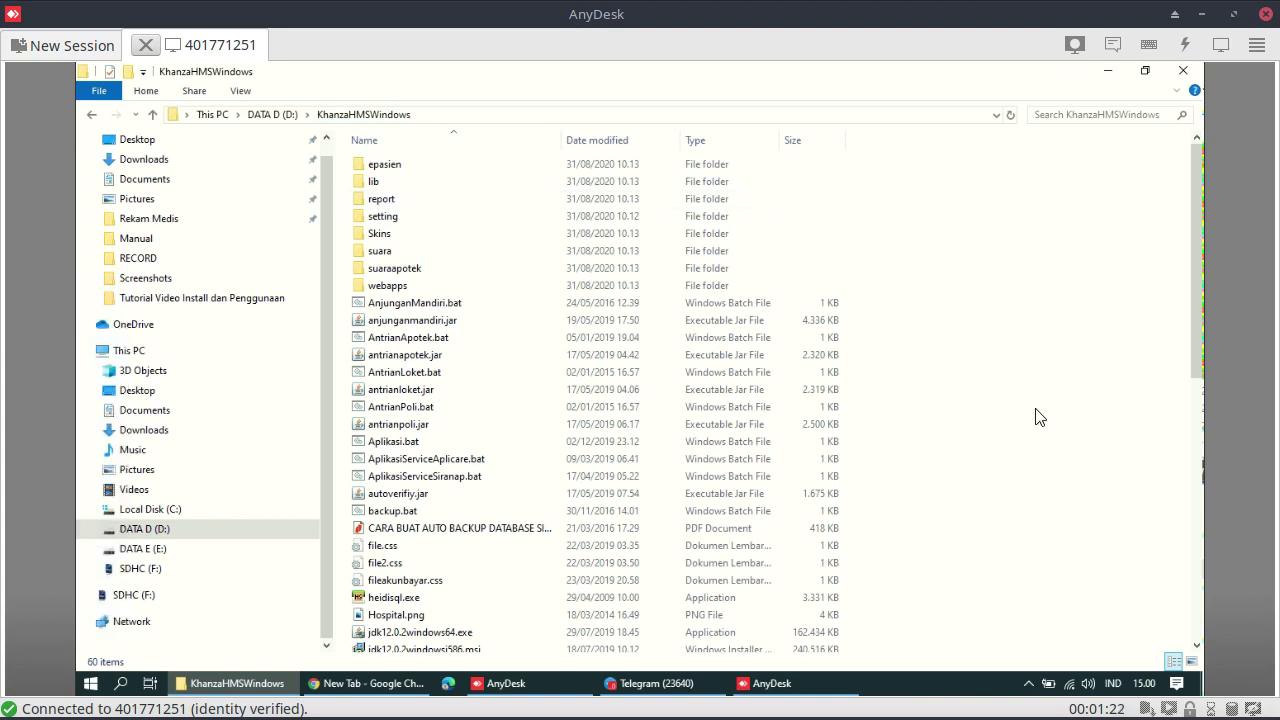
Scroll the KhanzaHMSWindows file list and move the Date modified column ahead of Name
scroll(1040, 417, down, 4)
scroll(1040, 417, down, 7)
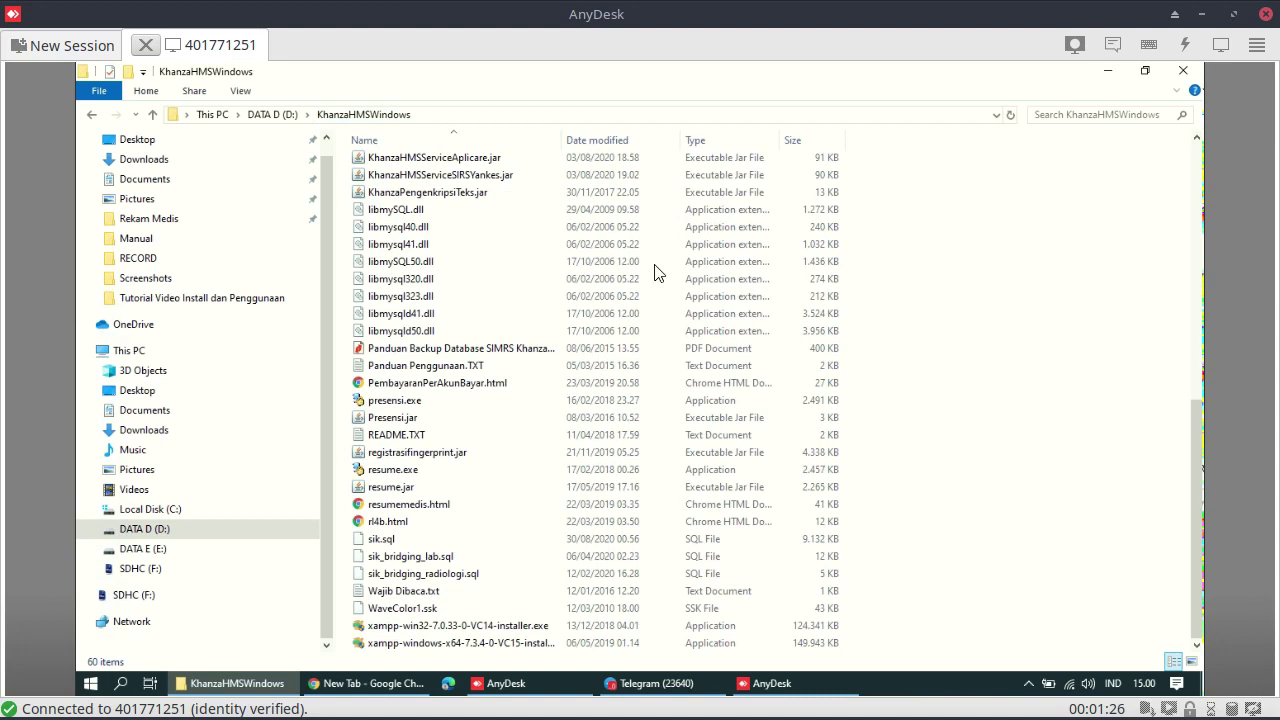
drag(552, 140, 640, 165)
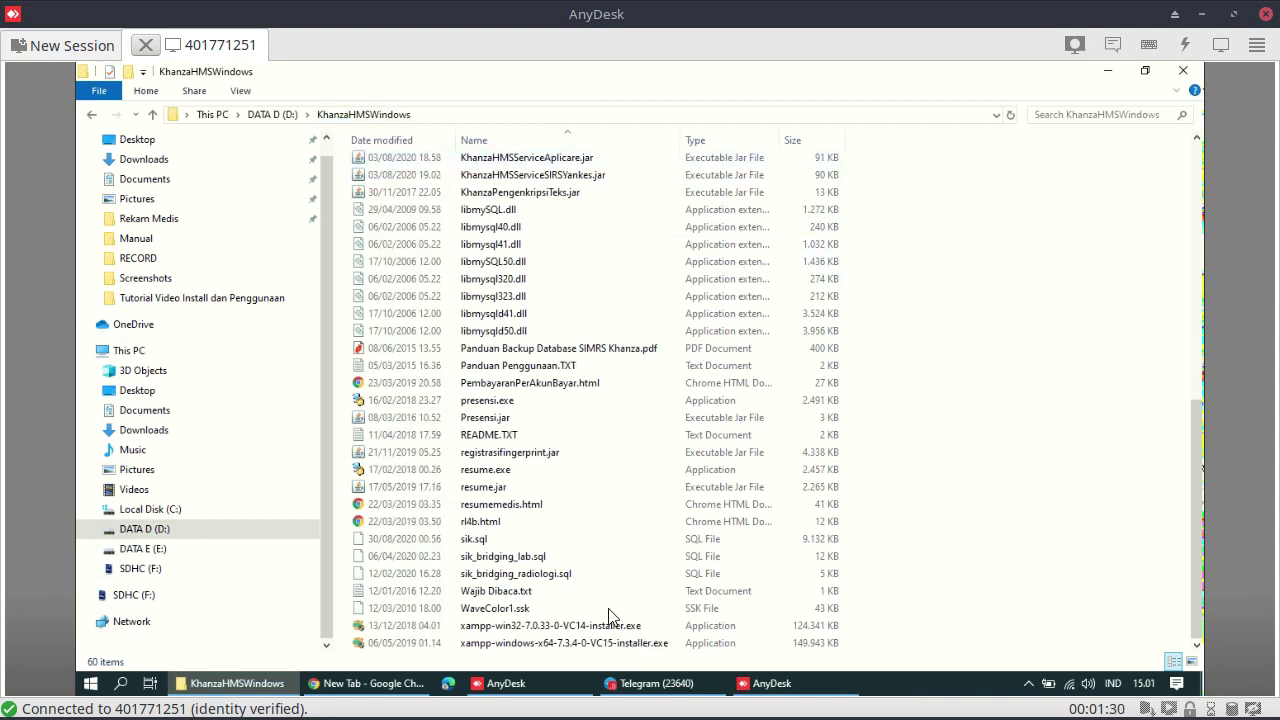
Select the 32-bit, then the 64-bit XAMPP installer, and briefly check the Start menu
click(586, 630)
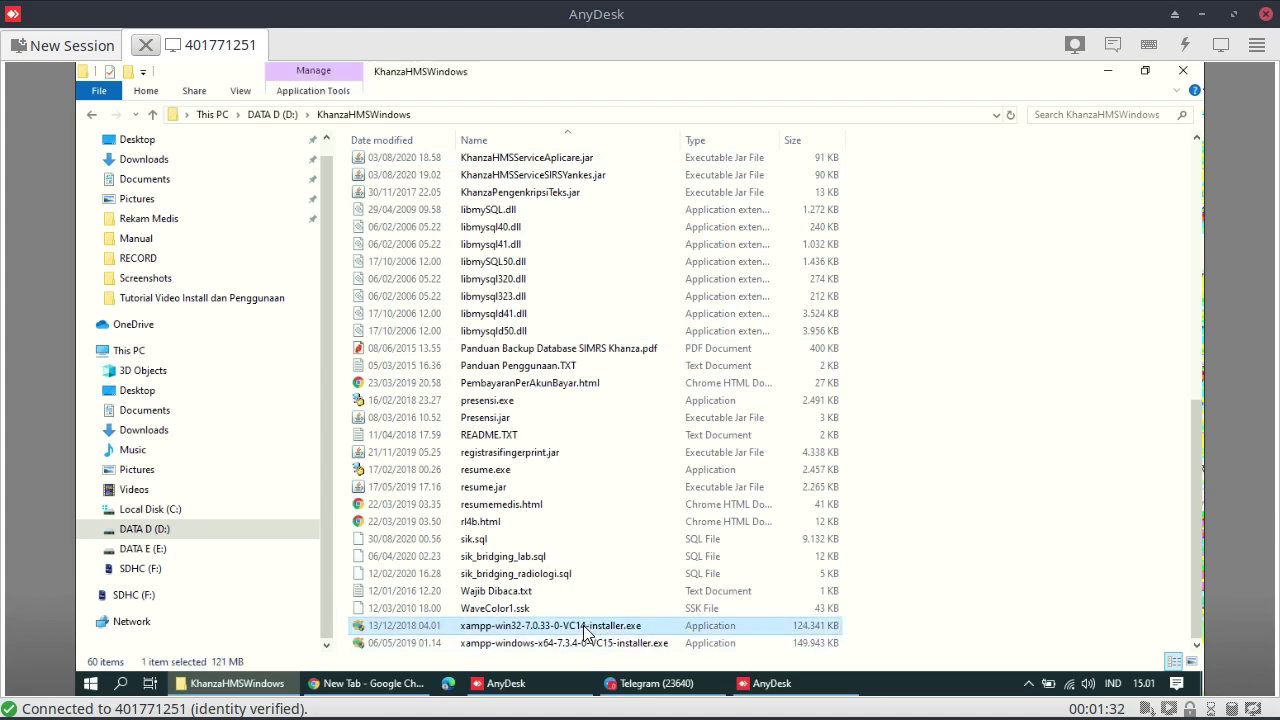
click(570, 648)
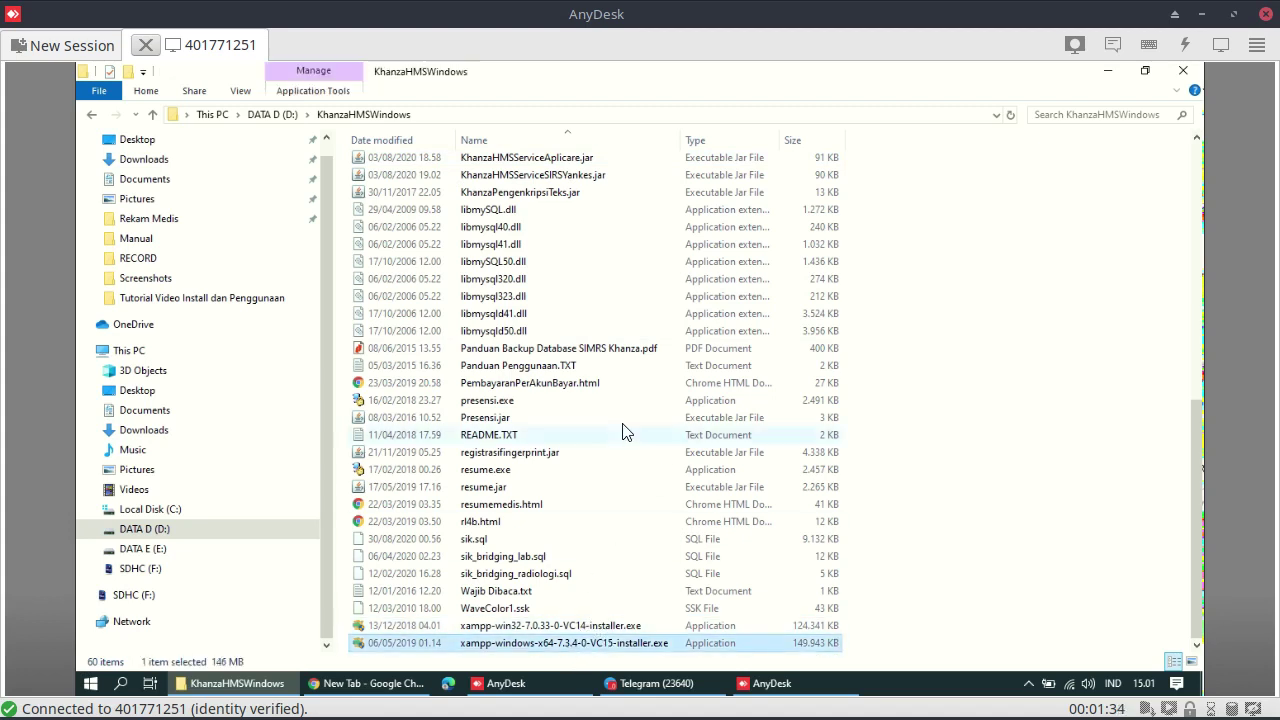
click(90, 684)
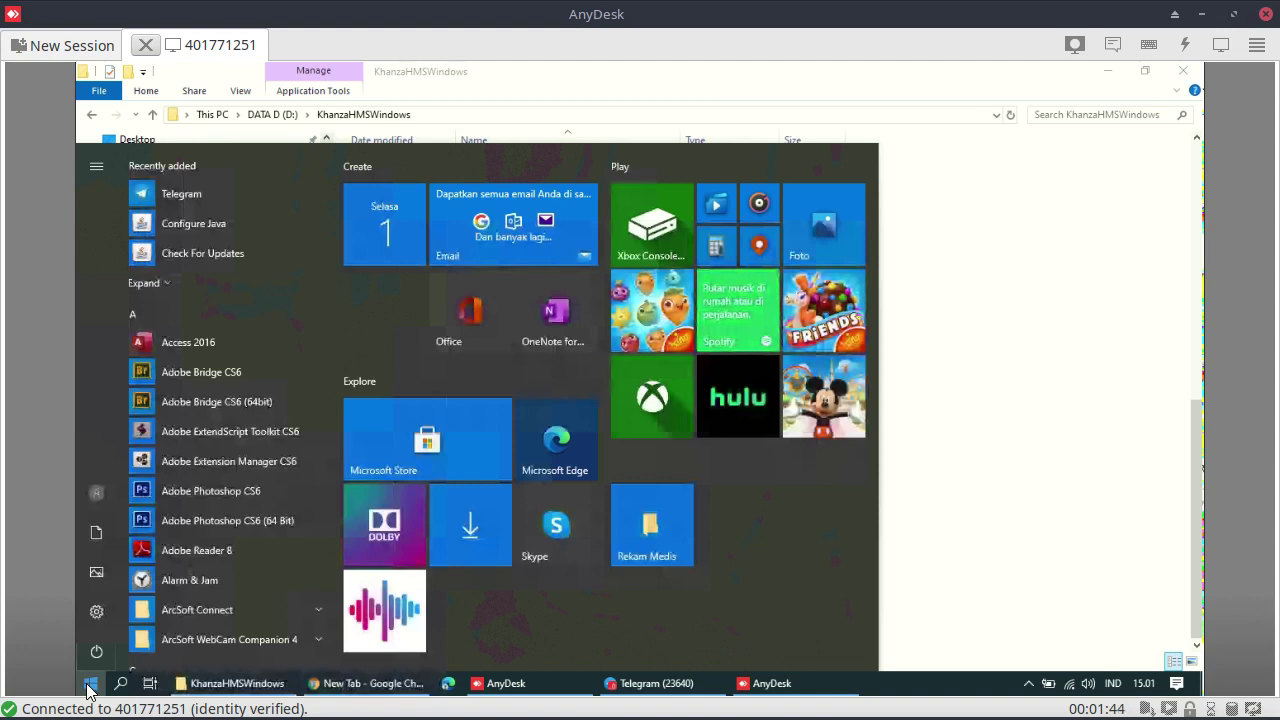
click(991, 409)
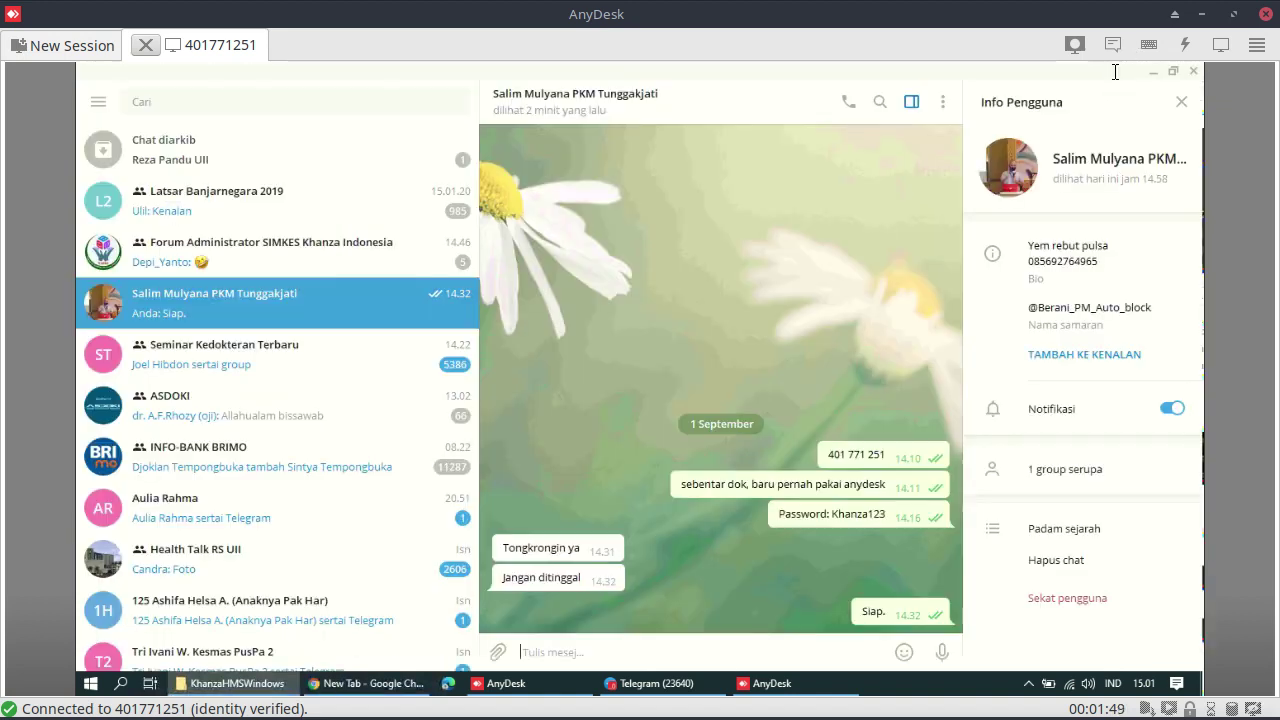
Minimize the Explorer, Telegram and AnyDesk settings windows to clear the desktop
click(1108, 70)
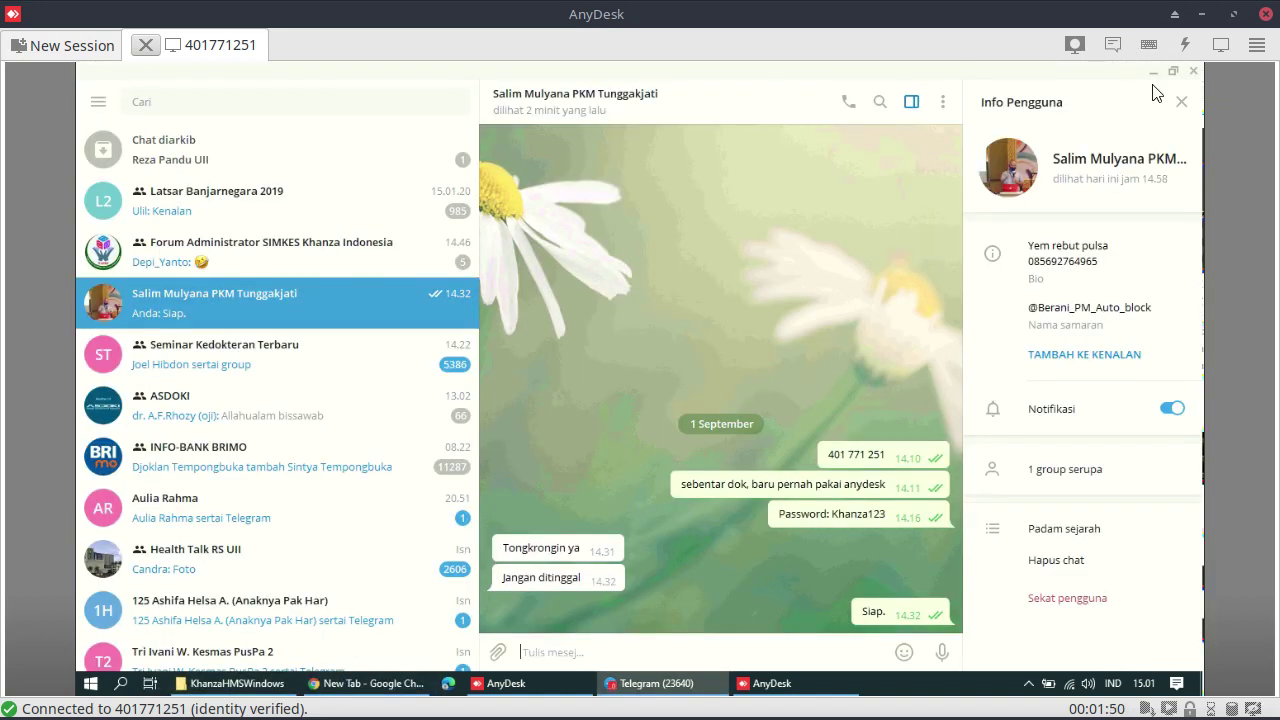
click(1153, 72)
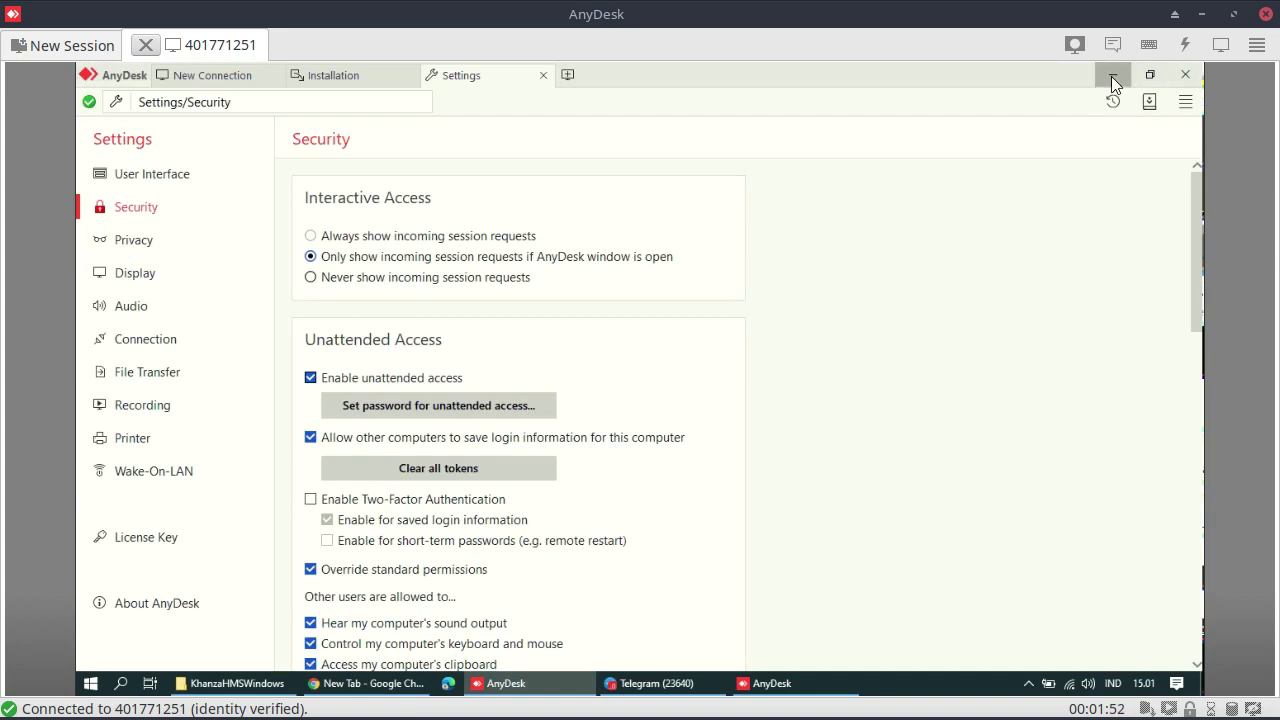
click(1111, 76)
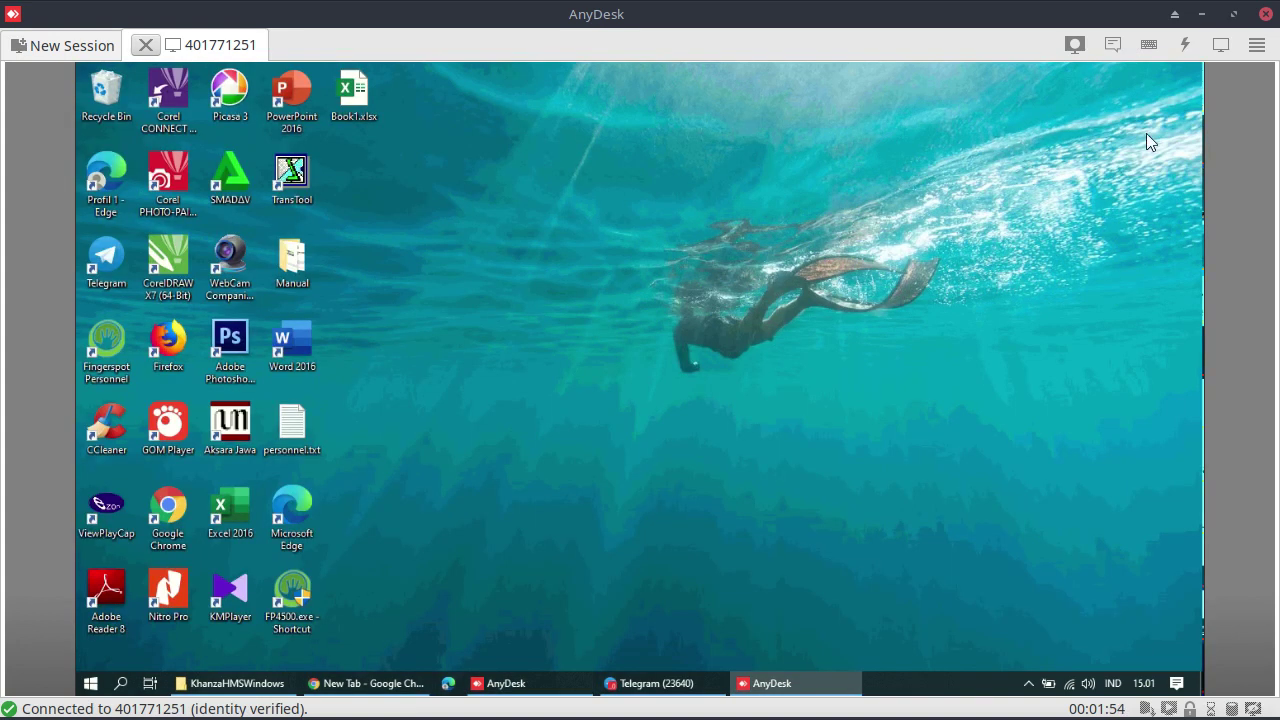
click(519, 375)
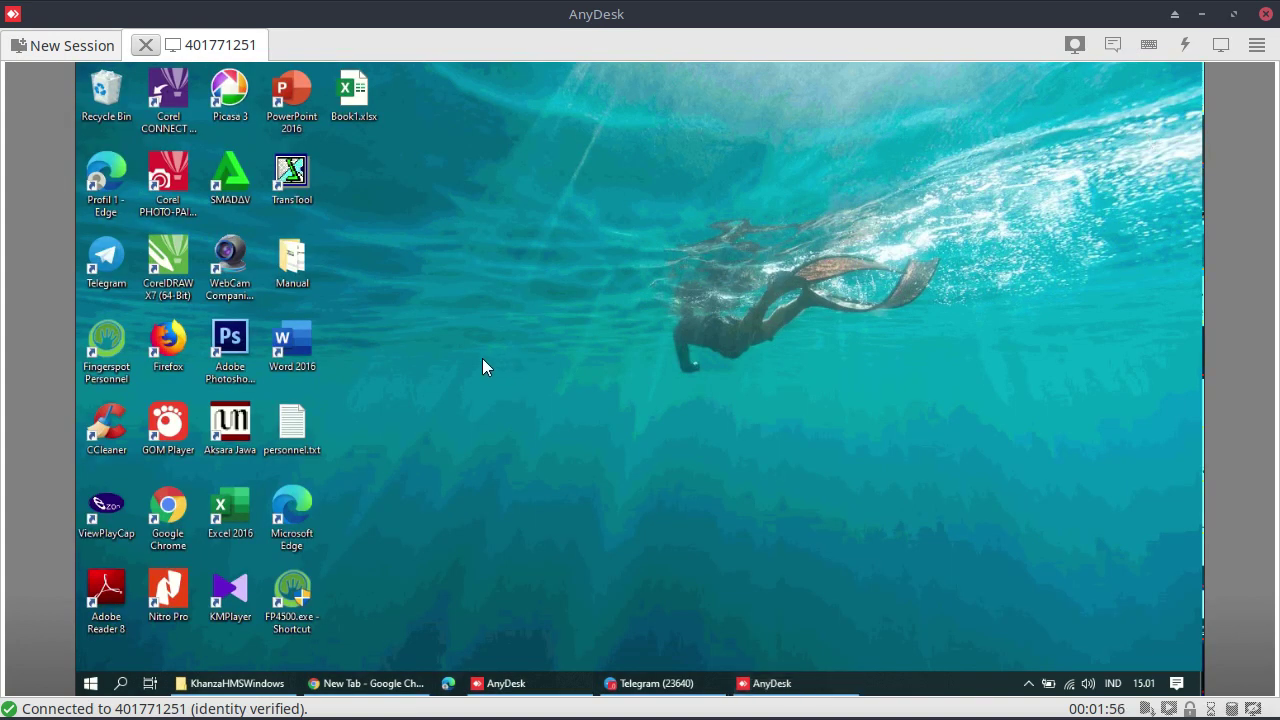
Confirm on the About page that System type is 64-bit with 4.00 GB RAM, then close Settings
right_click(90, 688)
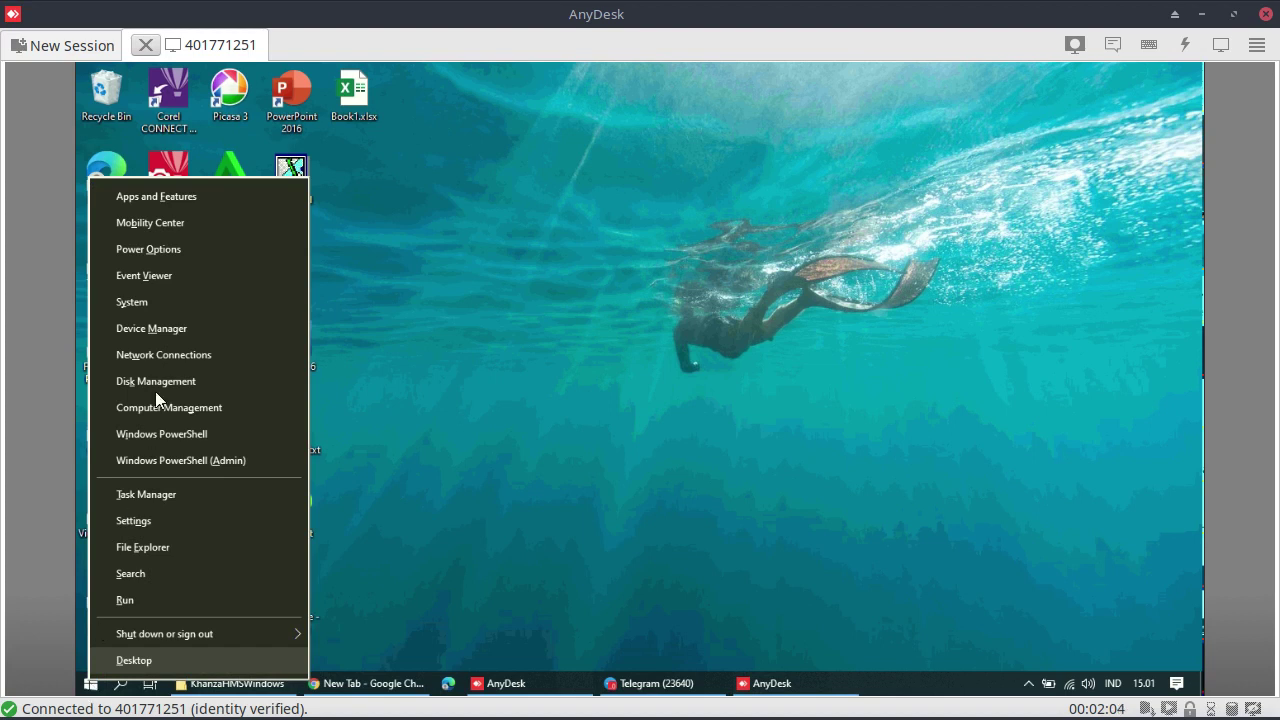
click(155, 306)
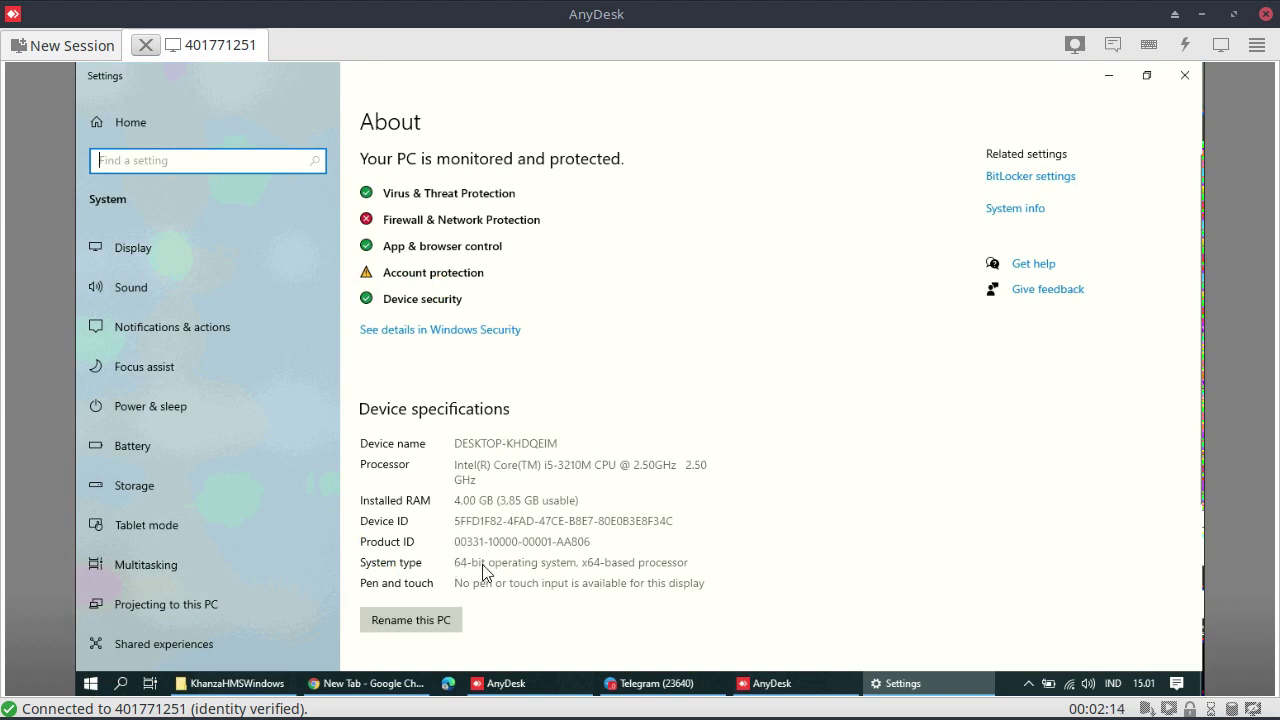
click(546, 545)
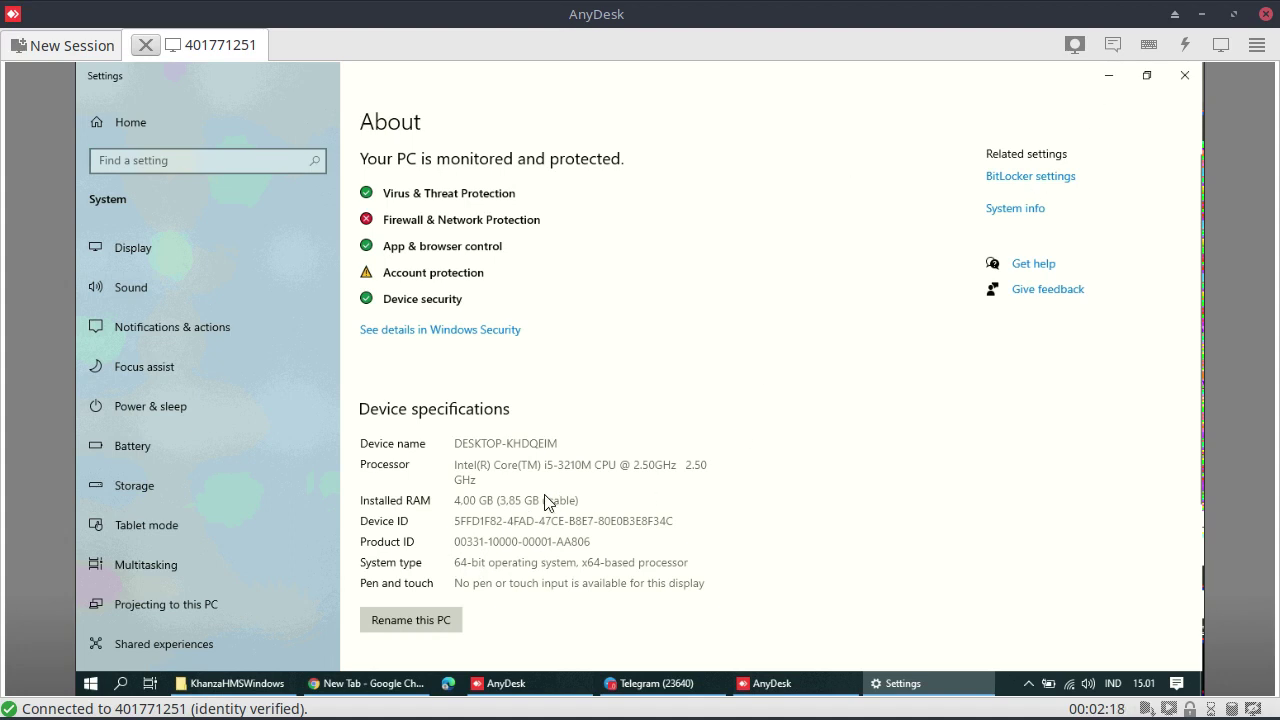
click(1185, 76)
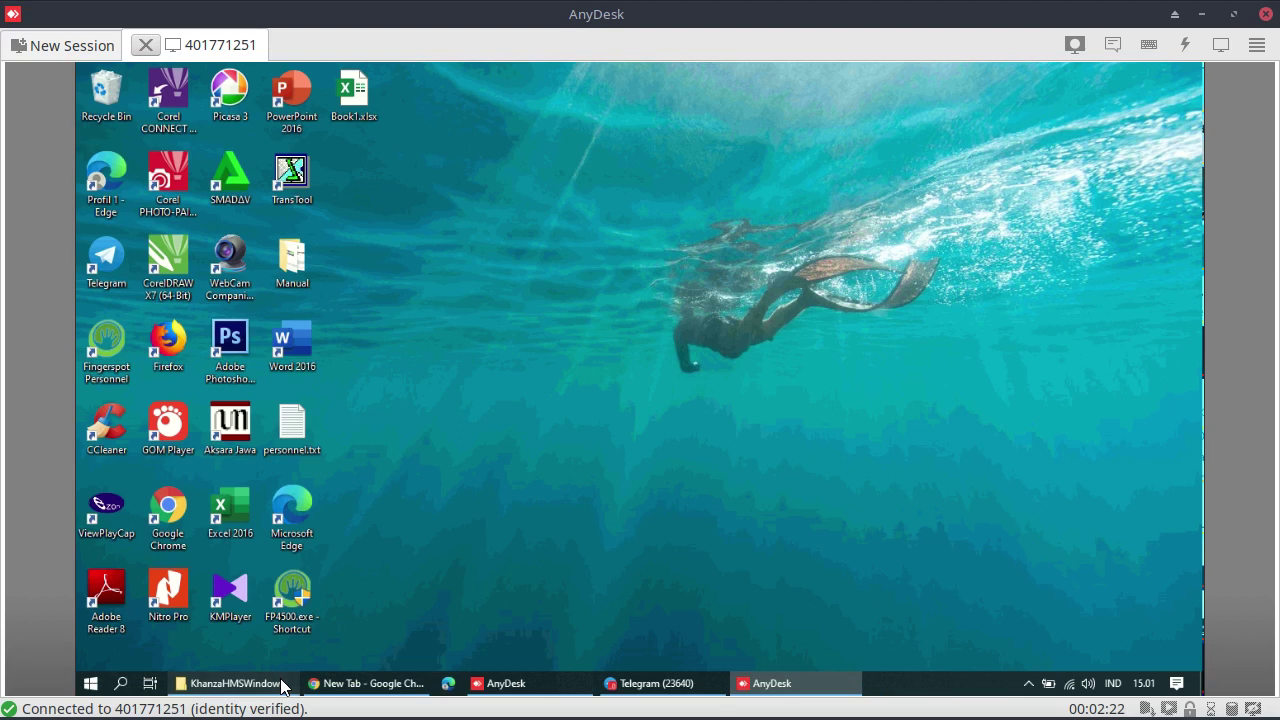
click(281, 686)
Launch xampp-windows-x64-7.3.4-0-VC15-installer.exe from the KhanzaHMSWindows folder
click(577, 648)
double_click(577, 648)
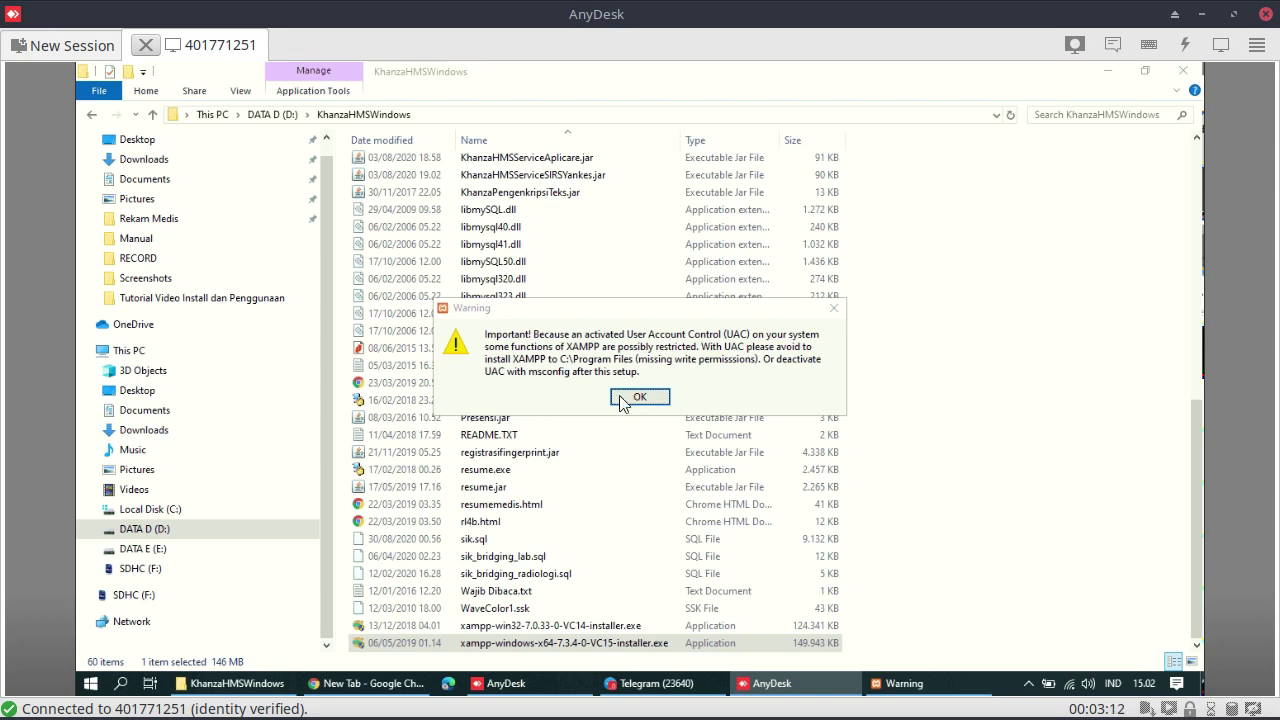
Minimize File Explorer and repeatedly try OK on the XAMPP UAC warning, which stays open
click(1108, 71)
click(630, 400)
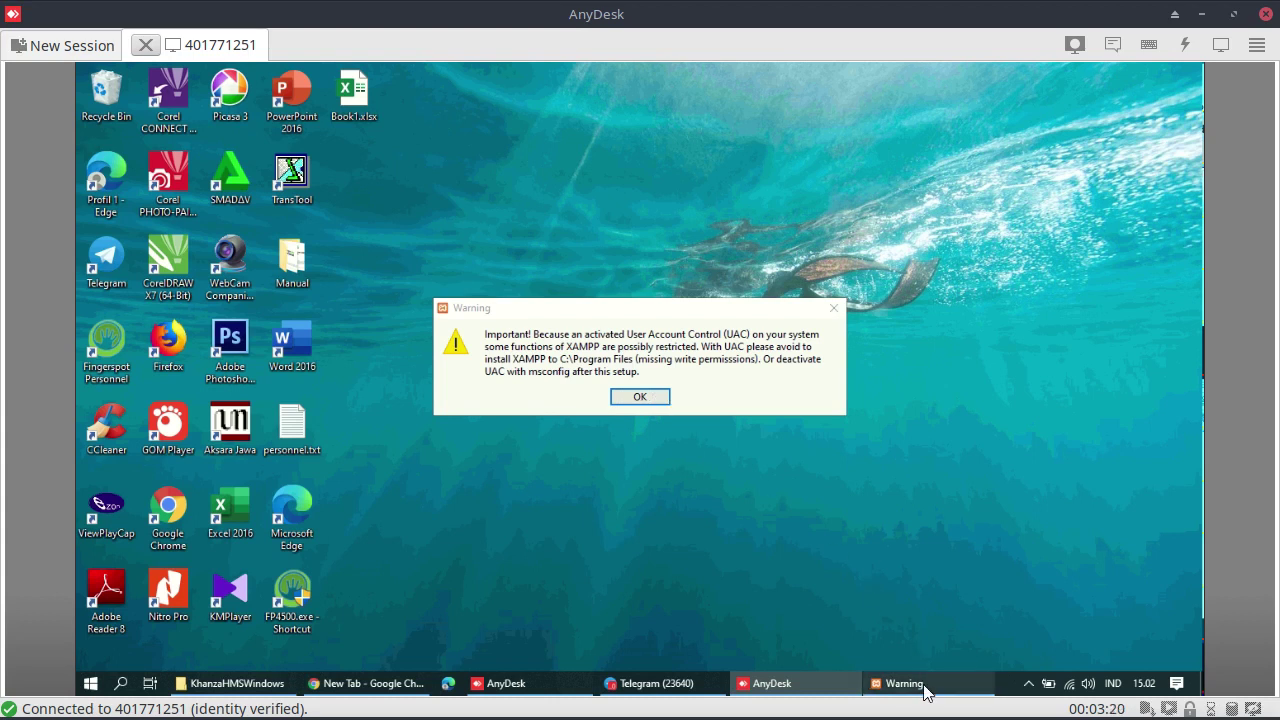
click(688, 415)
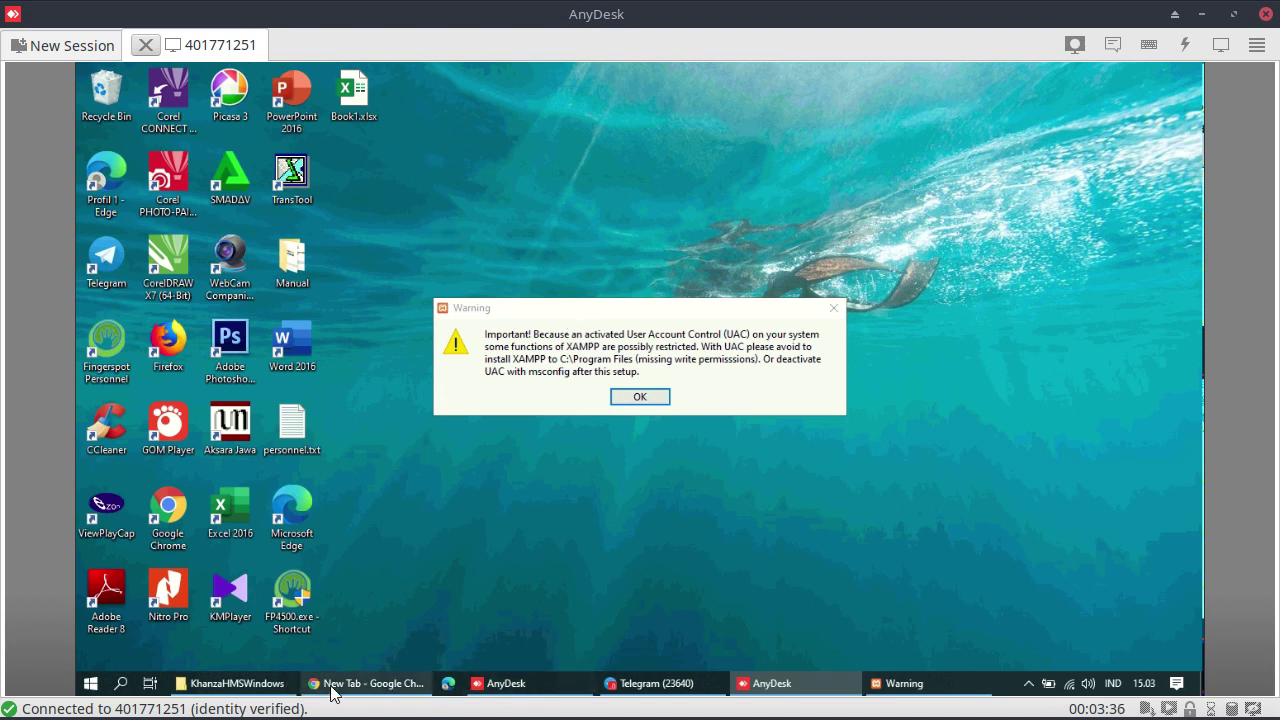
mouse_move(330, 690)
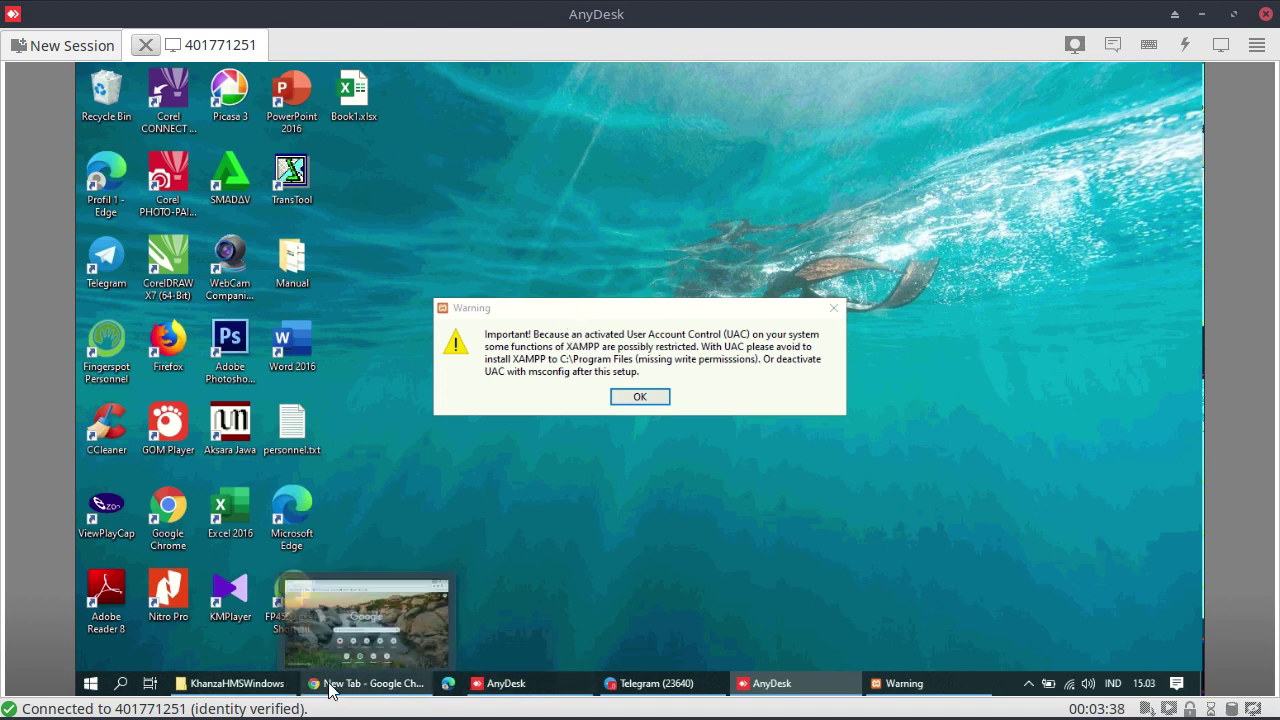
click(641, 405)
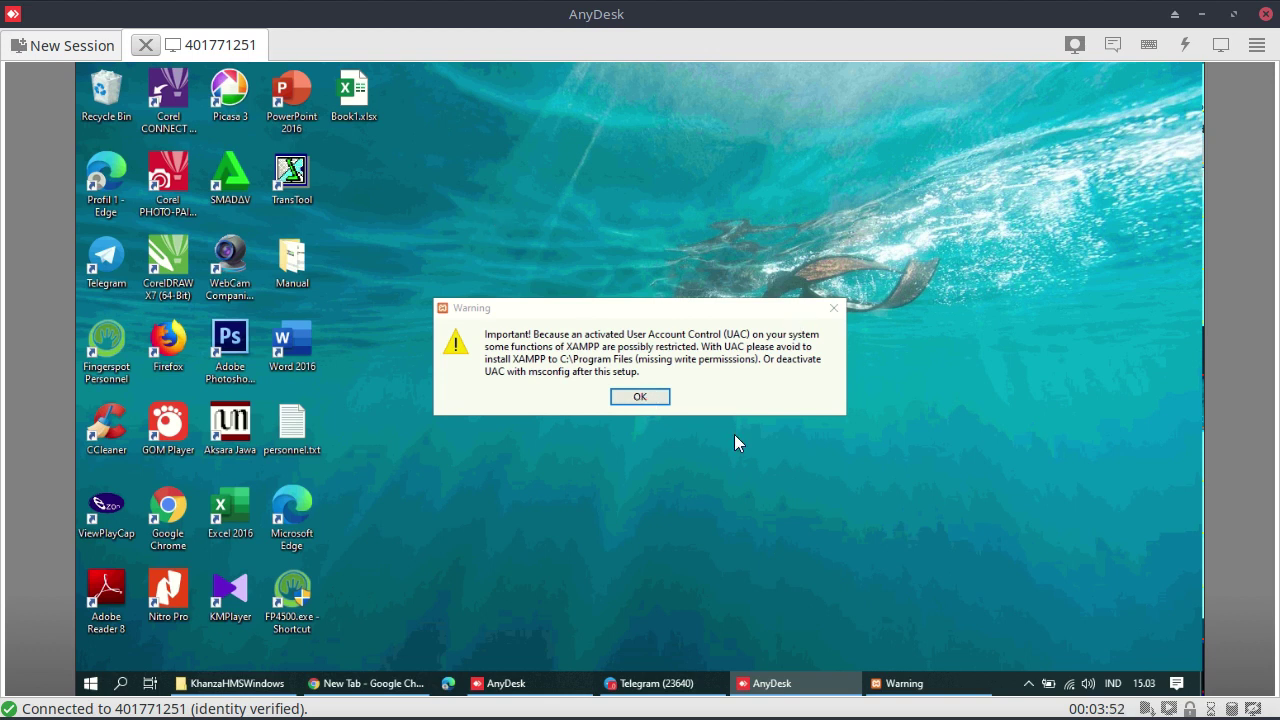
click(940, 686)
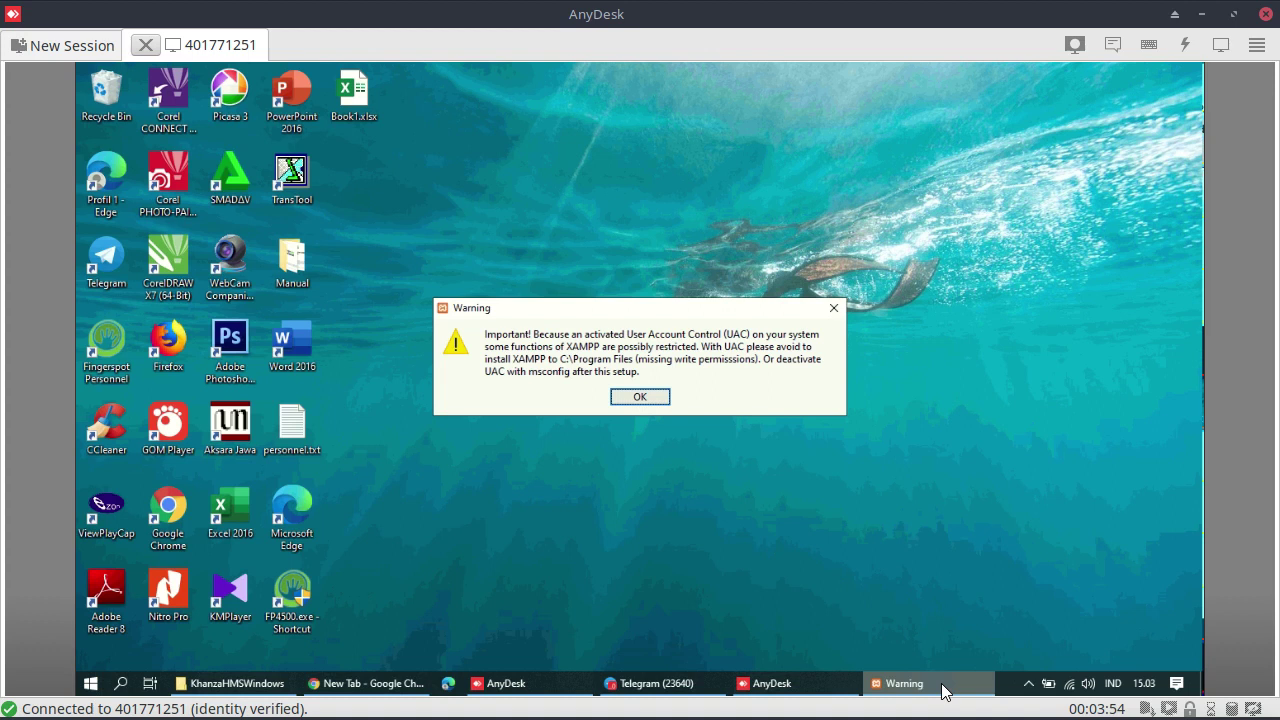
click(942, 689)
click(632, 400)
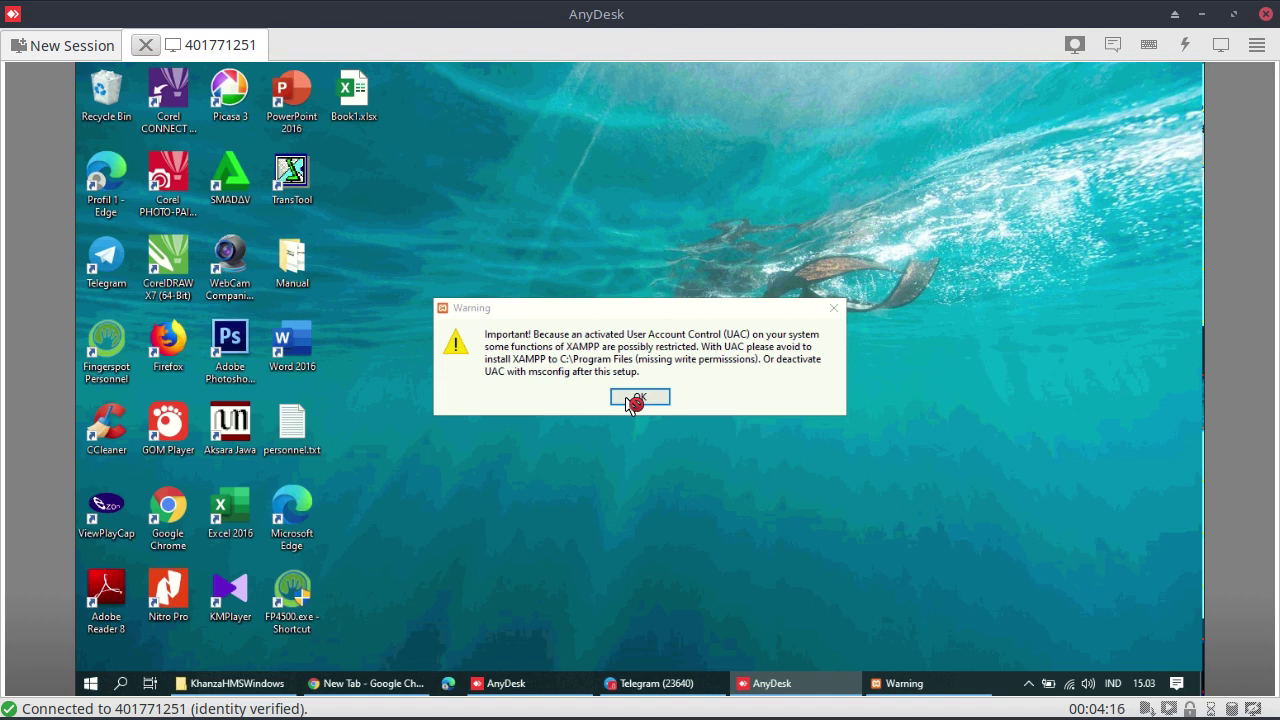
Bring the stuck XAMPP UAC warning forward from the taskbar and retry its OK button
click(899, 684)
click(385, 594)
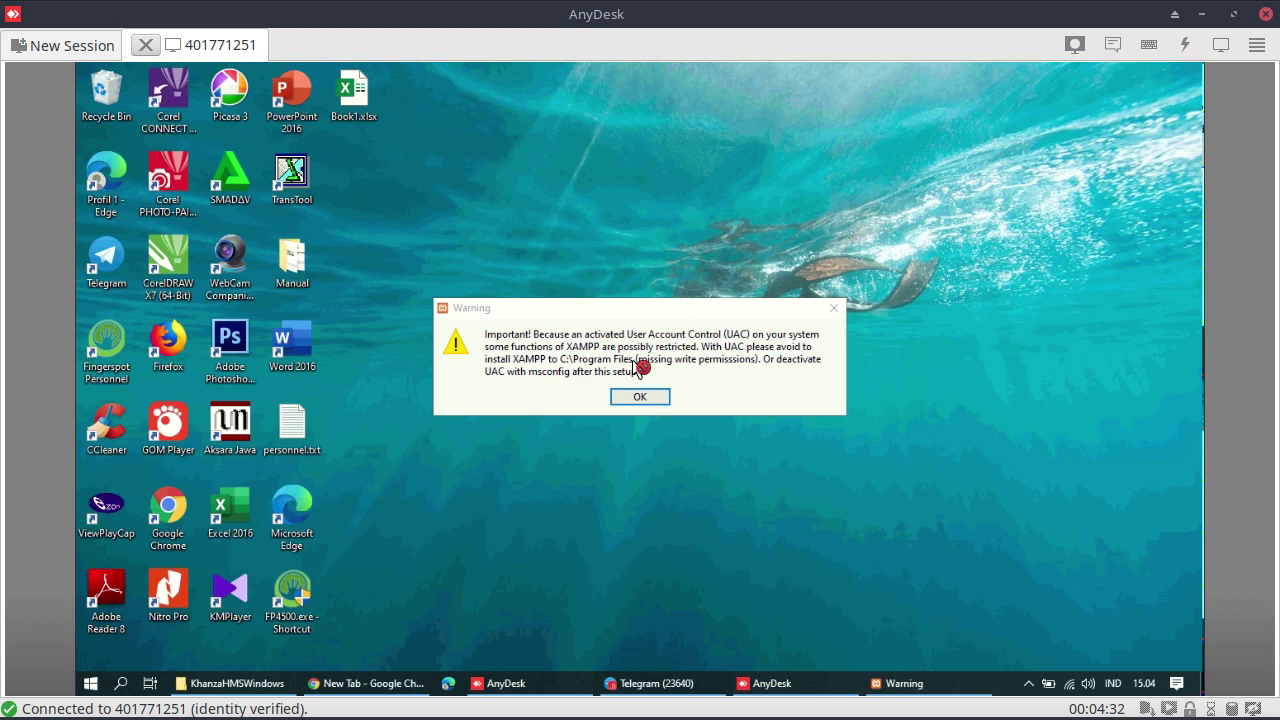
click(884, 688)
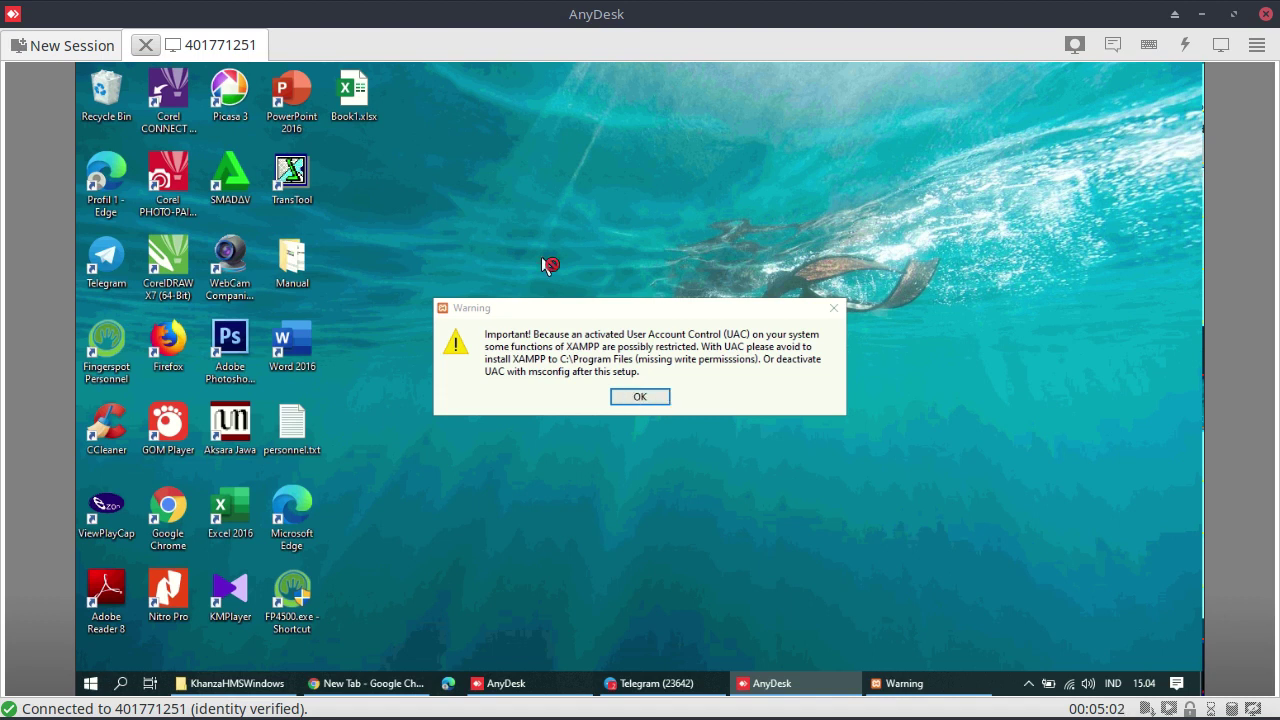
click(654, 396)
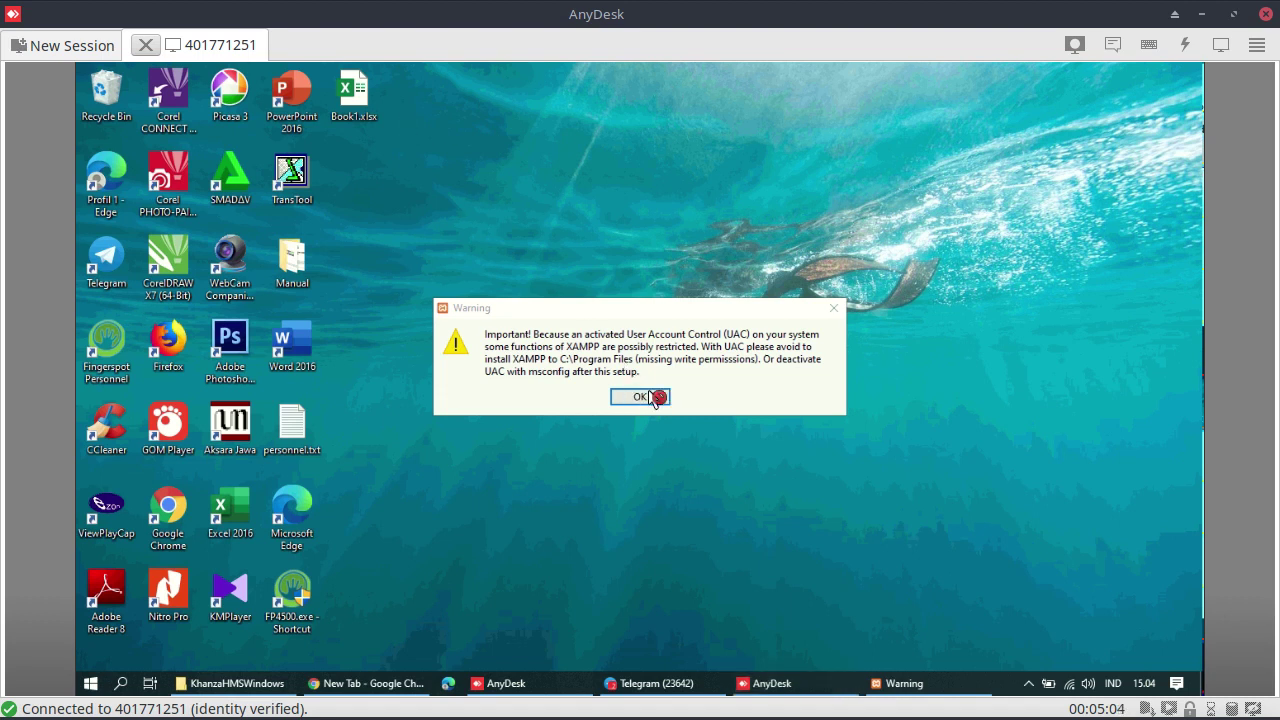
End and reconnect the AnyDesk session, then dismiss the XAMPP UAC warning with OK
click(145, 45)
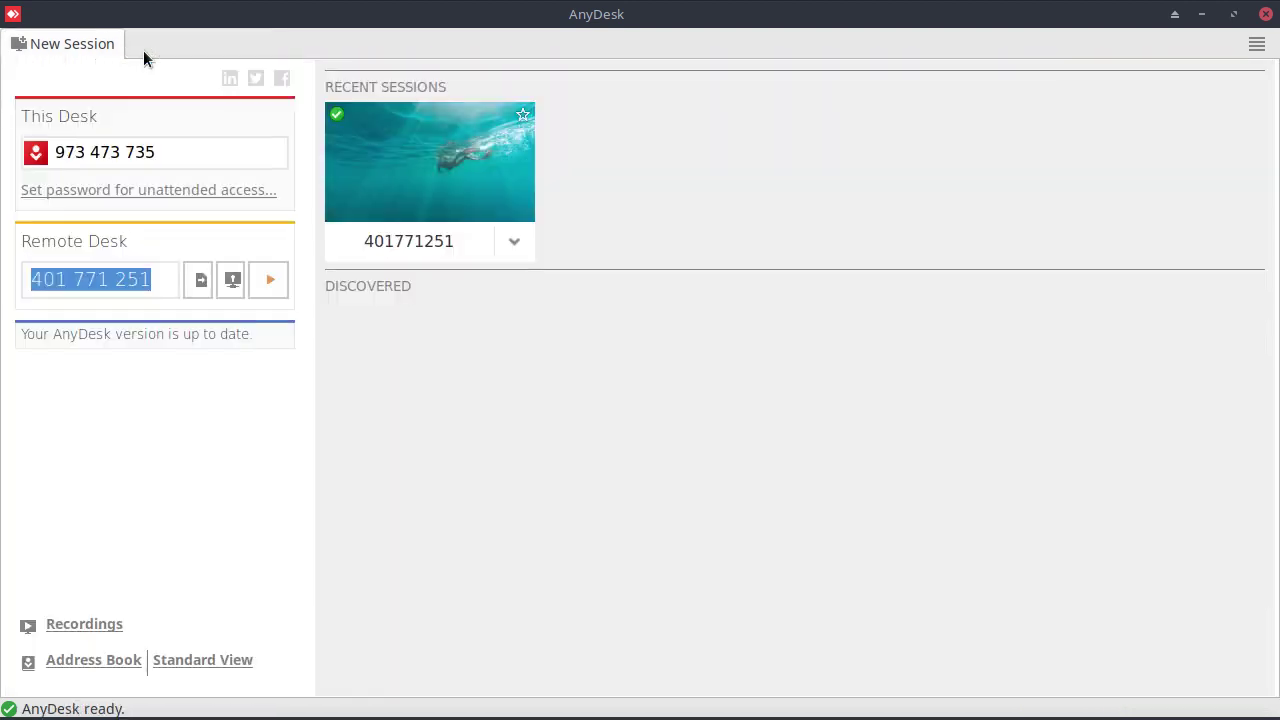
click(283, 288)
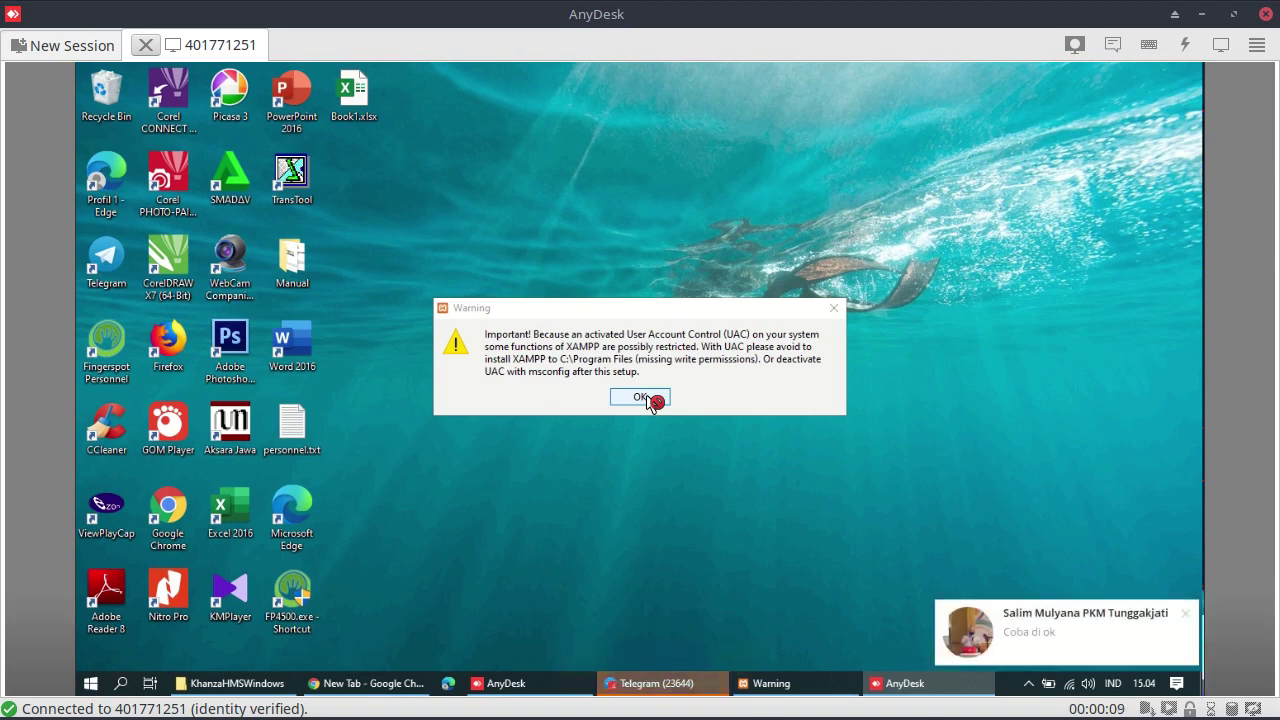
click(642, 397)
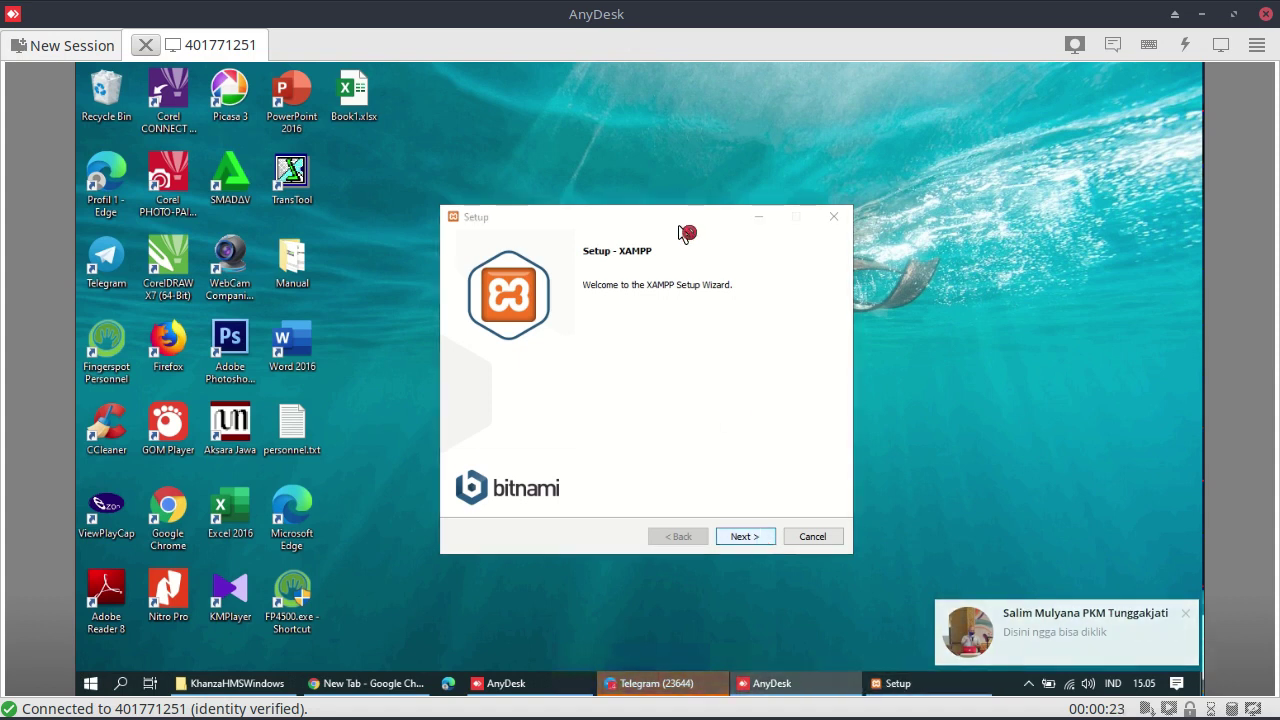
Advance past Welcome and Select Components with all components checked to the C:\xampp folder page
click(757, 537)
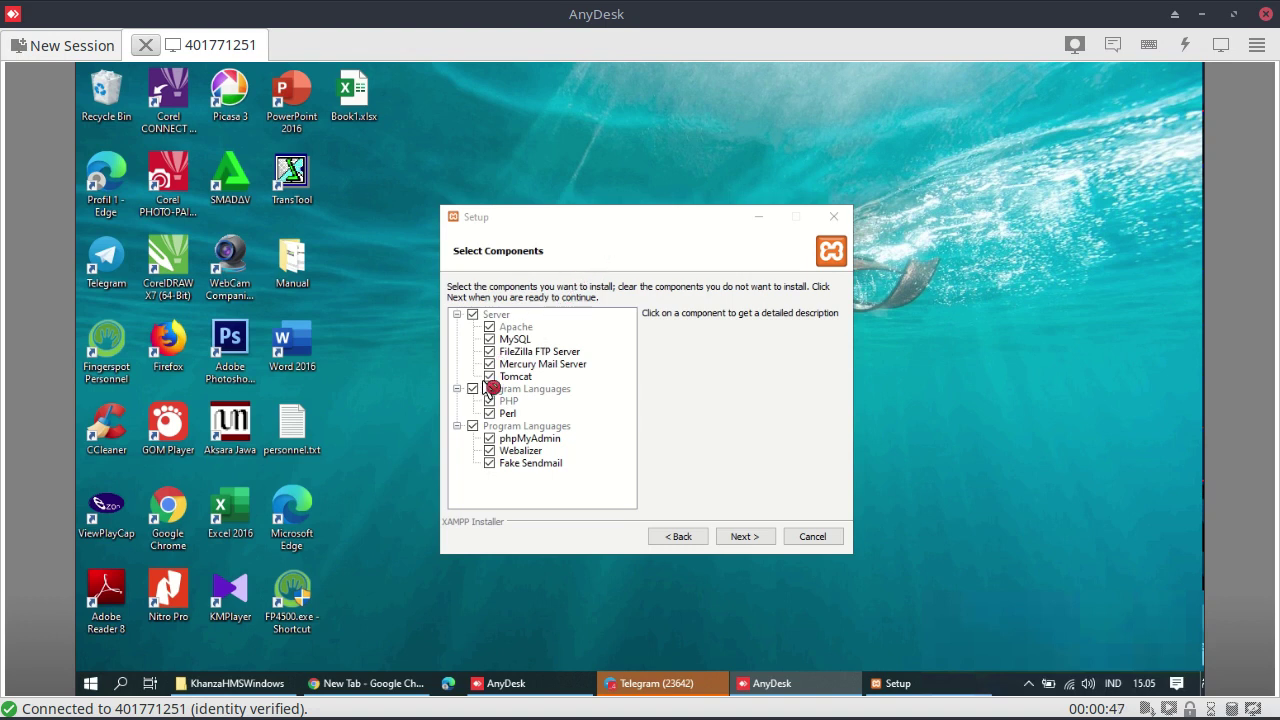
click(757, 536)
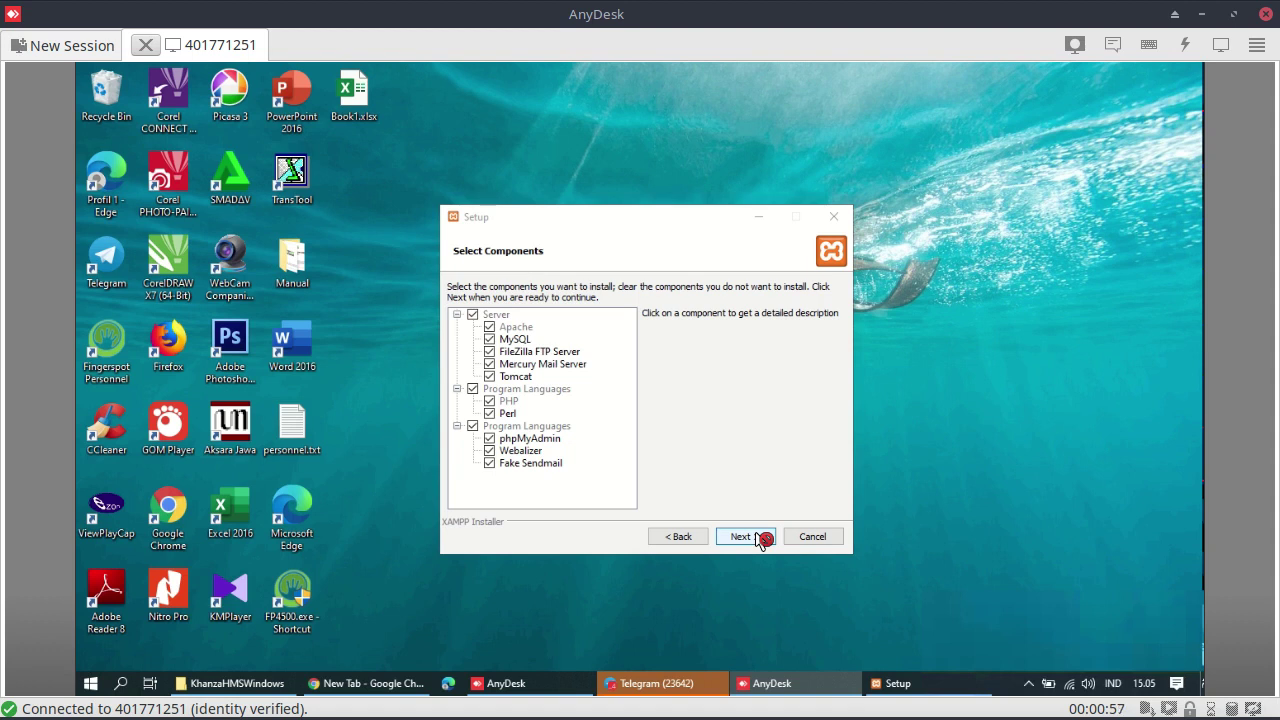
click(757, 536)
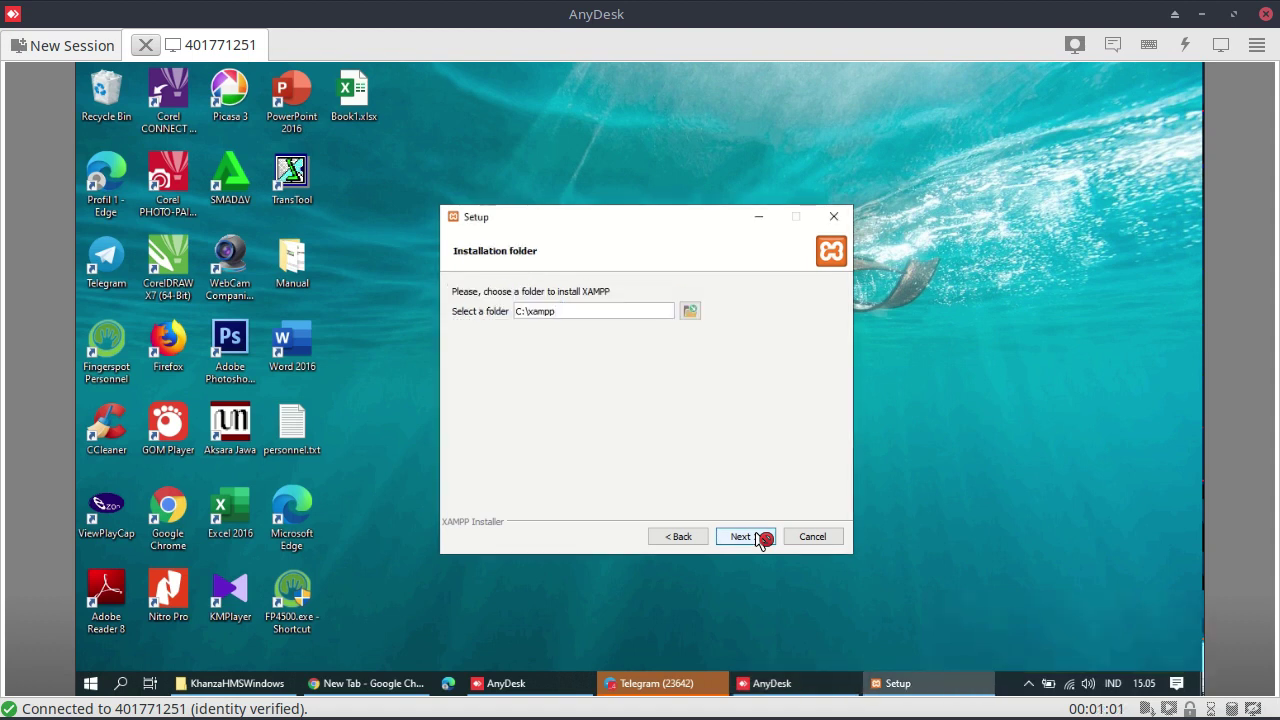
Try installing to C:\xampp, dismiss the folder-not-empty warning, and bring File Explorer forward
click(745, 537)
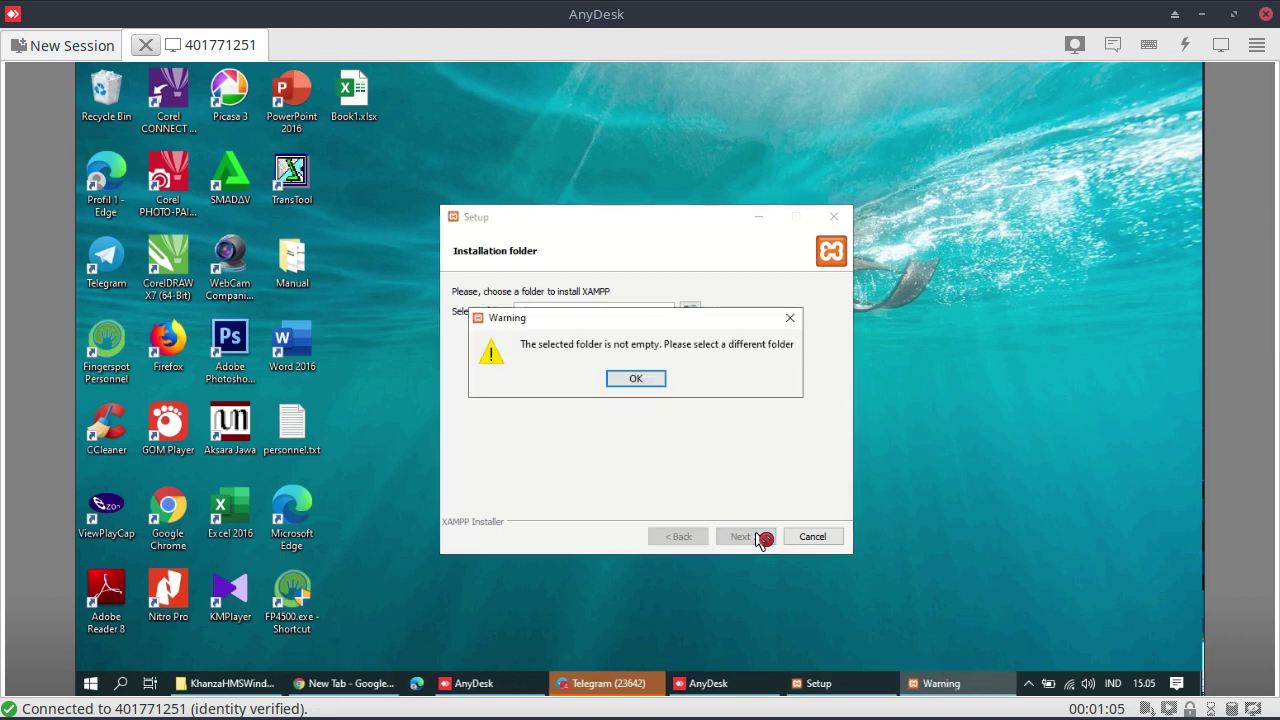
click(643, 383)
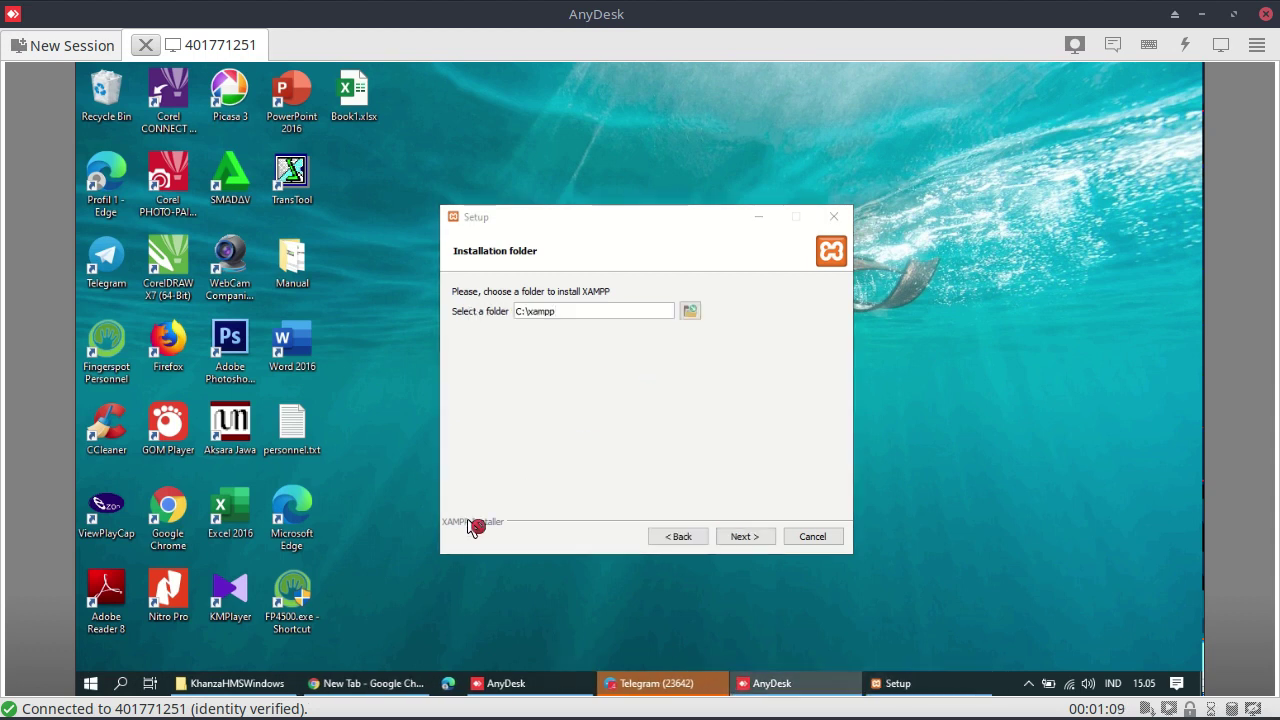
click(237, 683)
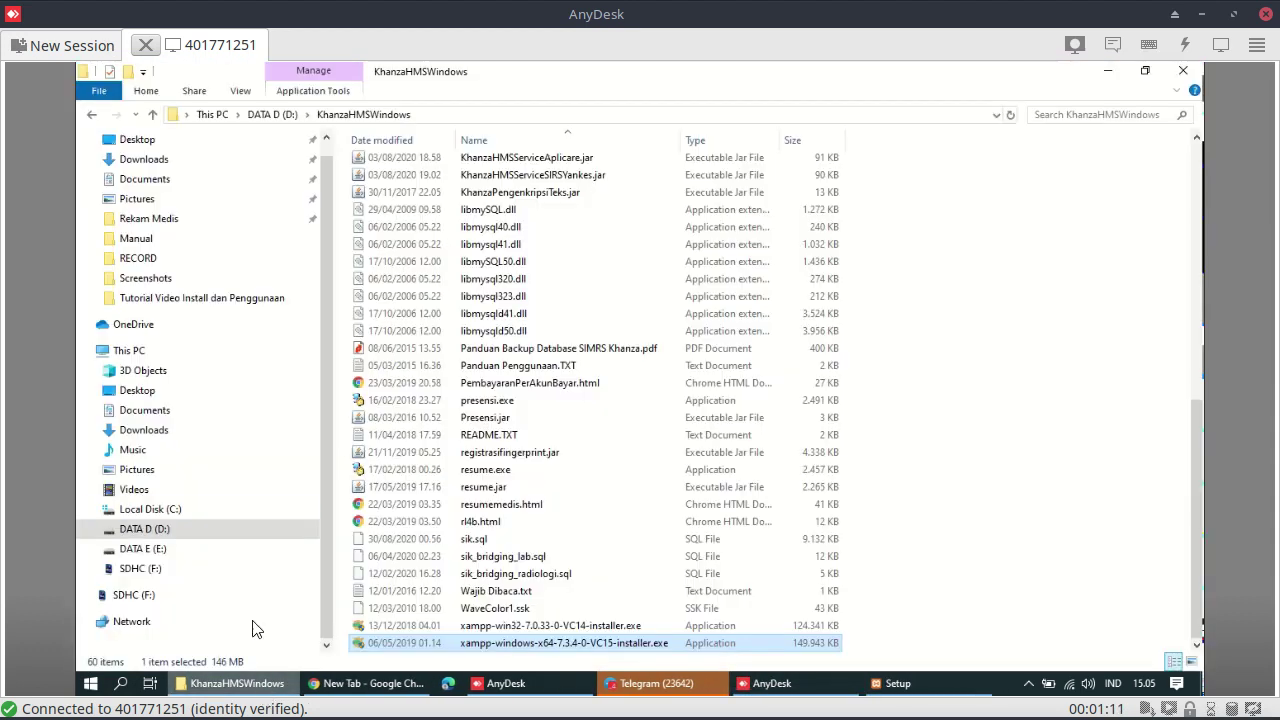
Rename the C:\xampp folder to xampp_old, then minimize File Explorer
click(176, 517)
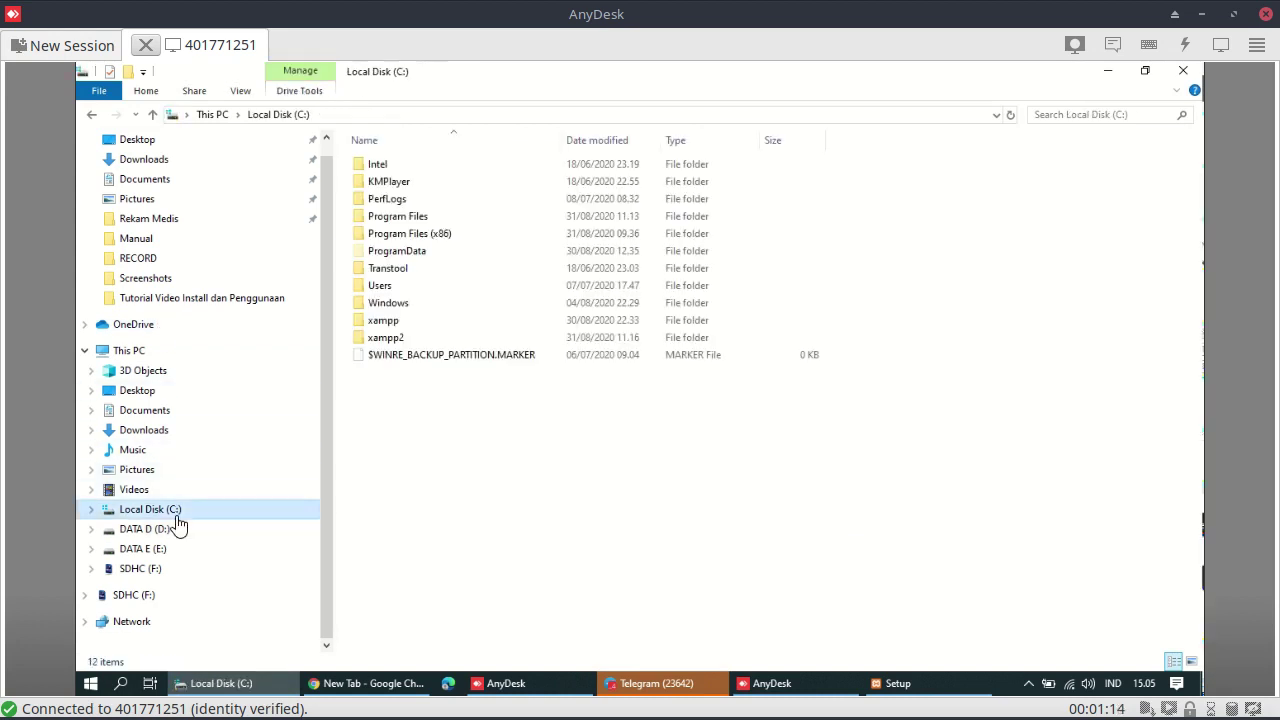
click(396, 322)
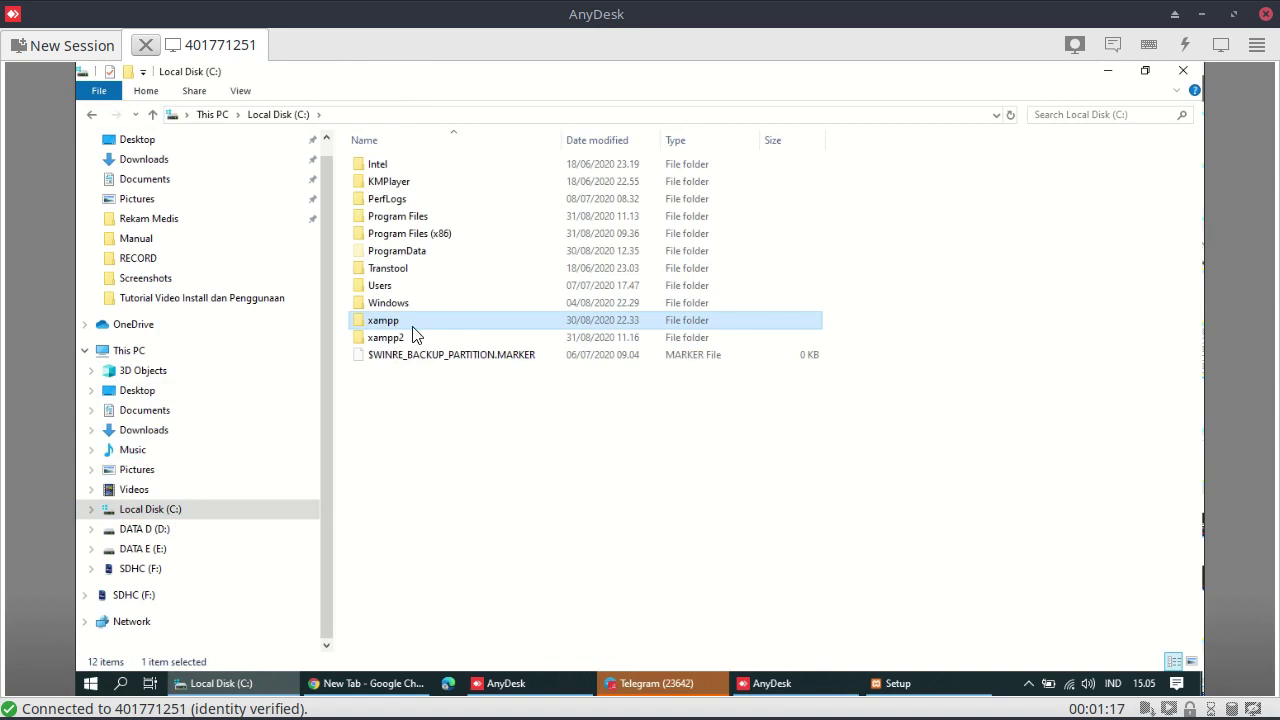
key(F2)
click(423, 320)
text(_old)
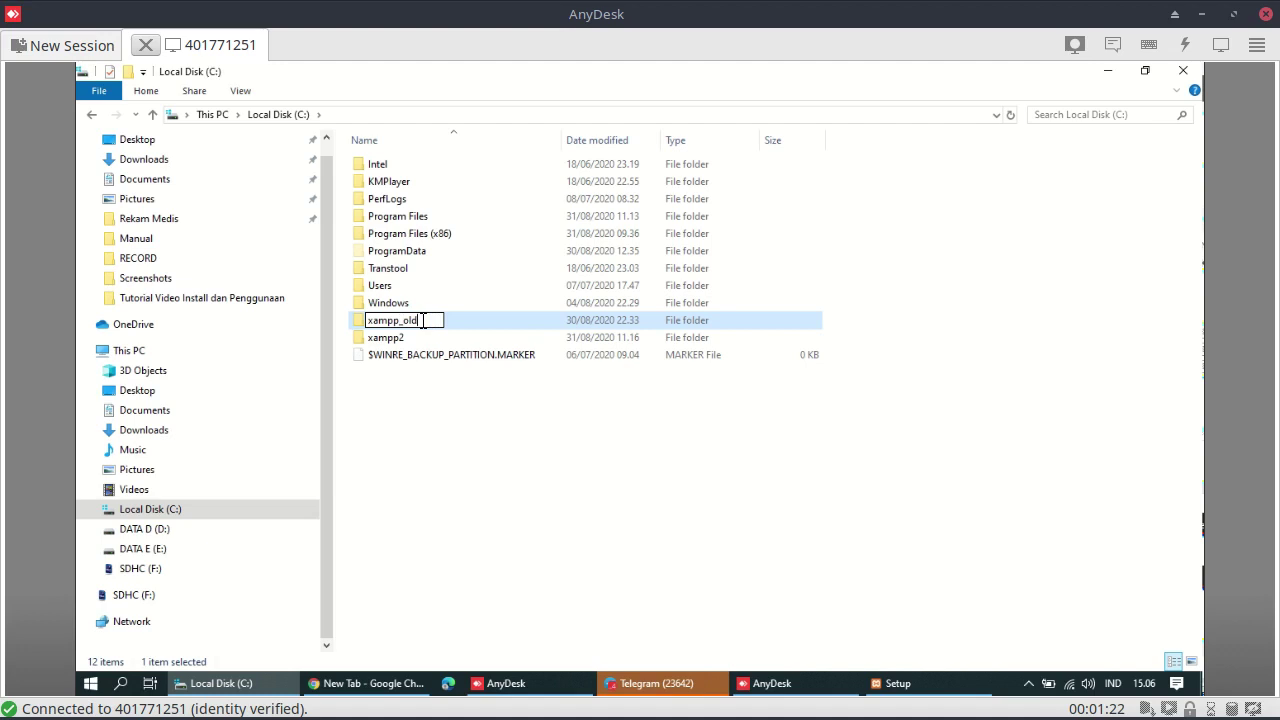
key(Return)
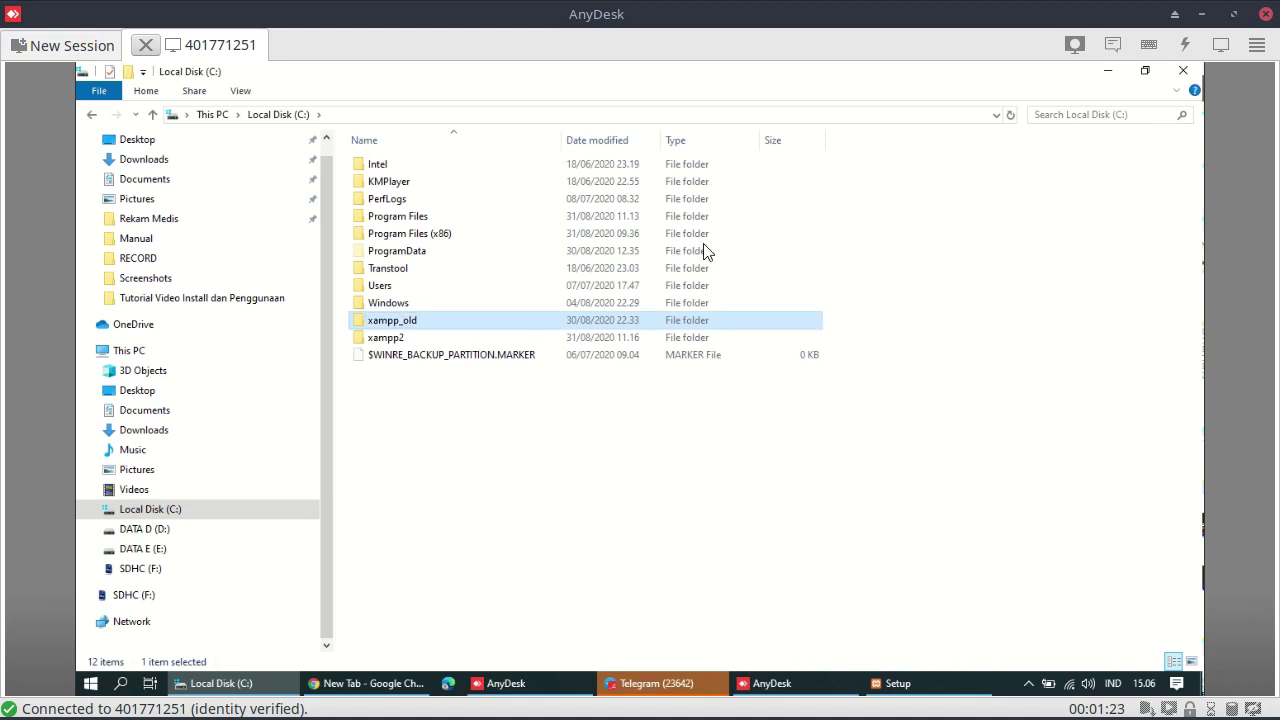
click(1111, 71)
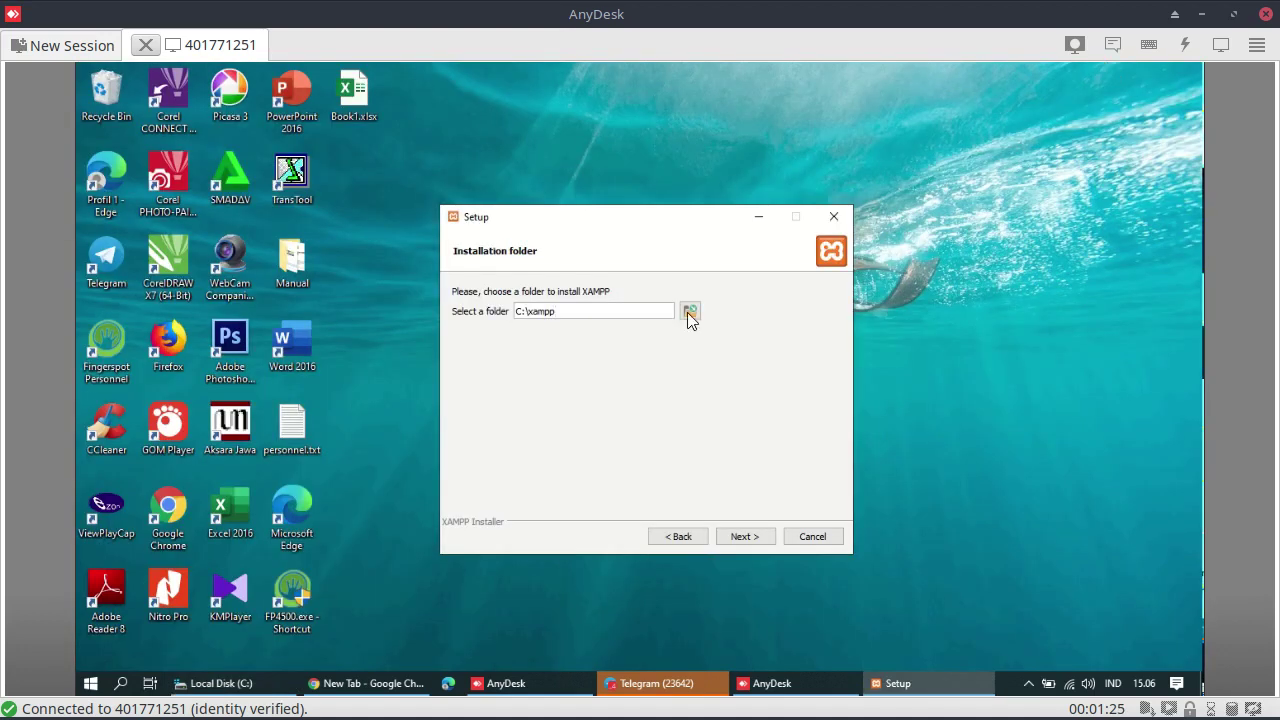
Keep C:\xampp, pass the Bitnami for XAMPP page with Learn more checked, and start installing
click(752, 538)
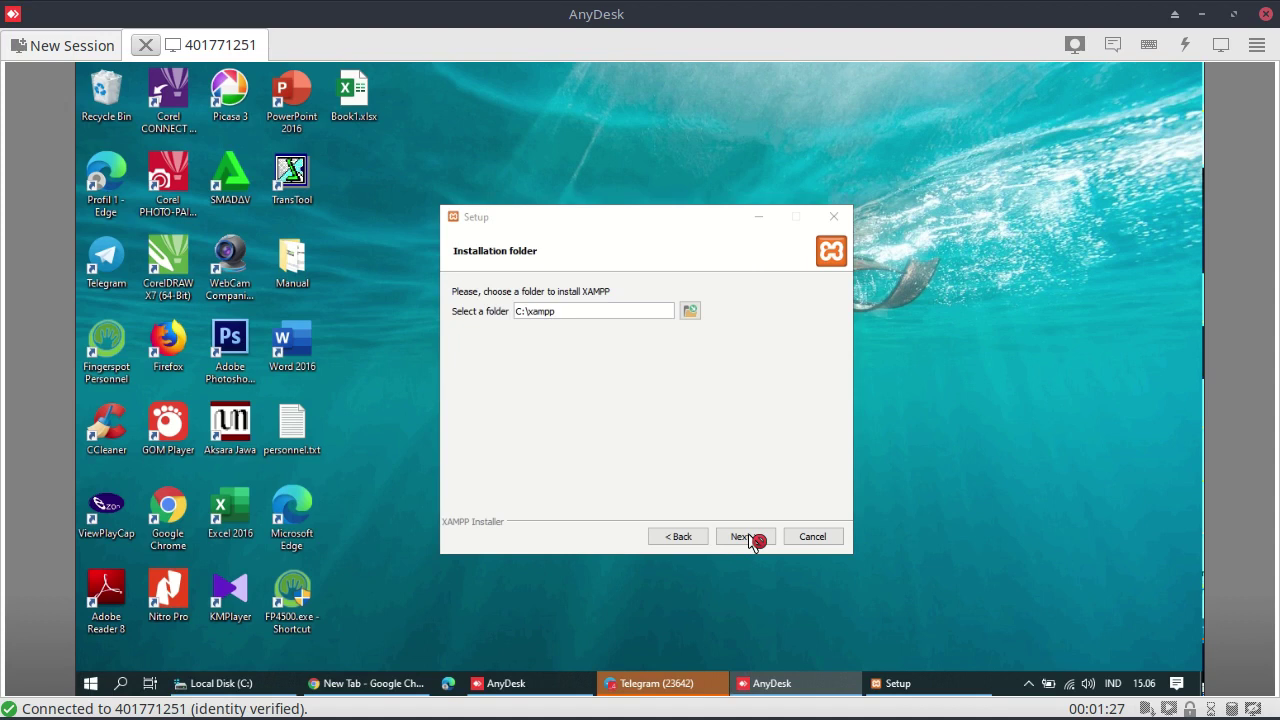
click(752, 538)
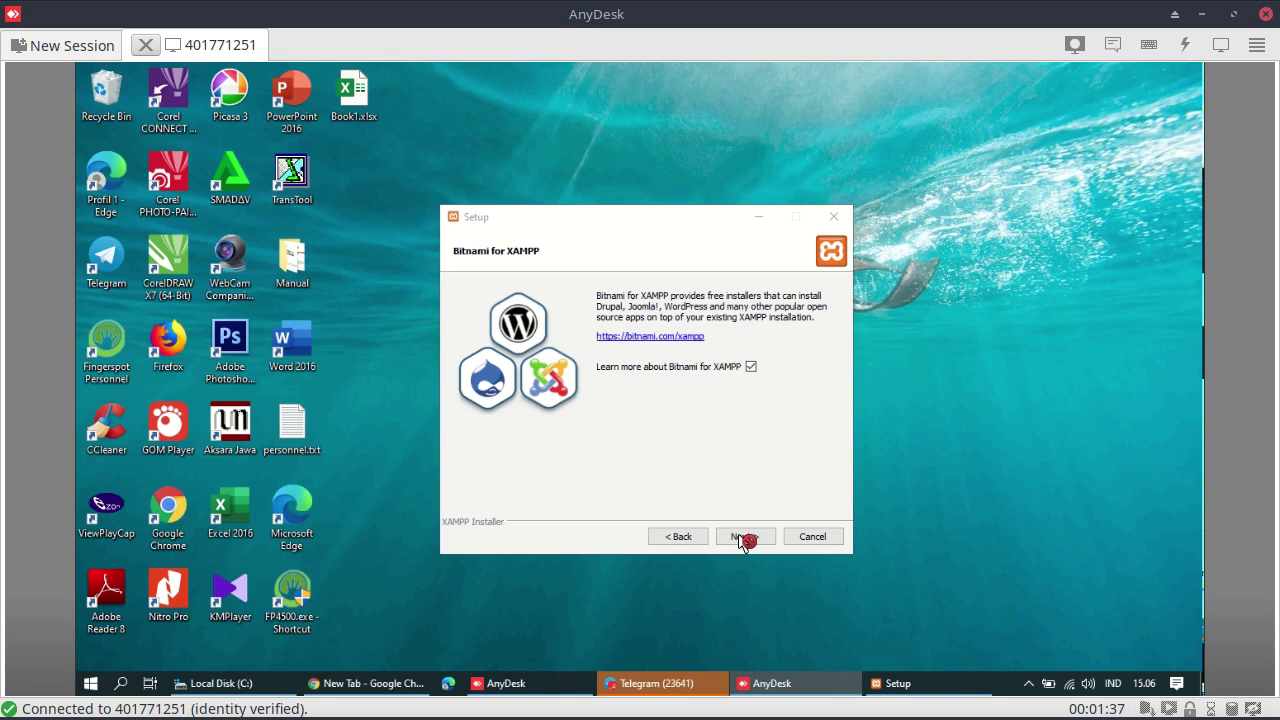
click(744, 538)
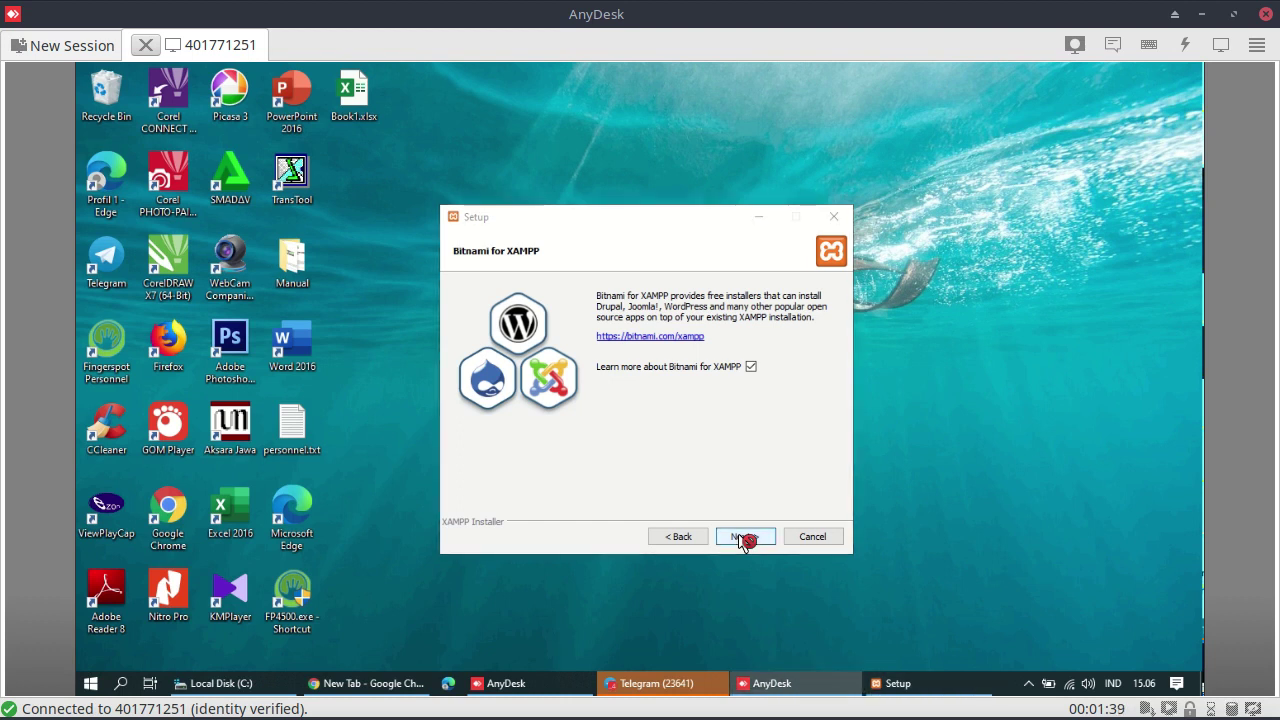
click(744, 538)
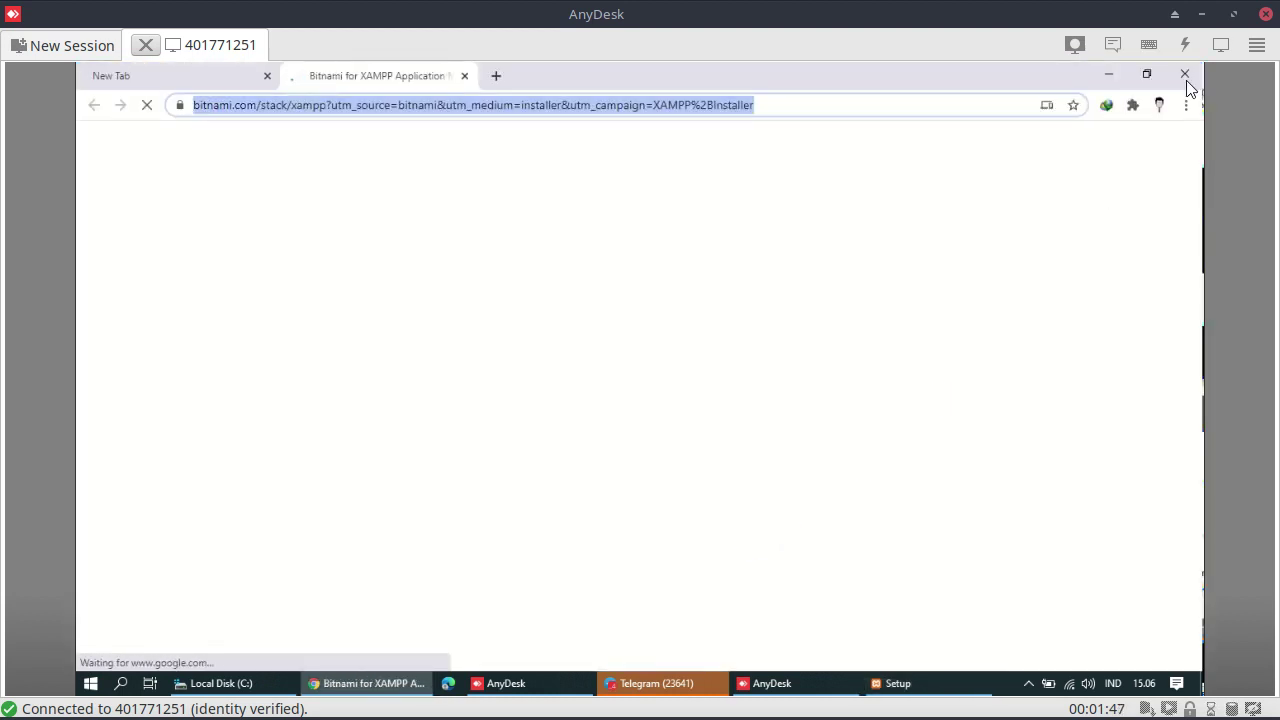
Close the Chrome window showing the Bitnami for XAMPP page
click(1186, 74)
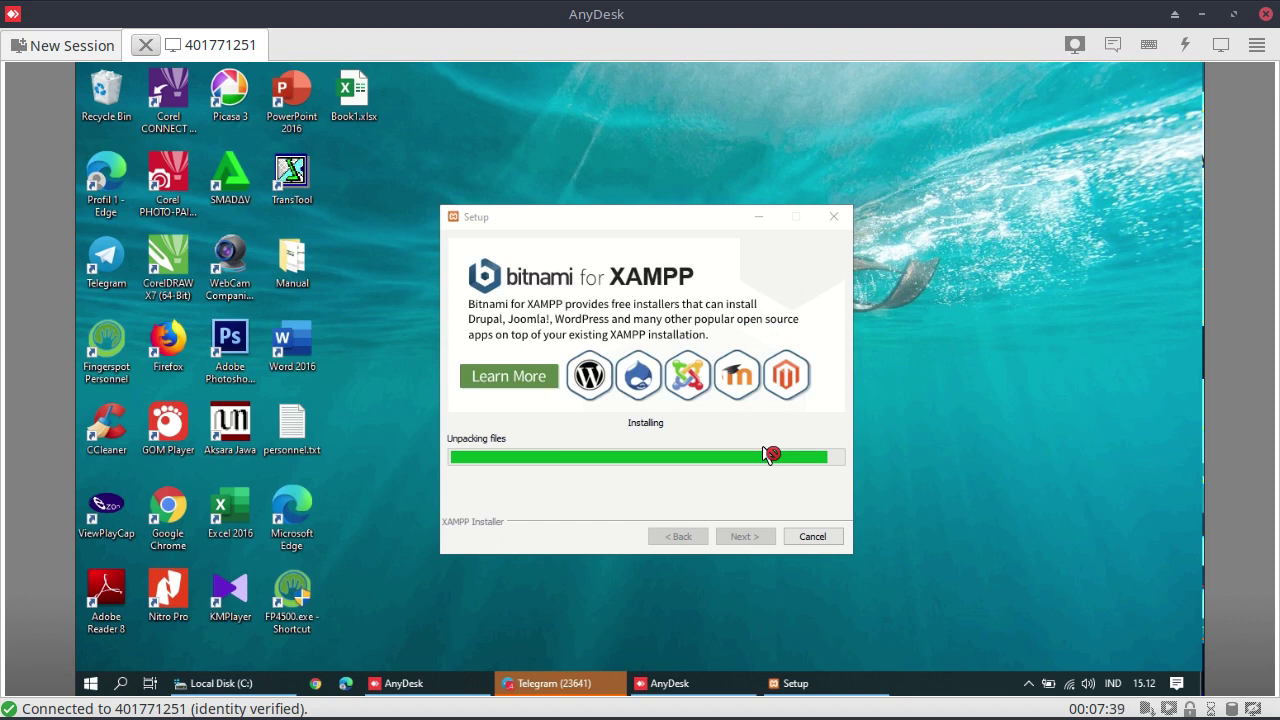
Wait while XAMPP Setup unpacks files into C:\xampp until the progress bar is nearly full
mouse_move(52, 712)
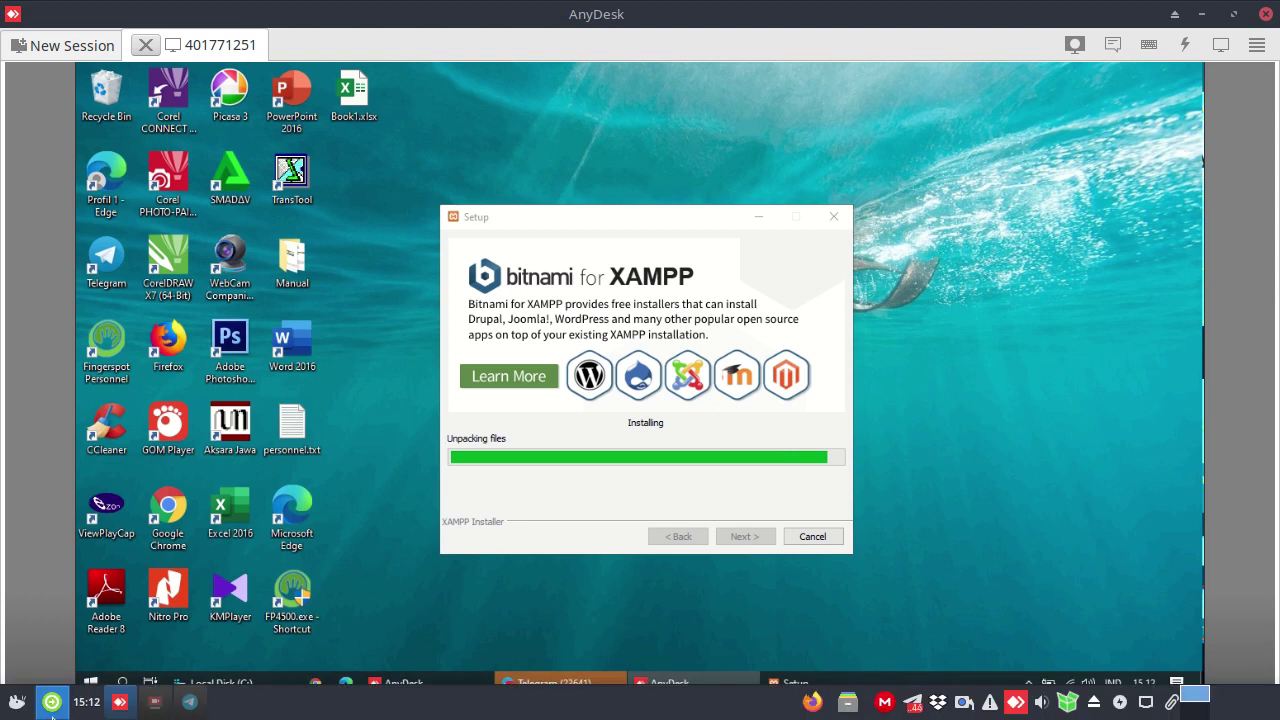
click(120, 702)
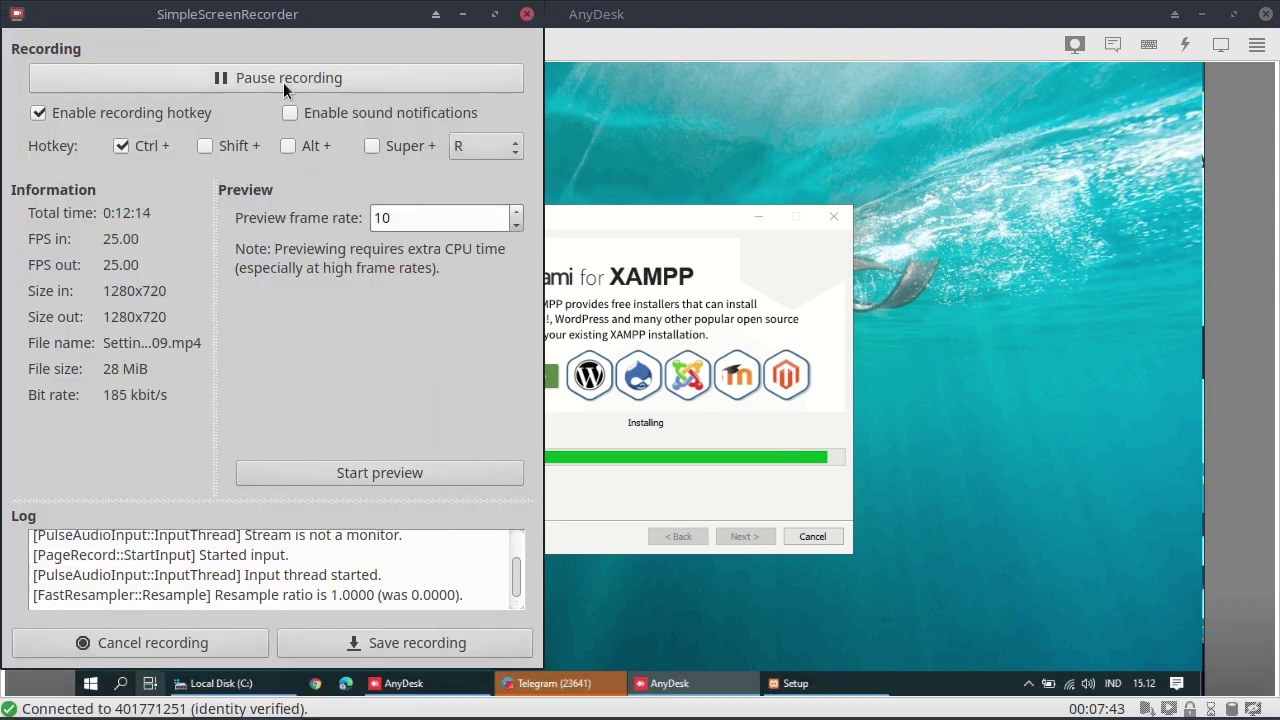
Finish XAMPP Setup with 'start the Control Panel now' checked, launching the Control Panel
click(283, 78)
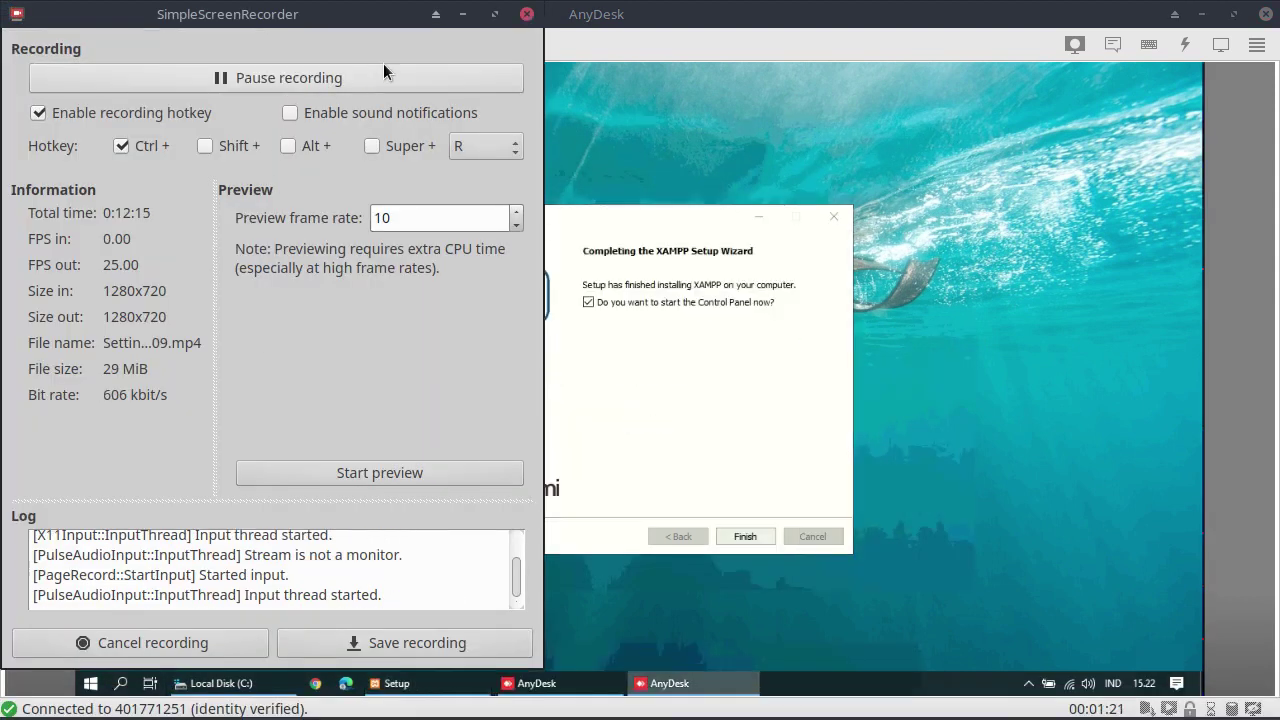
click(462, 14)
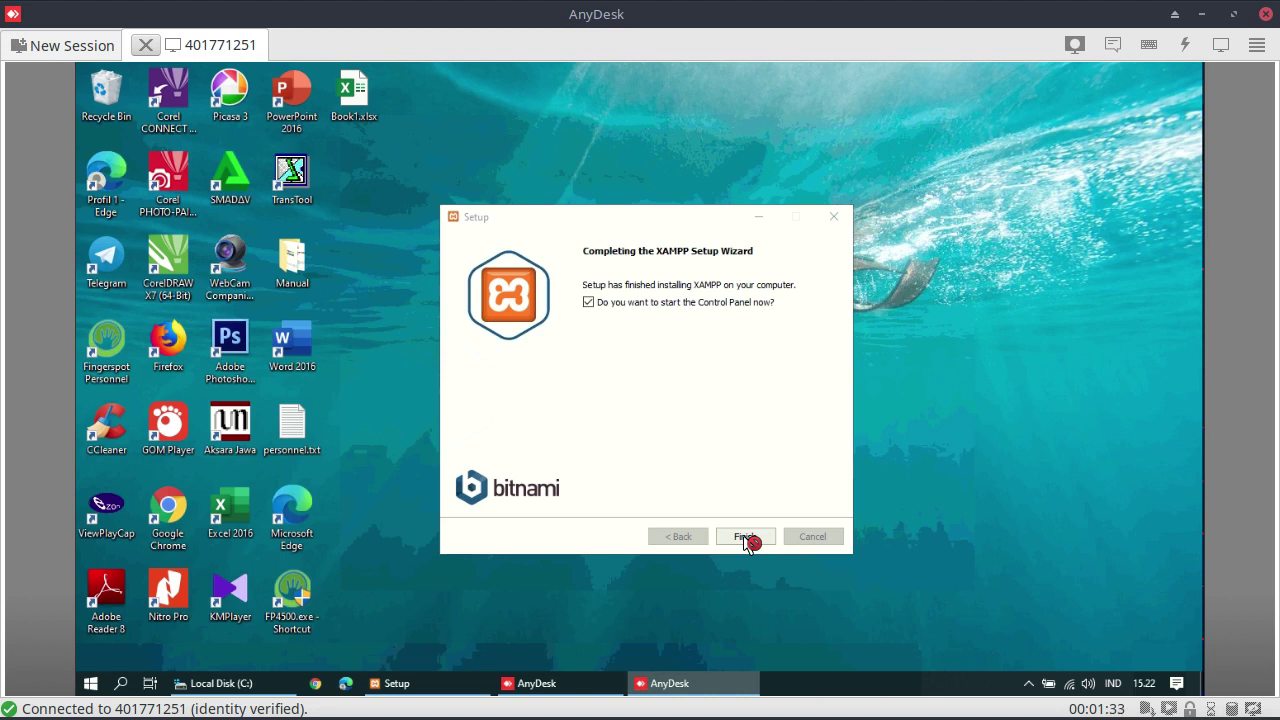
click(746, 537)
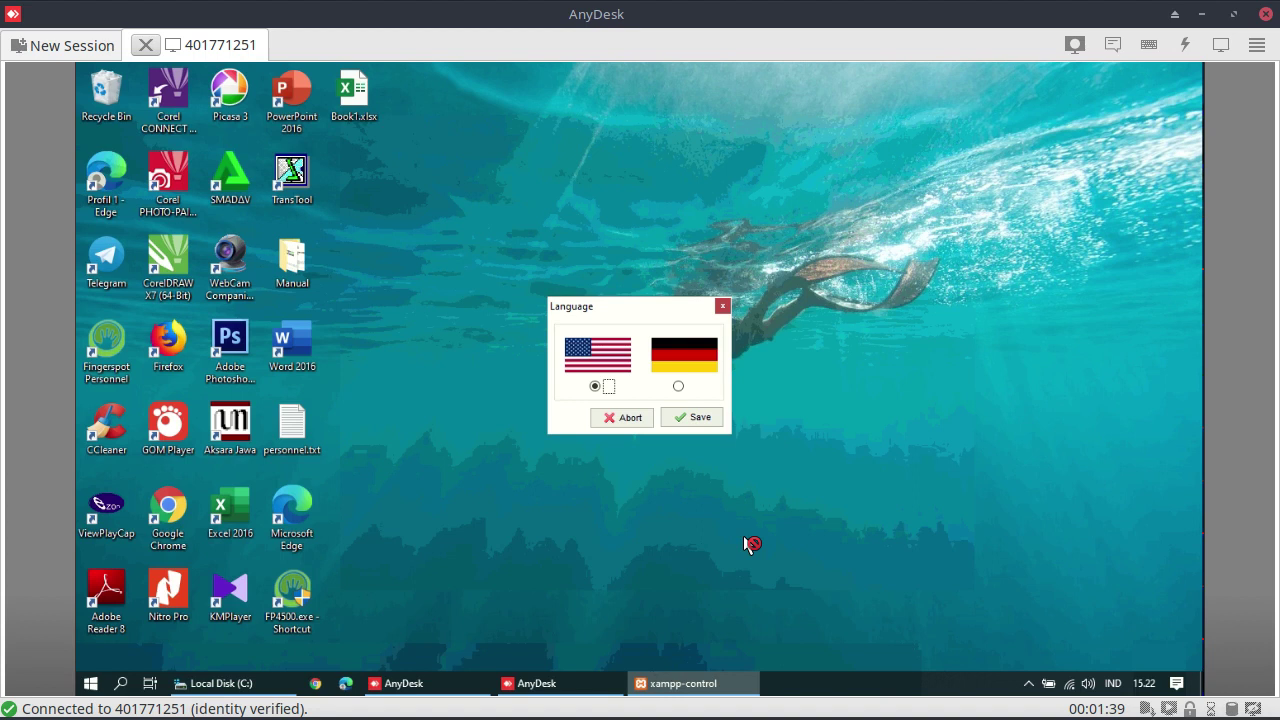
Keep English as the language, start Apache and MySQL, and minimize the Control Panel
click(685, 415)
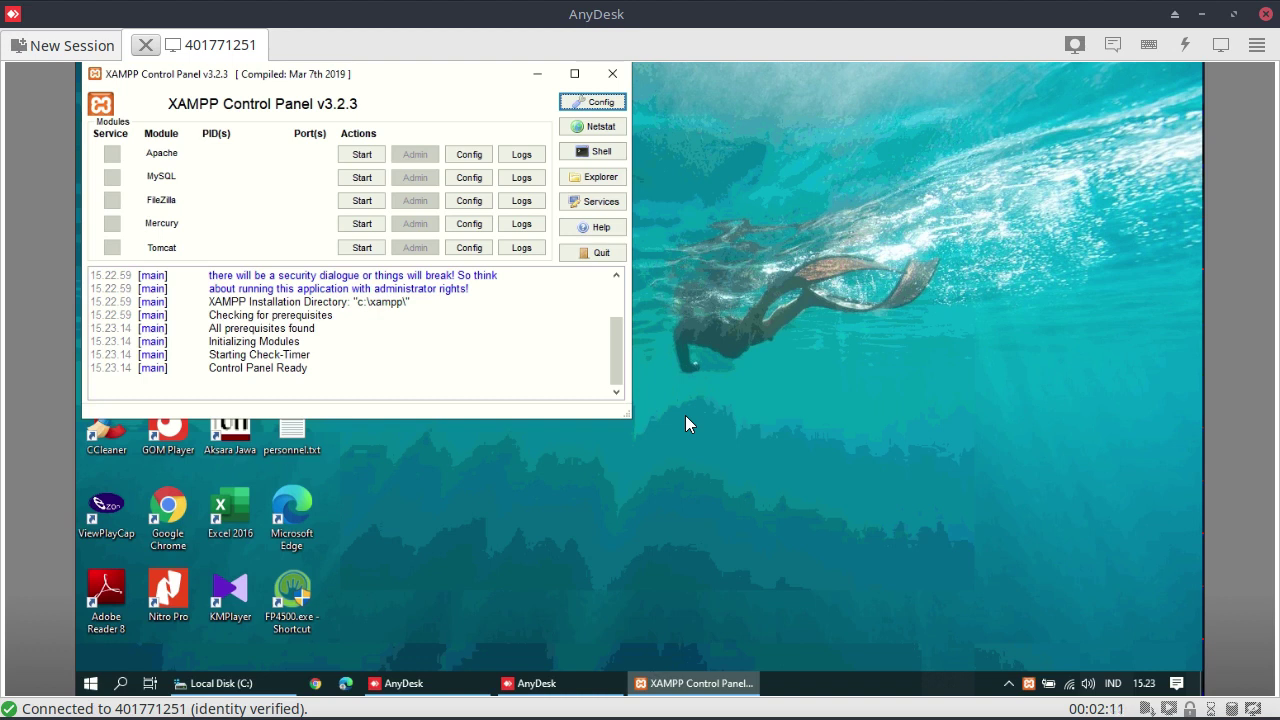
click(361, 155)
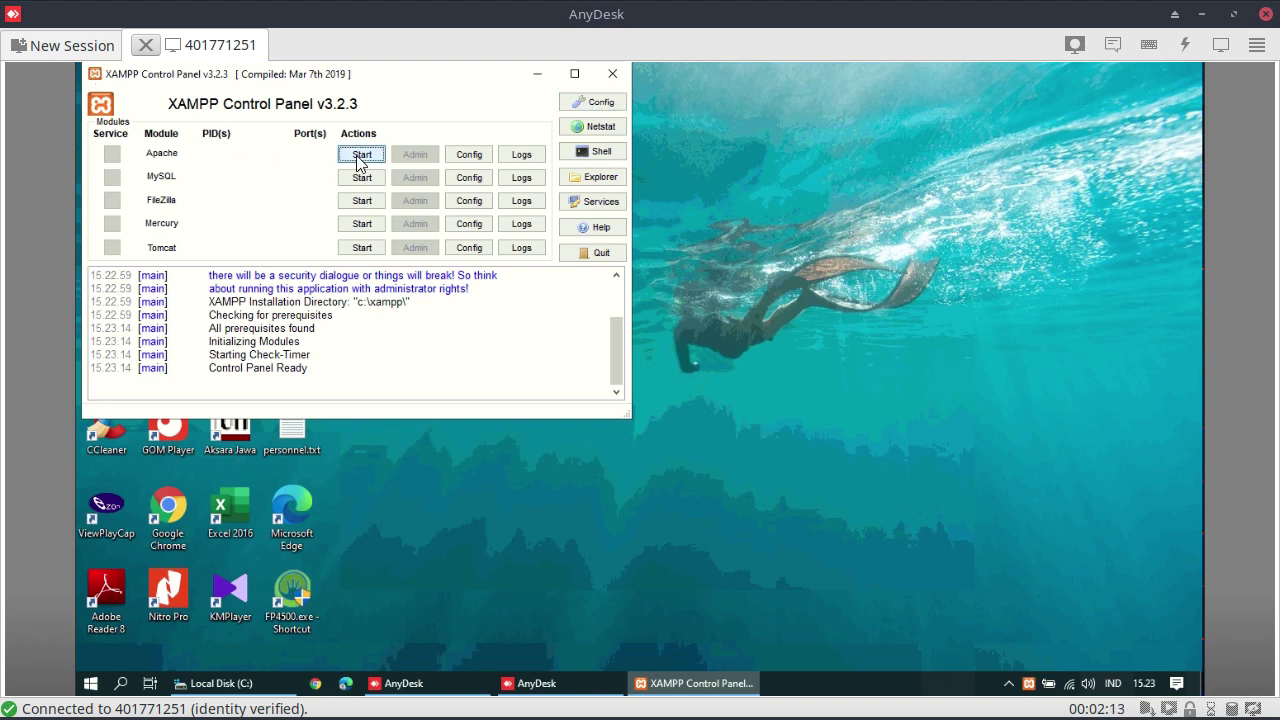
click(366, 180)
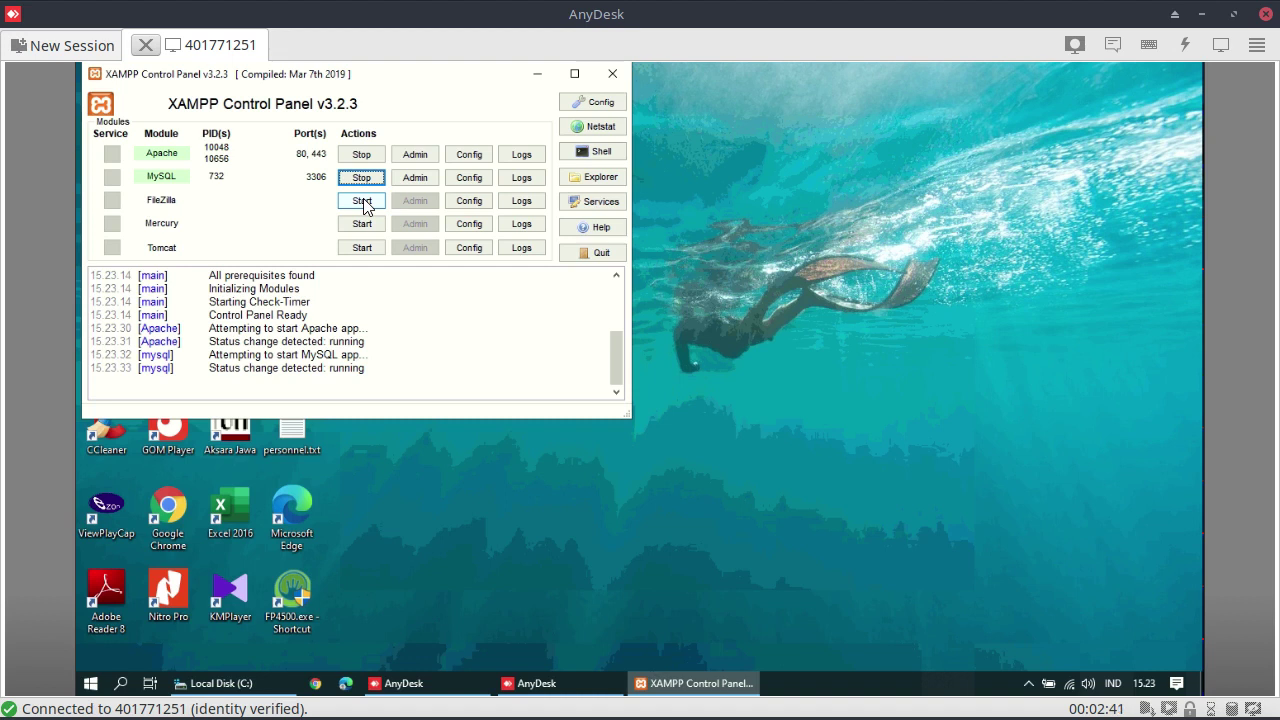
click(538, 75)
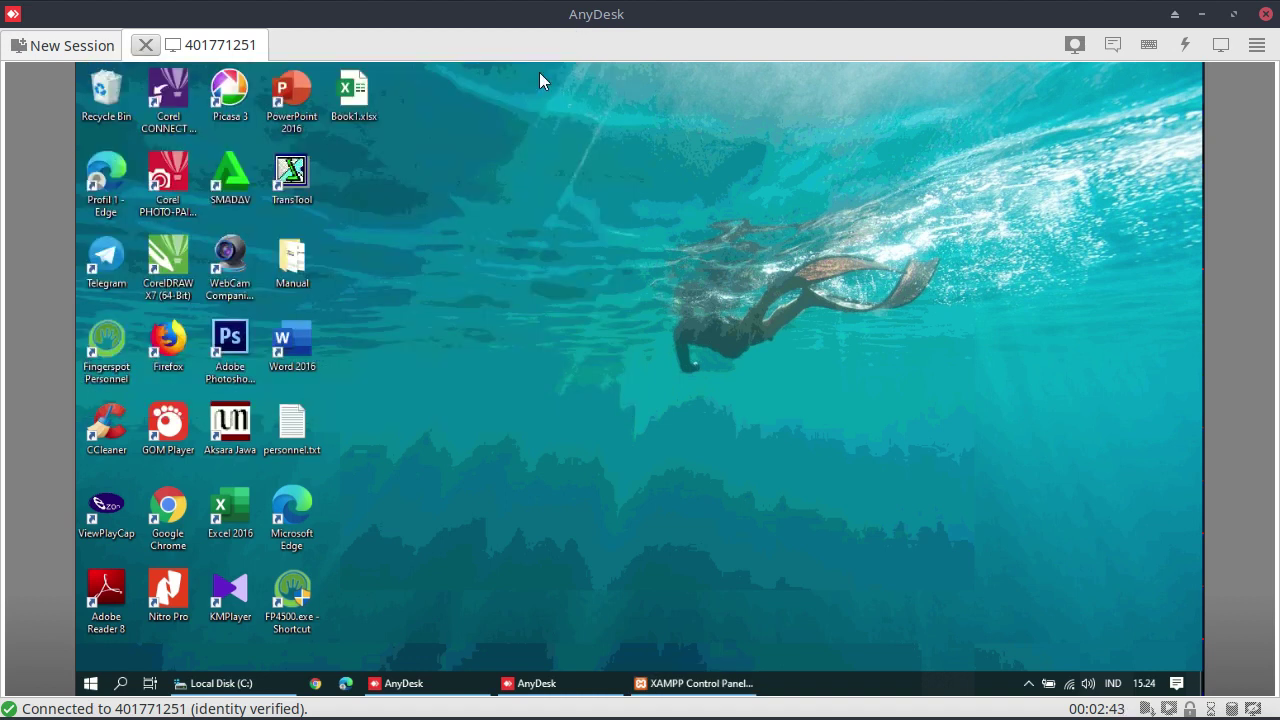
Launch Chrome and go to localhost/phpmyadmin via the autocompleted address
click(305, 685)
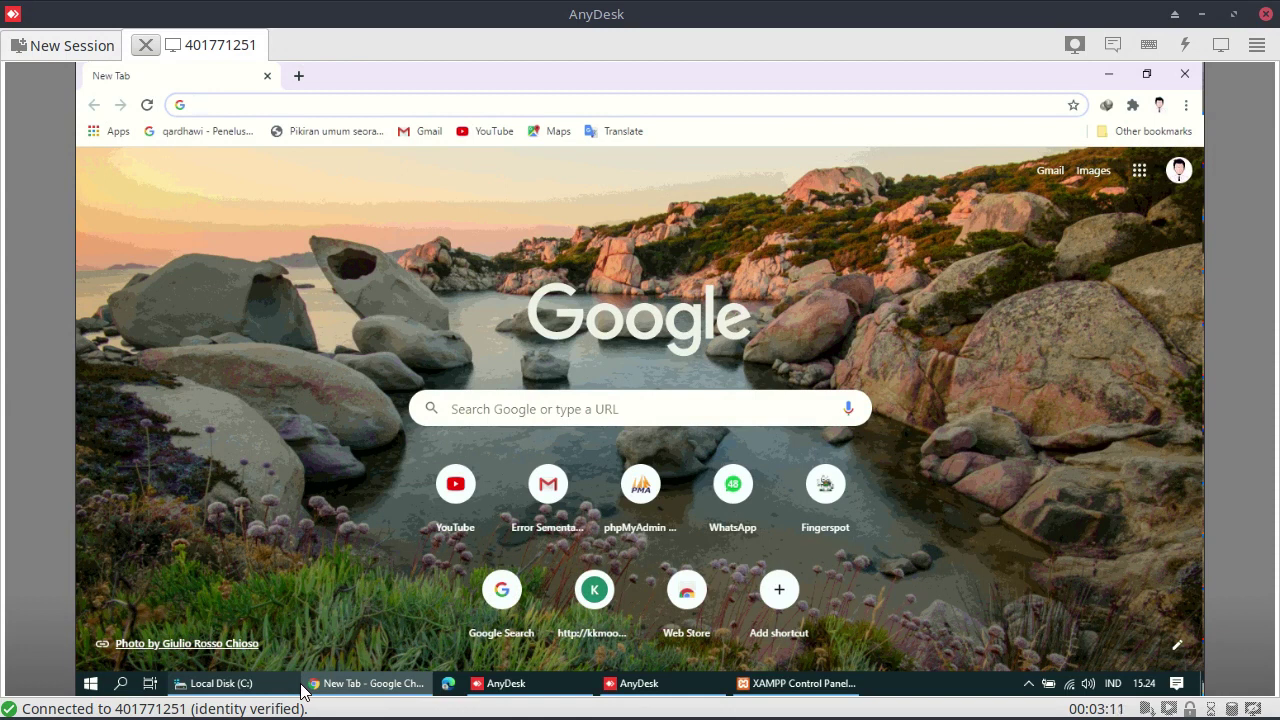
click(348, 104)
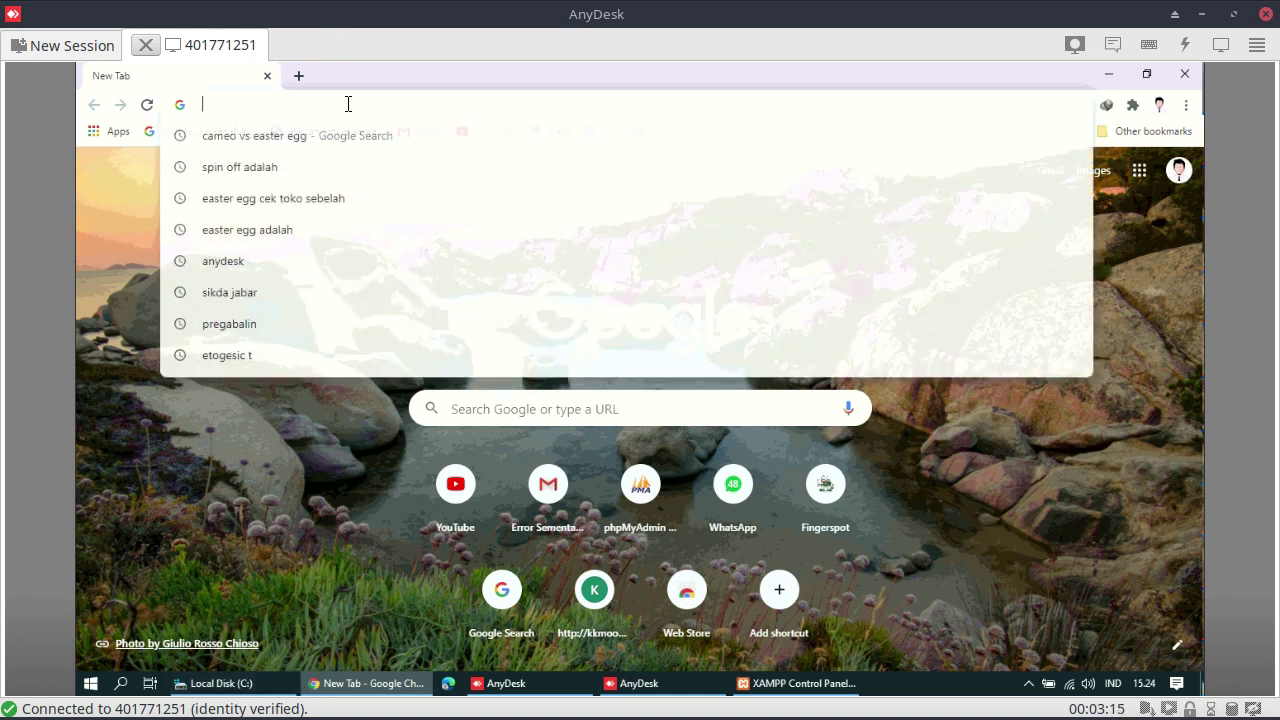
text(local)
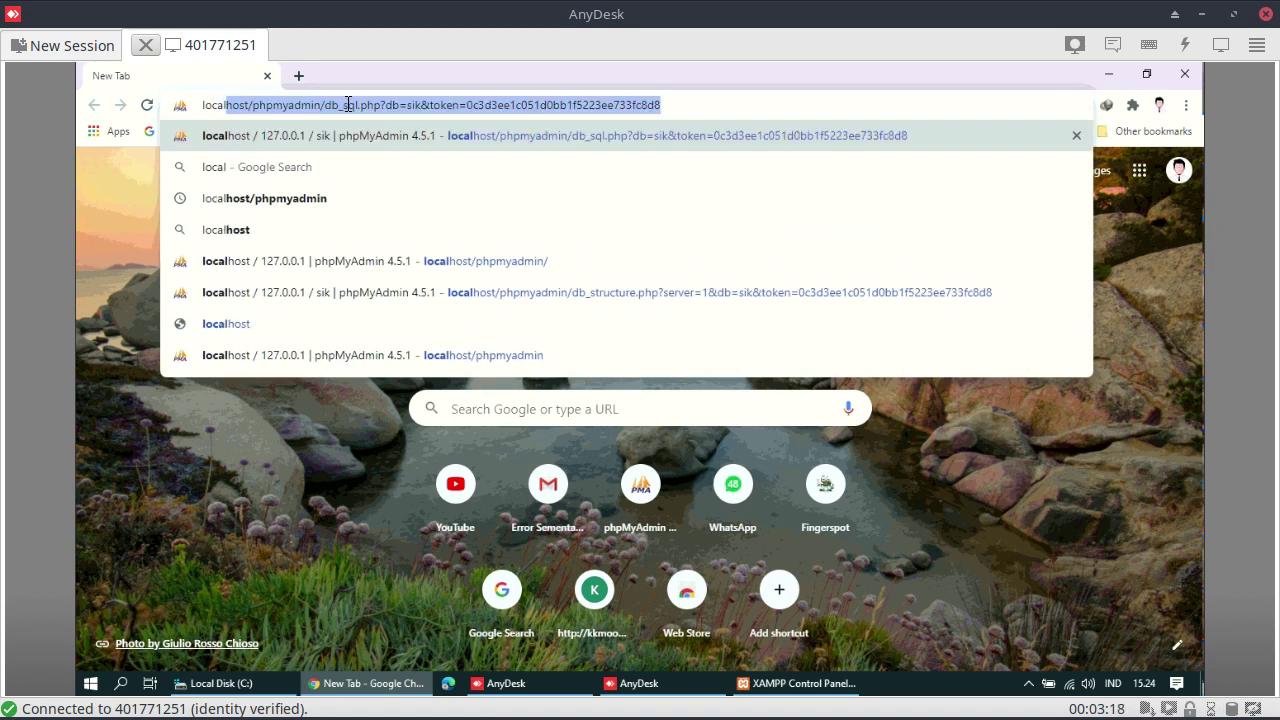
key(Return)
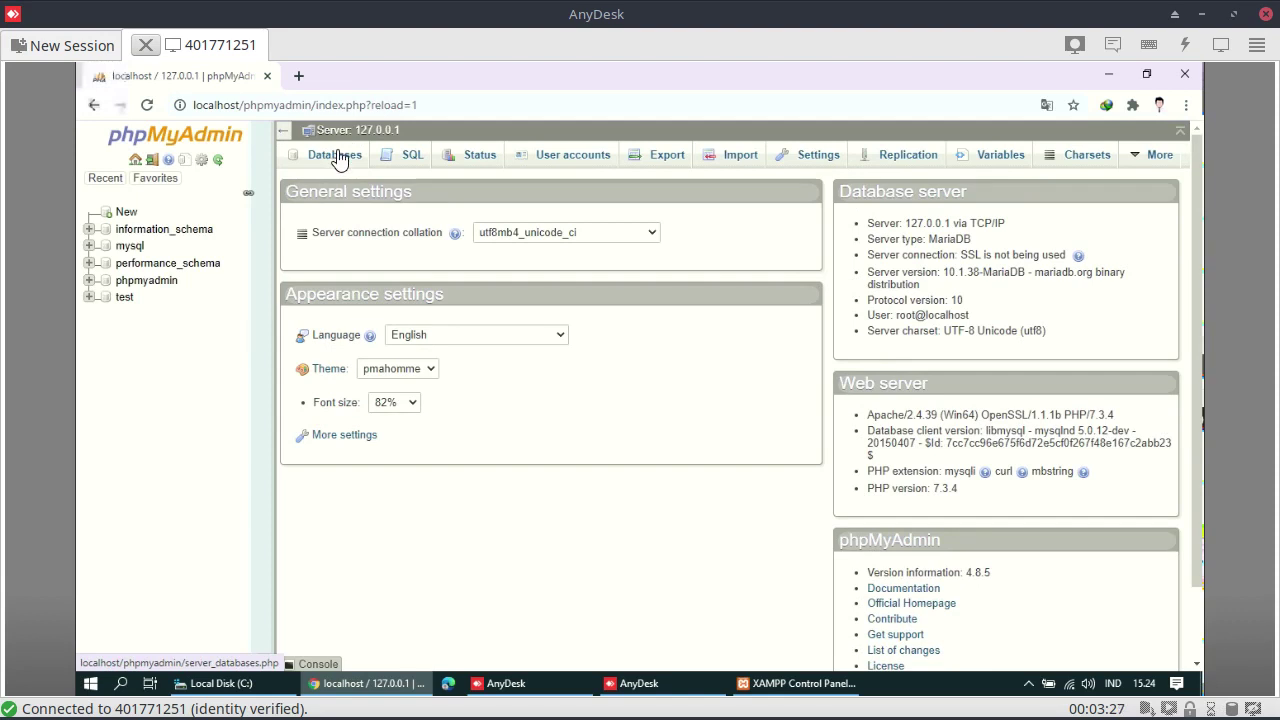
Create a new database named sik from the Databases page
click(340, 155)
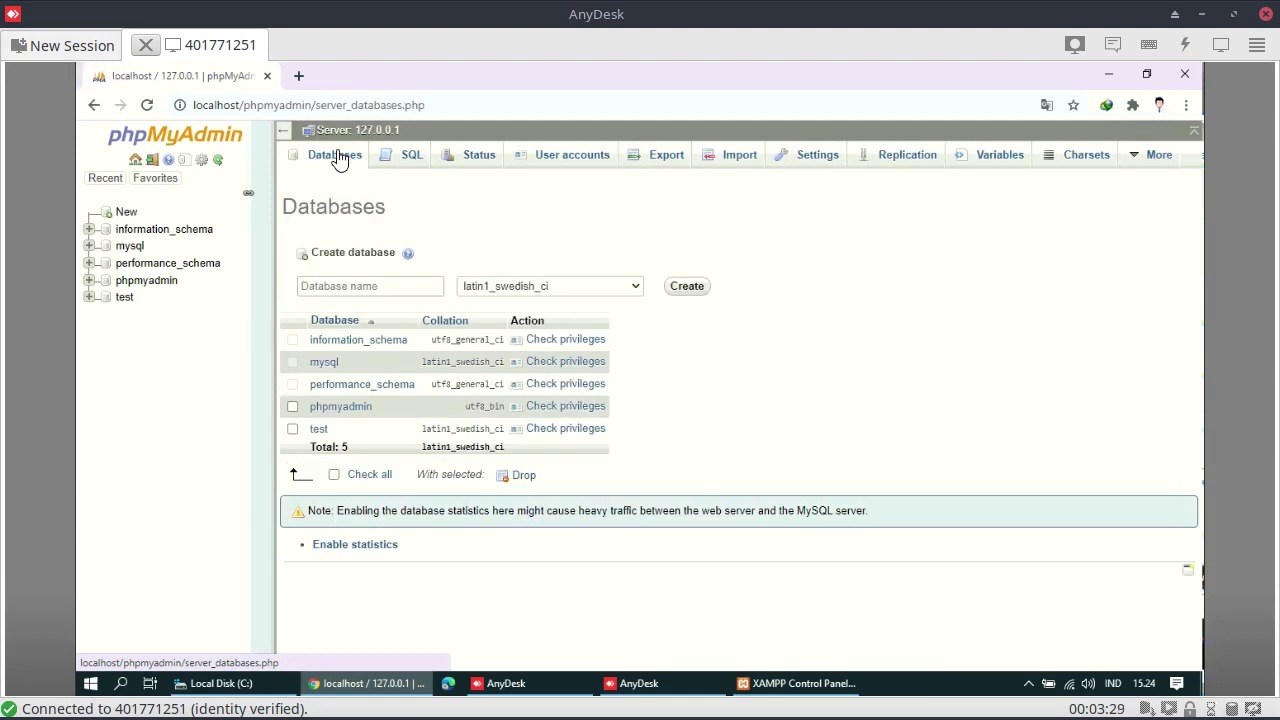
click(343, 285)
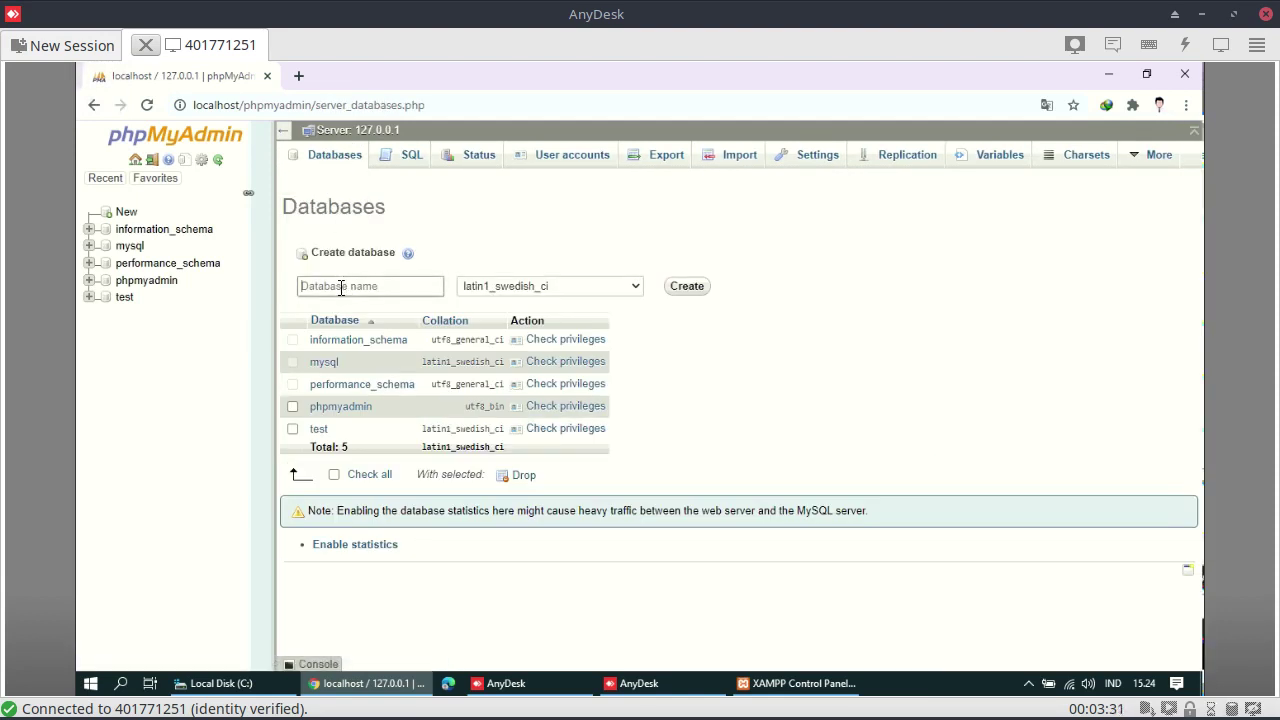
text(sik)
click(687, 286)
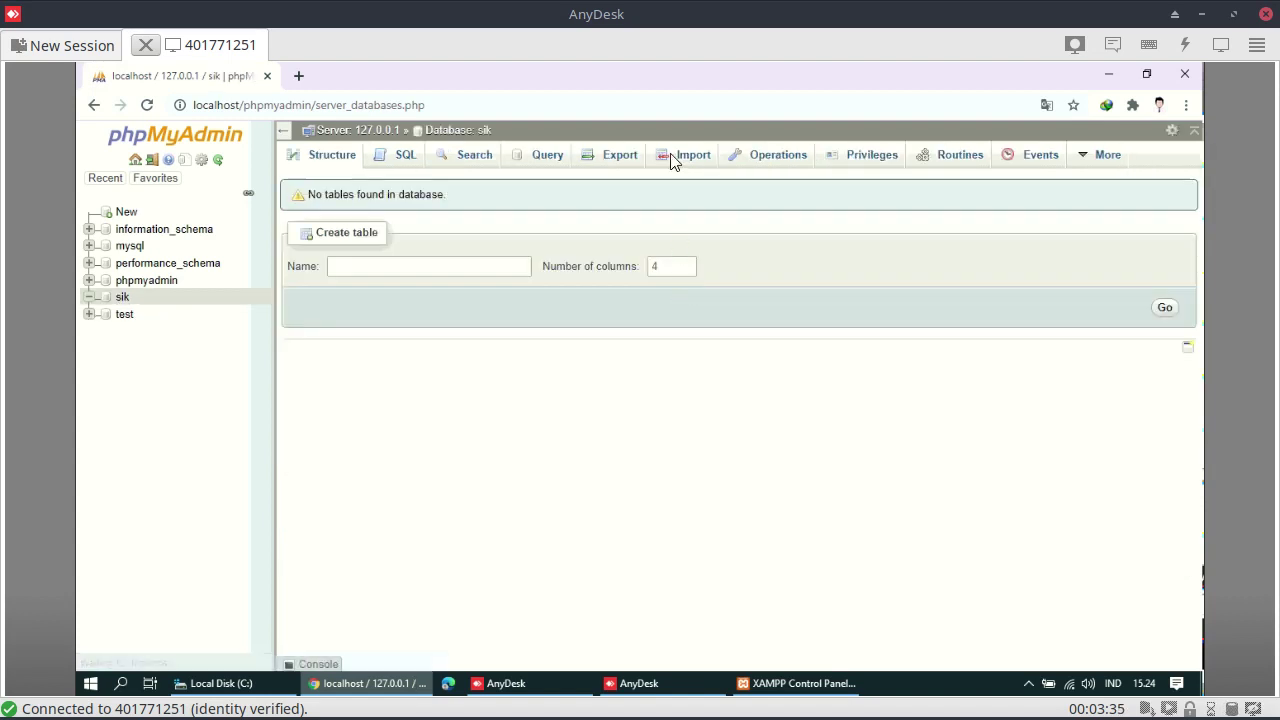
Open the Import page for sik, dismiss the file chooser, and switch to File Explorer
click(682, 160)
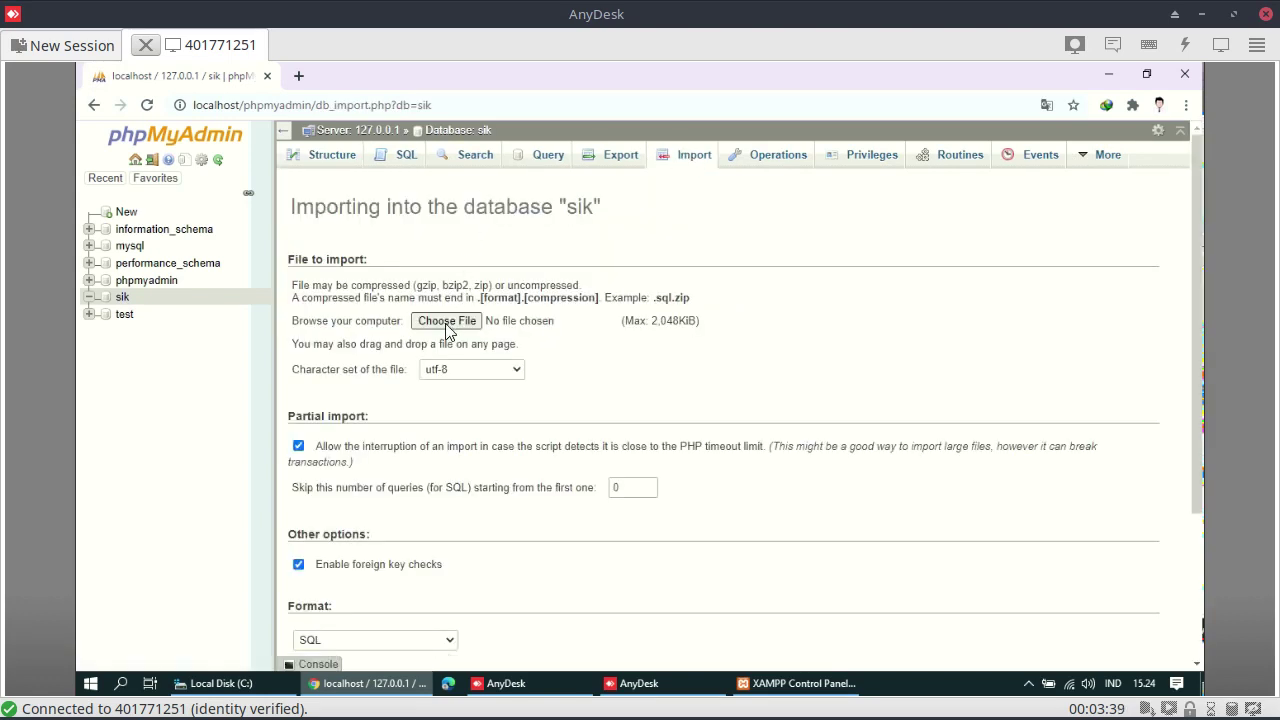
click(452, 321)
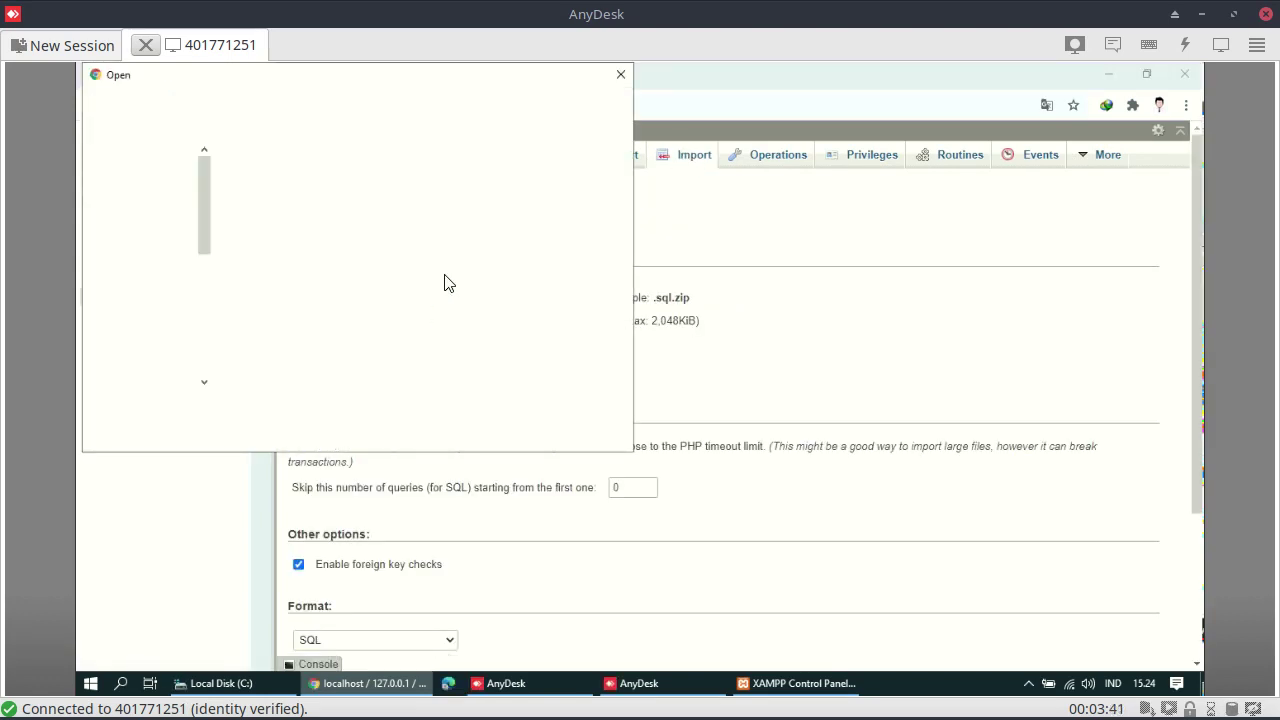
click(620, 74)
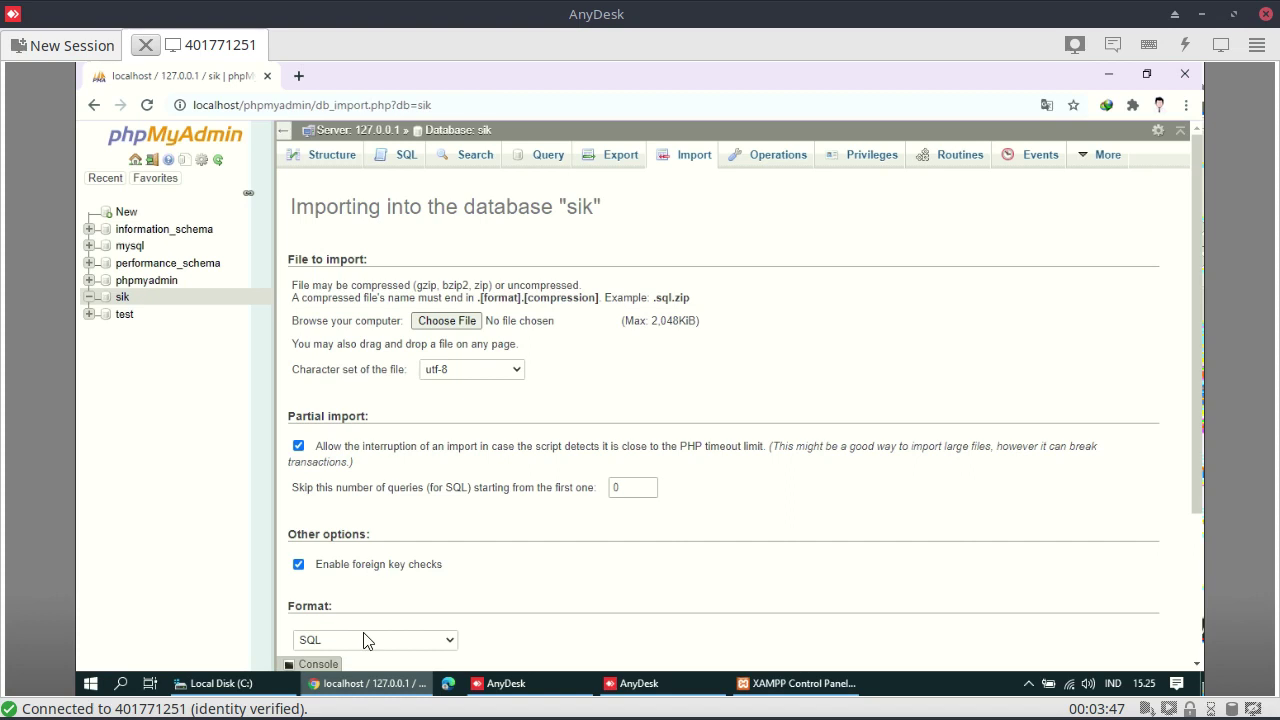
click(227, 688)
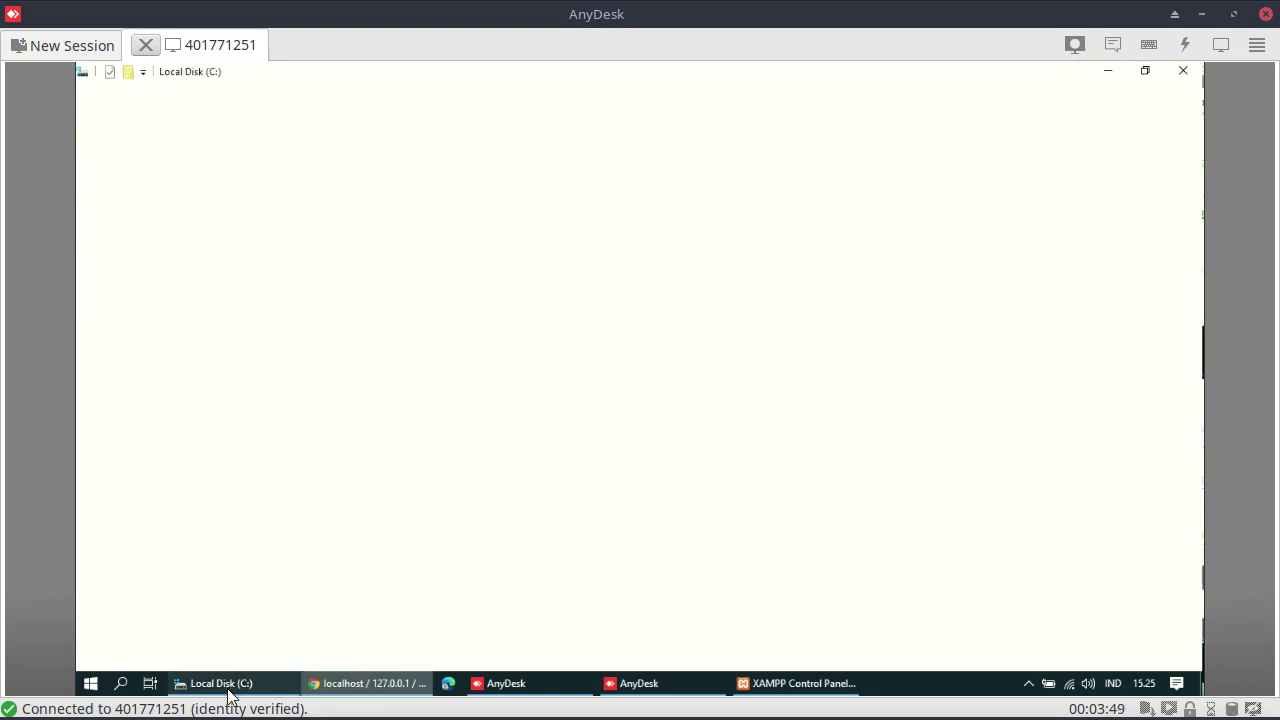
Open the KhanzaHMSWindows folder on drive DATA D (D:) and select sik.sql
click(133, 531)
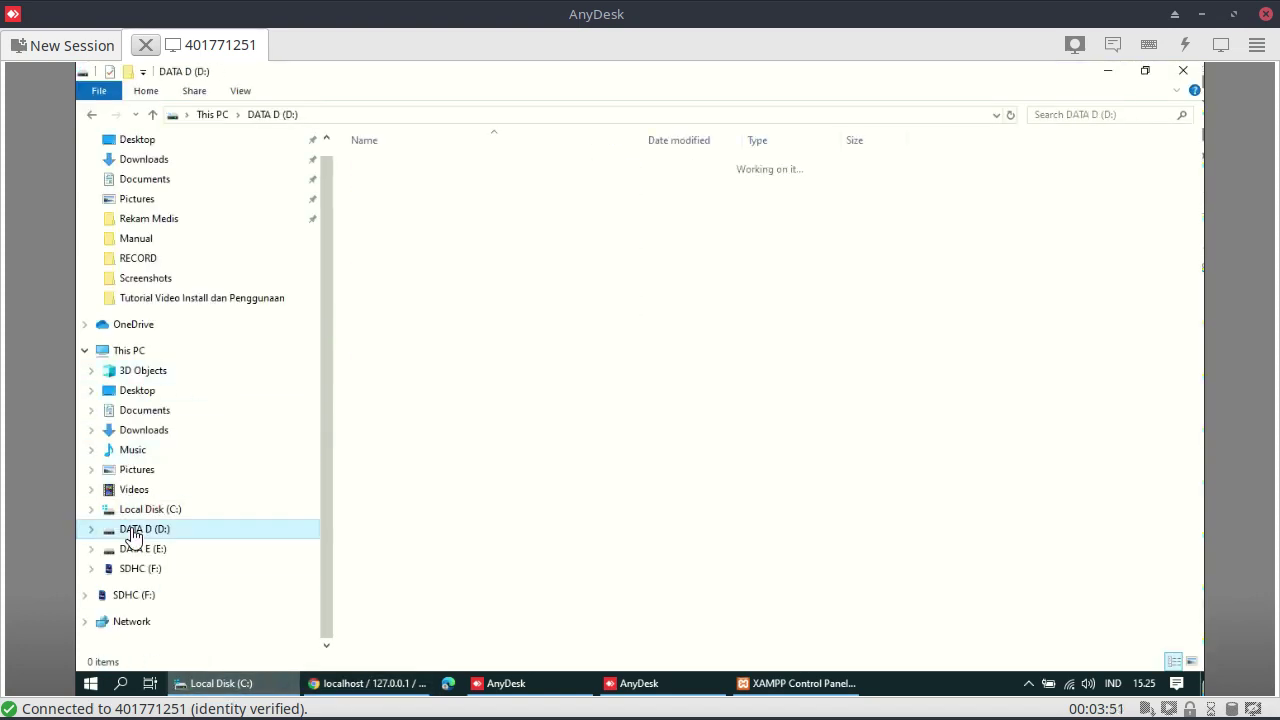
click(416, 168)
double_click(416, 168)
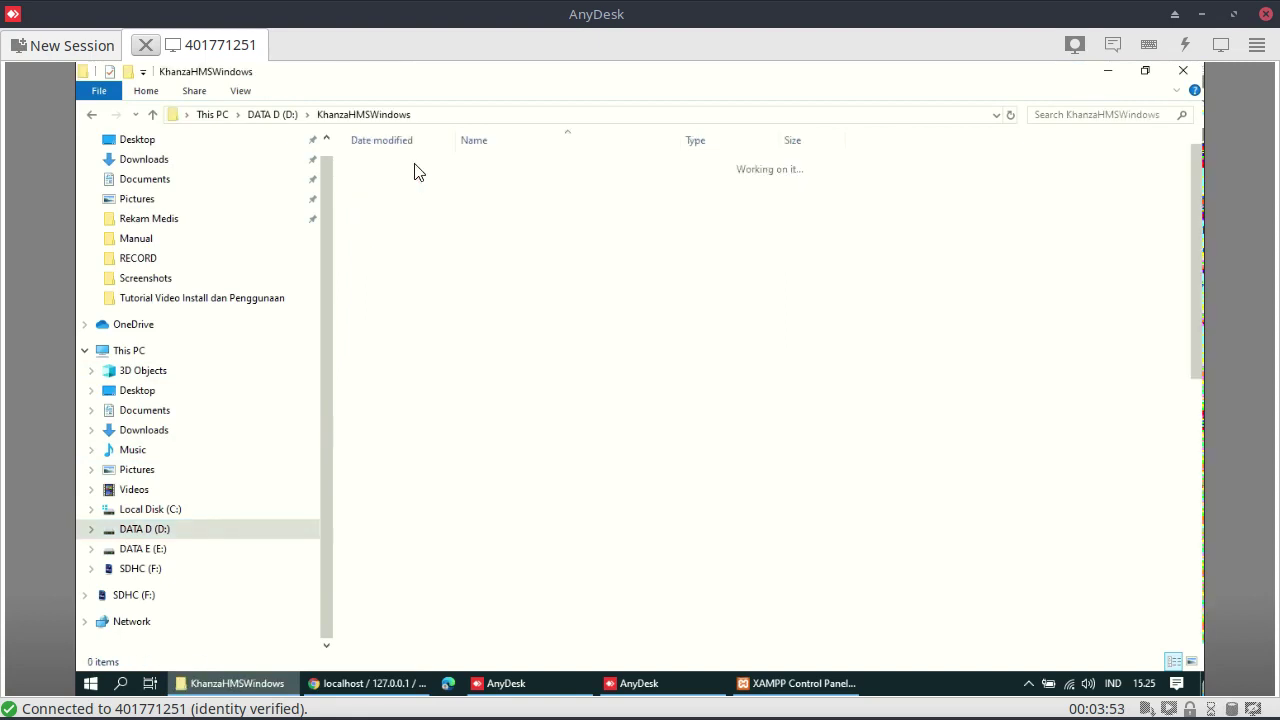
scroll(851, 411, down, 10)
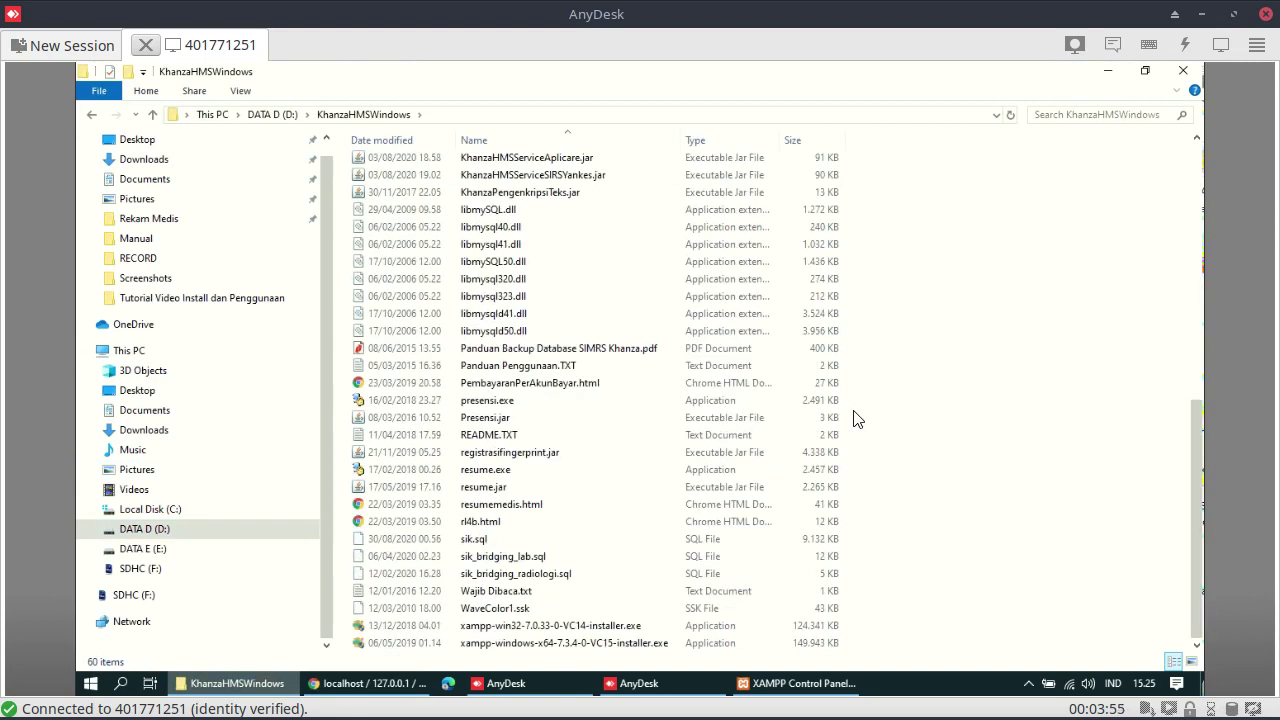
click(413, 543)
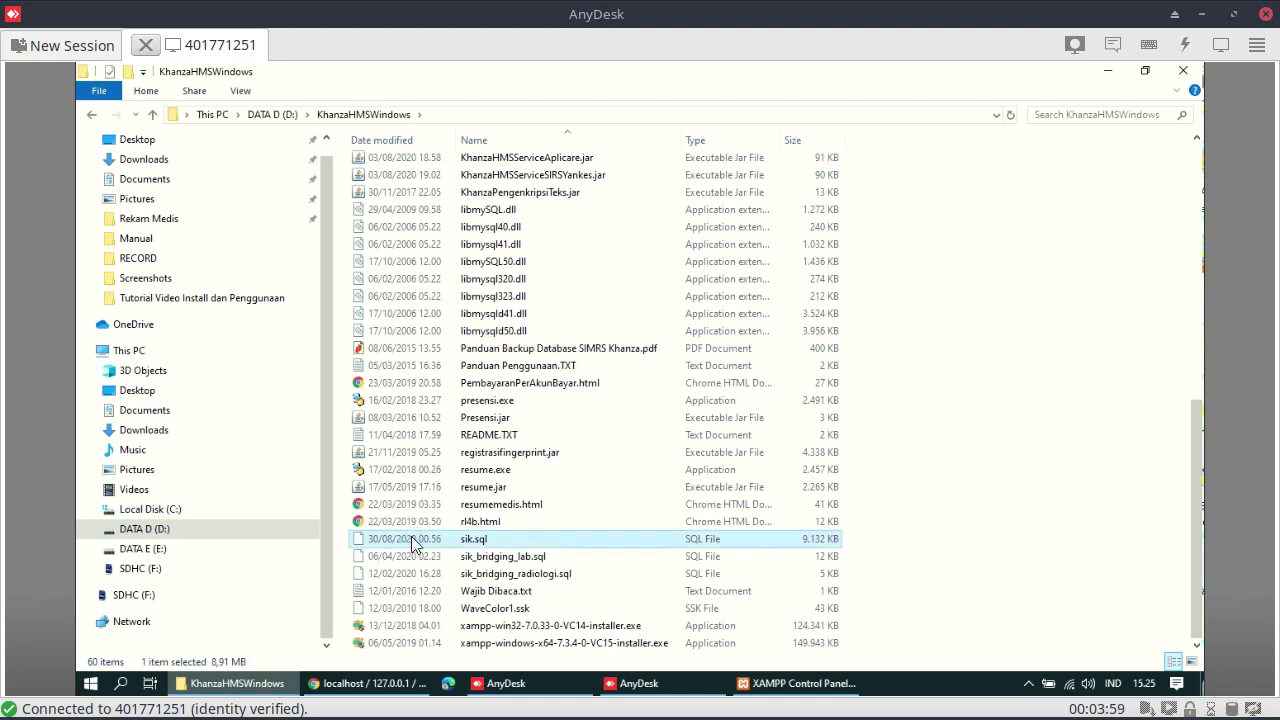
Compress sik.sql into a ZIP archive named sik.sql.zip
right_click(413, 543)
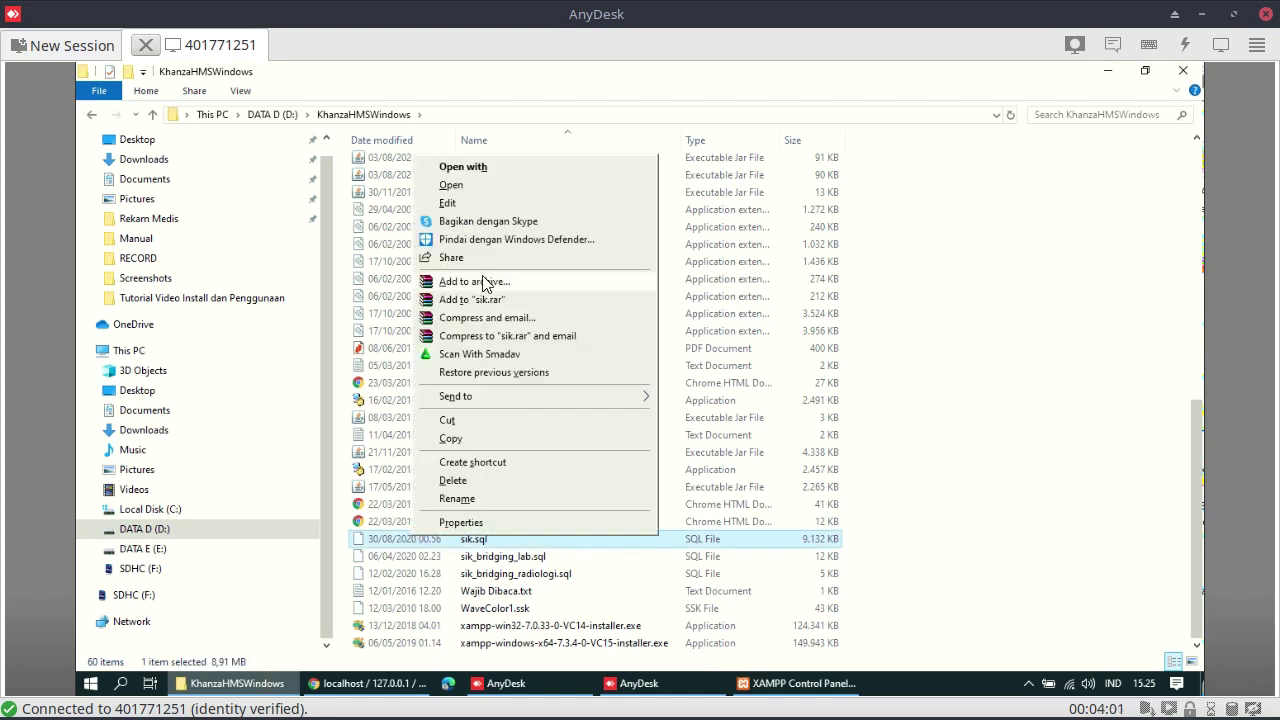
click(486, 281)
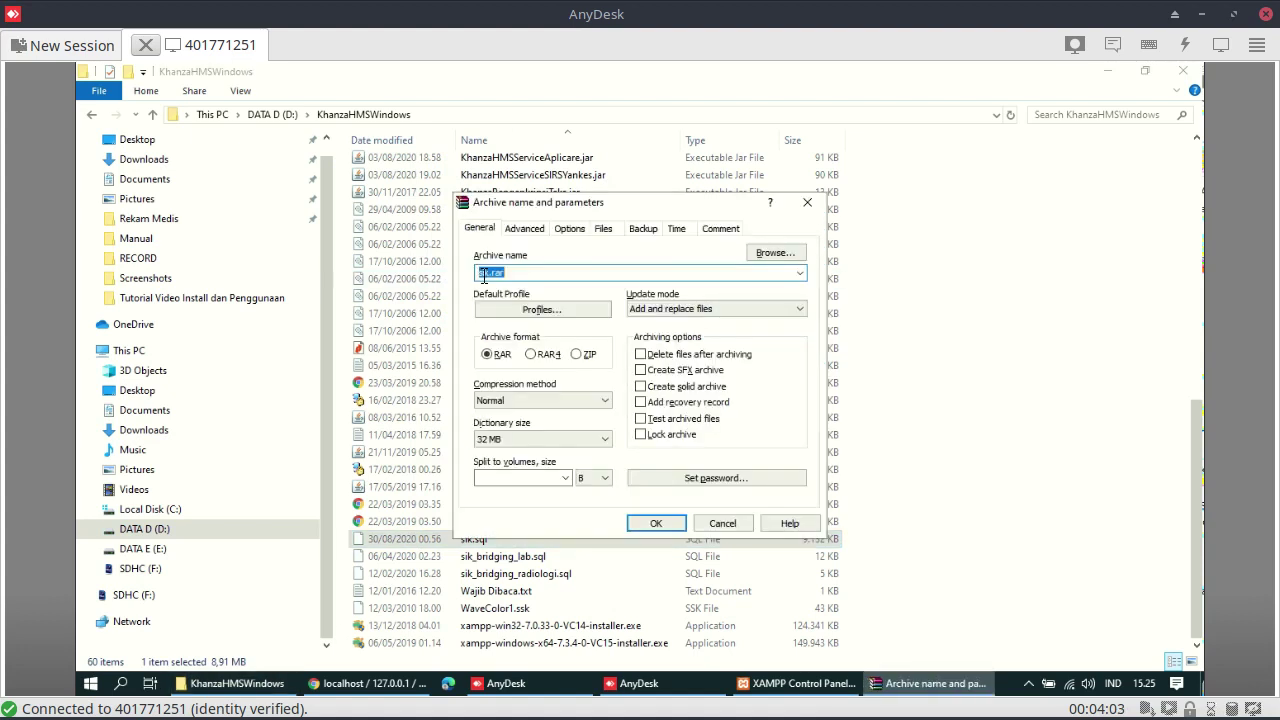
click(578, 354)
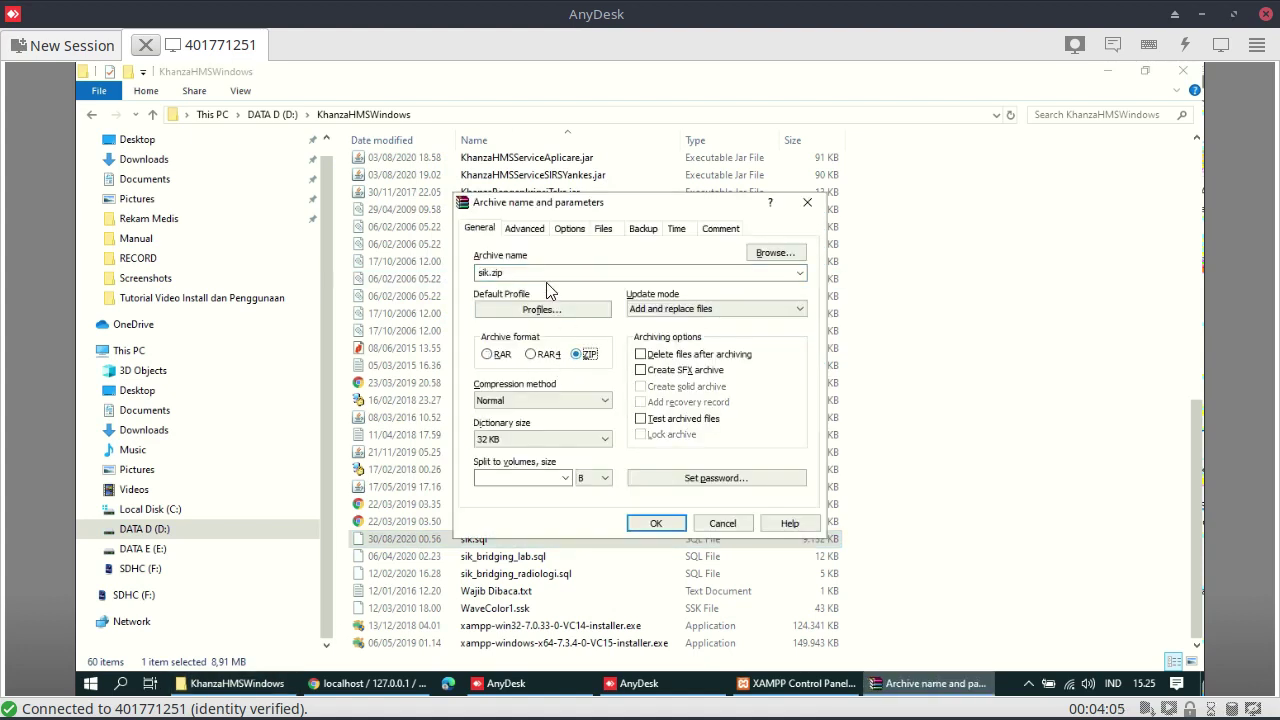
click(534, 272)
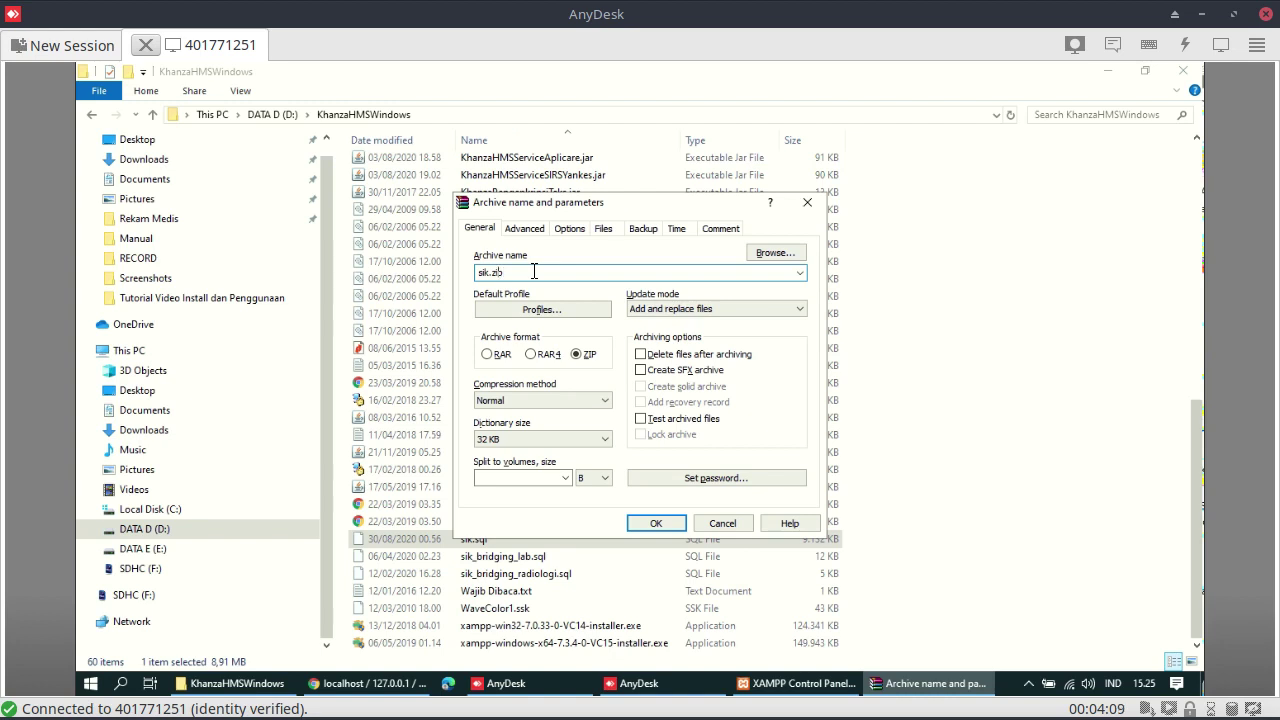
text(sql.)
click(655, 523)
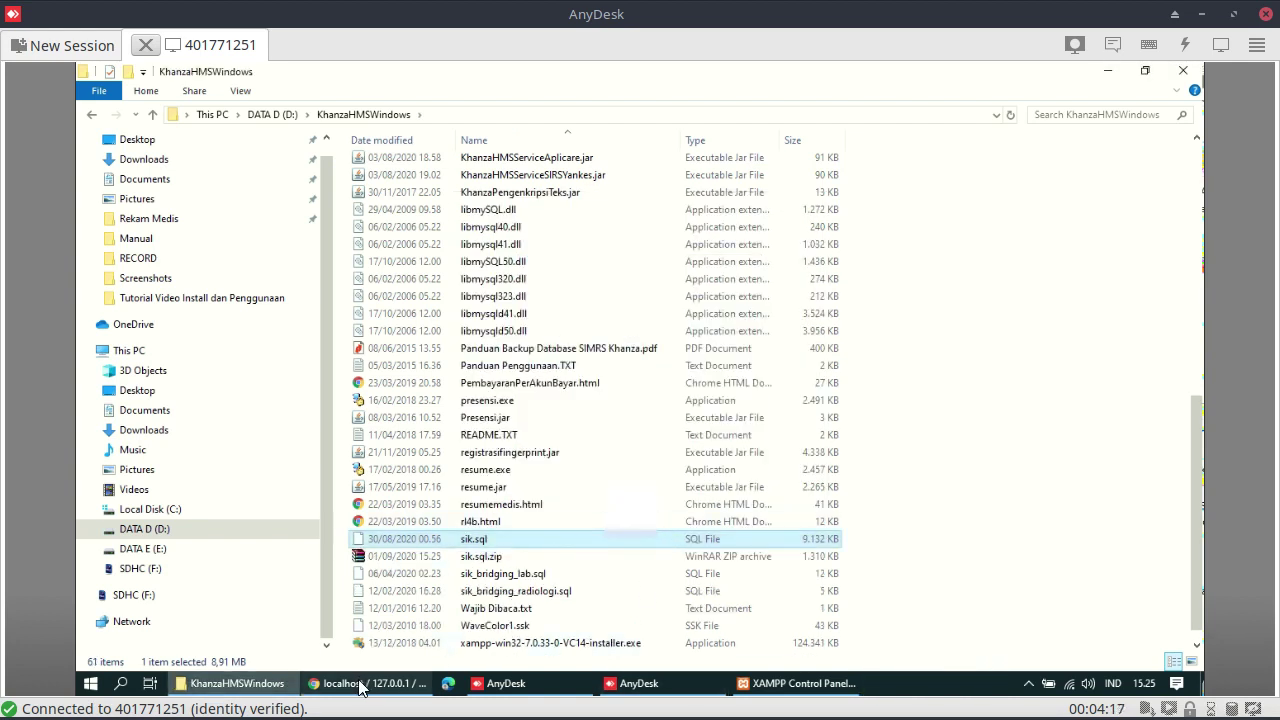
click(362, 684)
Browse for the import file, locating drive DATA D (D:) in the file chooser
click(457, 320)
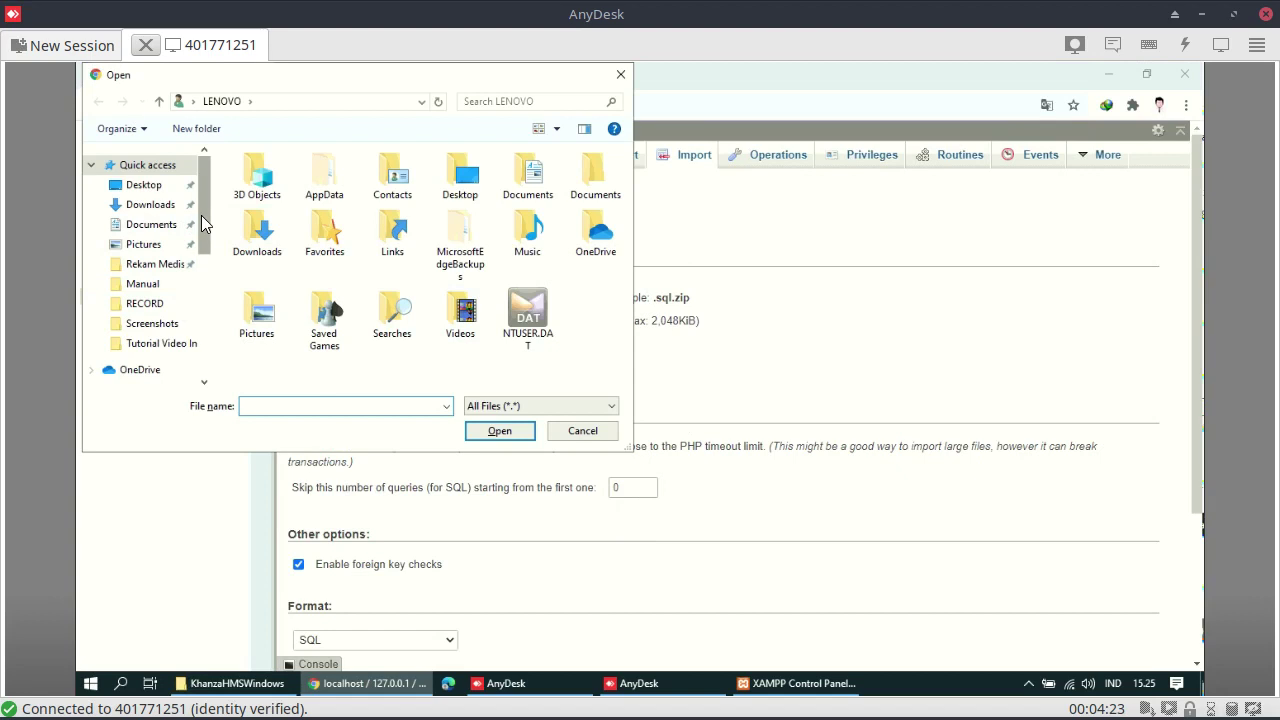
scroll(205, 350, down, 5)
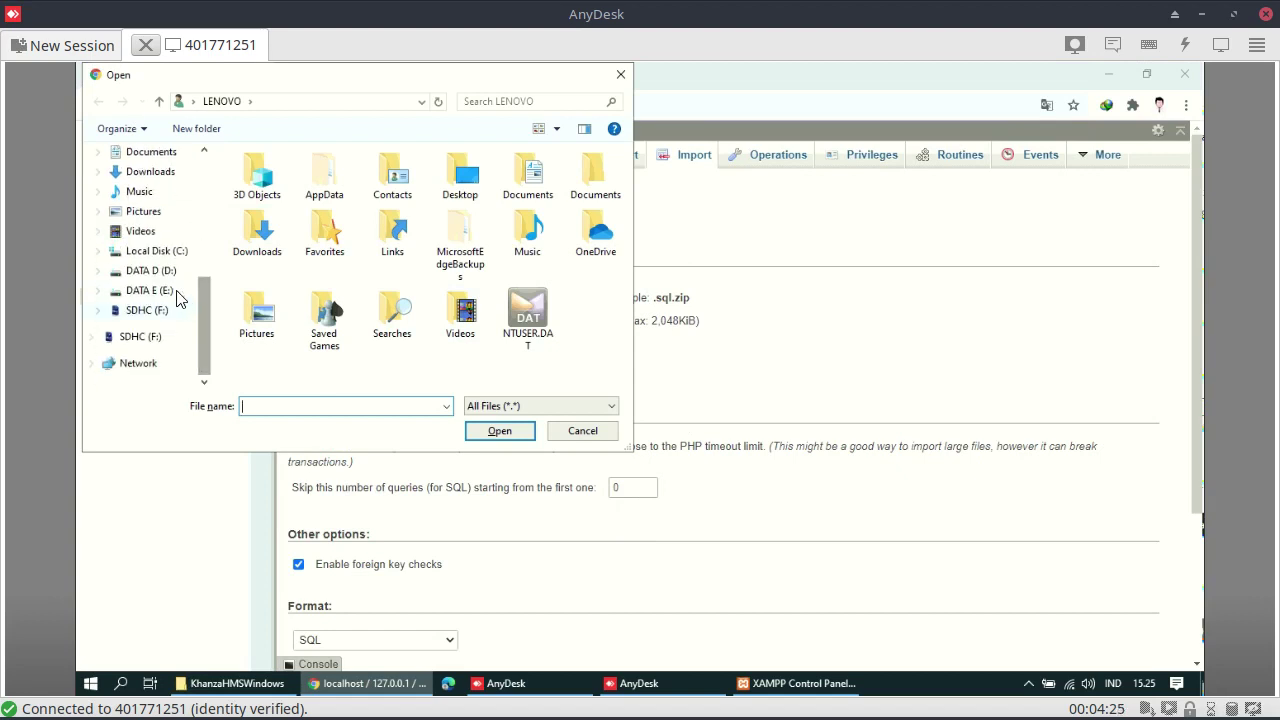
click(150, 290)
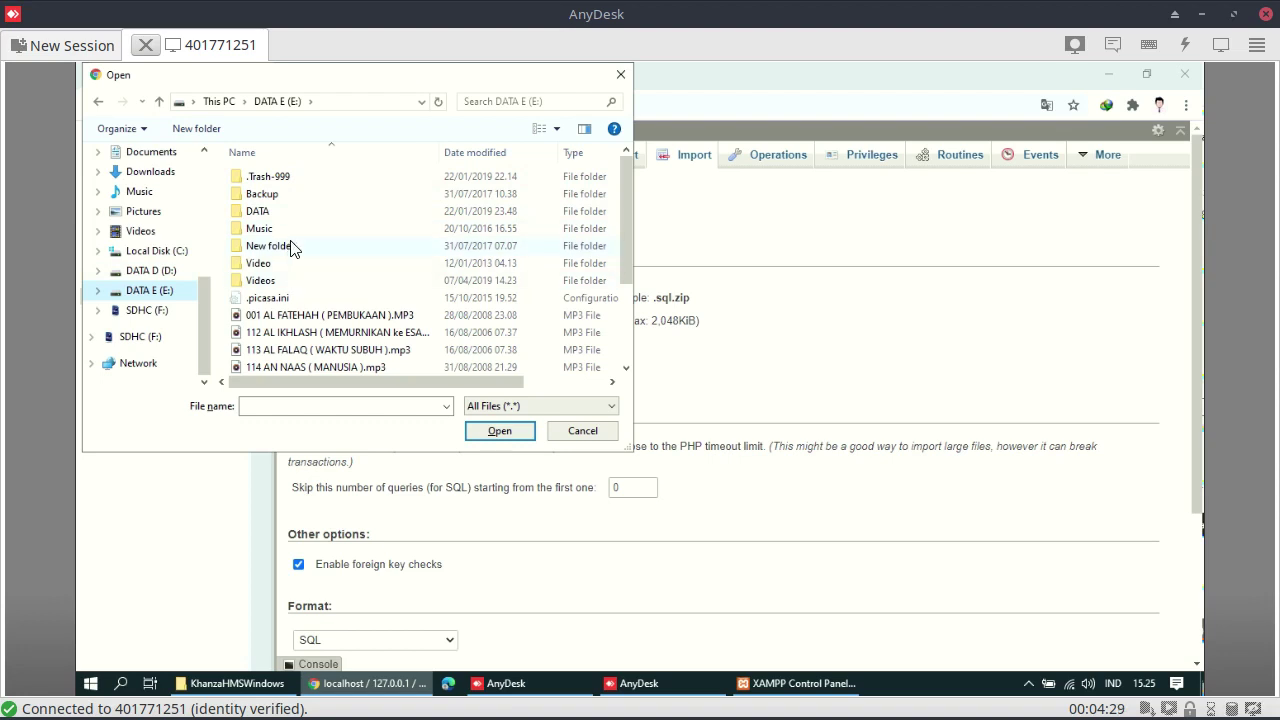
click(237, 684)
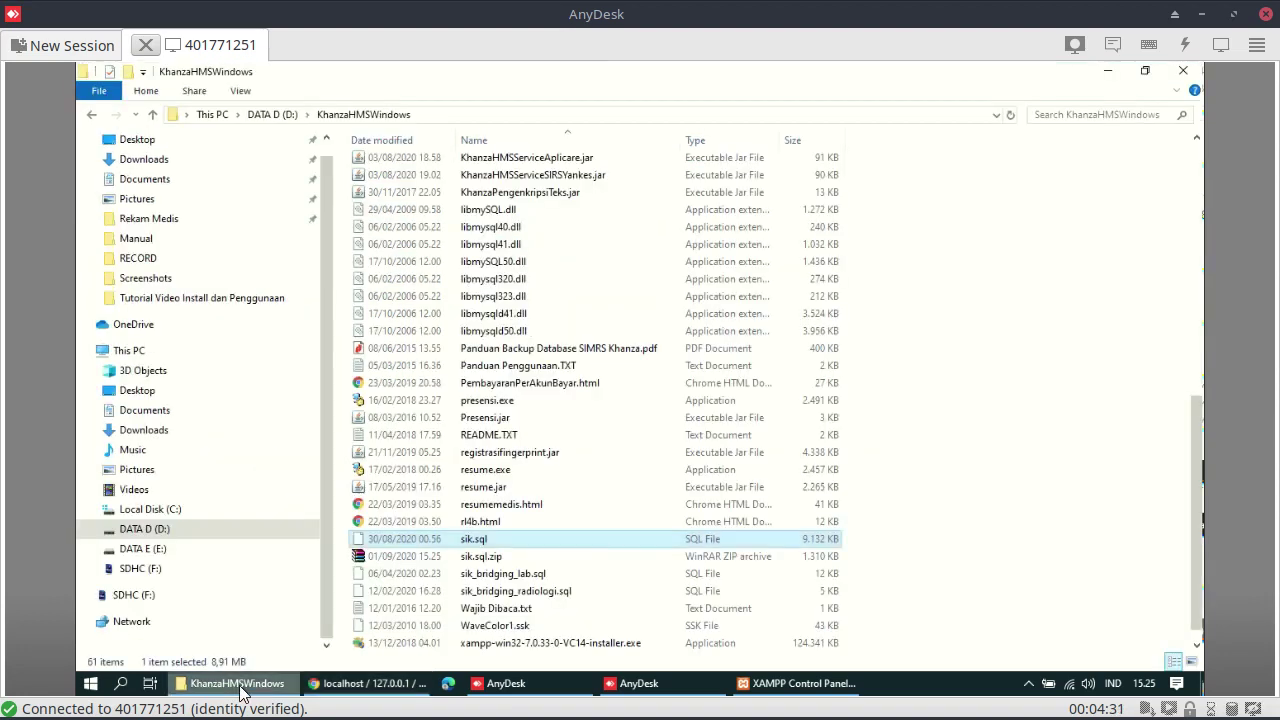
click(238, 684)
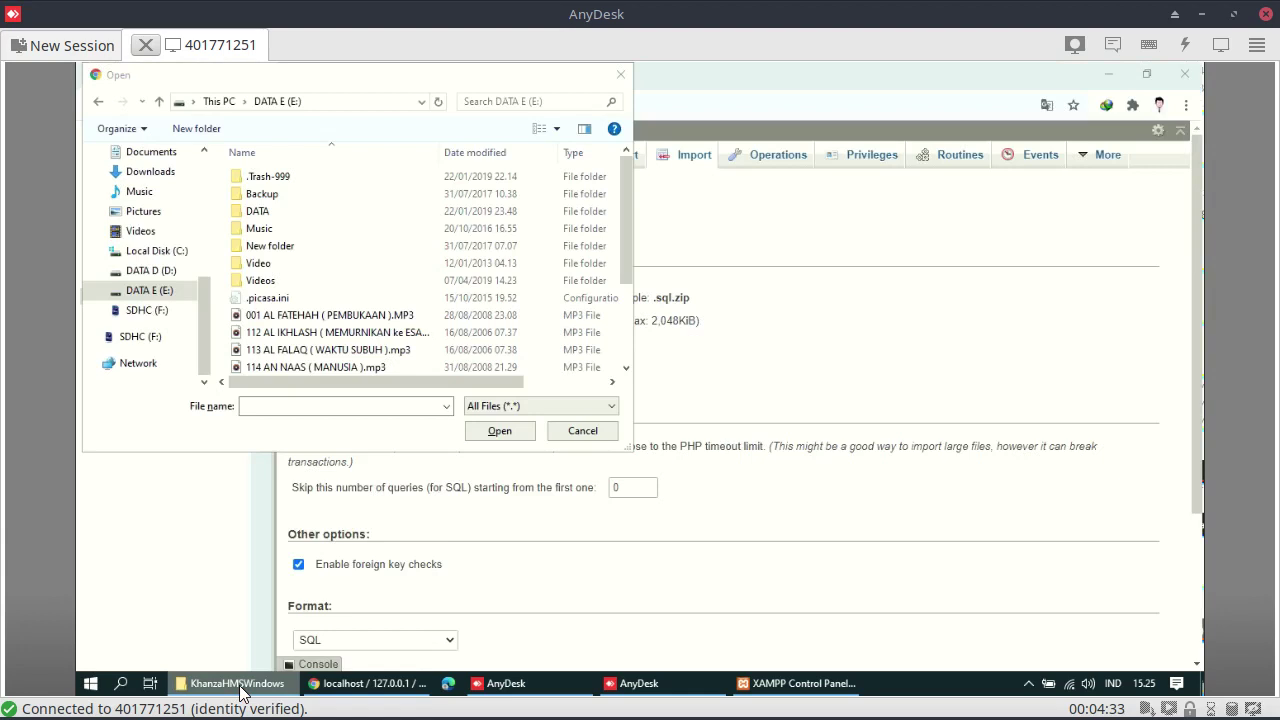
scroll(462, 199, up, 3)
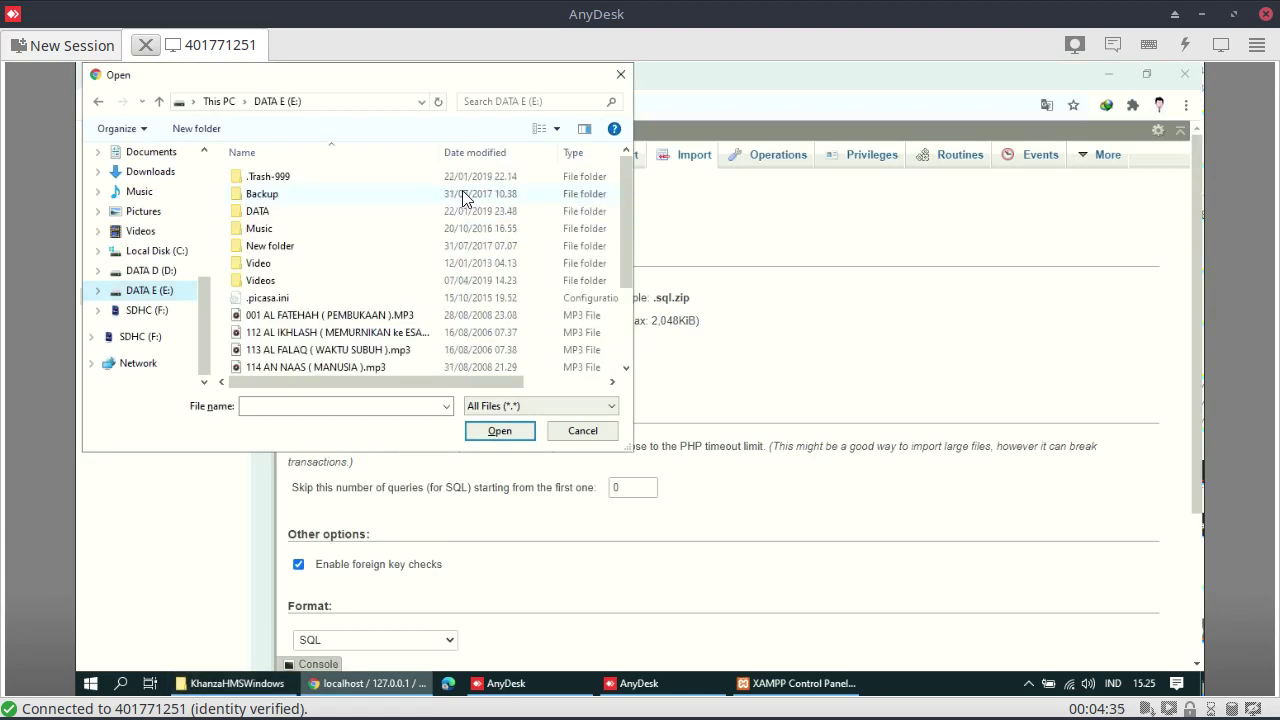
click(152, 271)
Pick sik.sql.zip from the KhanzaHMSWindows folder as the file to import
double_click(300, 177)
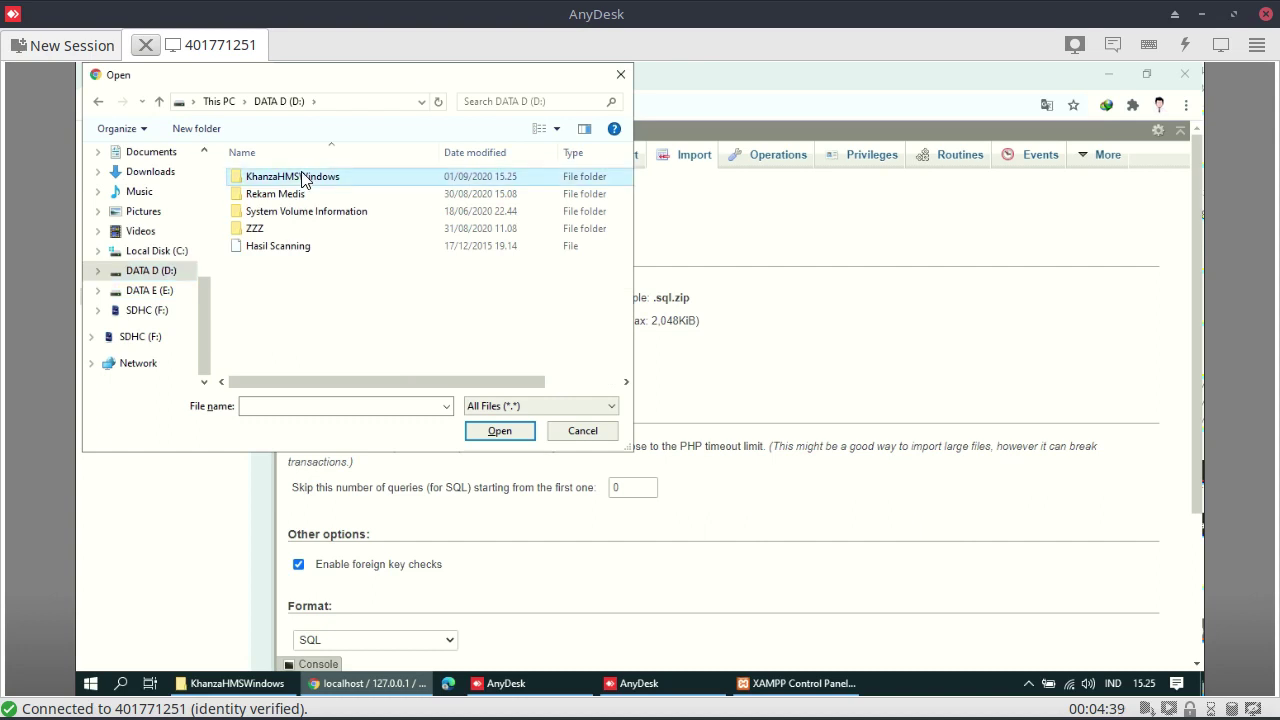
scroll(447, 240, down, 8)
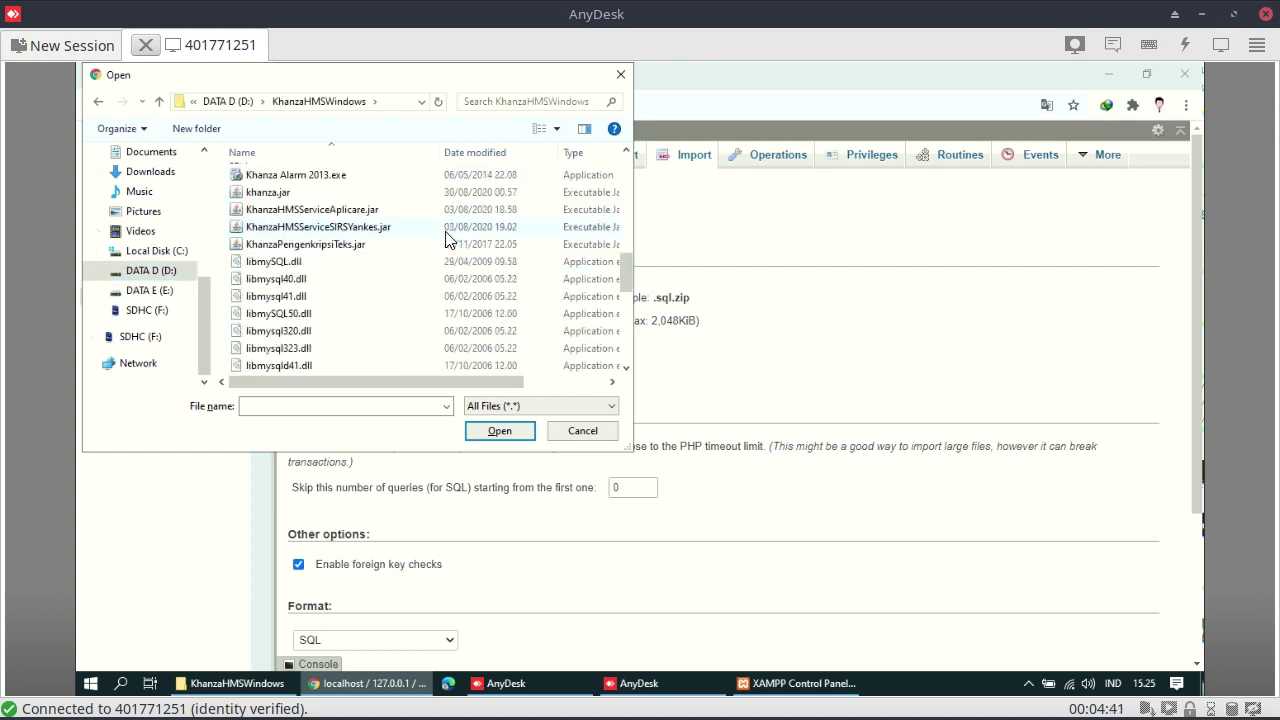
scroll(447, 240, down, 5)
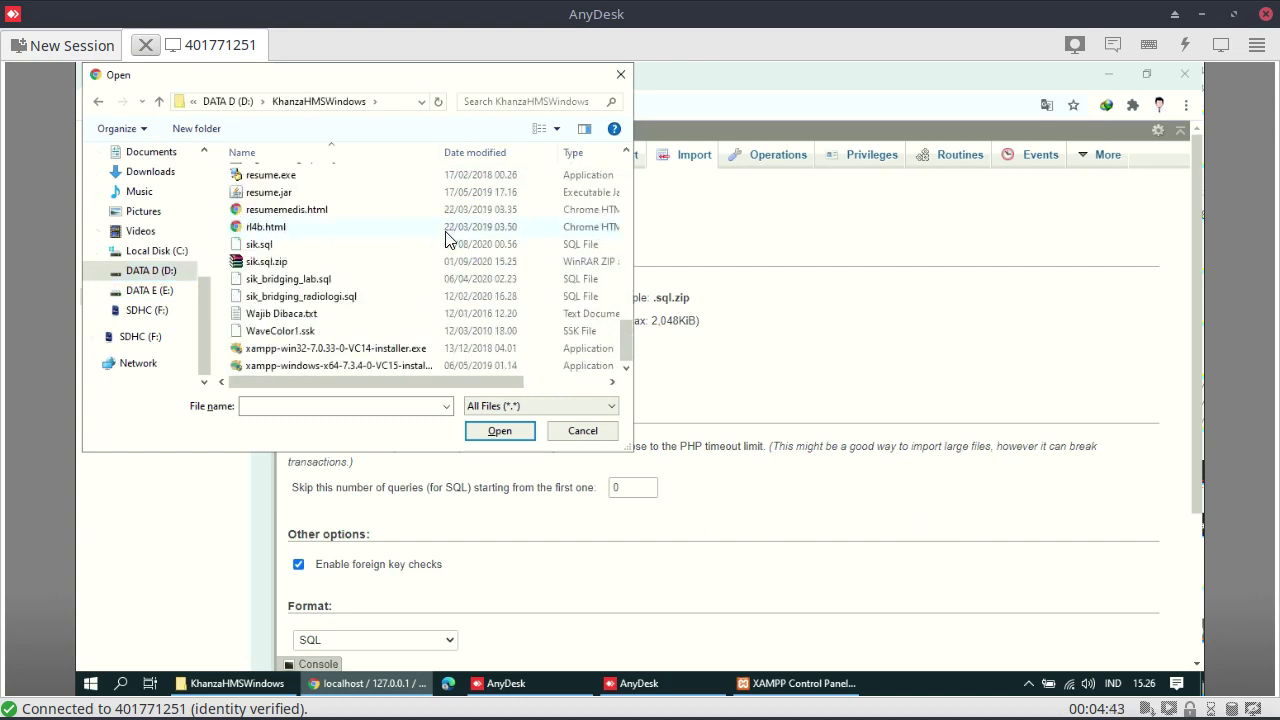
click(305, 262)
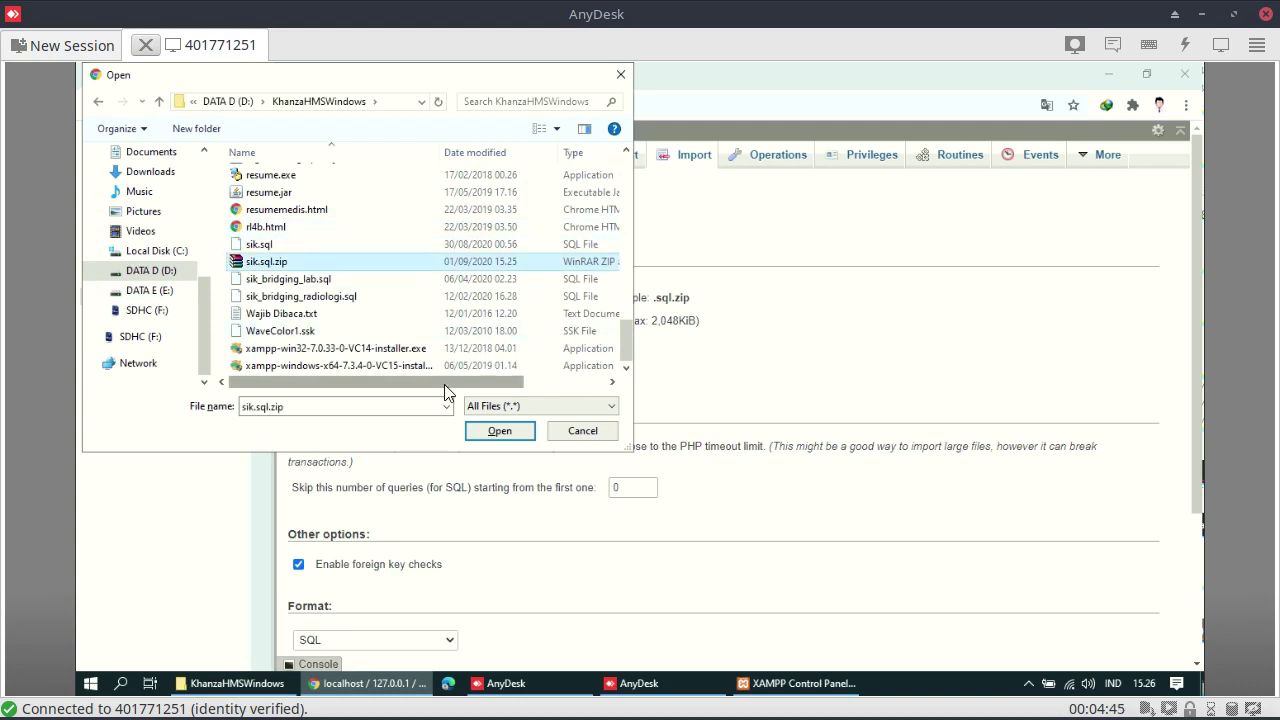
click(569, 382)
click(508, 428)
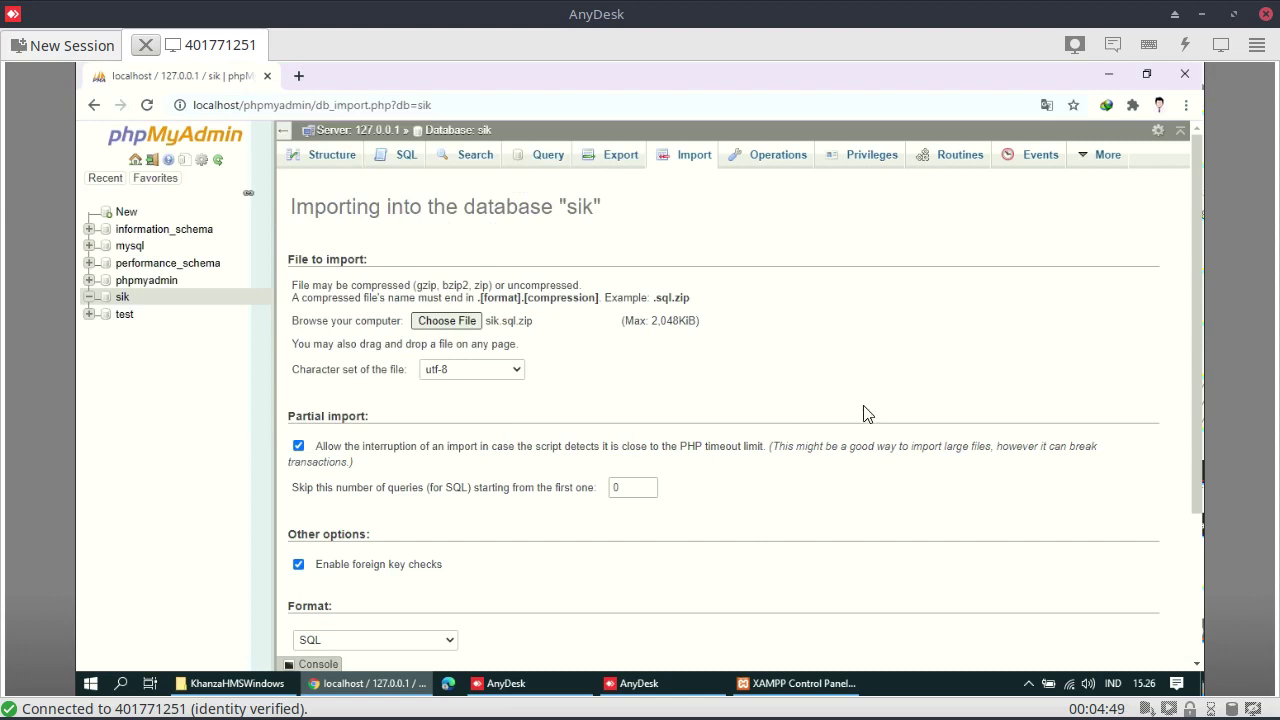
scroll(866, 414, down, 2)
Uncheck 'Allow the interruption of an import' and start importing sik.sql.zip into sik
click(299, 242)
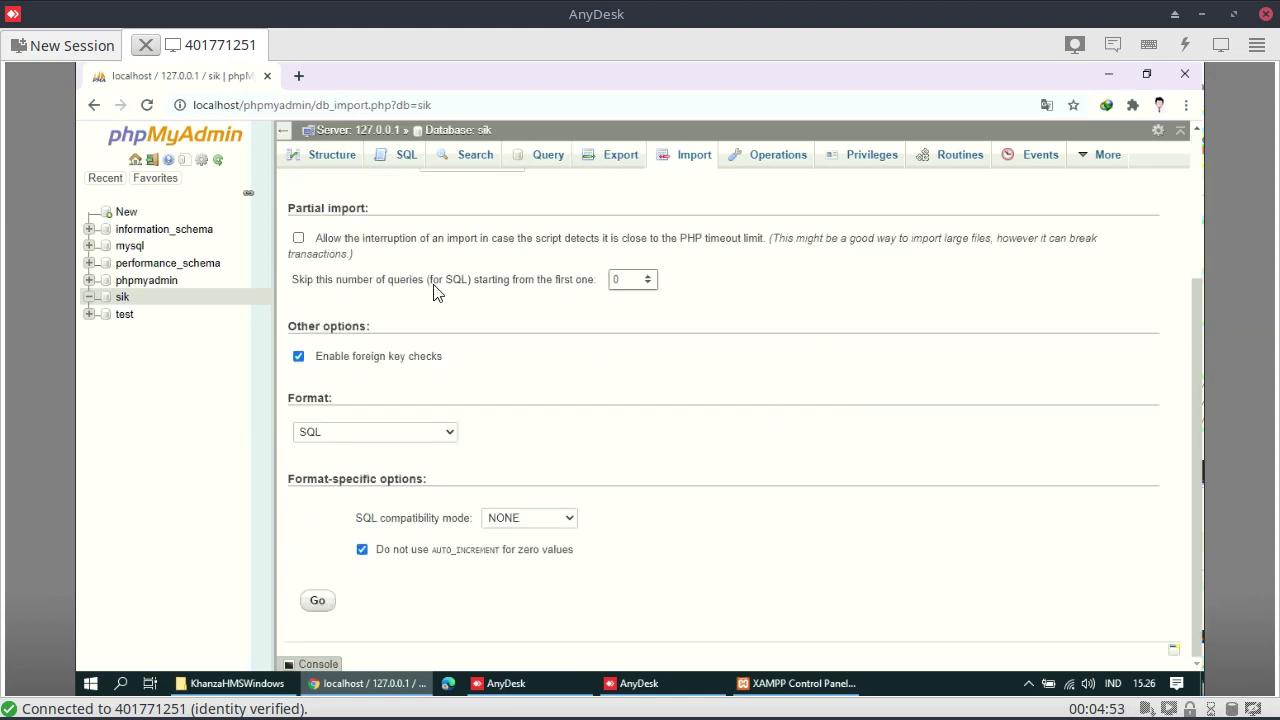
click(318, 602)
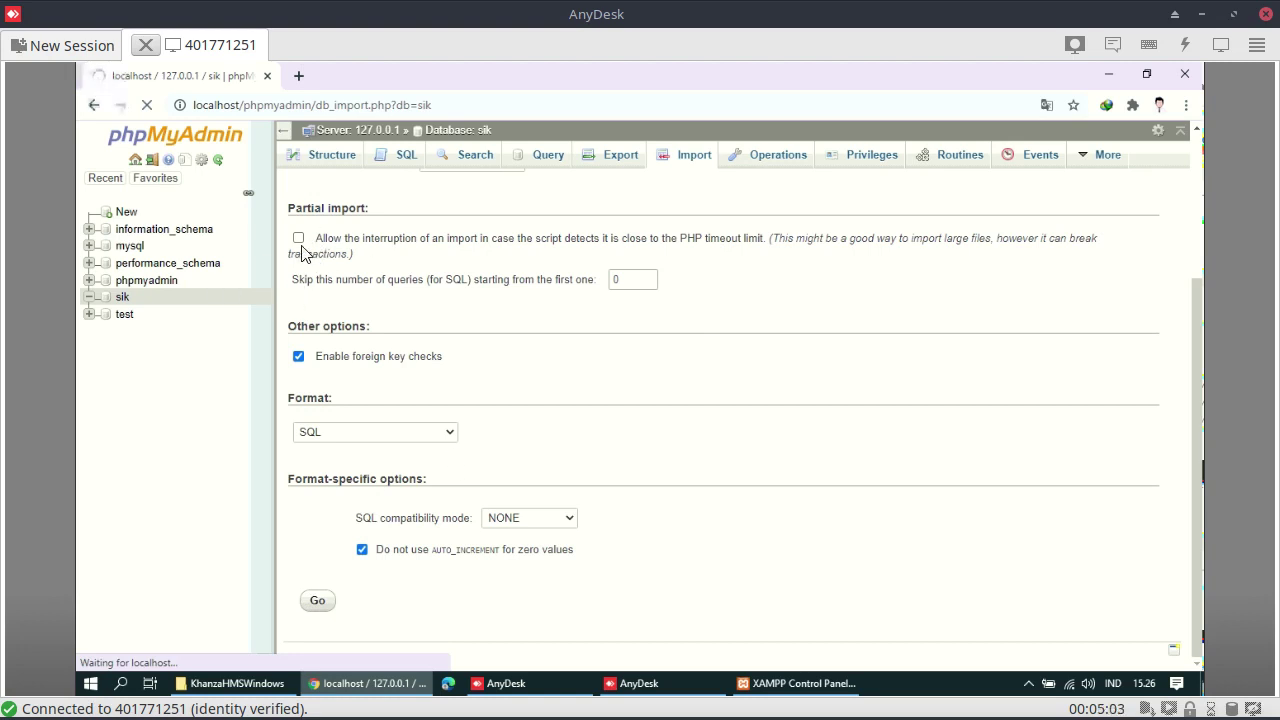
scroll(303, 252, up, 1)
scroll(303, 252, up, 1)
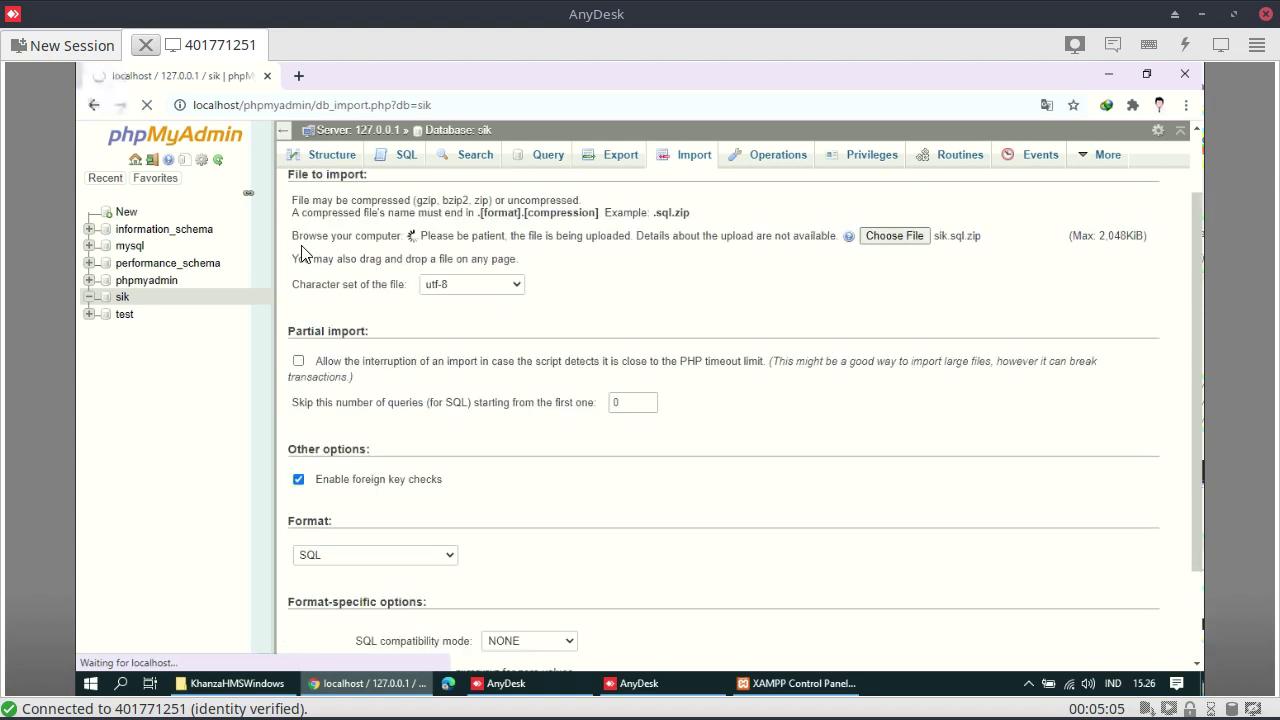
scroll(303, 252, up, 1)
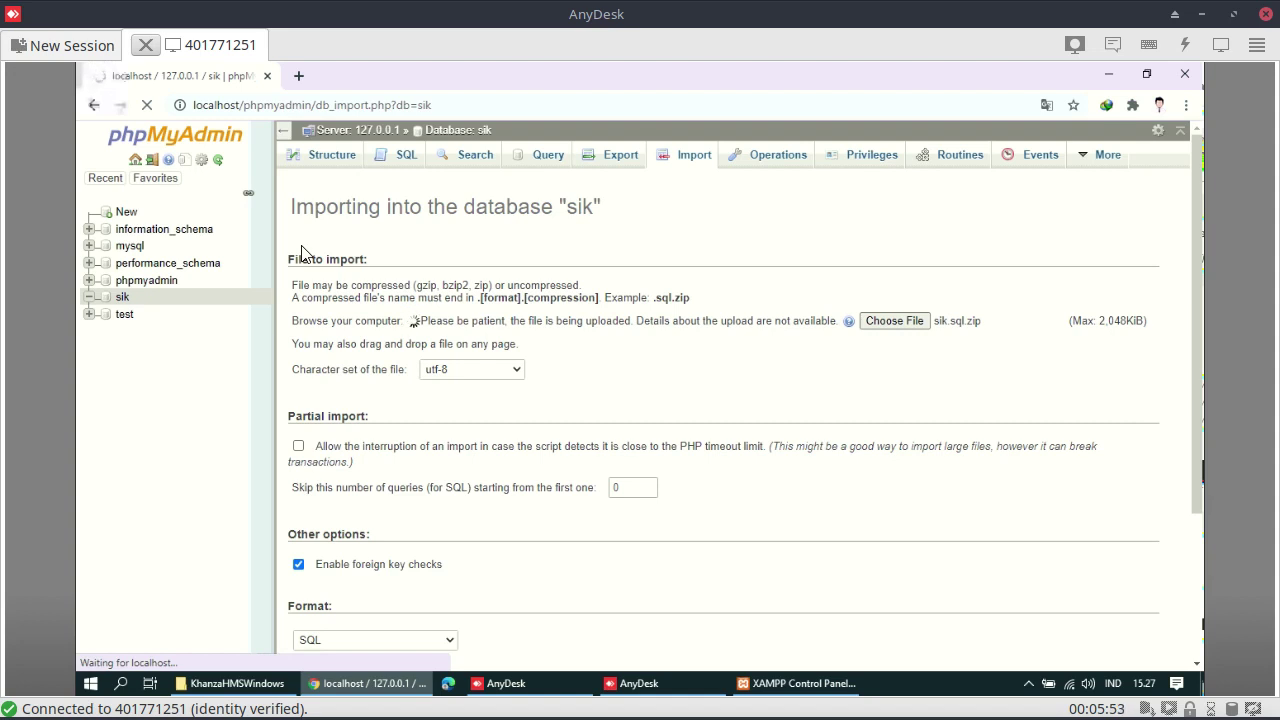
Let the sik.sql.zip upload keep running and show the desktop with Win+D
click(155, 705)
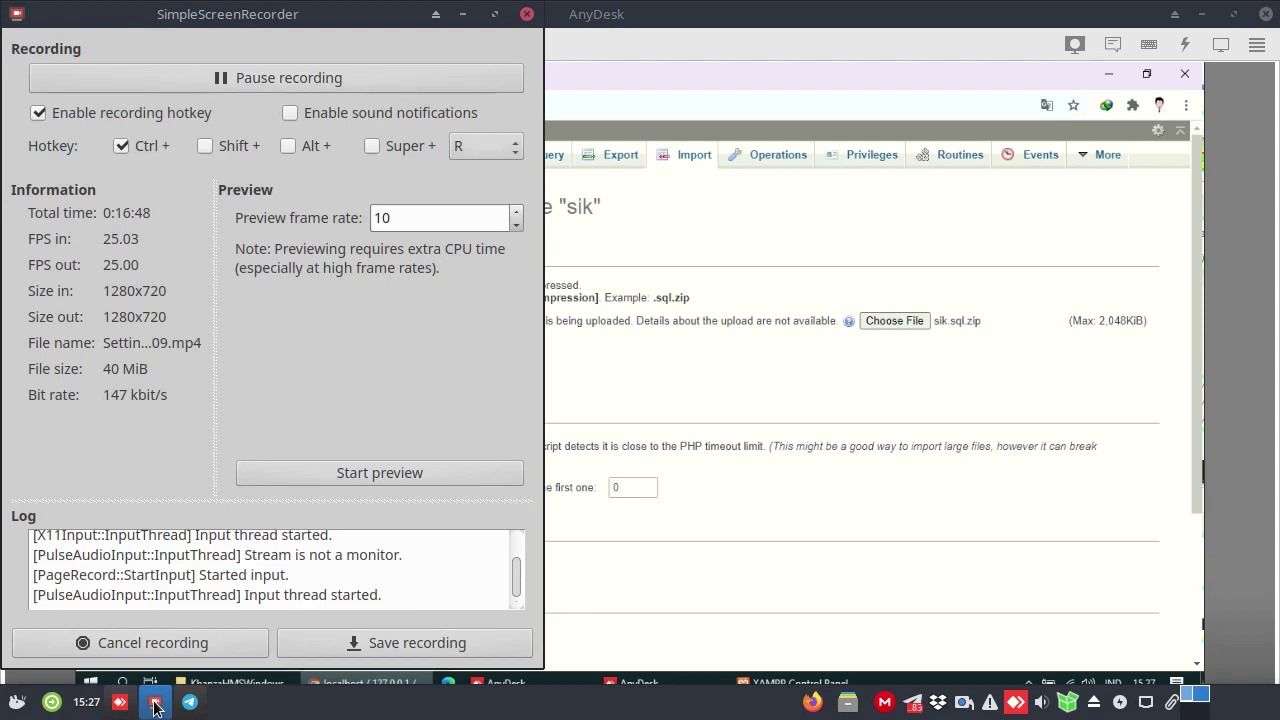
click(400, 477)
click(400, 477)
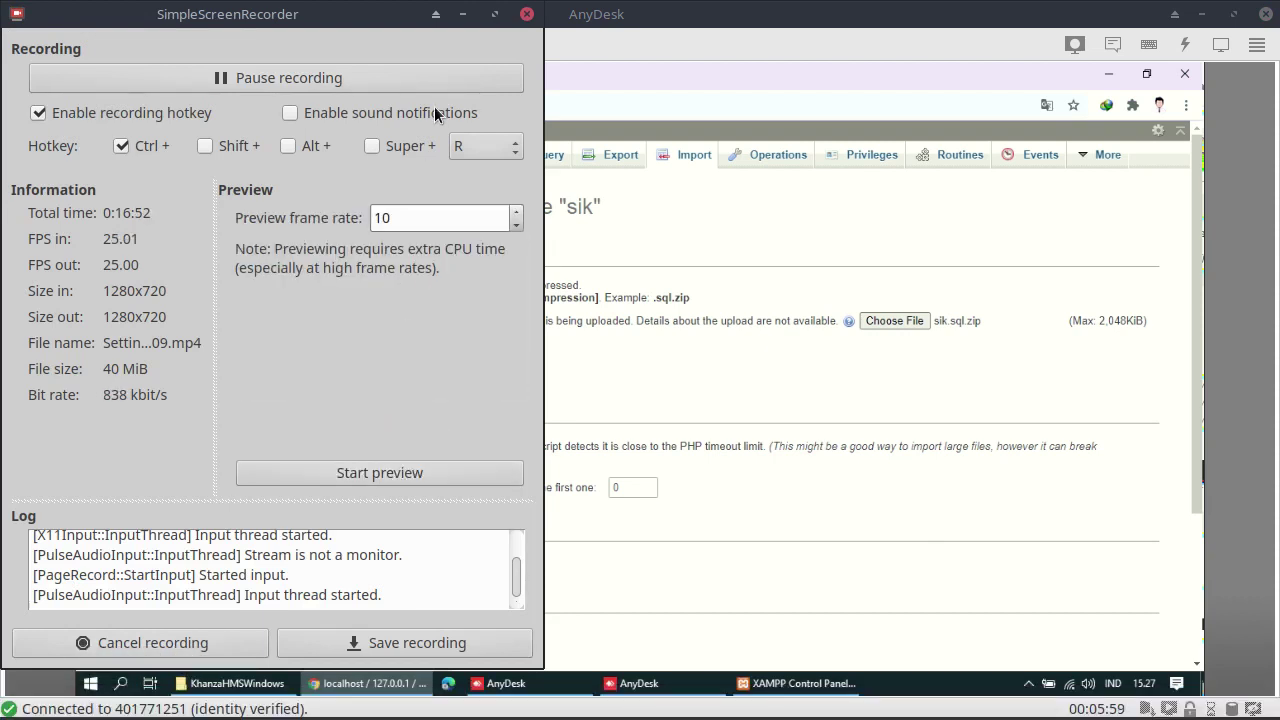
click(463, 14)
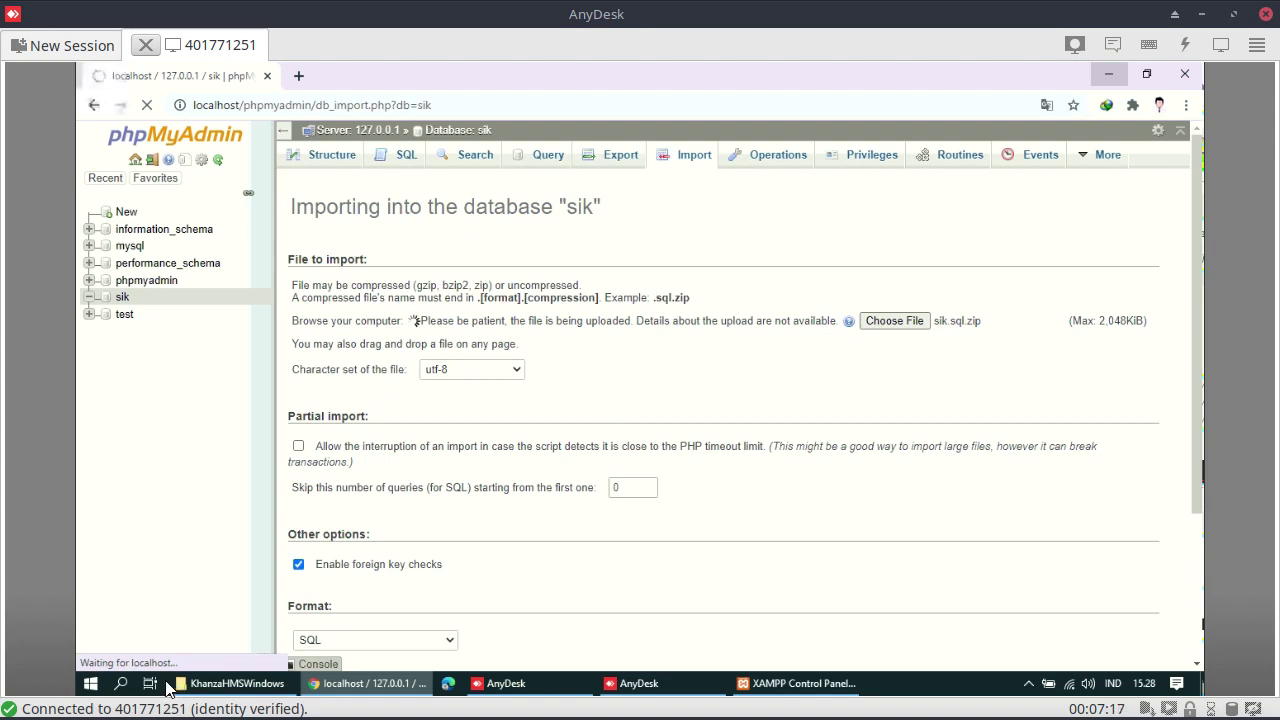
key(super+d)
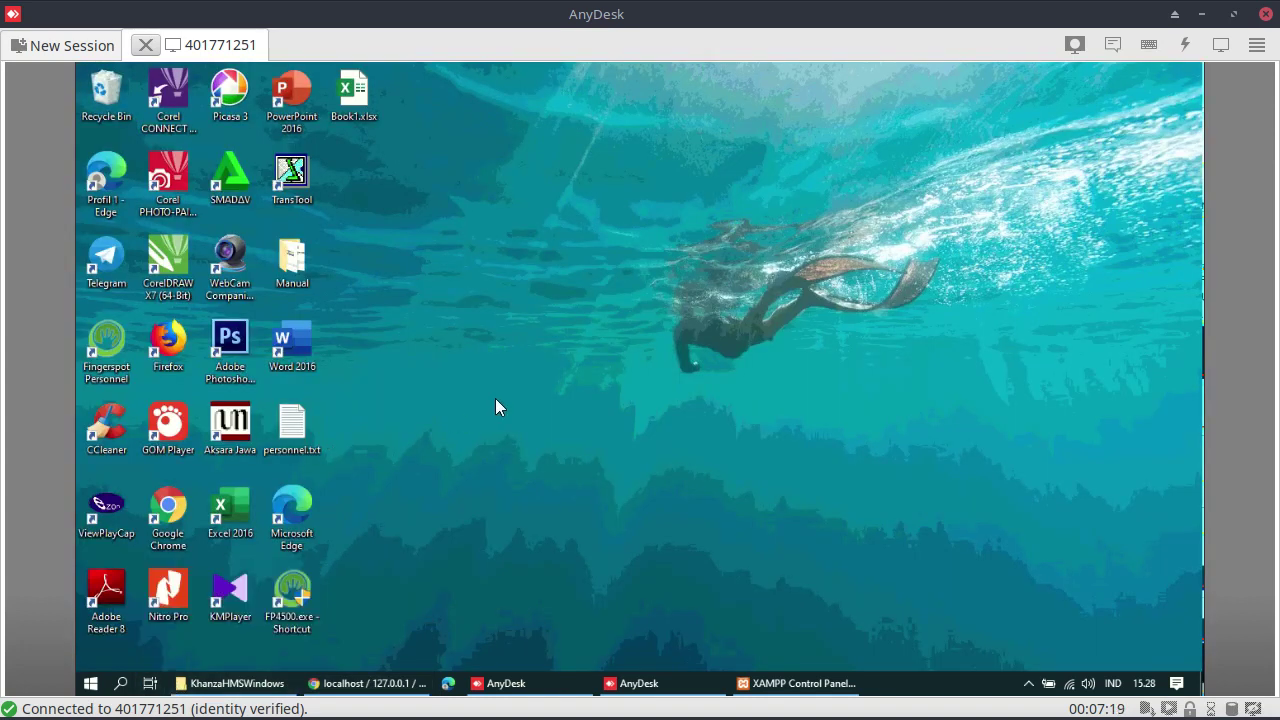
Run java -version in Command Prompt, which reports Java 1.8.0_25 installed
click(91, 684)
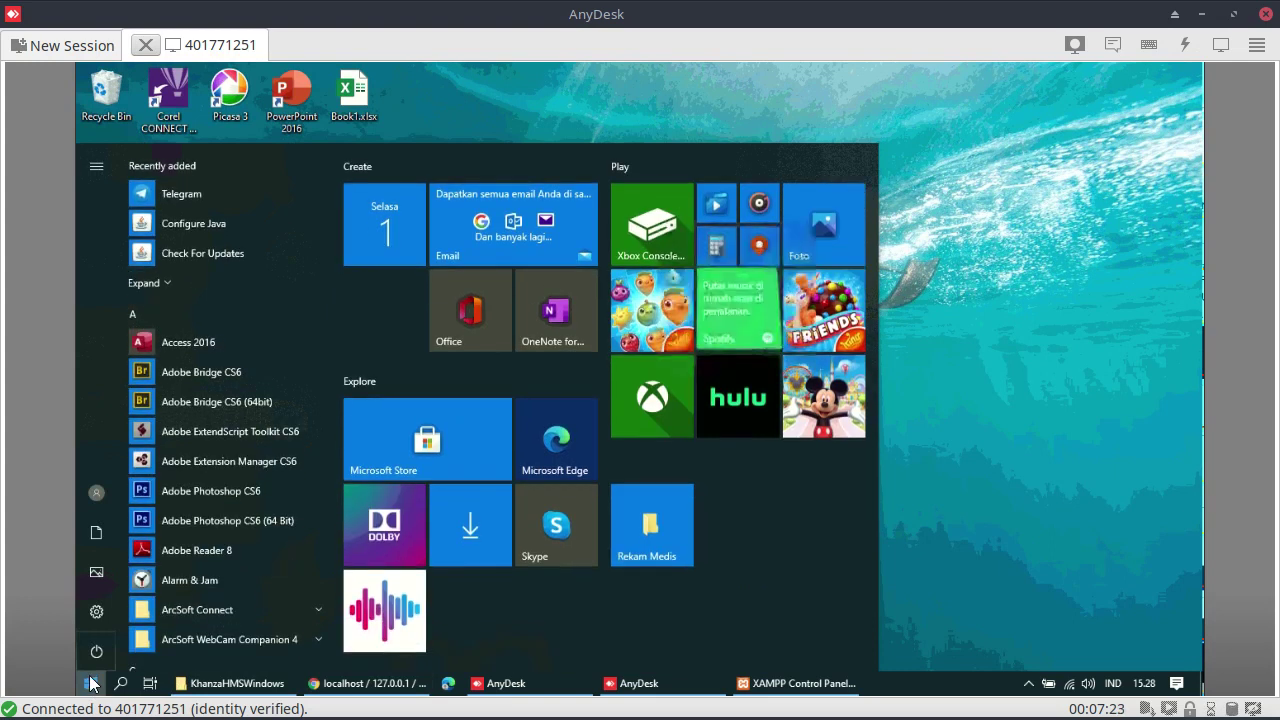
text(comm)
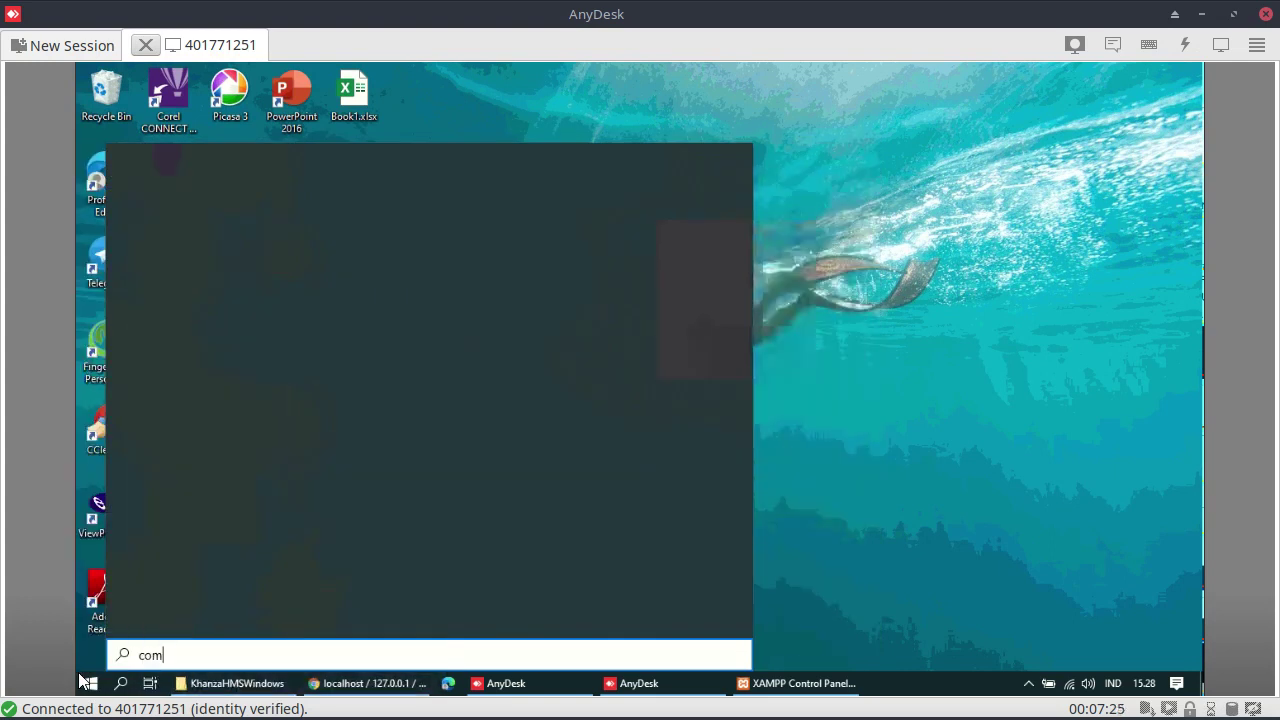
click(178, 230)
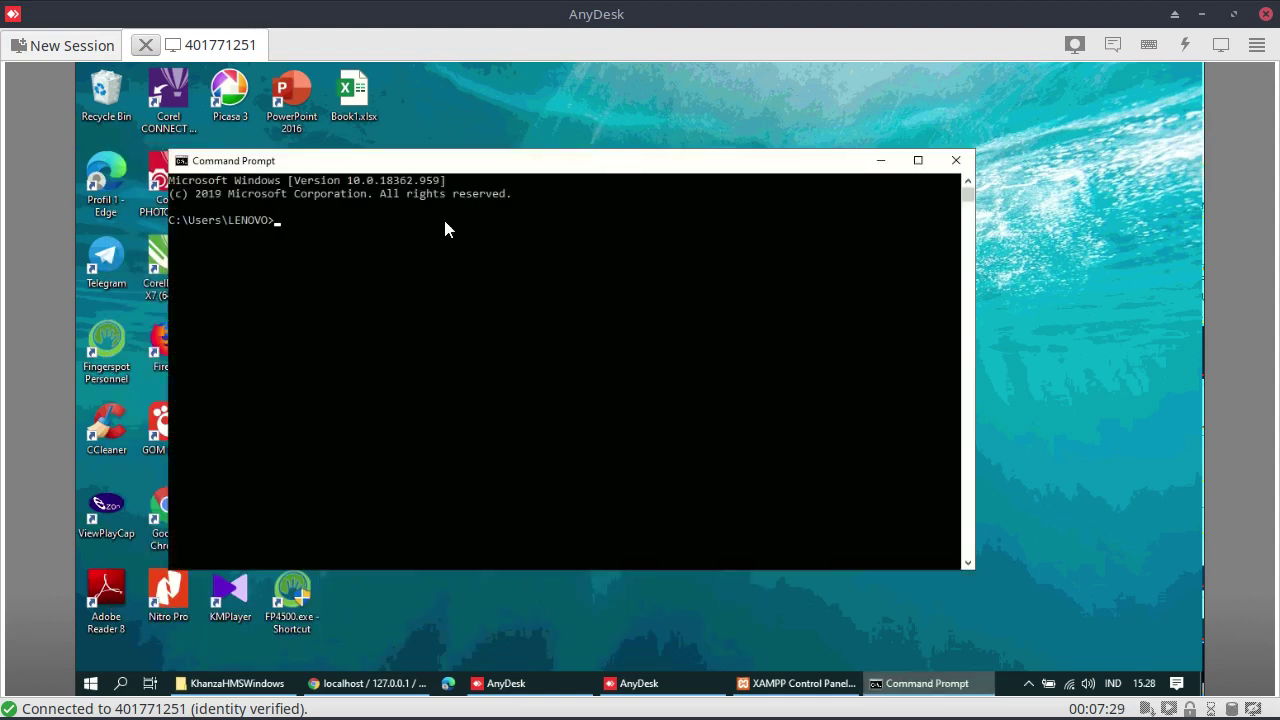
text(java -version)
key(Return)
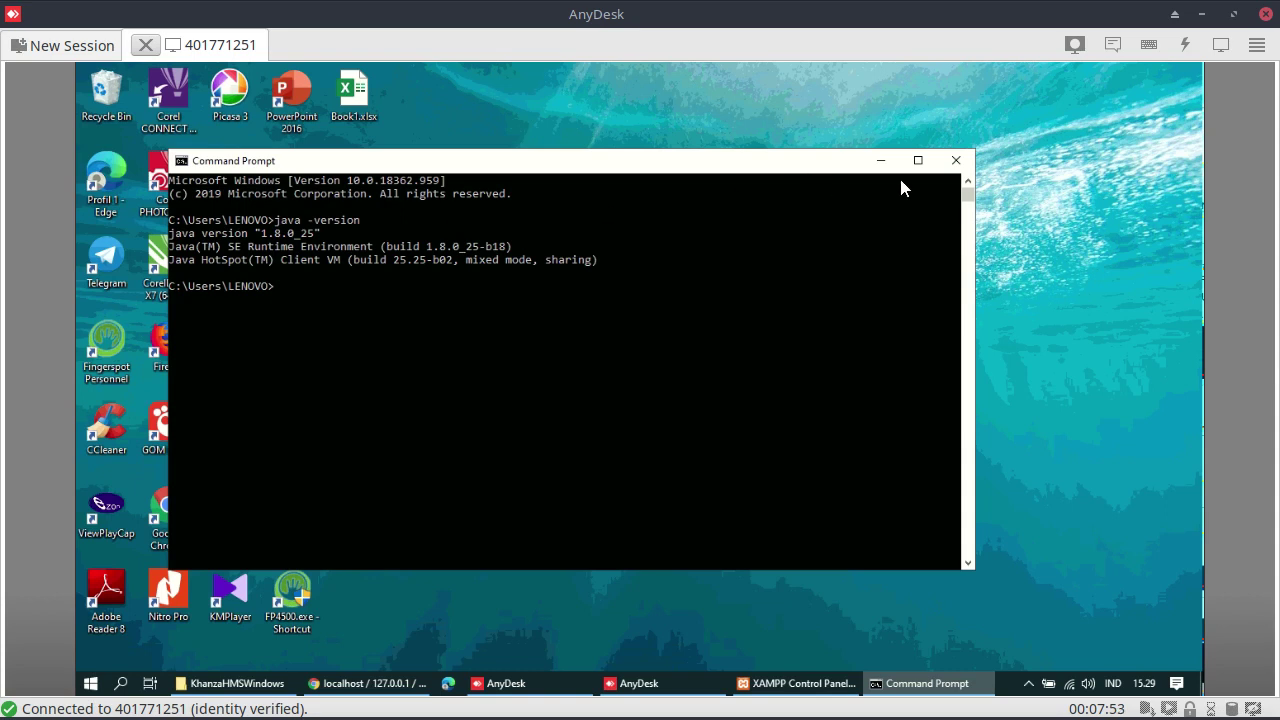
Close Command Prompt and return to Chrome showing the phpMyAdmin page
click(956, 160)
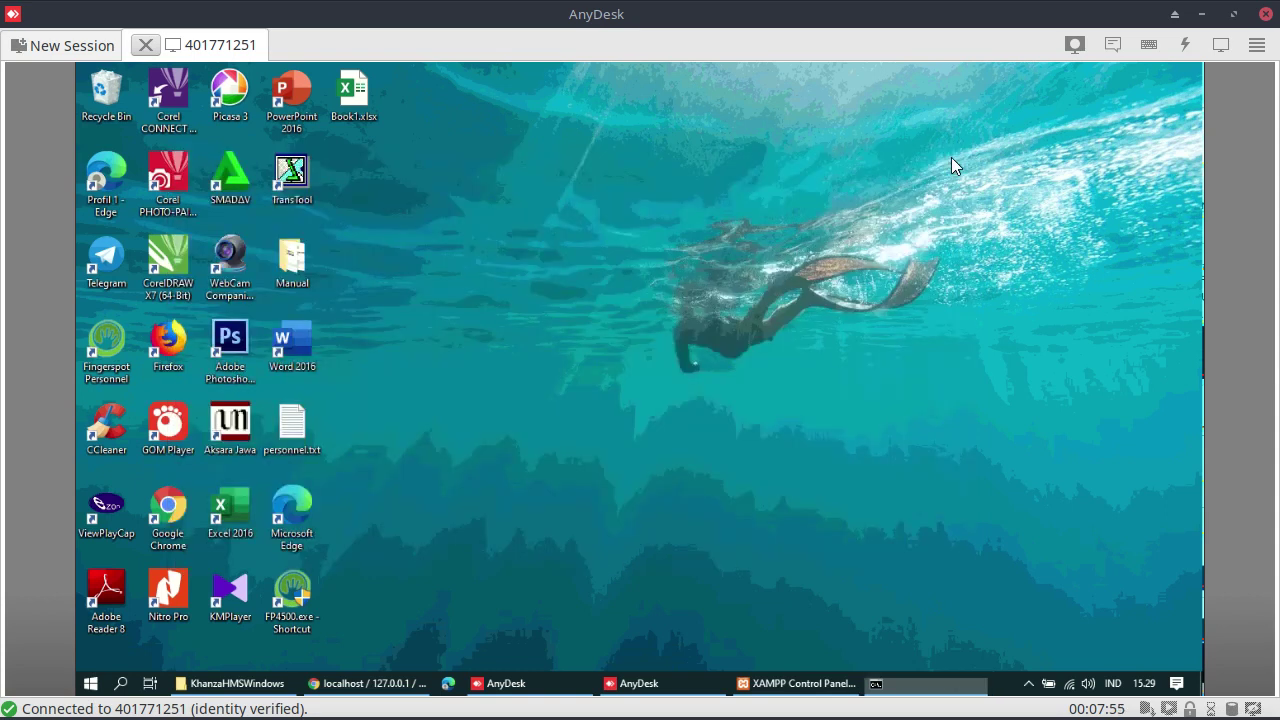
click(763, 687)
click(763, 687)
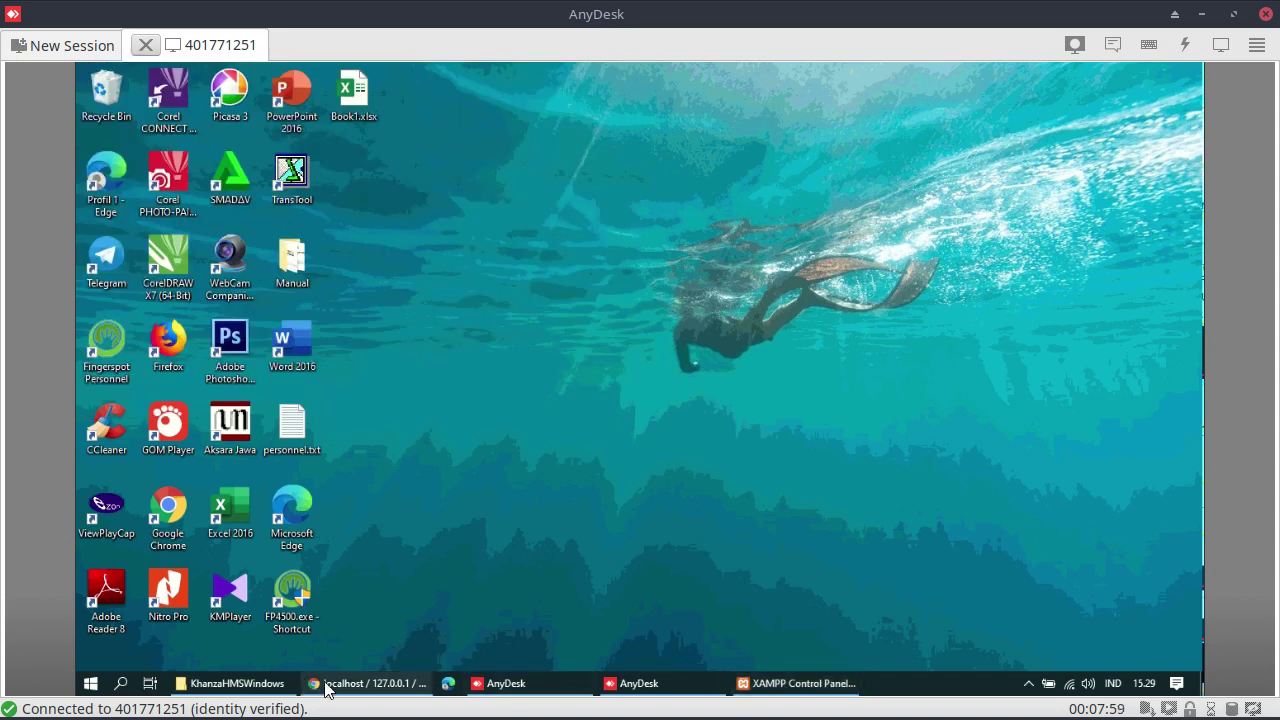
click(325, 686)
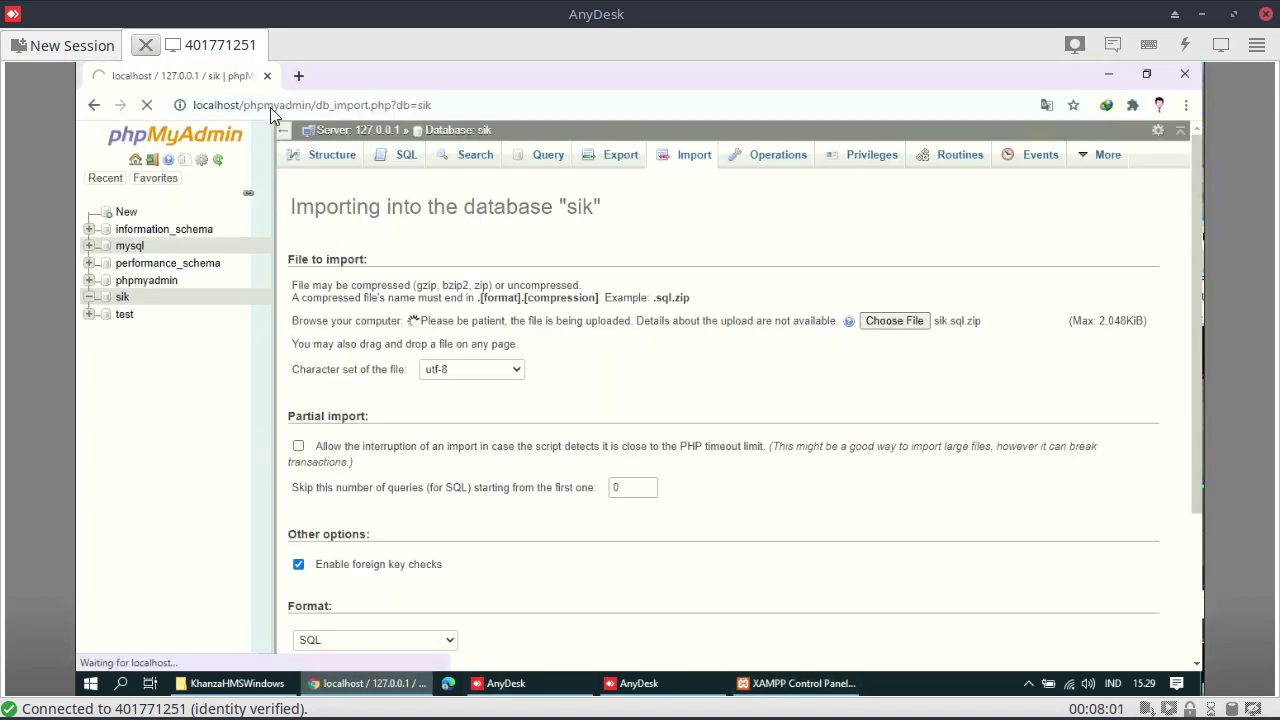
Search Google for 'bellsoft java 12' in a new browser tab
click(300, 76)
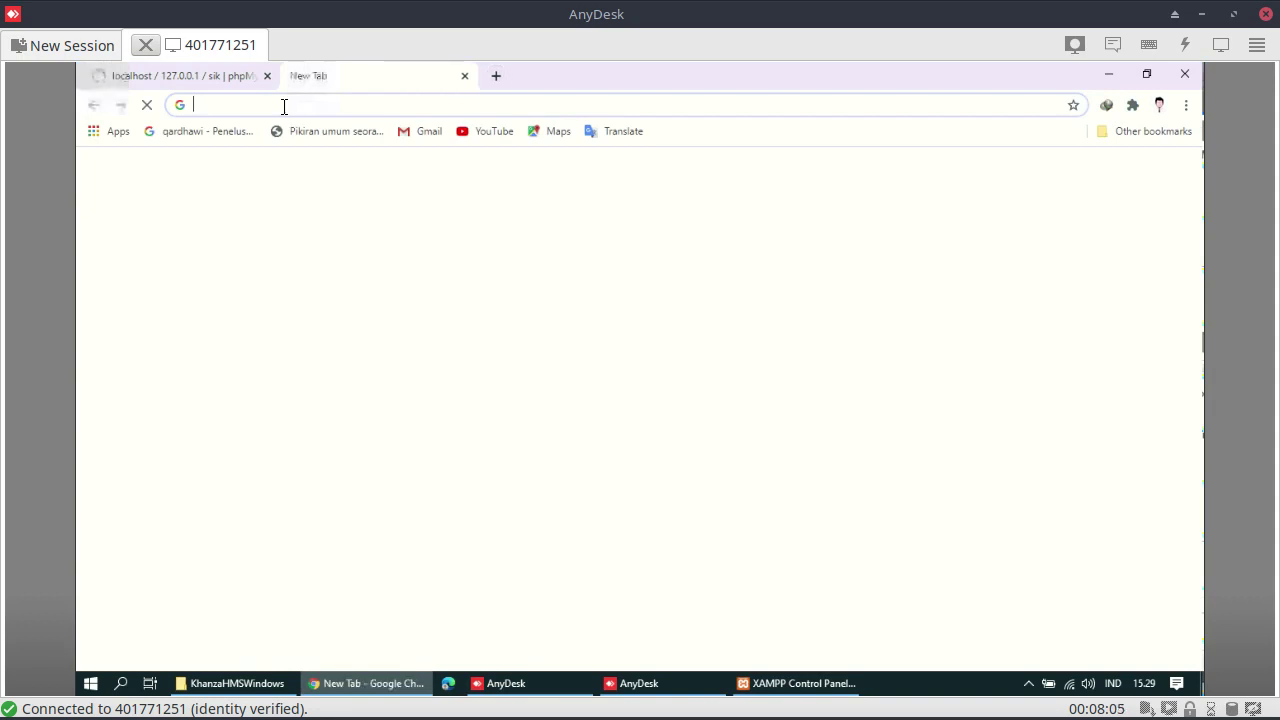
click(284, 105)
text(be)
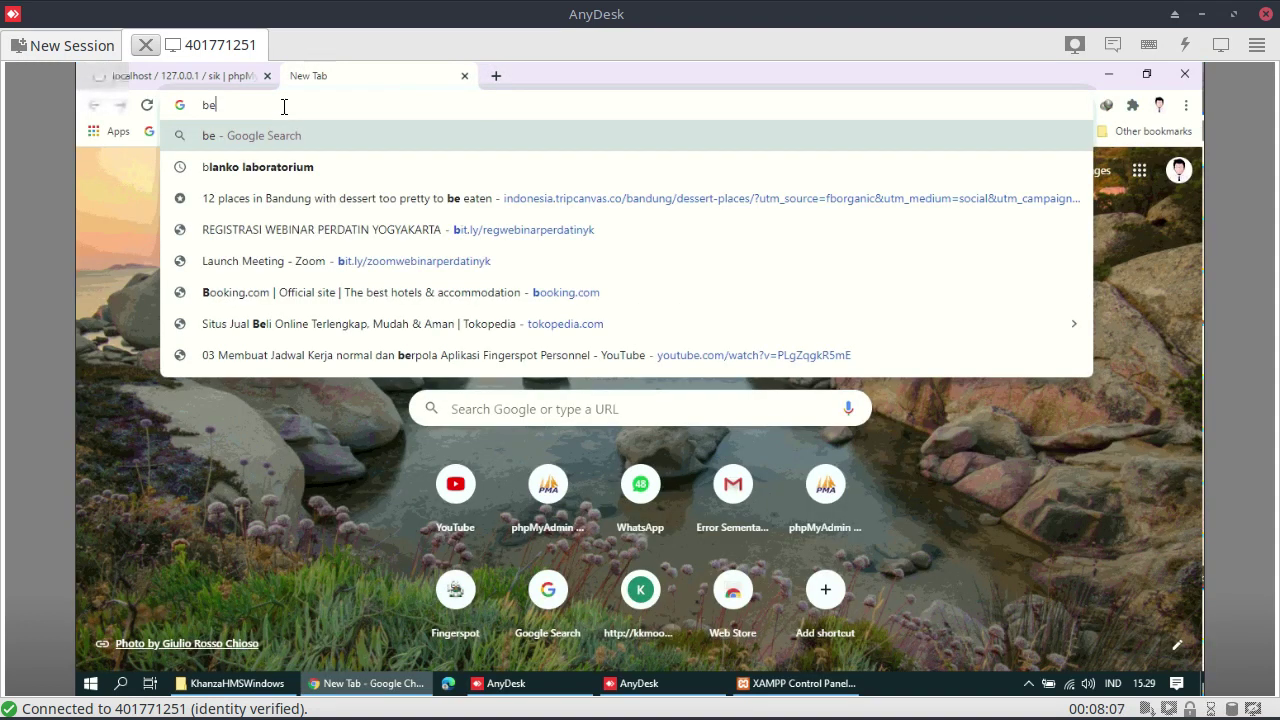
text(llsoft java )
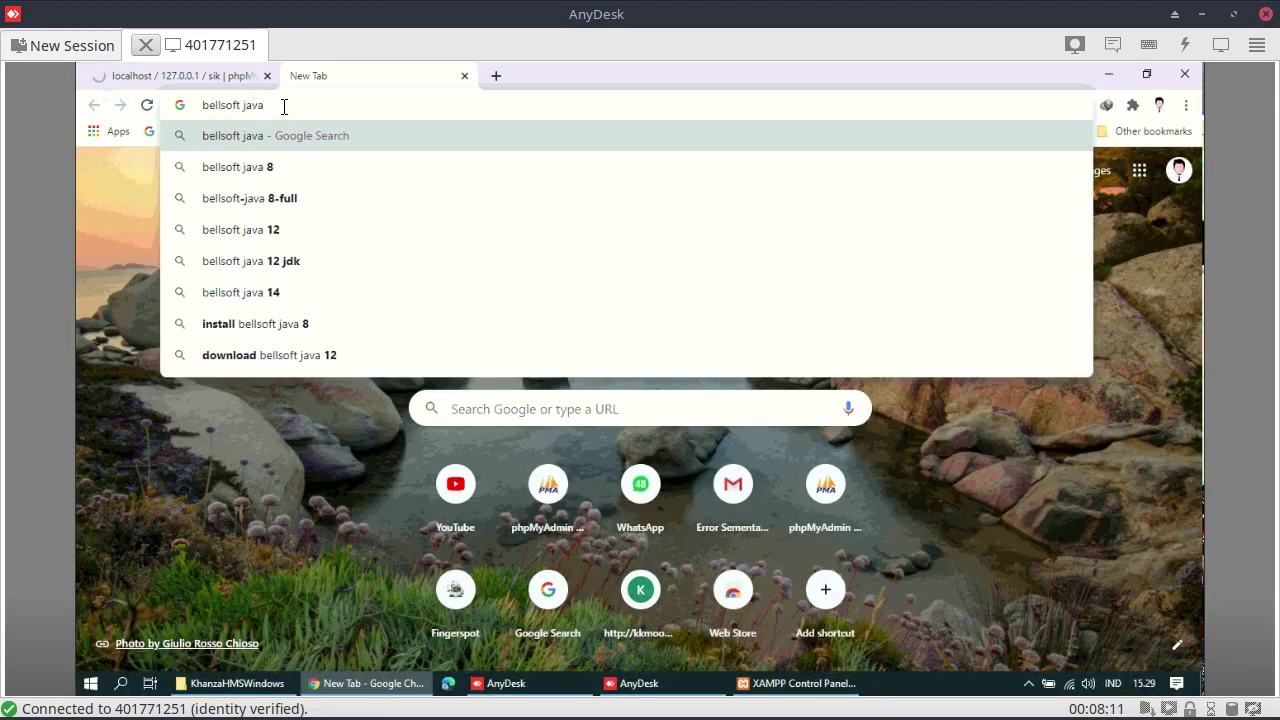
text(12)
key(Return)
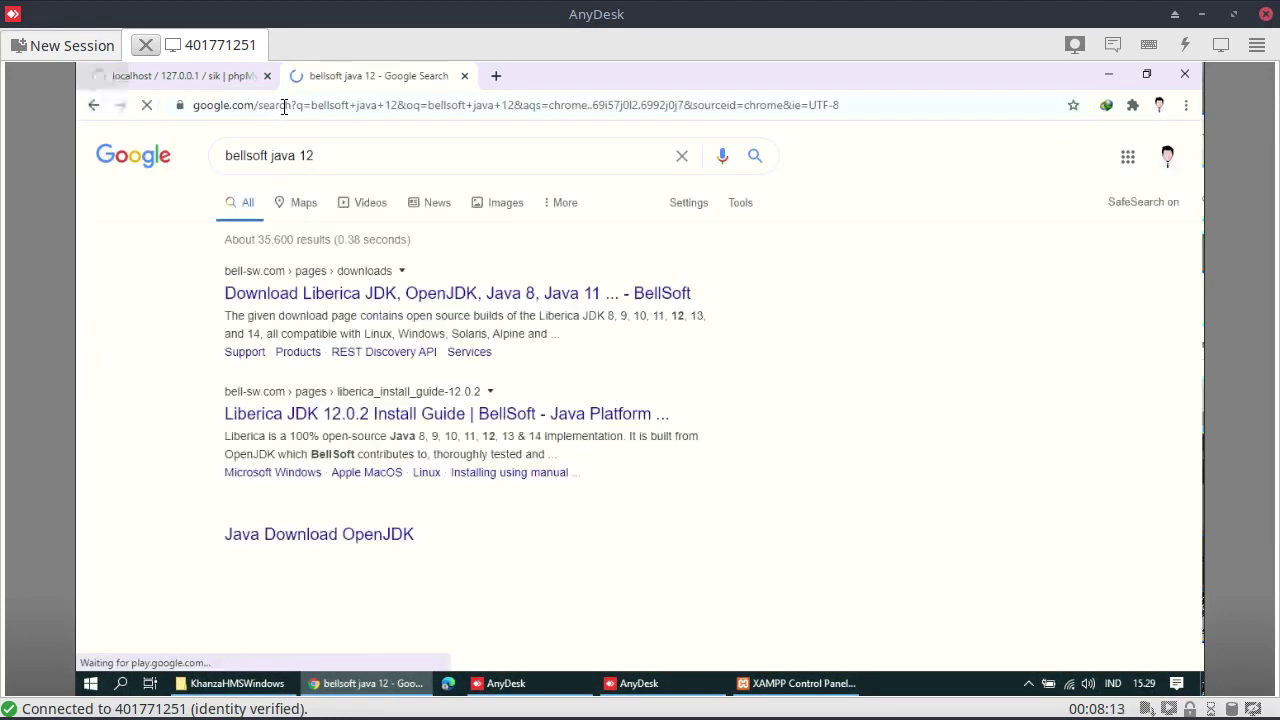
Open BellSoft's Liberica JDK download page and show downloads for all JDK versions
click(349, 293)
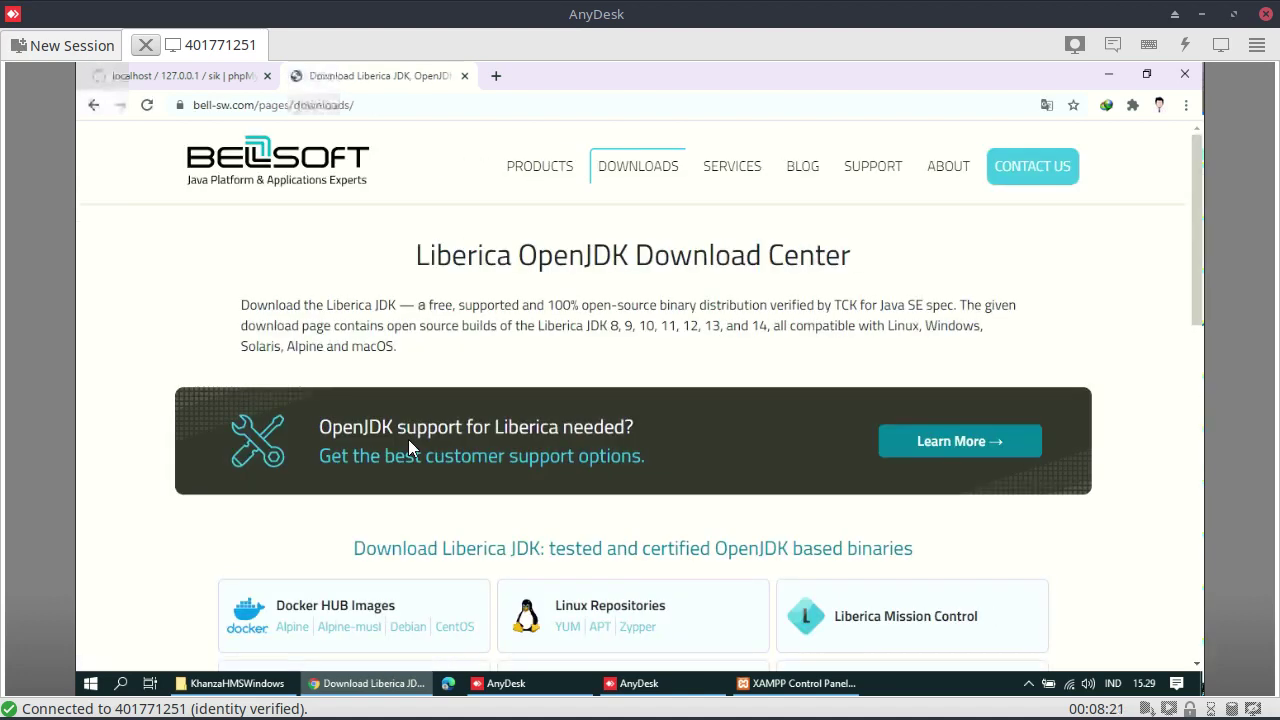
scroll(416, 482, down, 2)
scroll(416, 482, down, 3)
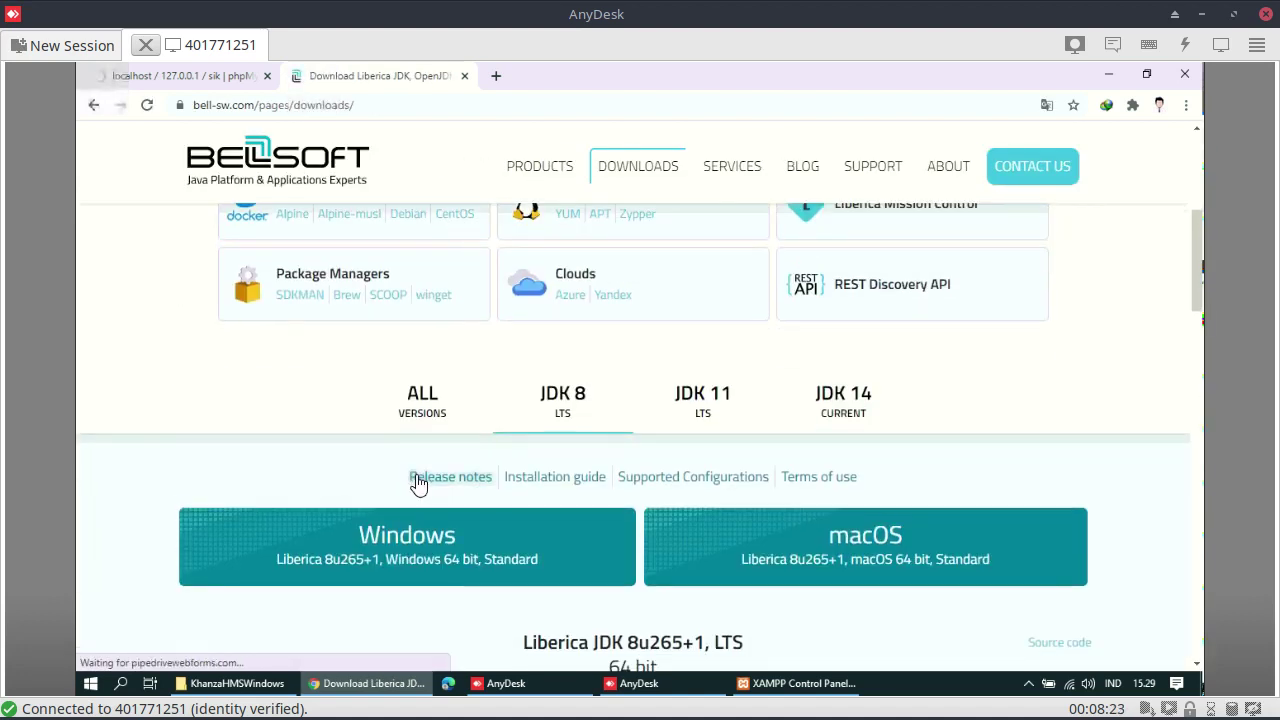
click(422, 398)
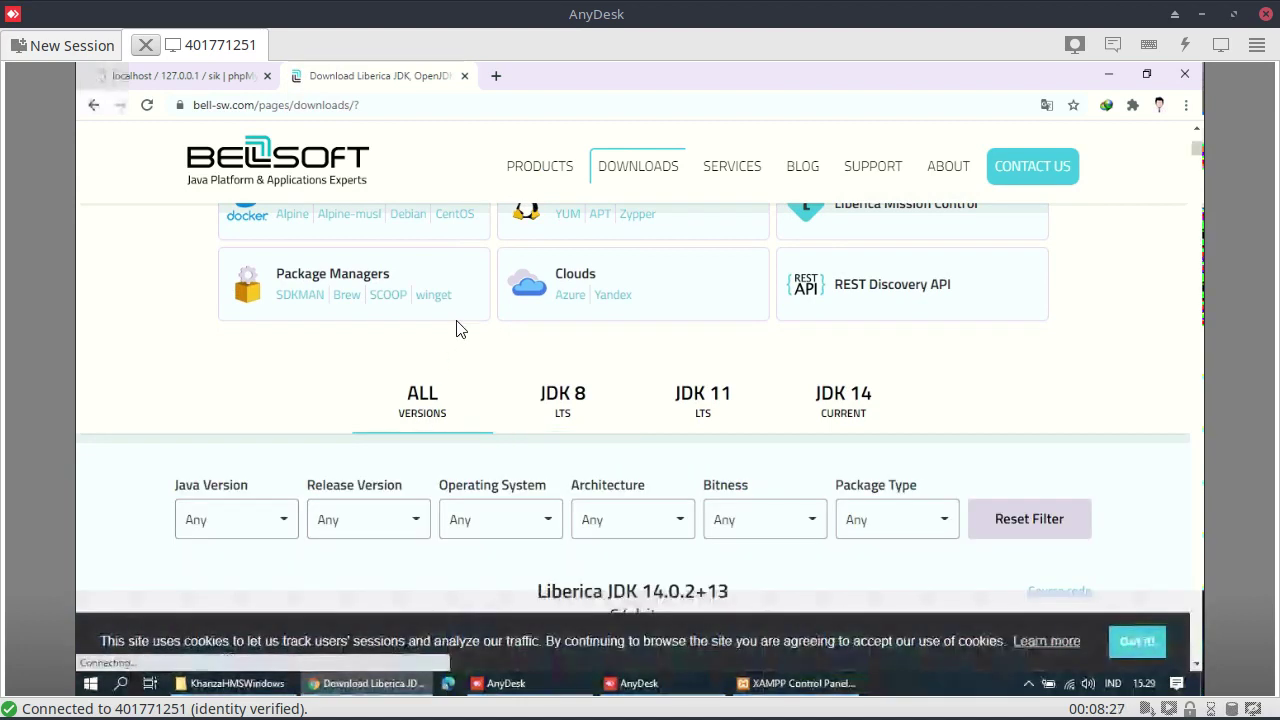
scroll(326, 368, down, 8)
scroll(326, 368, up, 8)
scroll(294, 528, up, 2)
scroll(309, 551, down, 3)
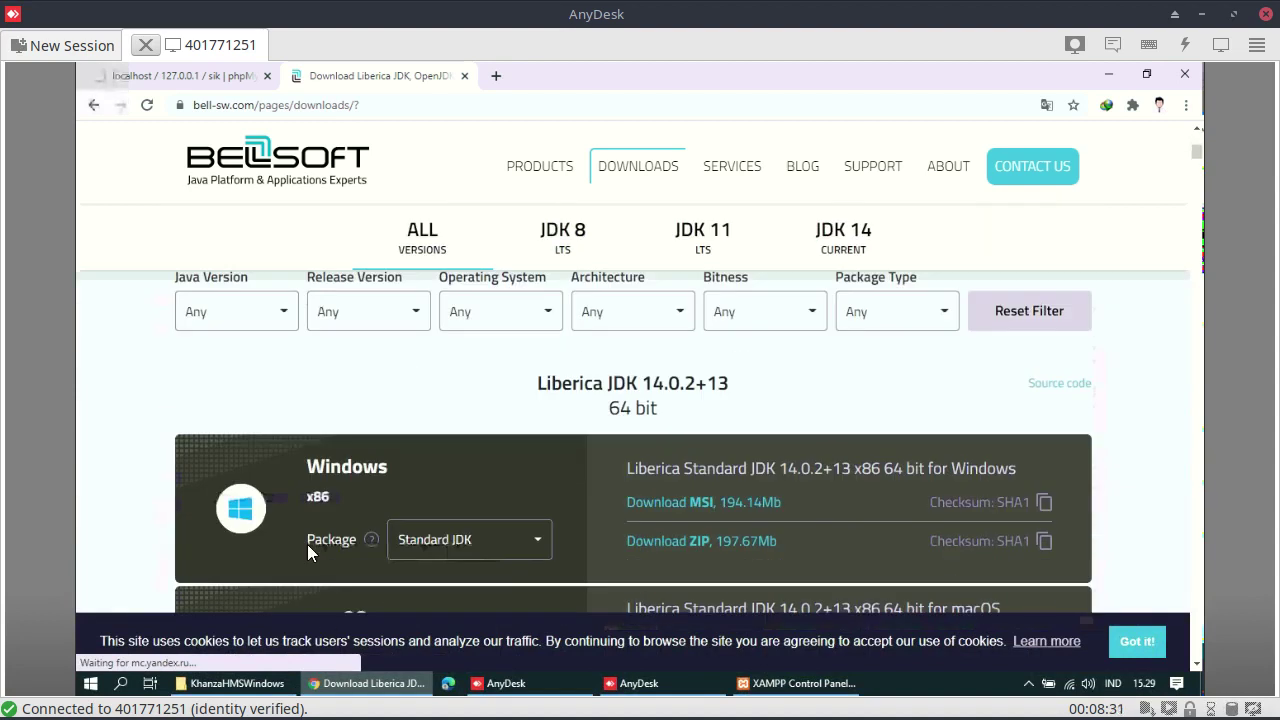
Filter the downloads to Java 12 and download the Liberica JDK 12.0.2 Windows 64-bit MSI
click(284, 318)
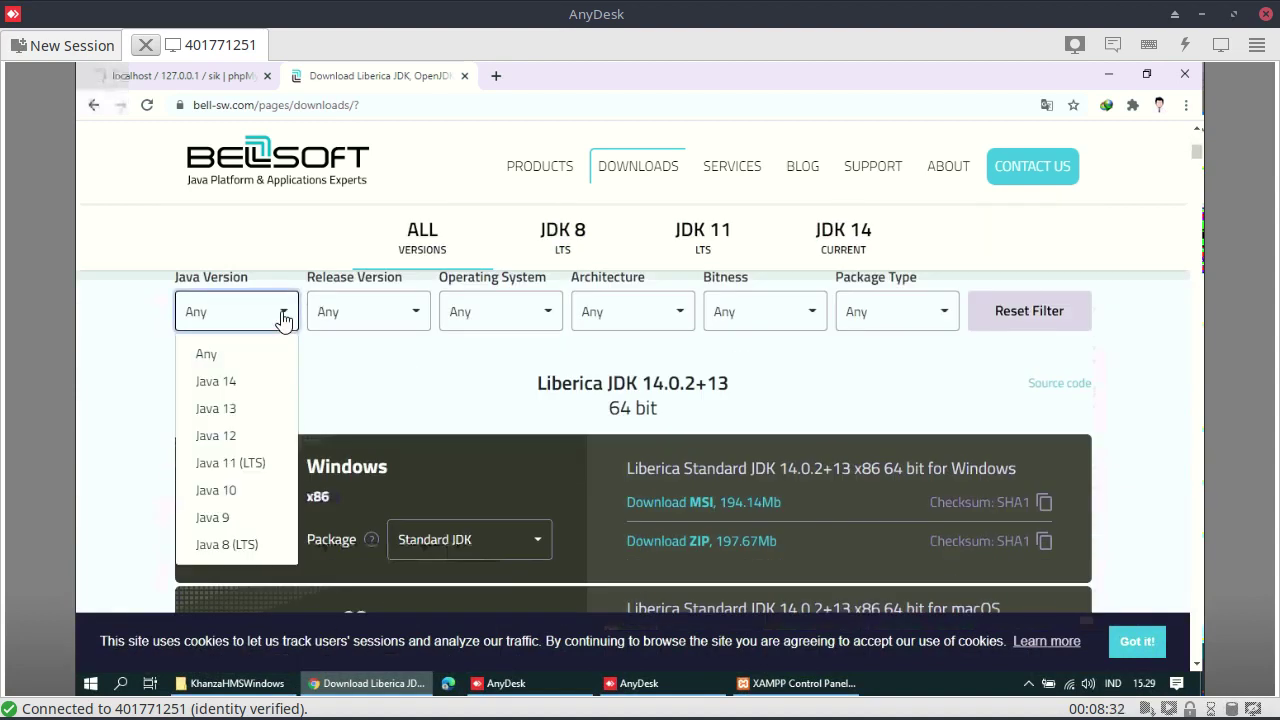
click(219, 441)
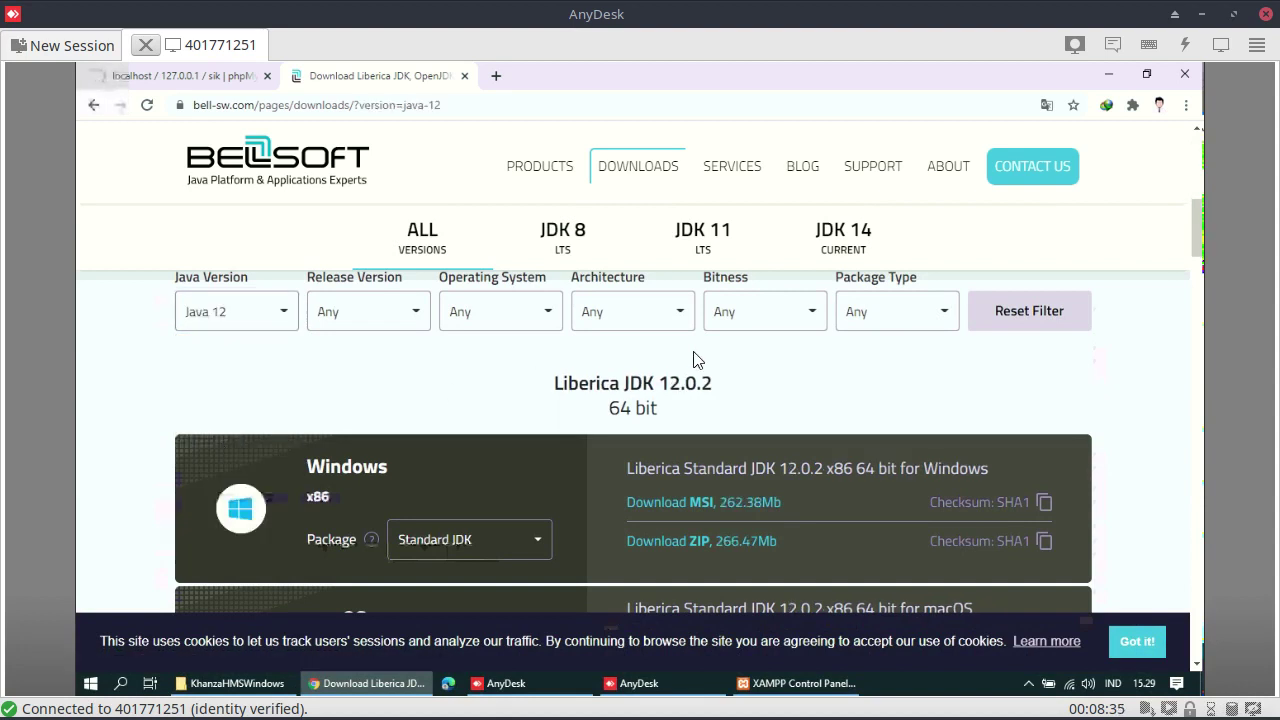
scroll(786, 408, down, 3)
scroll(785, 409, up, 3)
click(693, 503)
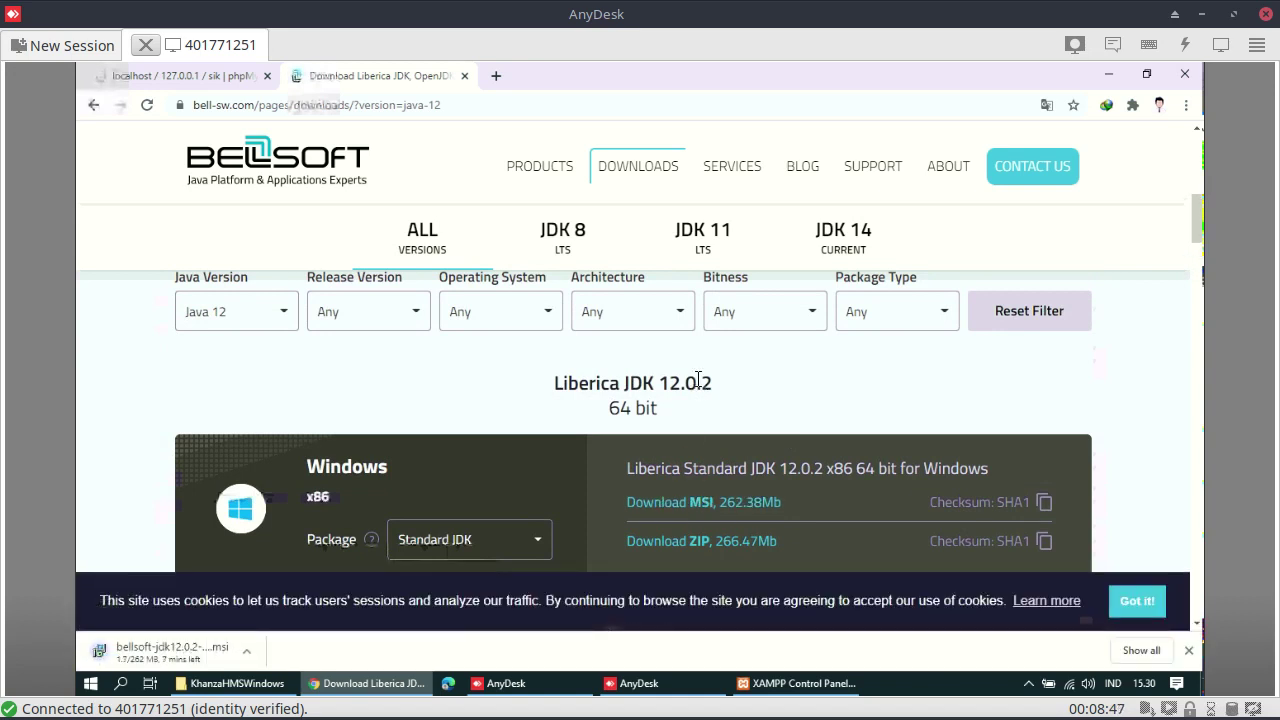
Search Start for Control Panel and open its 'Uninstall a program' list
click(90, 683)
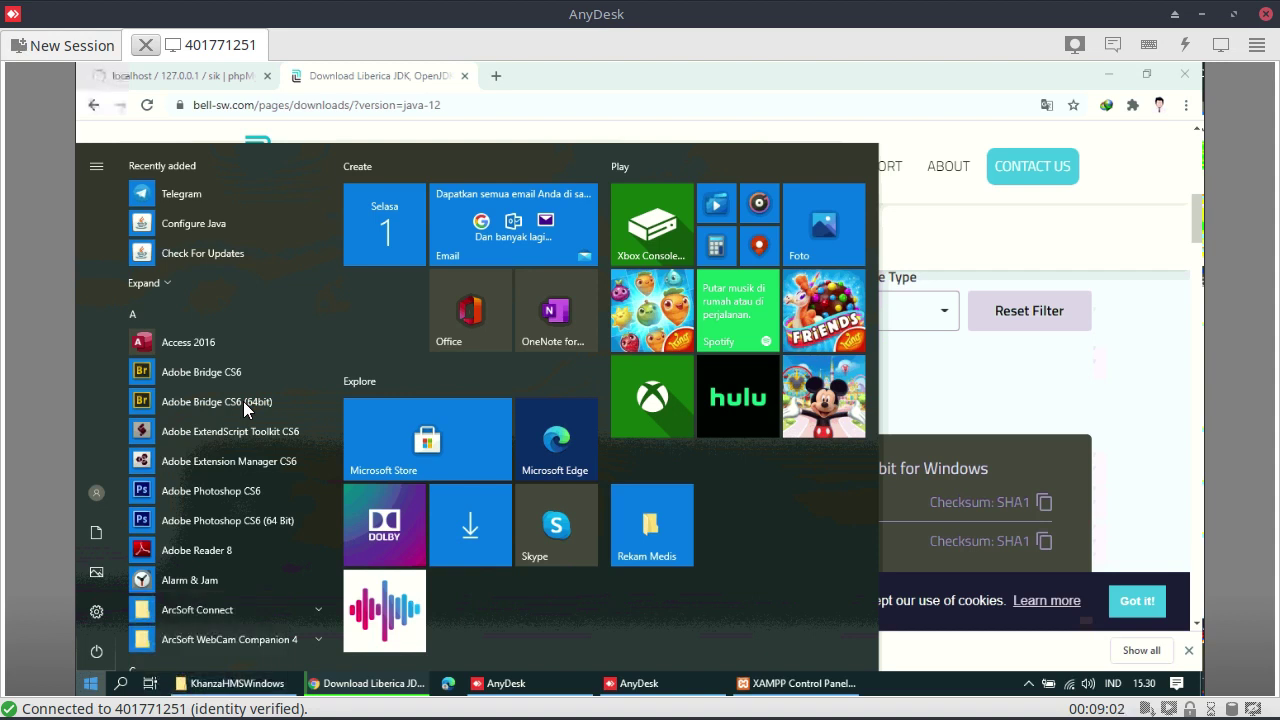
text(contorl)
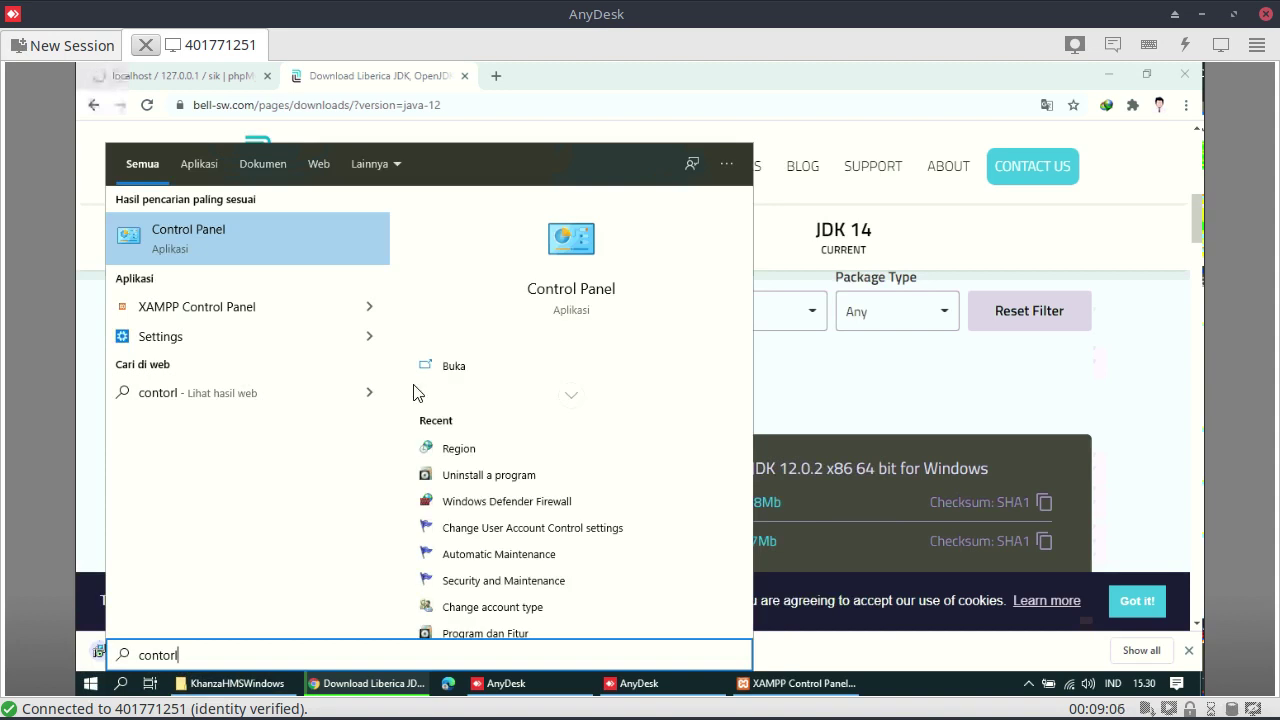
click(497, 476)
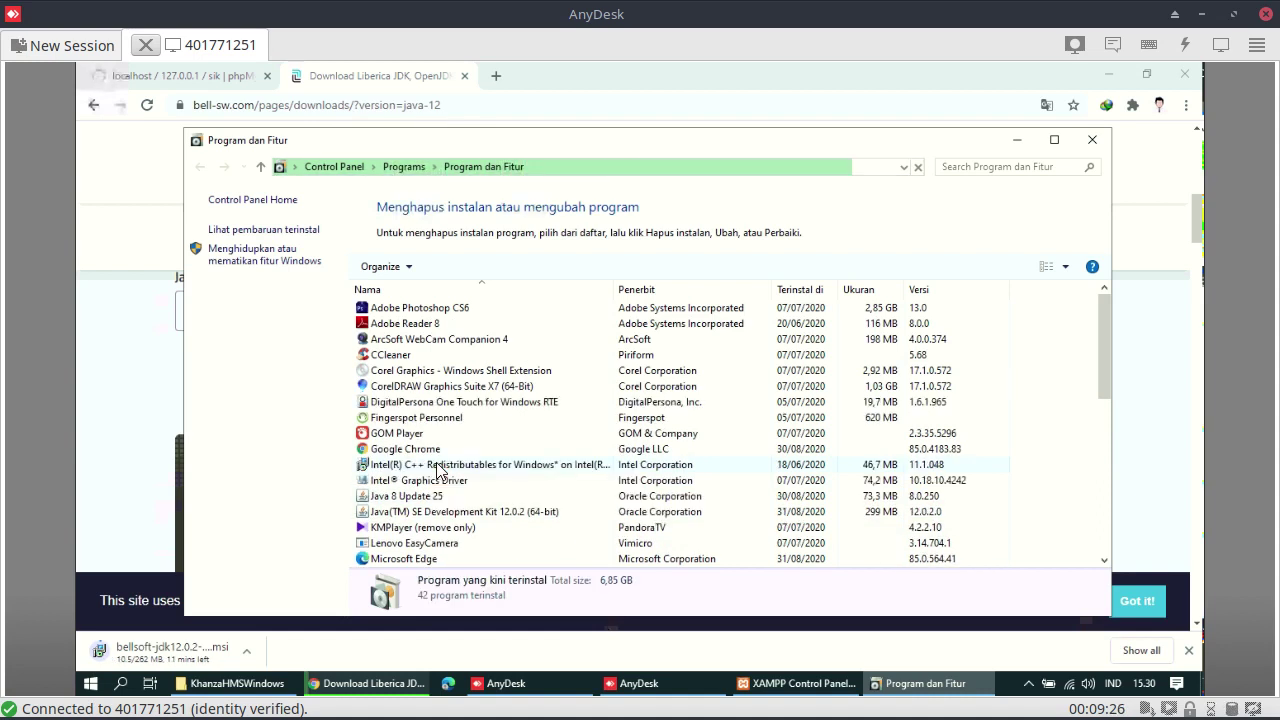
Uninstall Java 8 Update 25 via Hapus instalan, confirming with Yes
click(437, 466)
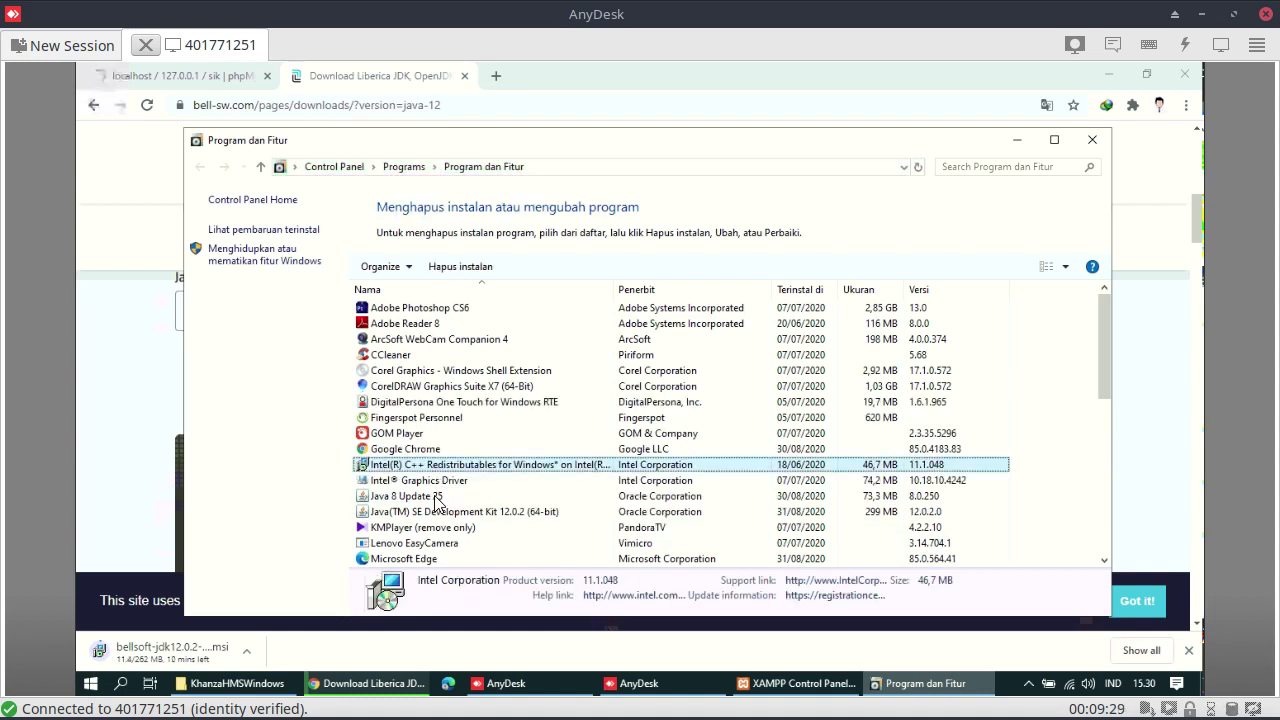
click(437, 498)
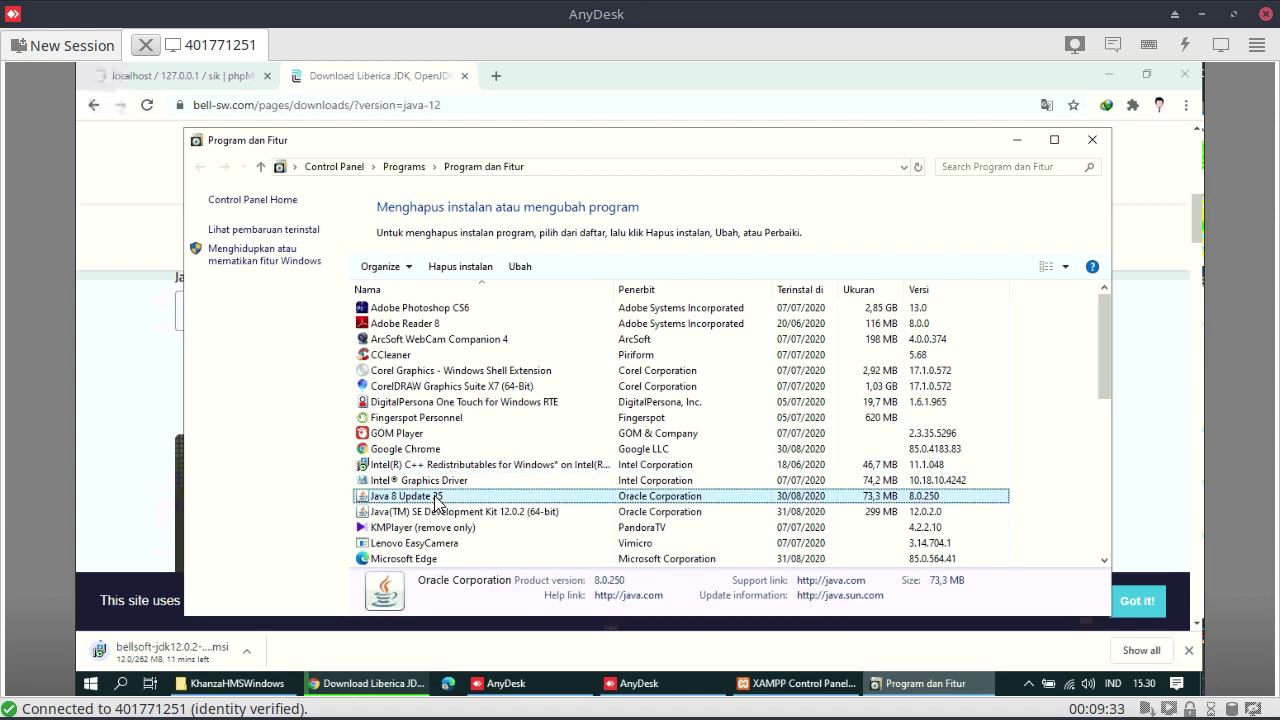
right_click(437, 502)
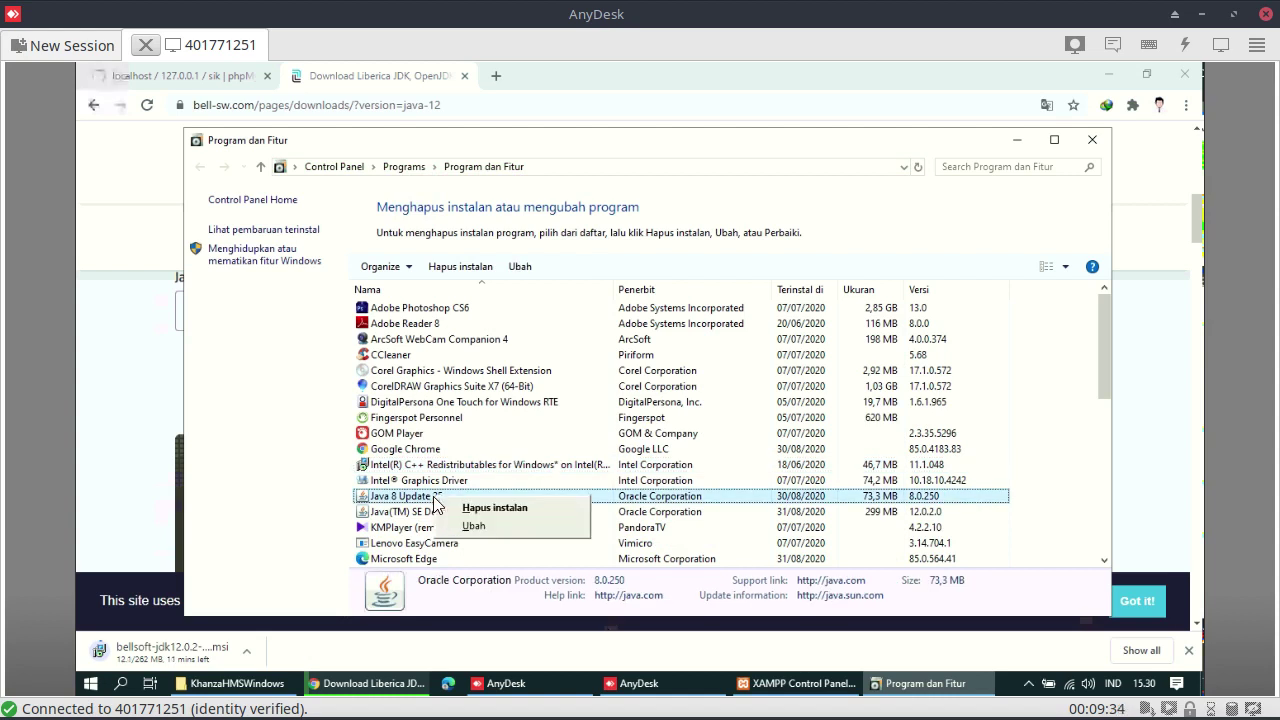
click(491, 510)
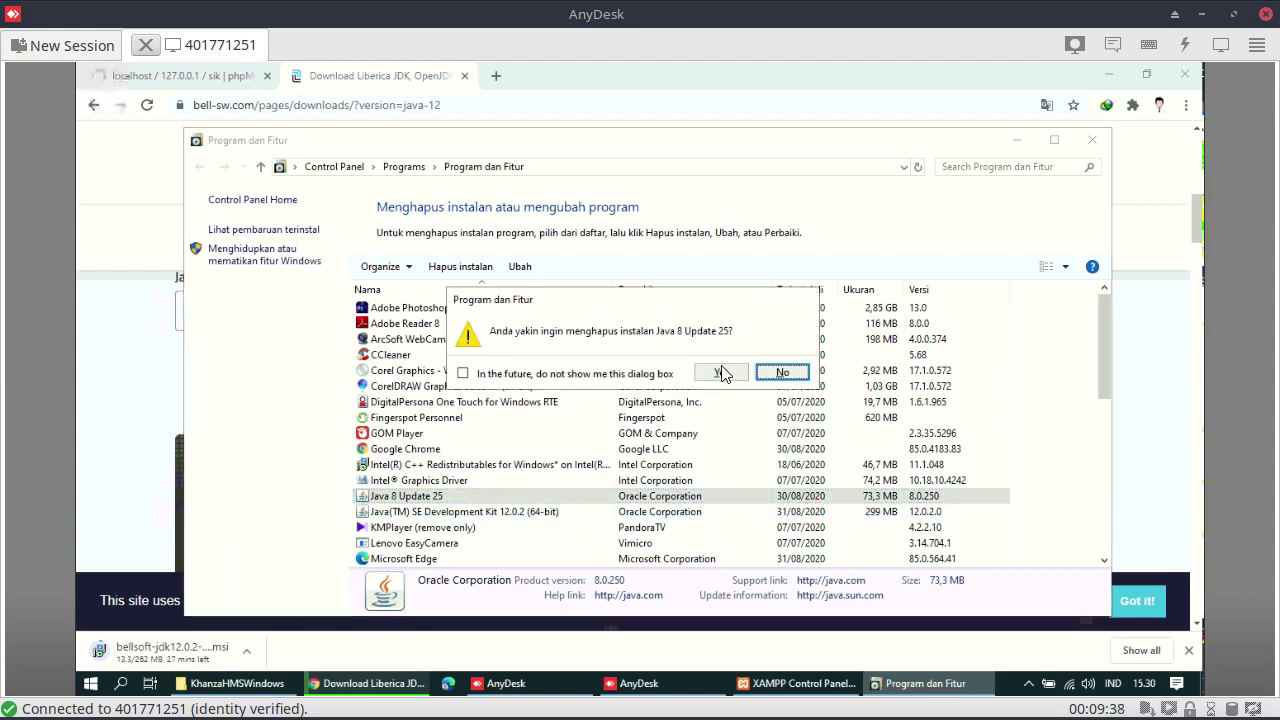
click(720, 372)
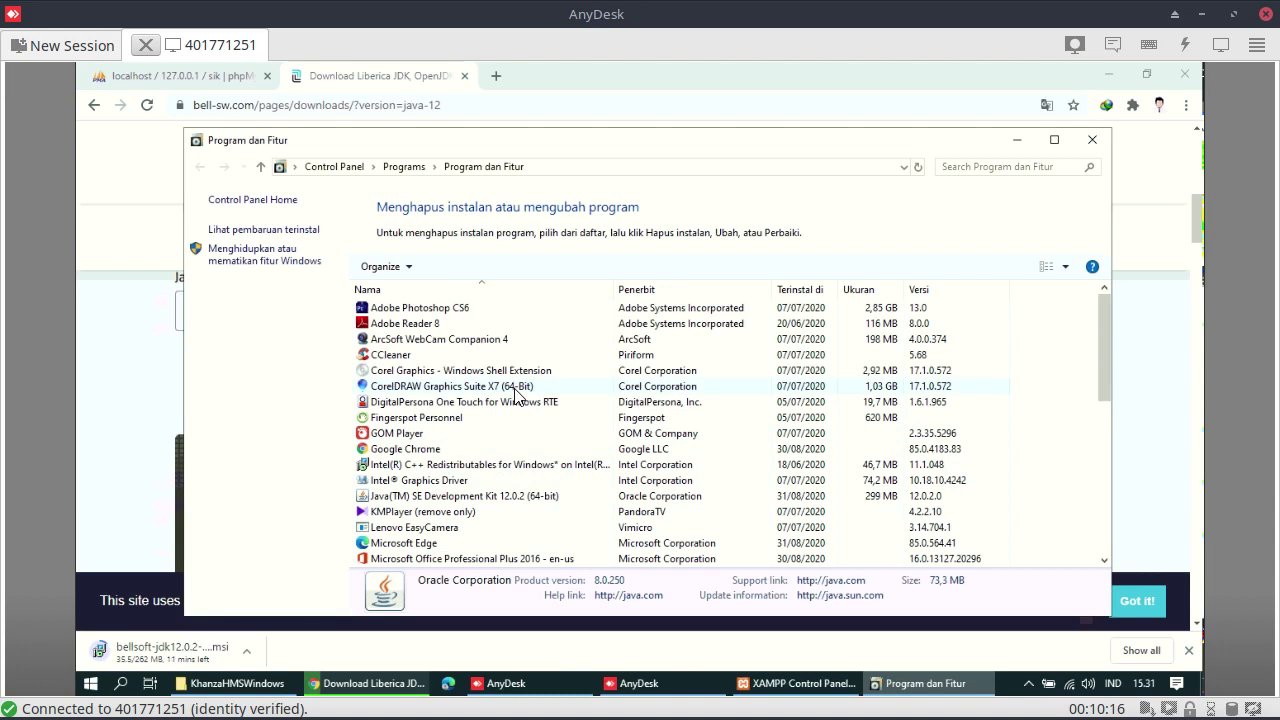
scroll(500, 498, down, 2)
Uninstall Java(TM) SE Development Kit 12.0.2 (64-bit) via Hapus instalan and confirm with Yes
click(500, 497)
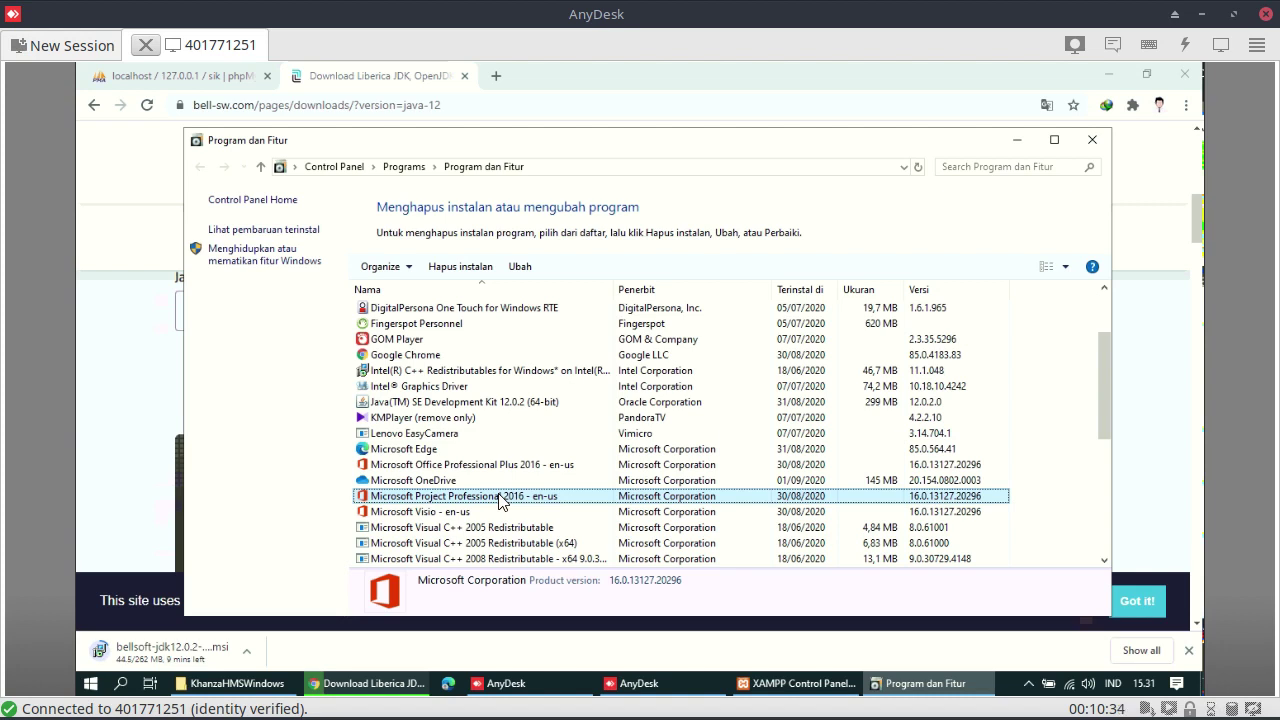
click(481, 404)
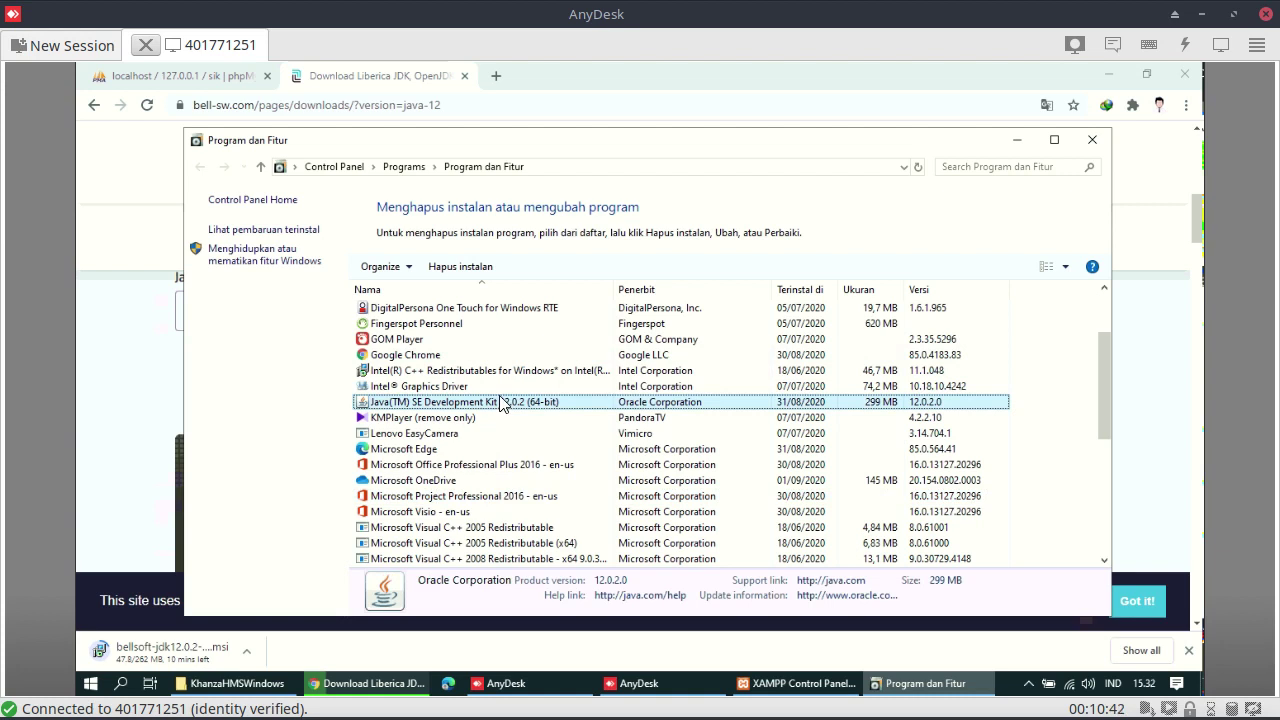
right_click(500, 400)
click(587, 415)
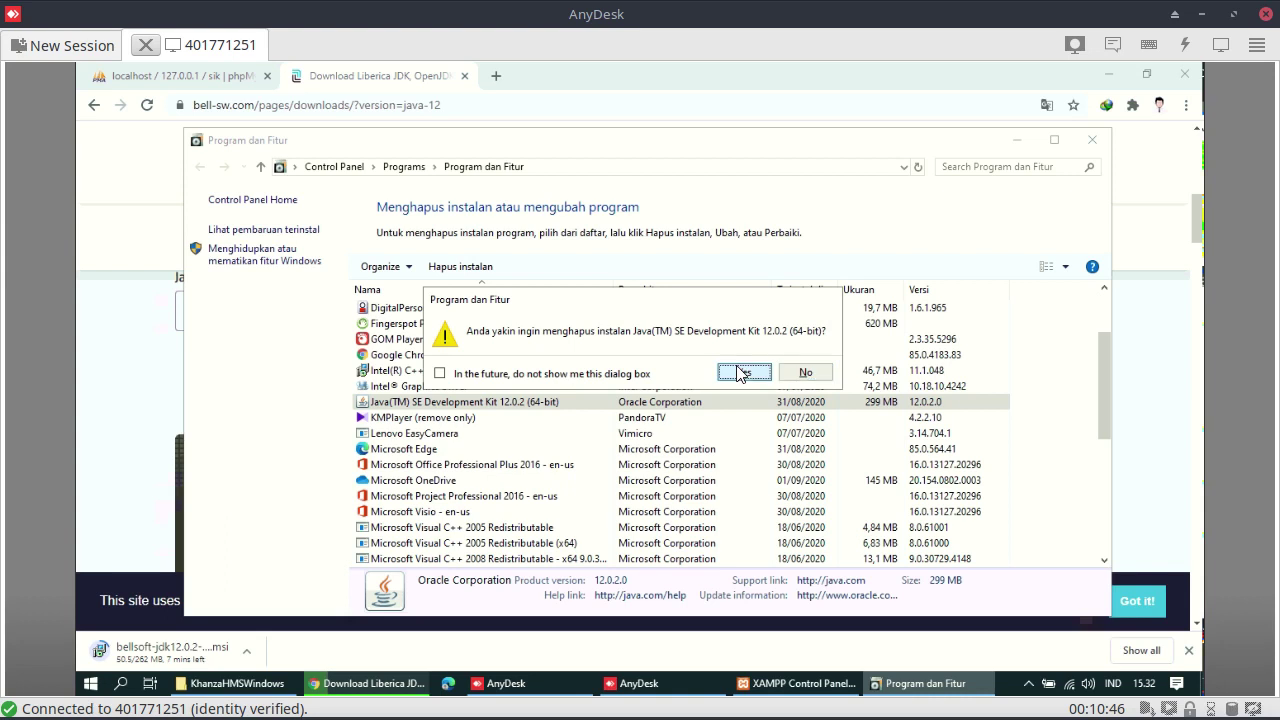
click(740, 372)
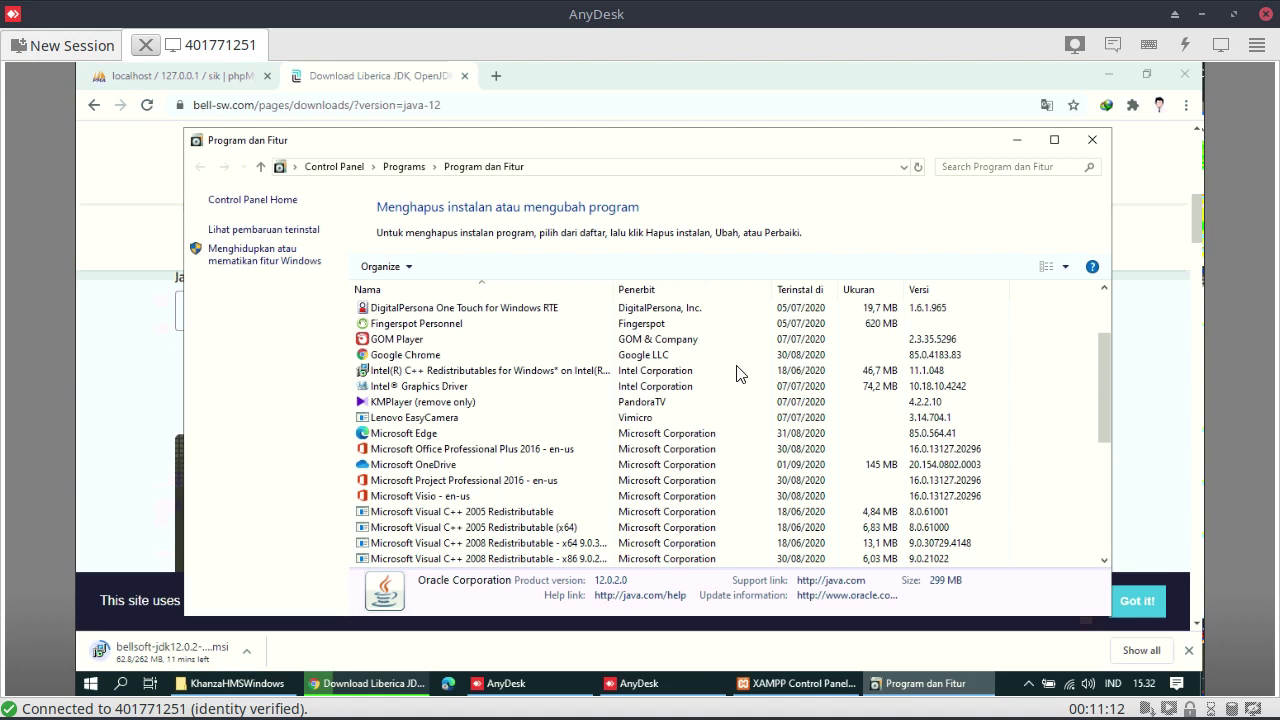
Close Programs and Features and open the Import page for database sik in phpMyAdmin
click(1093, 143)
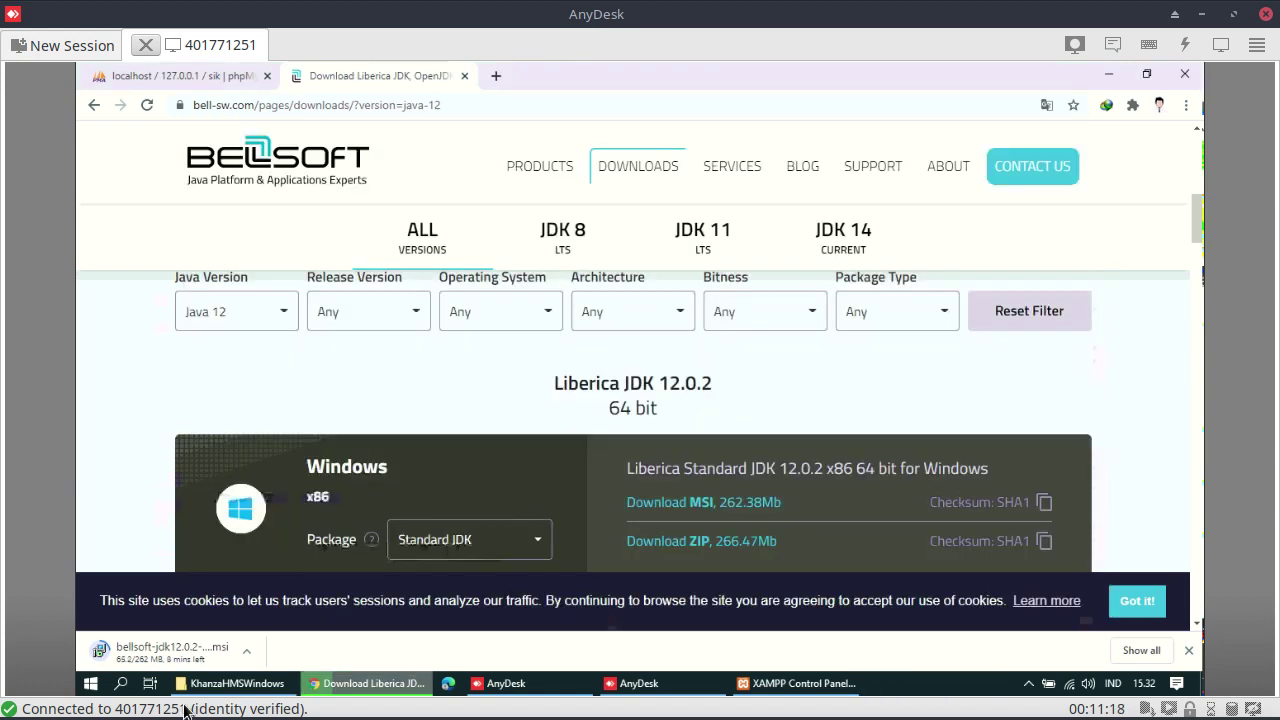
click(176, 80)
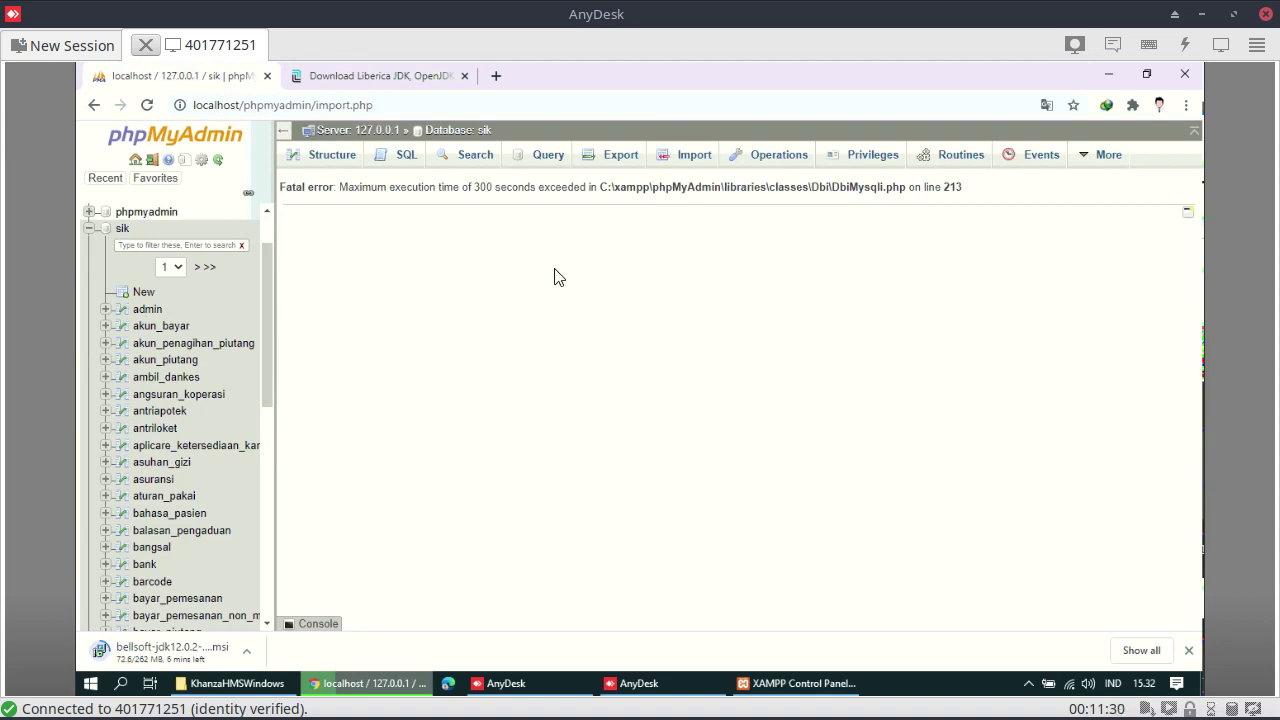
click(396, 157)
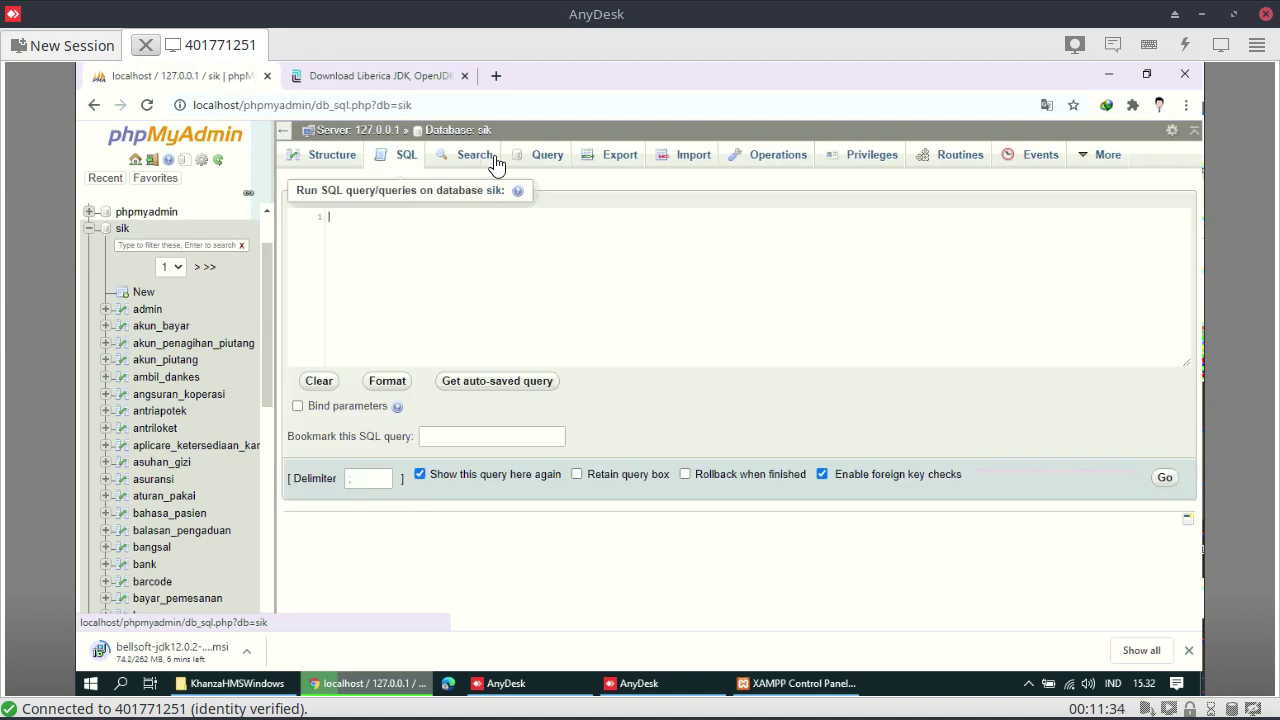
click(694, 157)
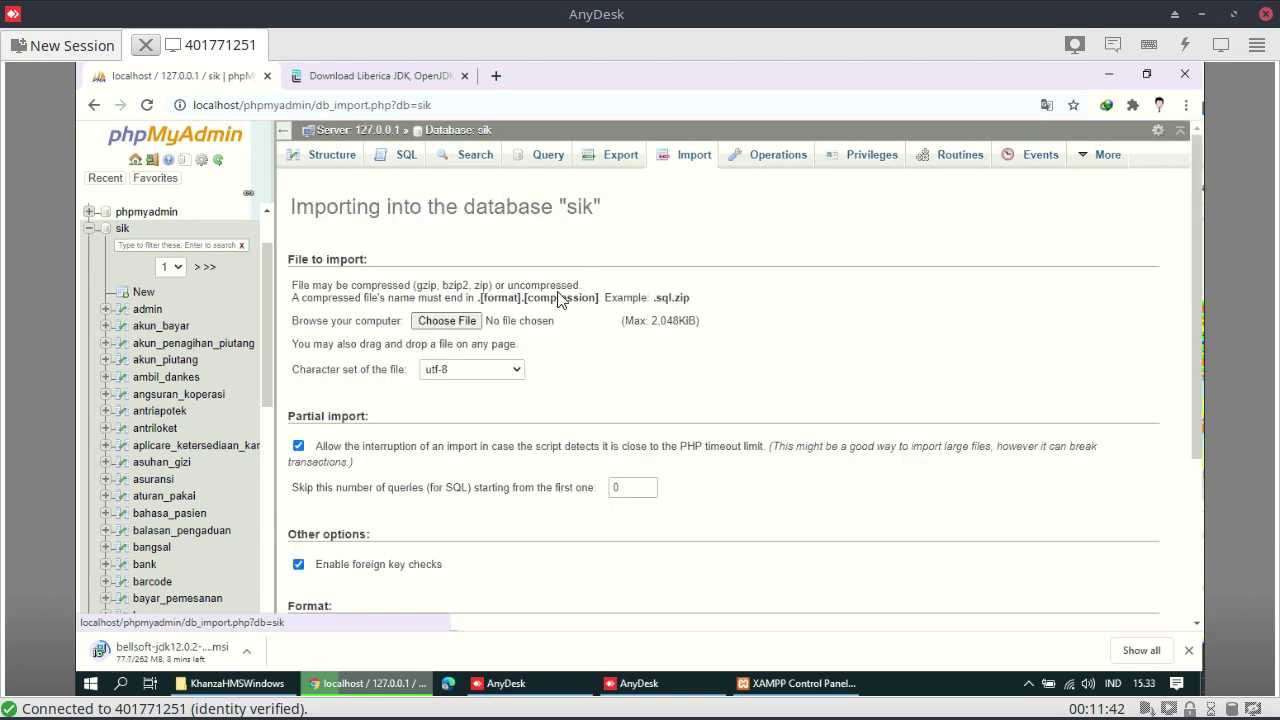
Select sik.sql.zip as the file to import
click(462, 322)
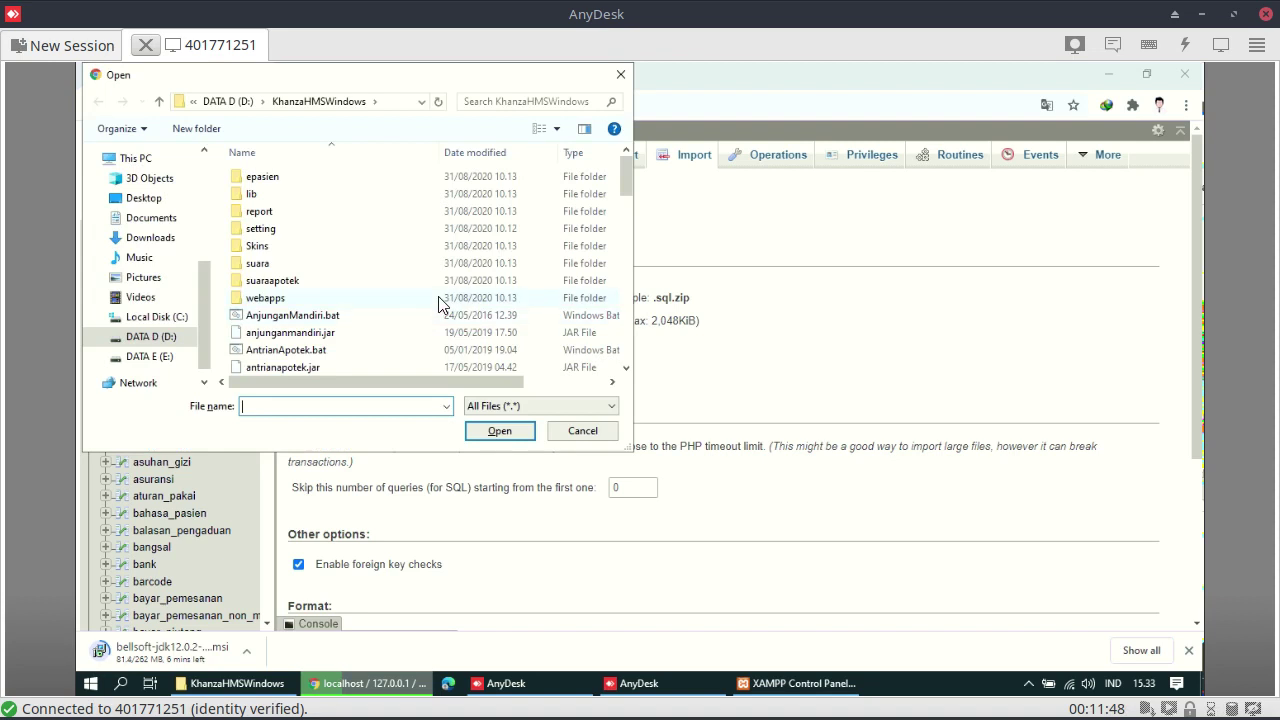
scroll(440, 304, down, 5)
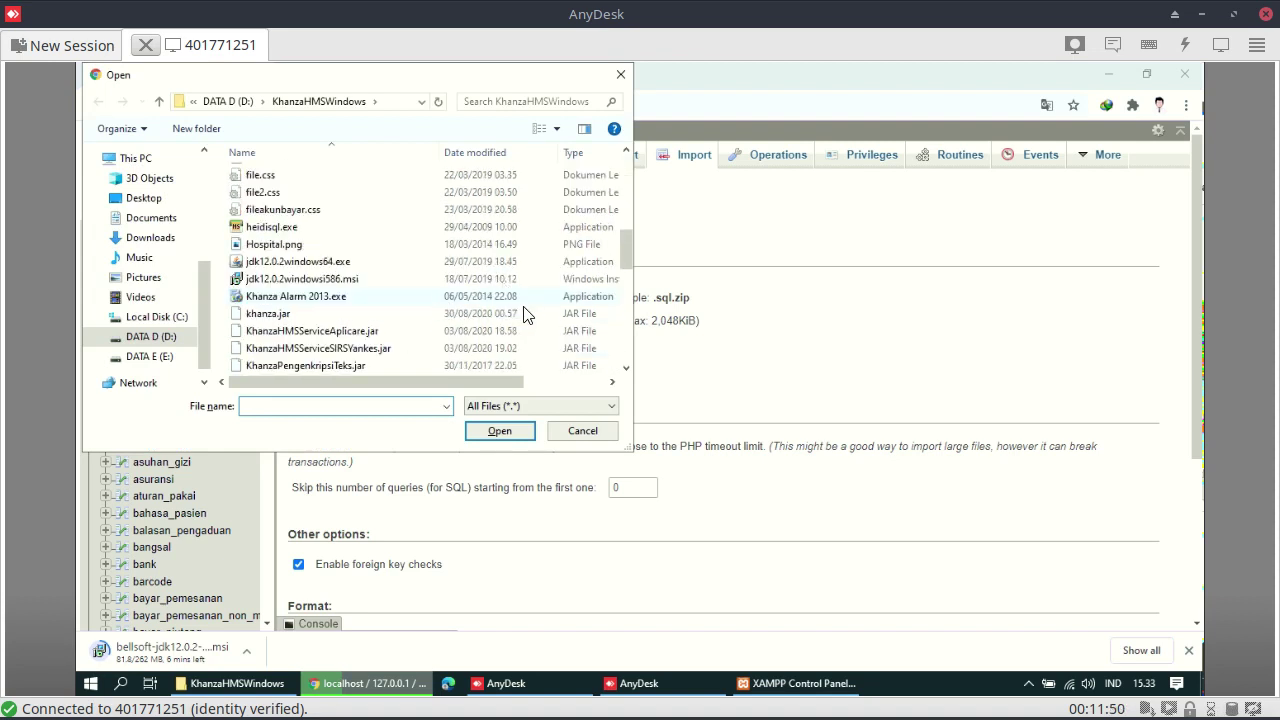
scroll(658, 275, down, 2)
scroll(571, 303, down, 8)
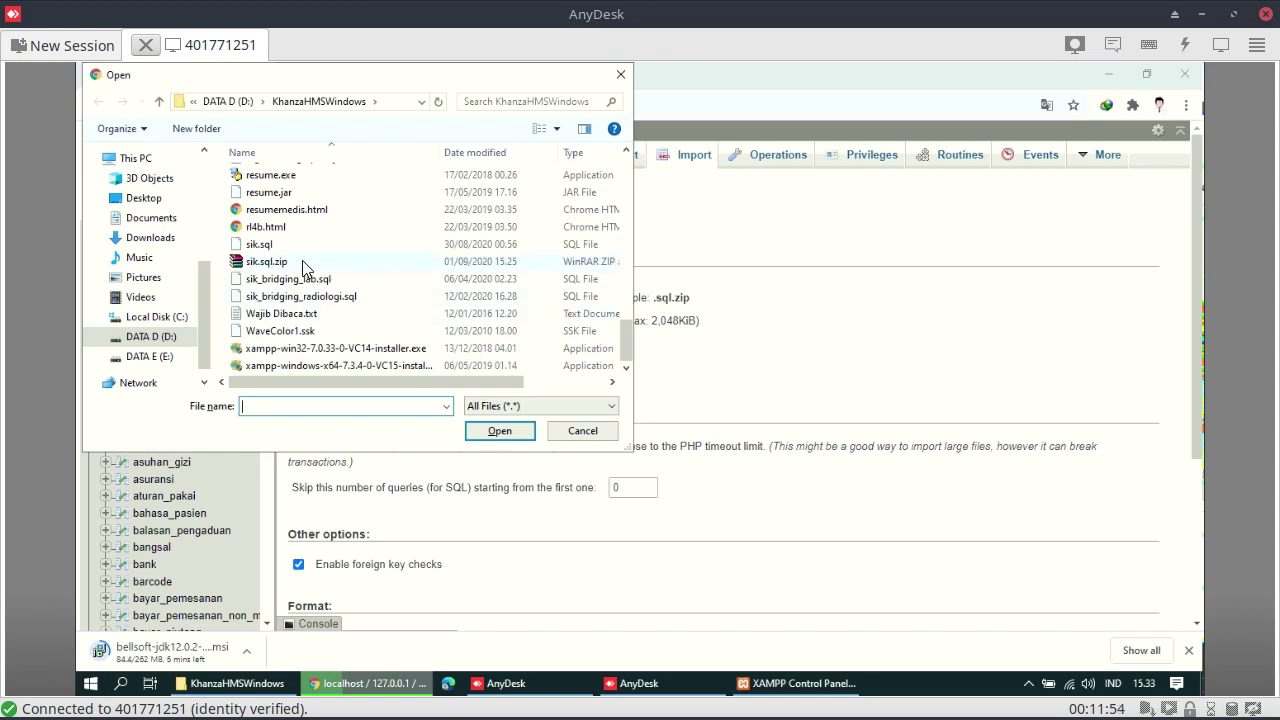
click(306, 266)
click(512, 430)
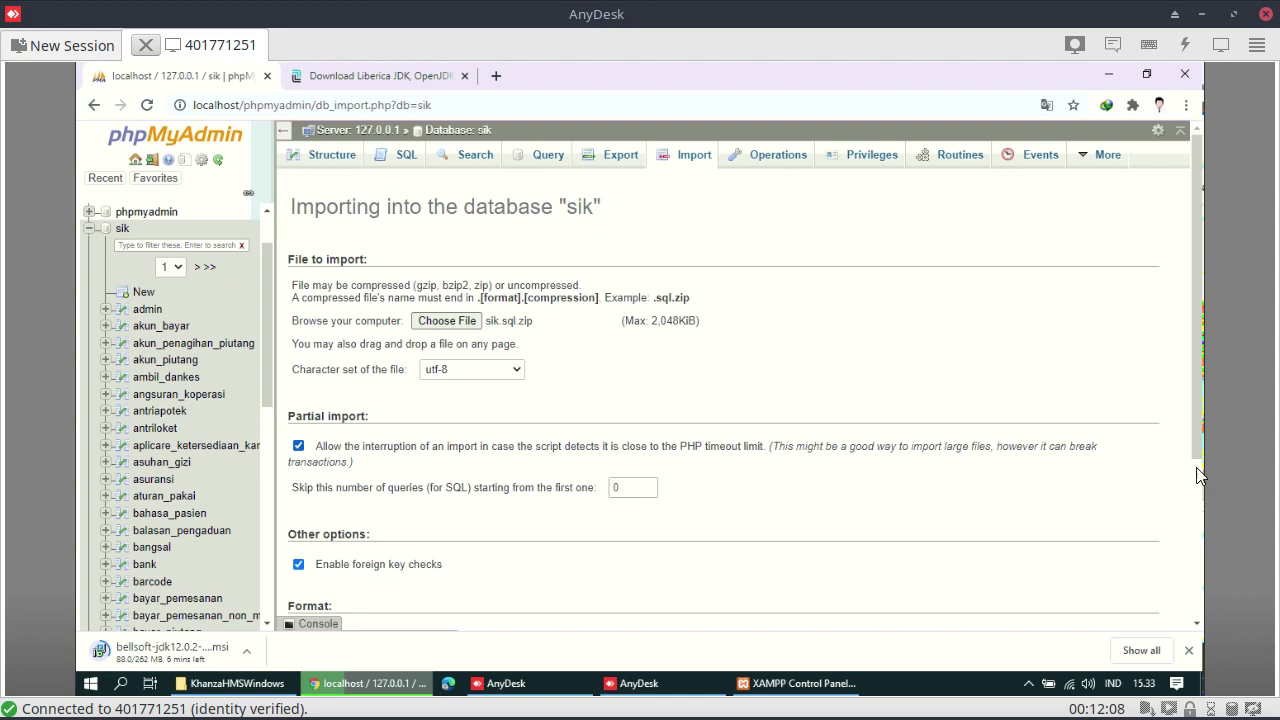
Toggle 'Allow the interruption' off and back on, leaving it enabled
scroll(1203, 590, down, 3)
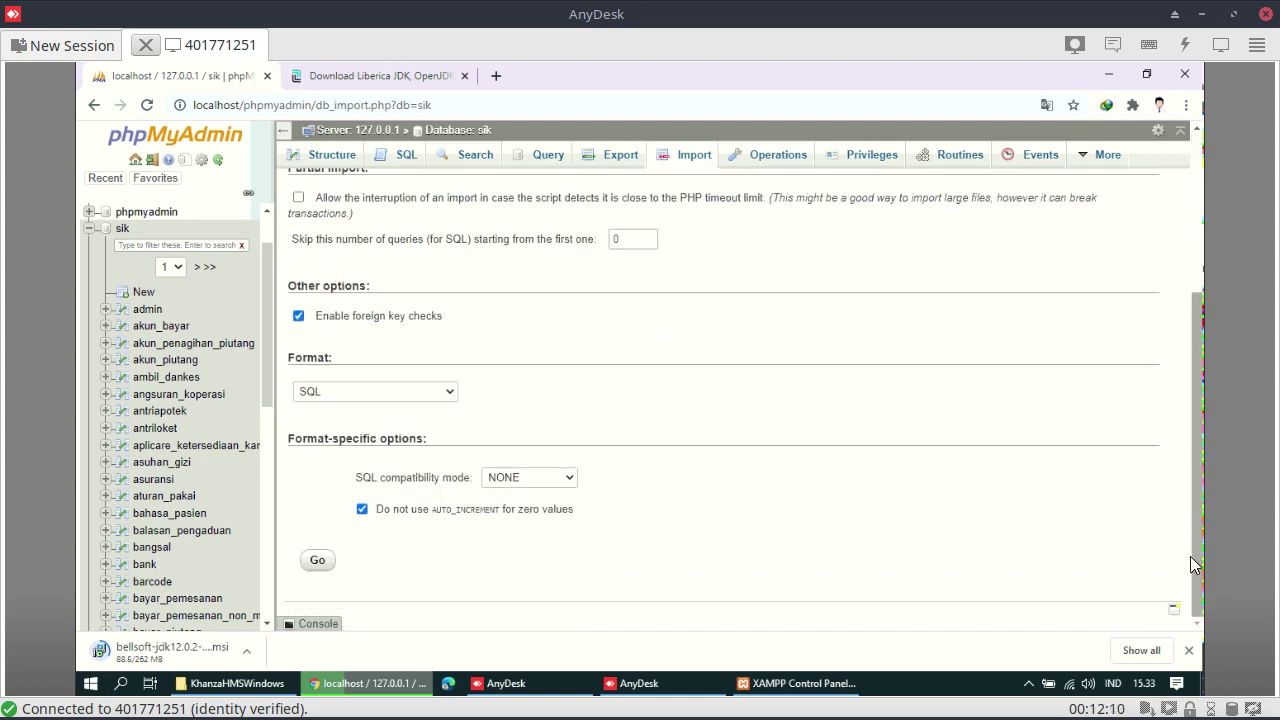
click(298, 198)
click(299, 199)
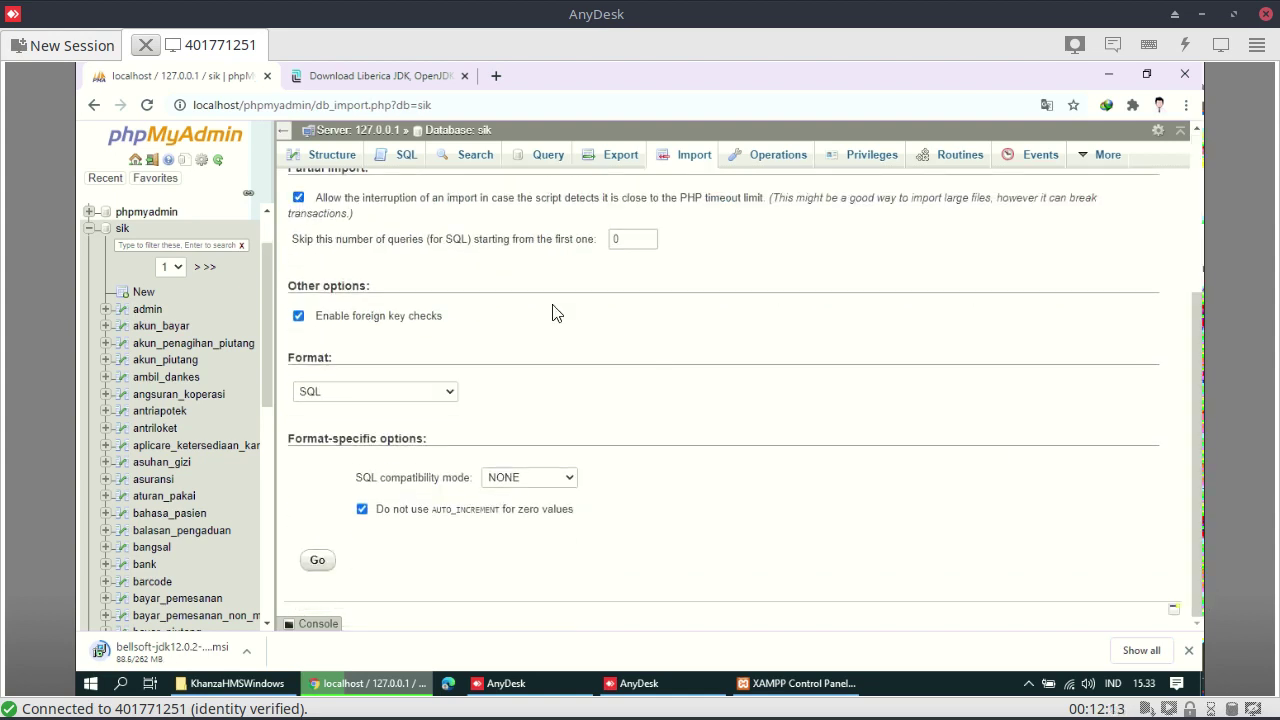
Click Go to start importing sik.sql.zip into sik and wait during the upload
click(318, 562)
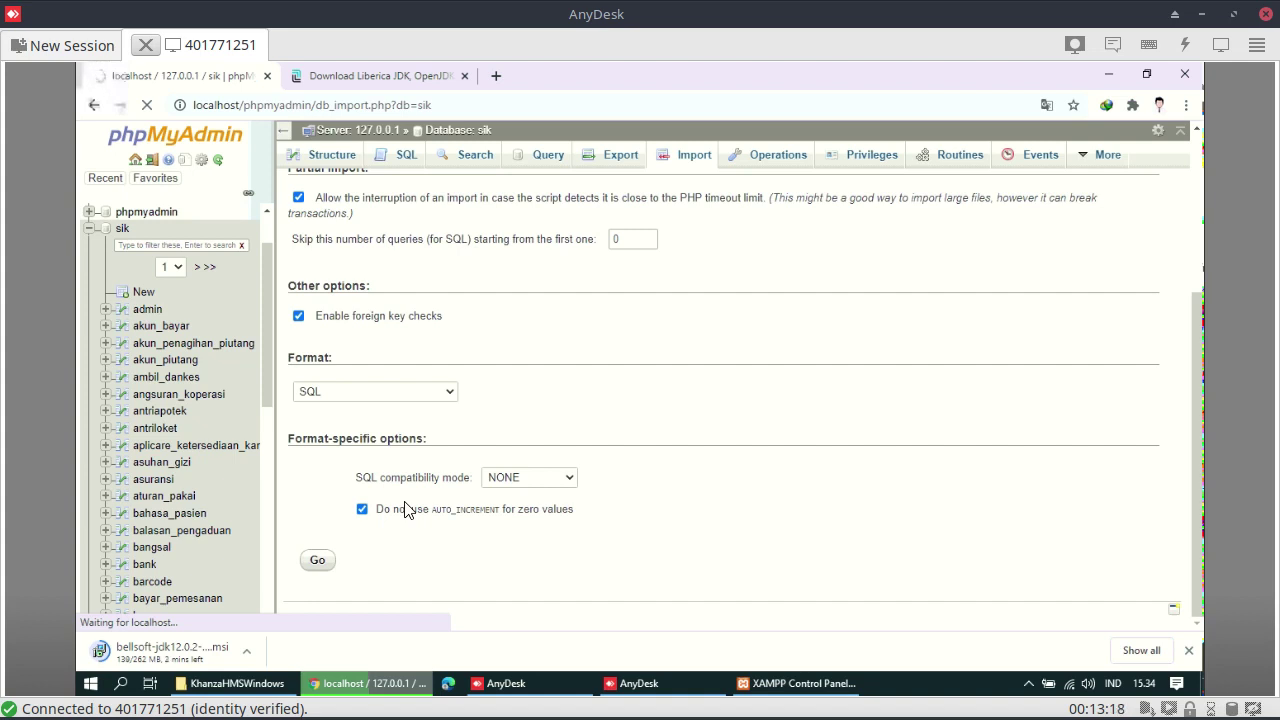
scroll(466, 495, up, 3)
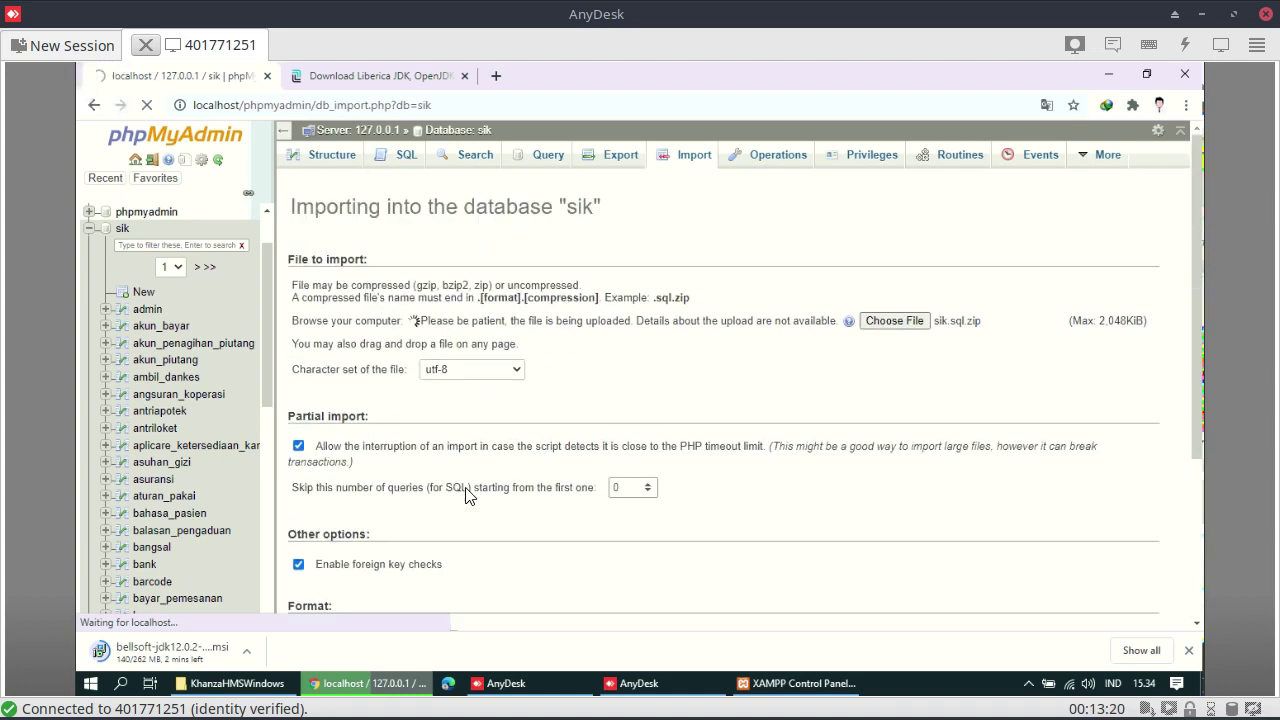
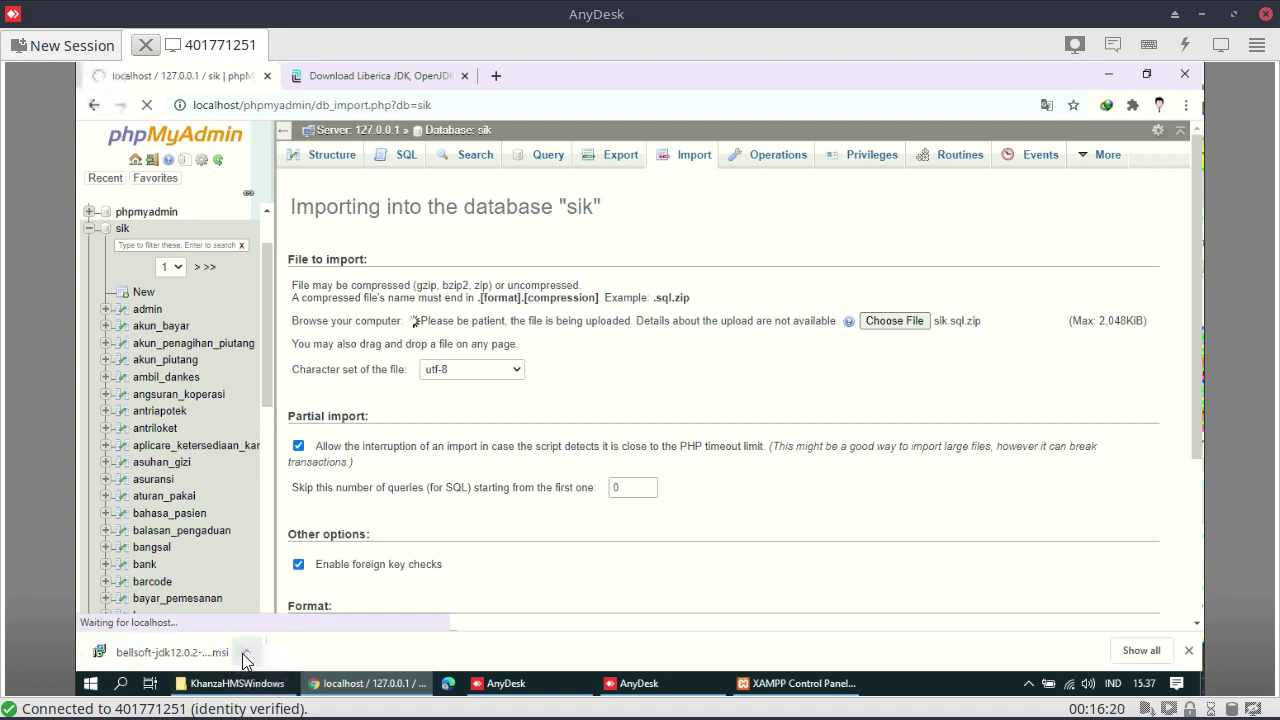
Run the downloaded bellsoft-jdk MSI installer from Chrome's download bar
click(246, 656)
click(275, 546)
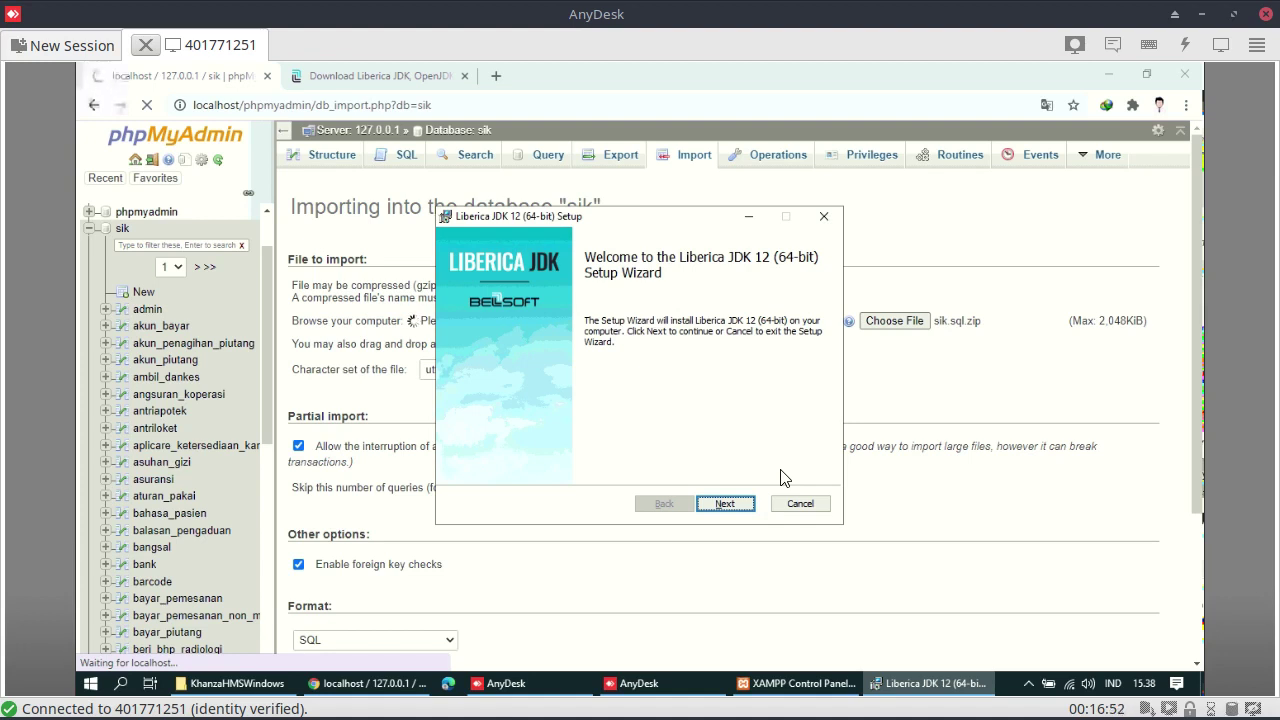
Install Liberica JDK 12 (64-bit) with the default components
click(709, 505)
click(722, 505)
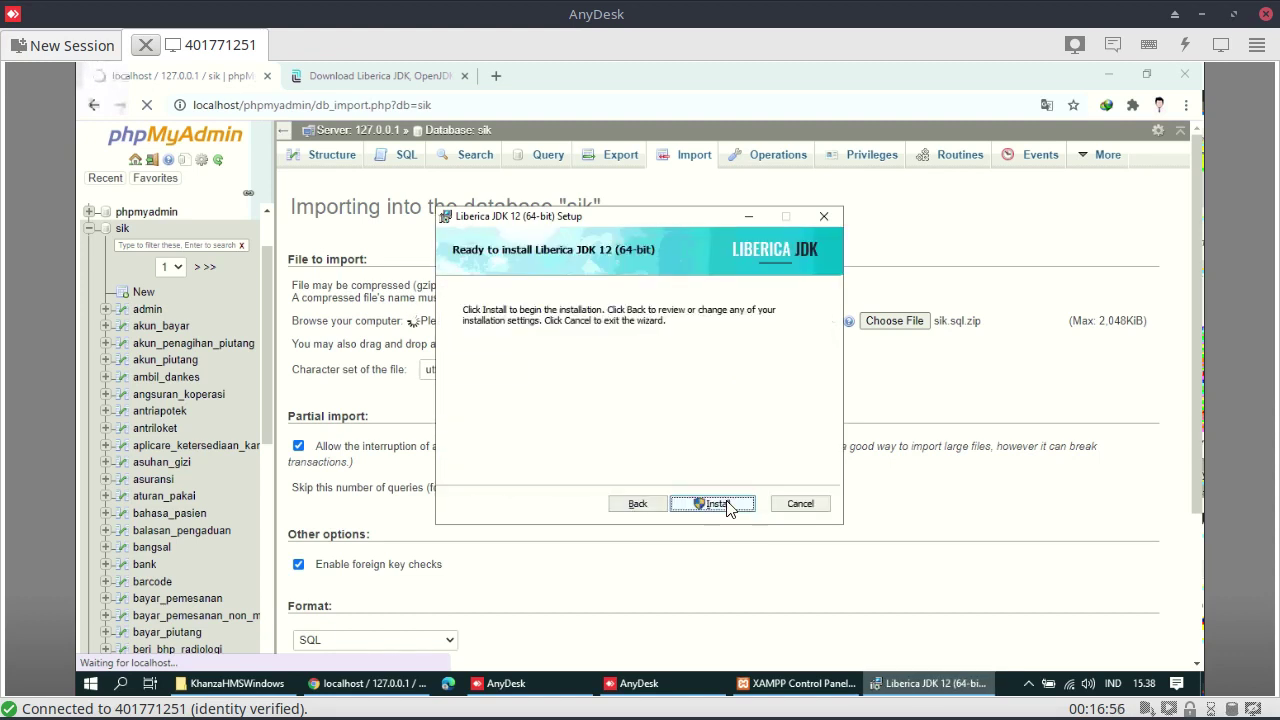
click(727, 507)
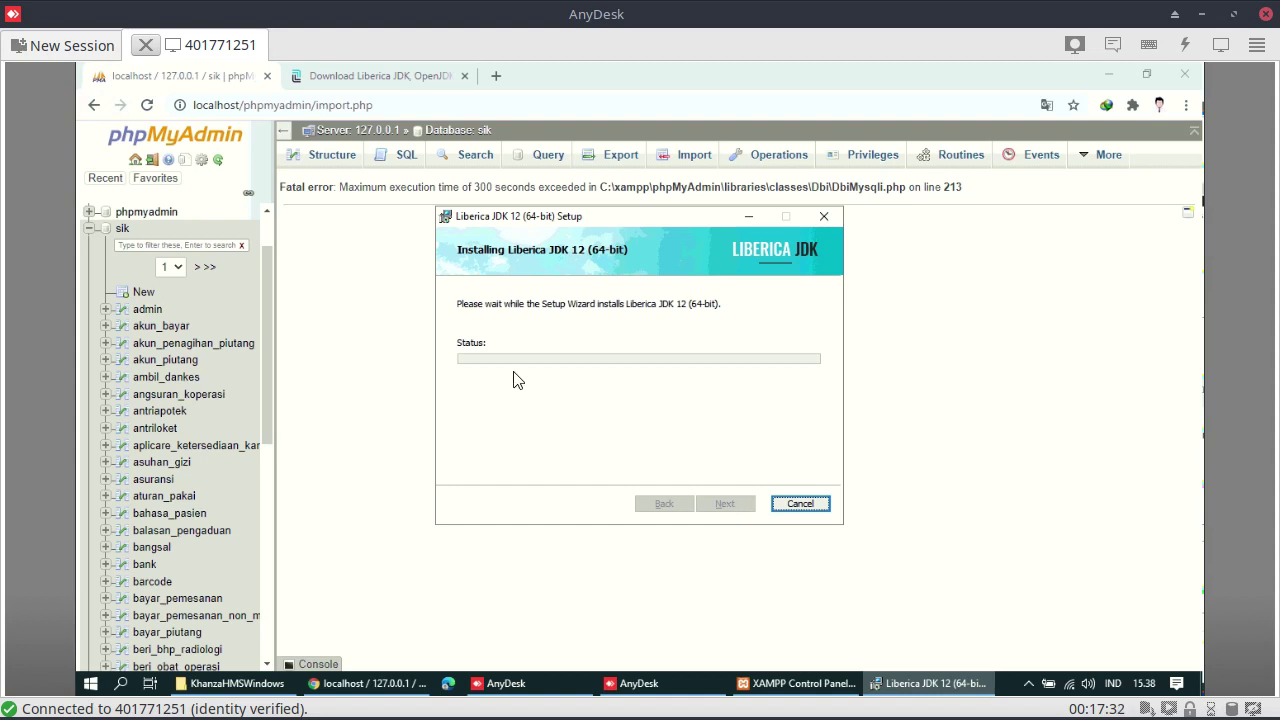
Search Google for 'mysql workbench' from the address bar
click(391, 76)
click(440, 106)
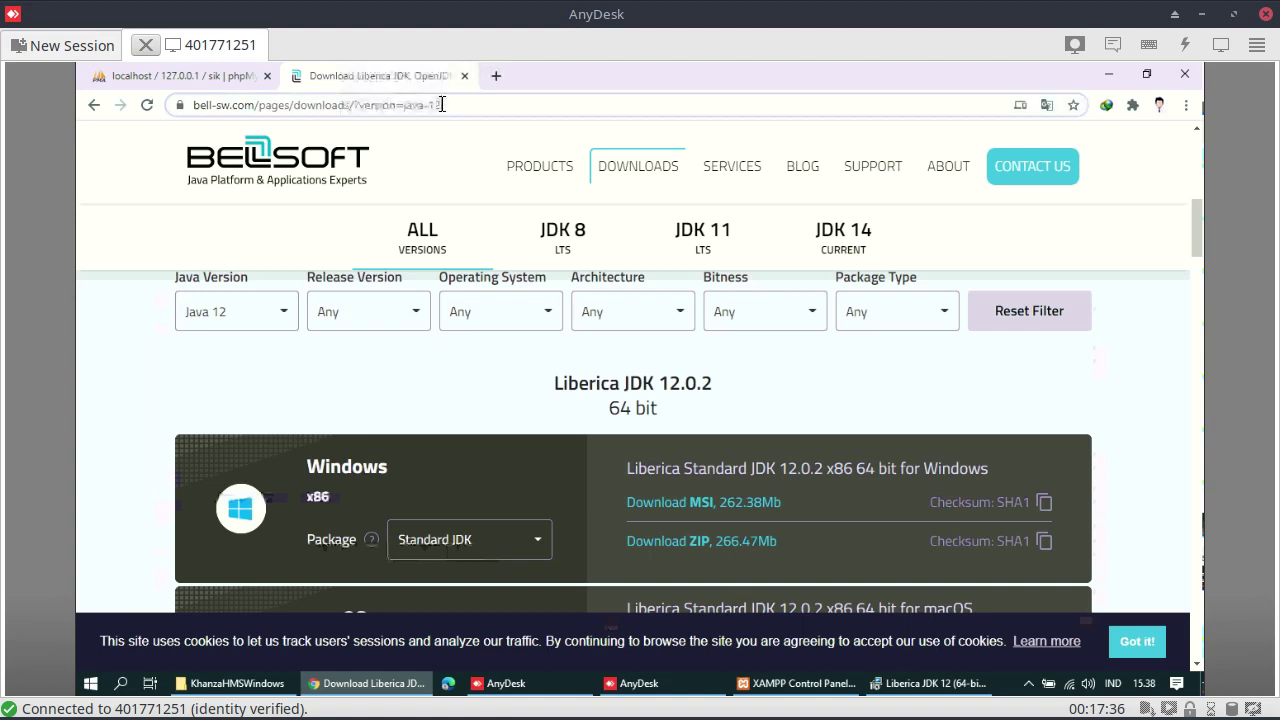
text(m)
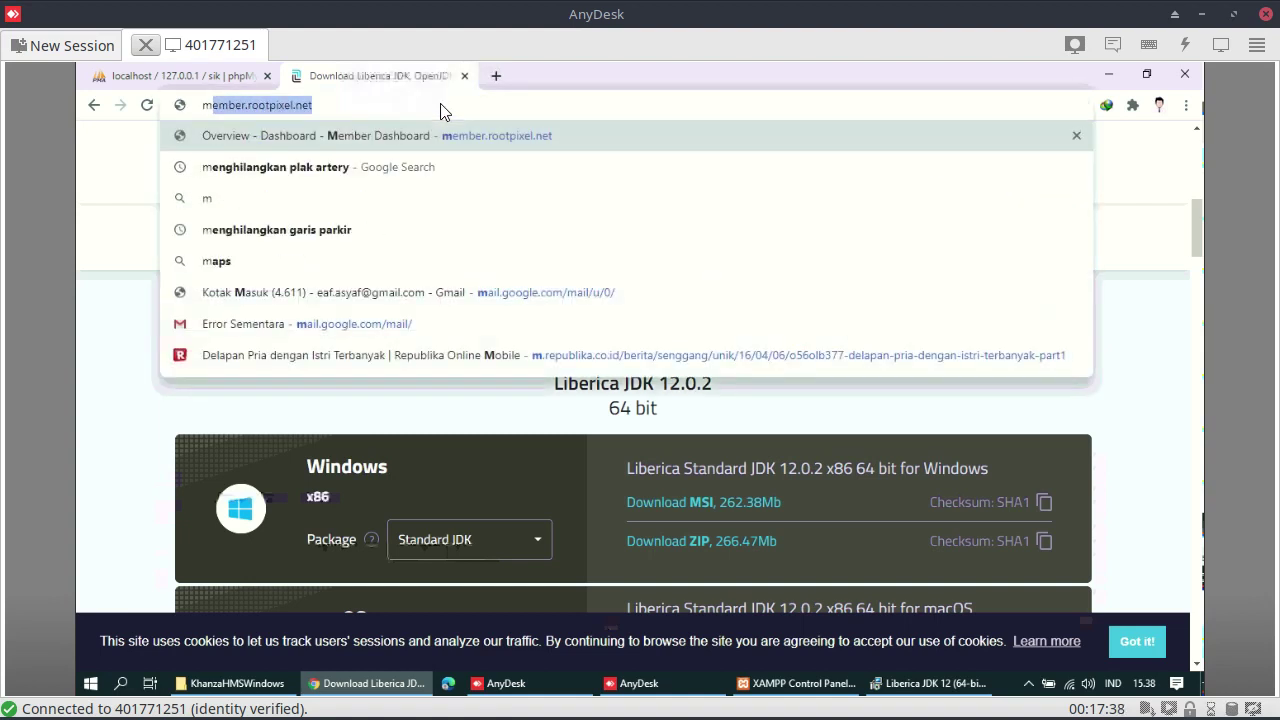
text(ysql wr)
key(BackSpace)
text(orkbench)
key(Return)
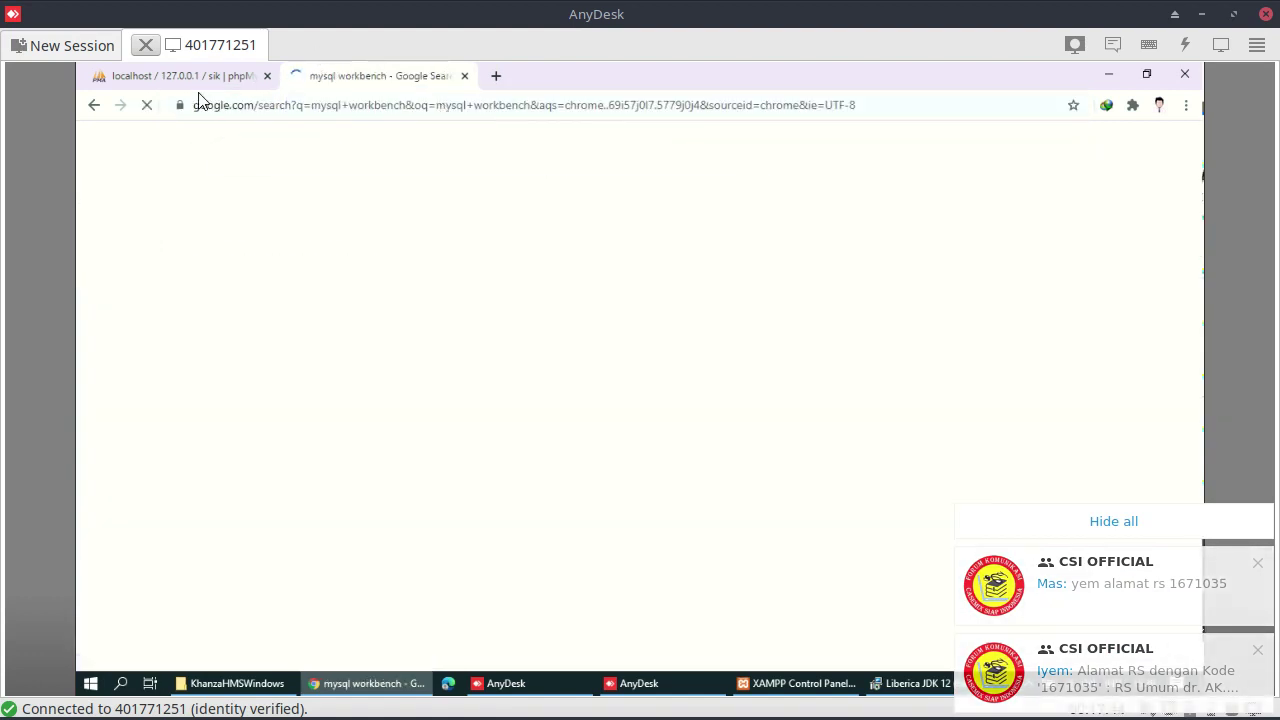
Show phpMyAdmin's server Databases list
click(195, 78)
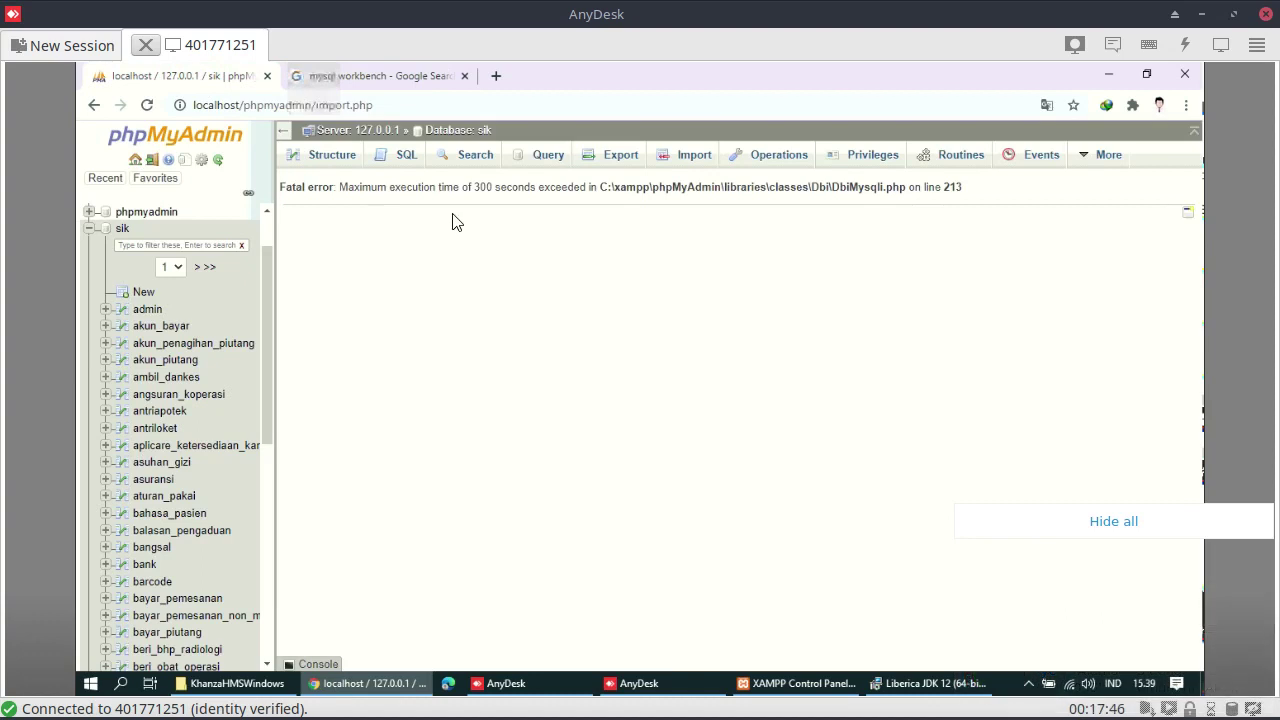
click(358, 137)
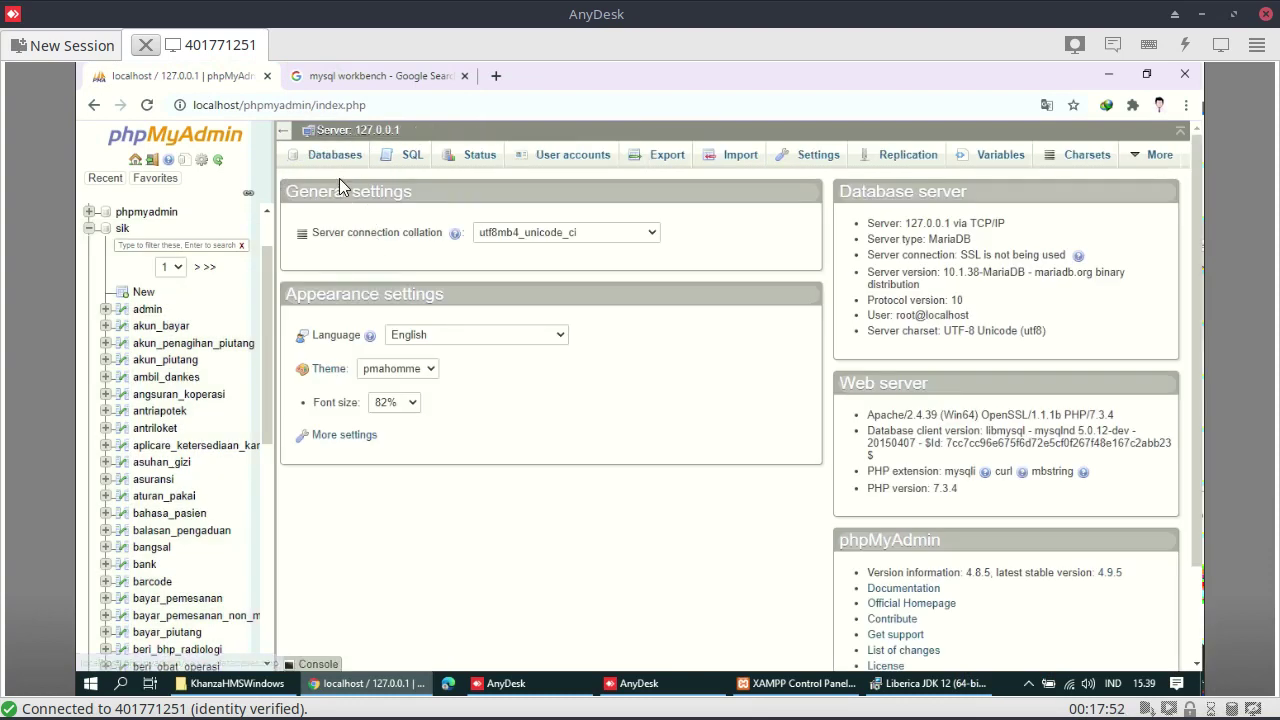
click(342, 155)
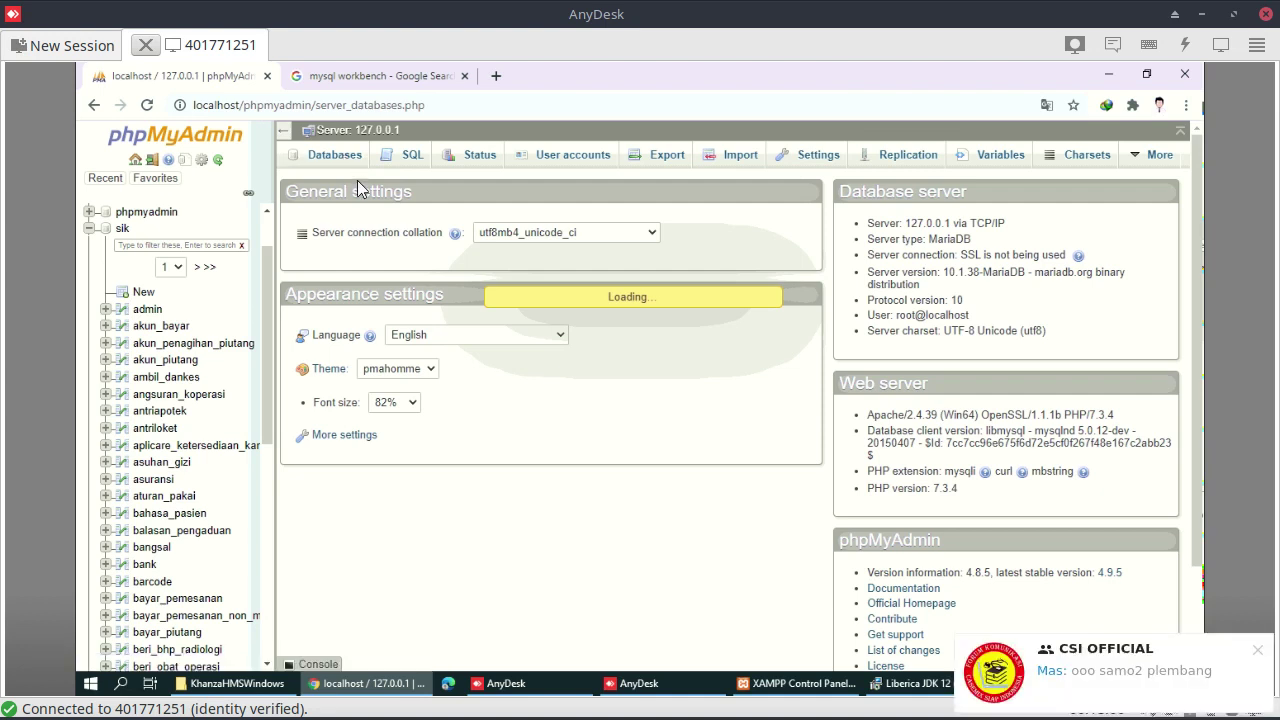
Open the official MySQL Workbench product page from the search results
click(323, 80)
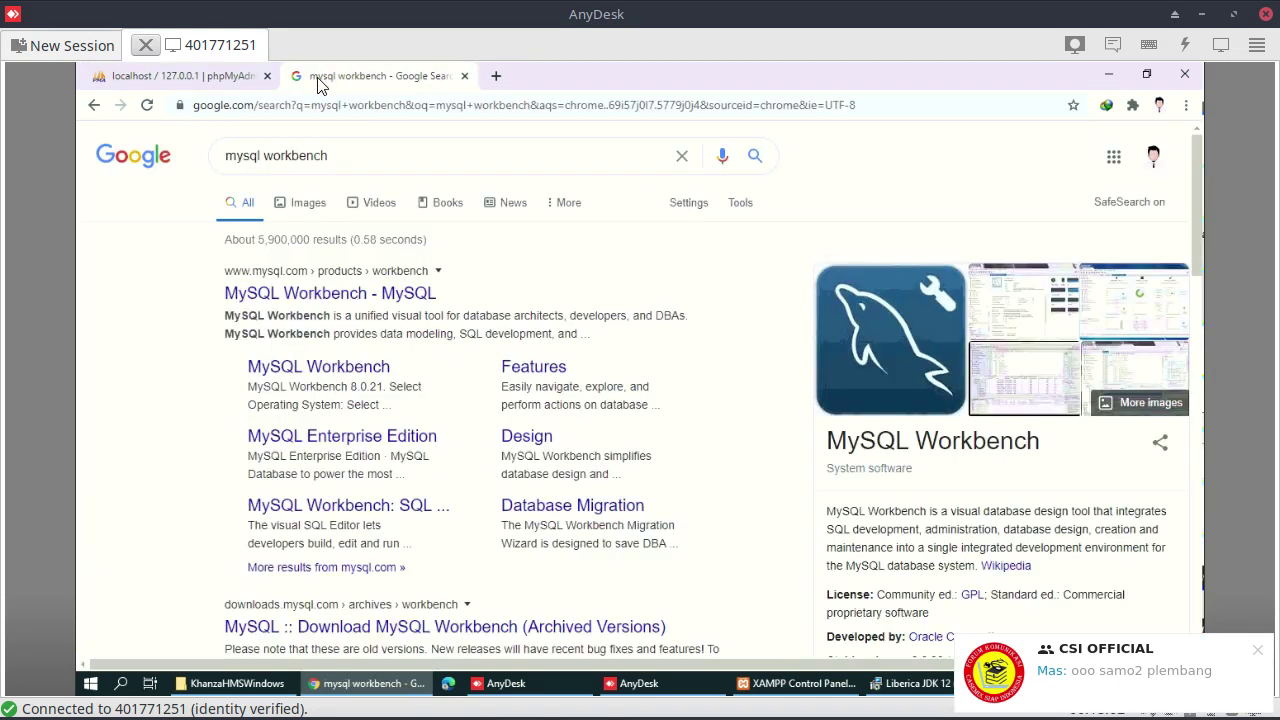
click(352, 291)
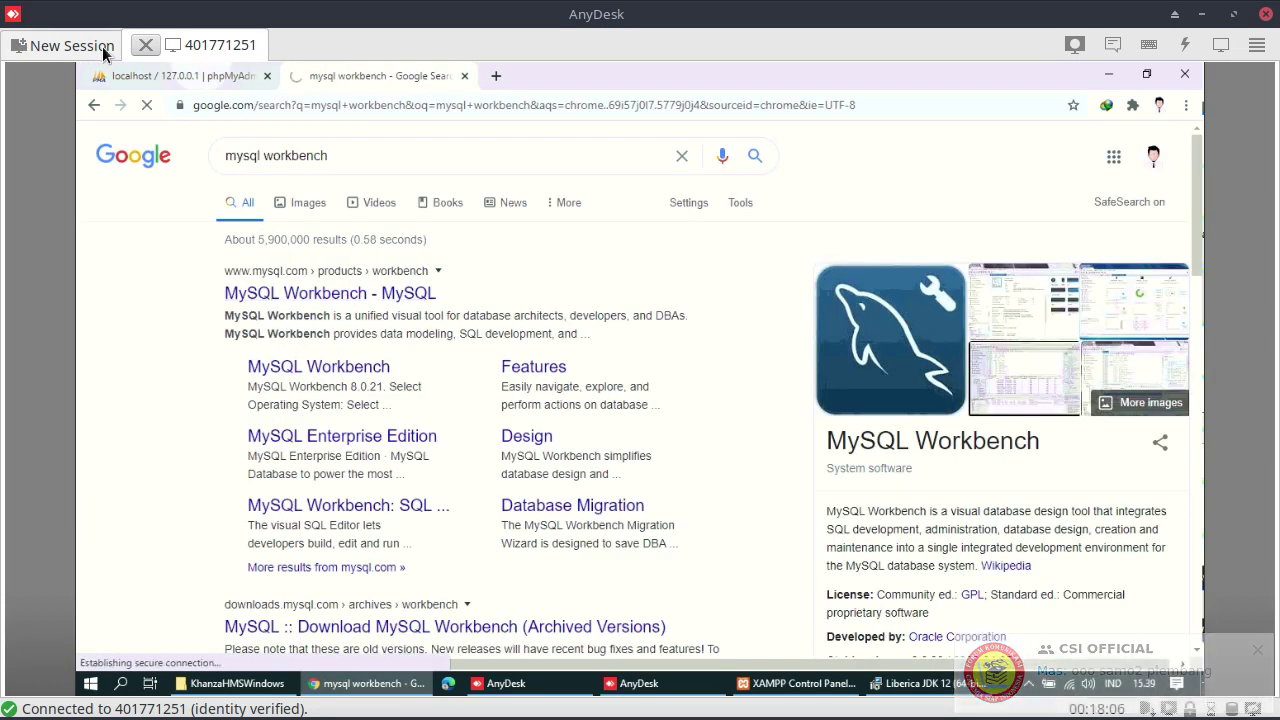
click(117, 80)
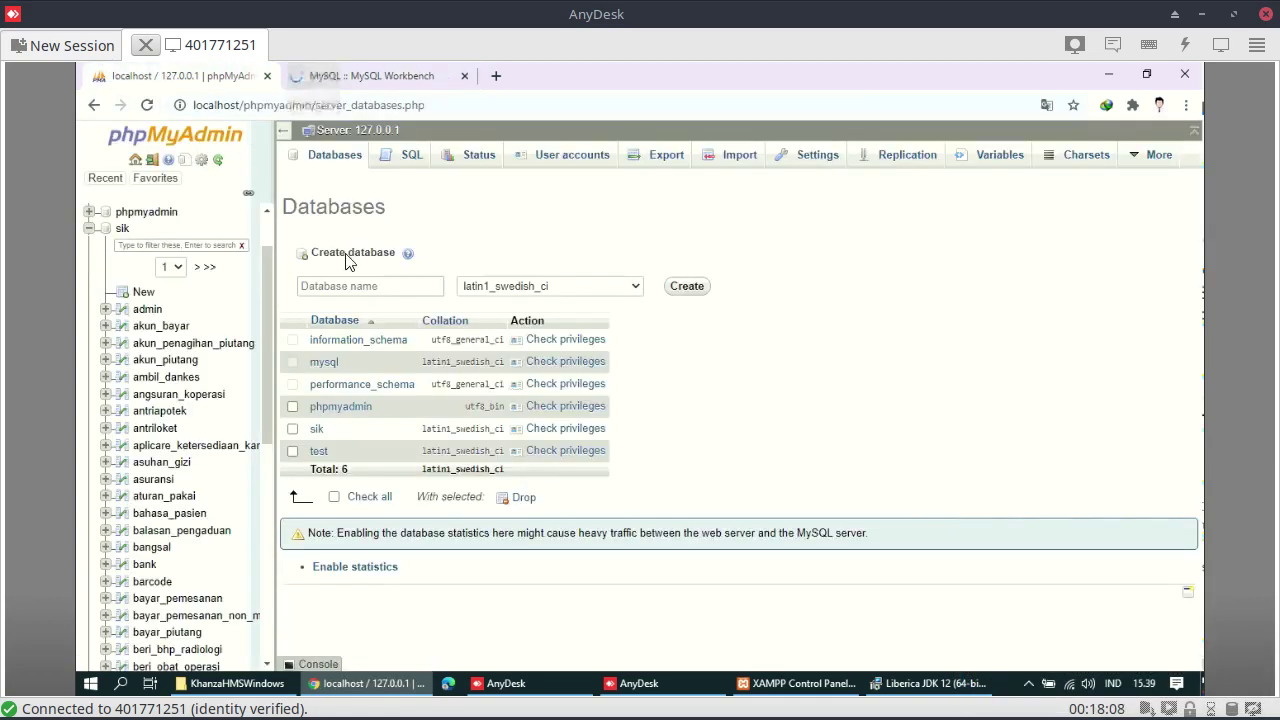
Tick the sik database, then download the Workbench 8.0.21 Windows 64-bit MSI without logging in
click(293, 430)
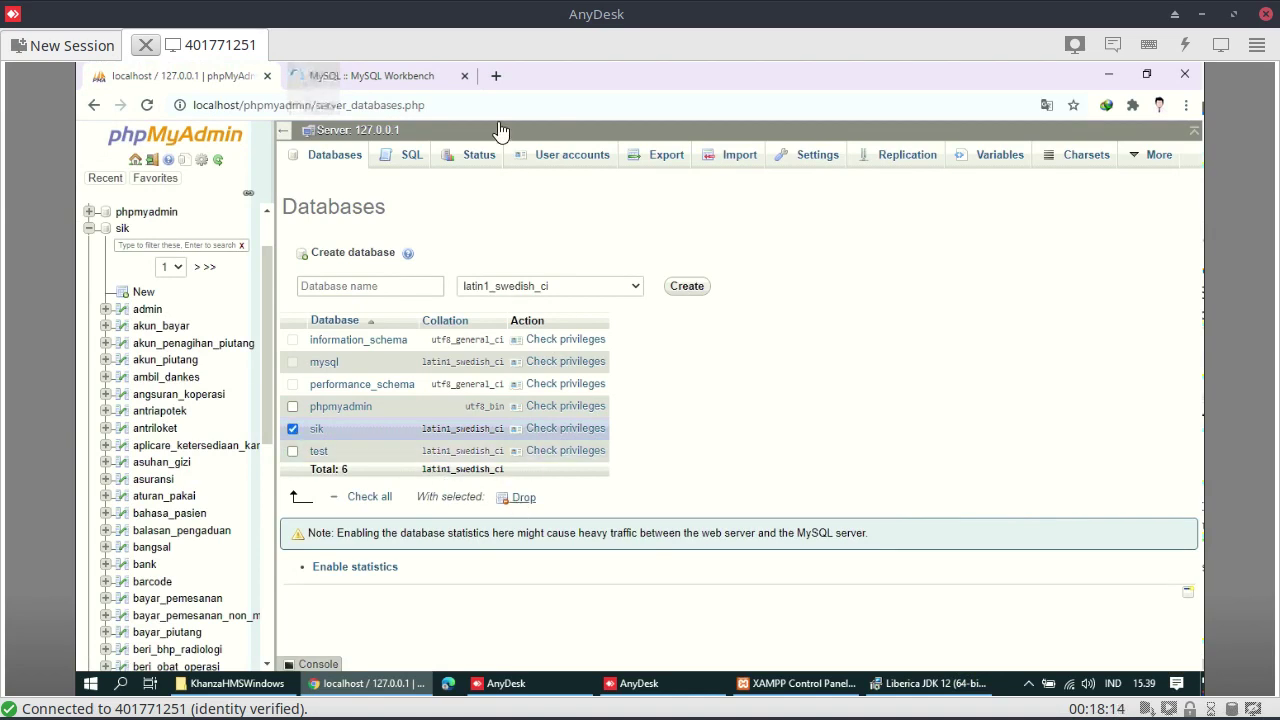
click(420, 82)
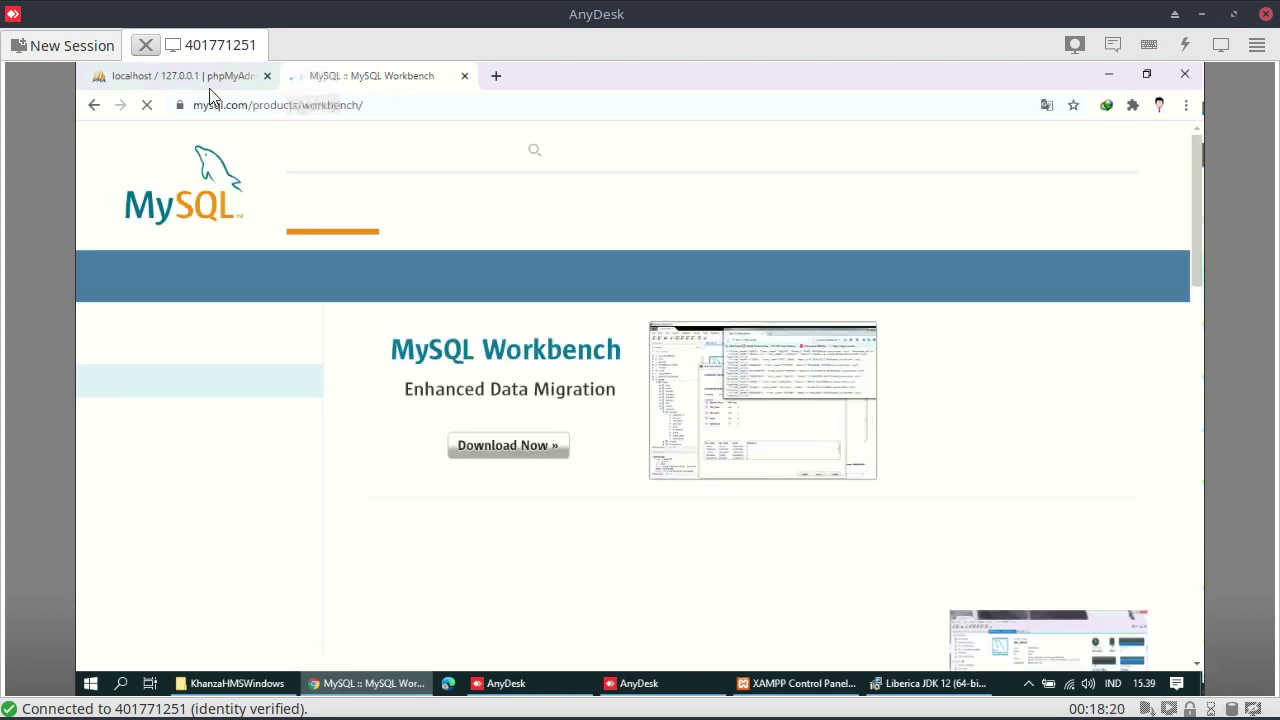
click(501, 452)
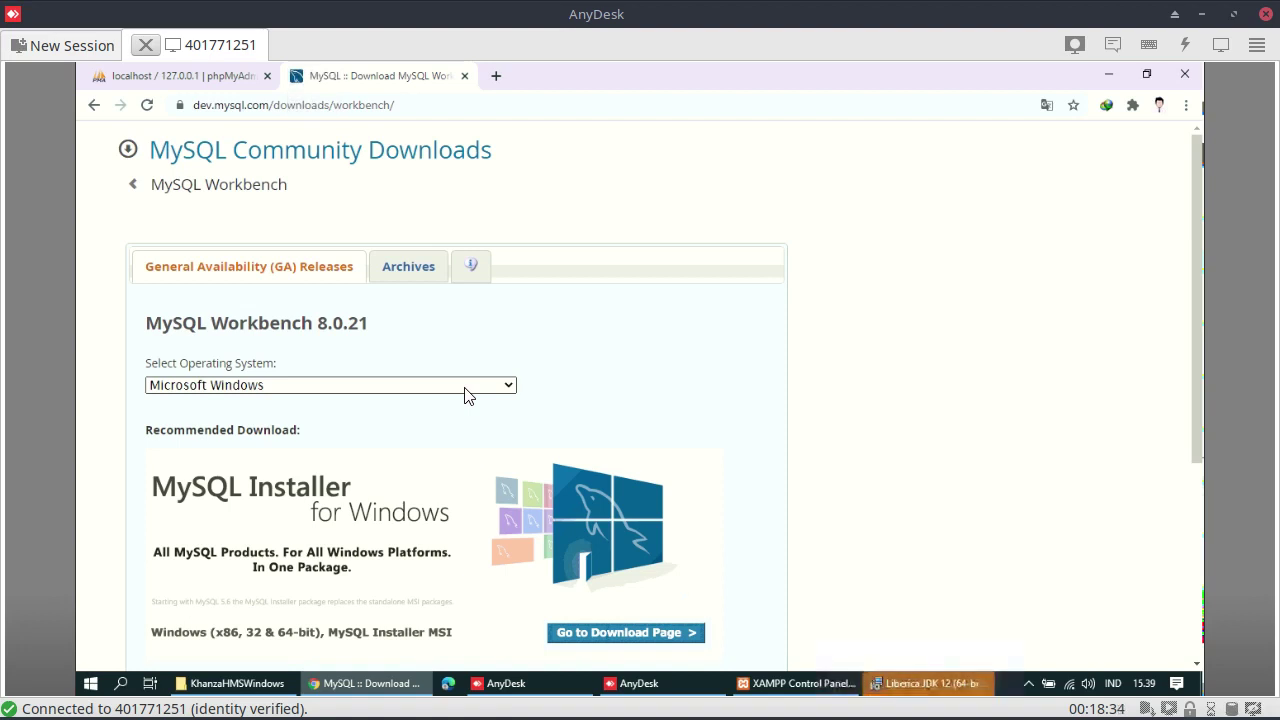
scroll(622, 502, down, 3)
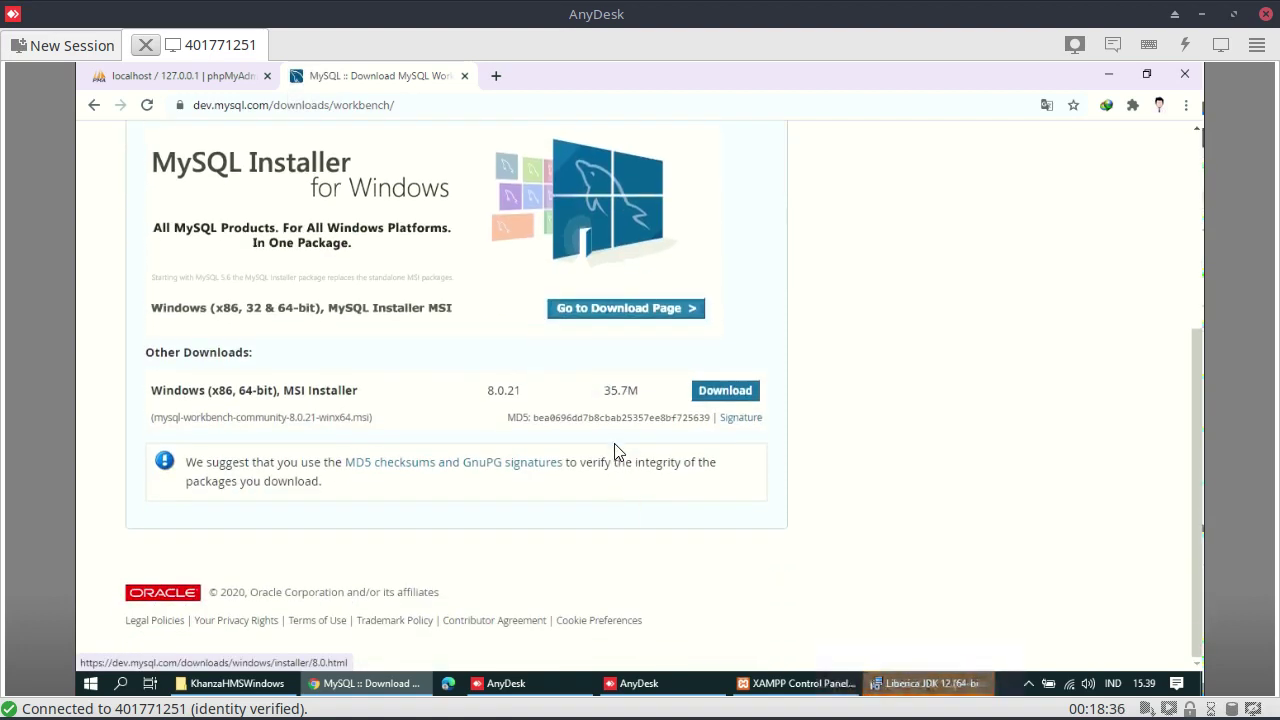
click(728, 394)
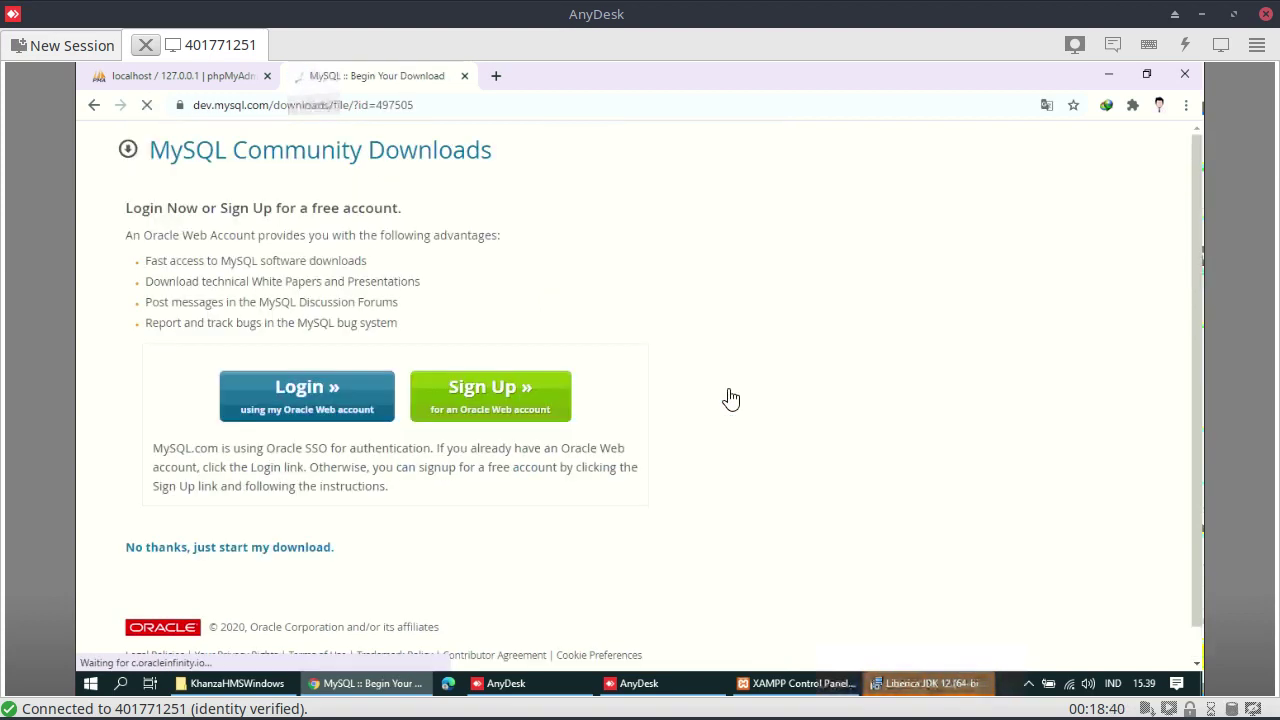
click(175, 551)
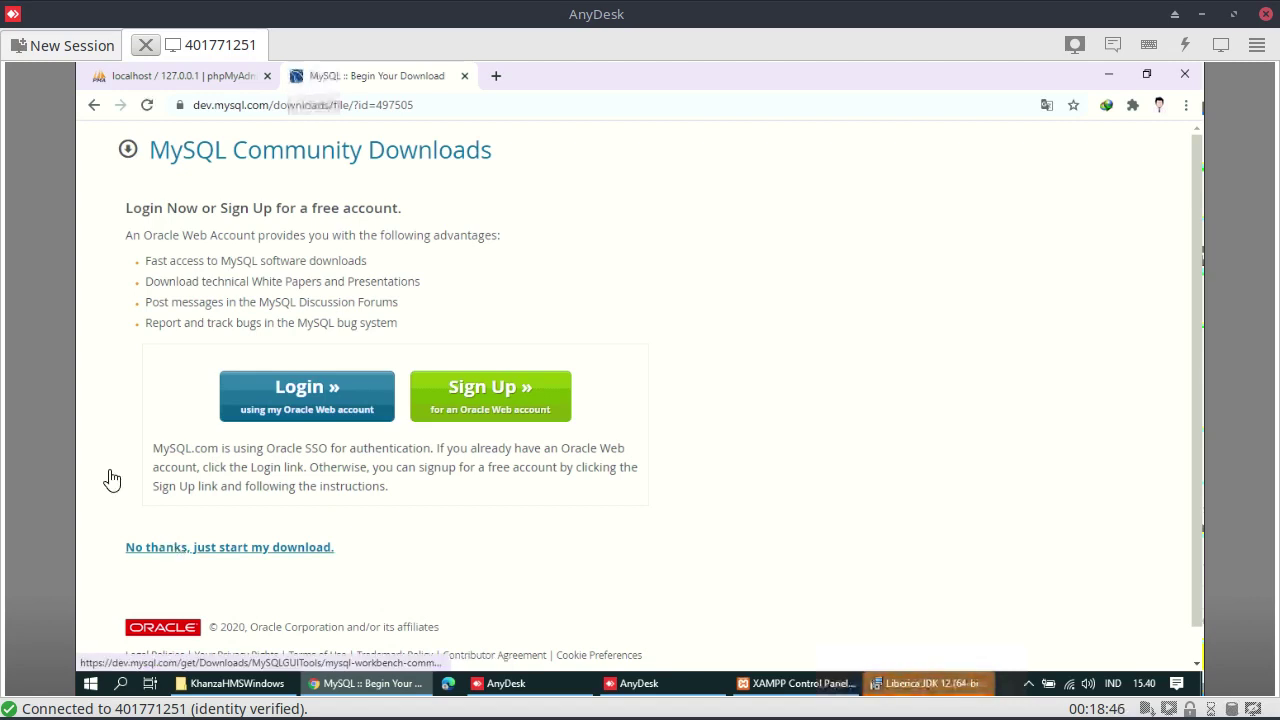
Drop the sik database, finish the Liberica JDK setup, and run the Workbench 8.0.21 MSI
click(128, 76)
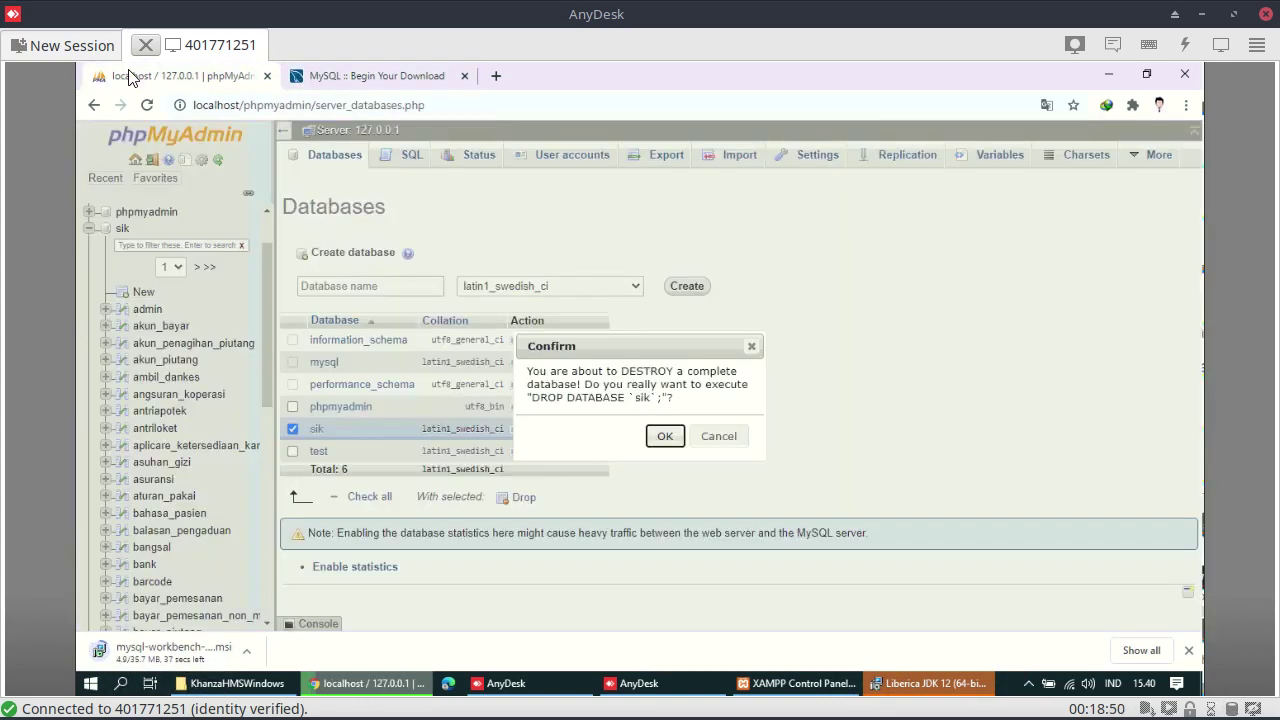
click(664, 441)
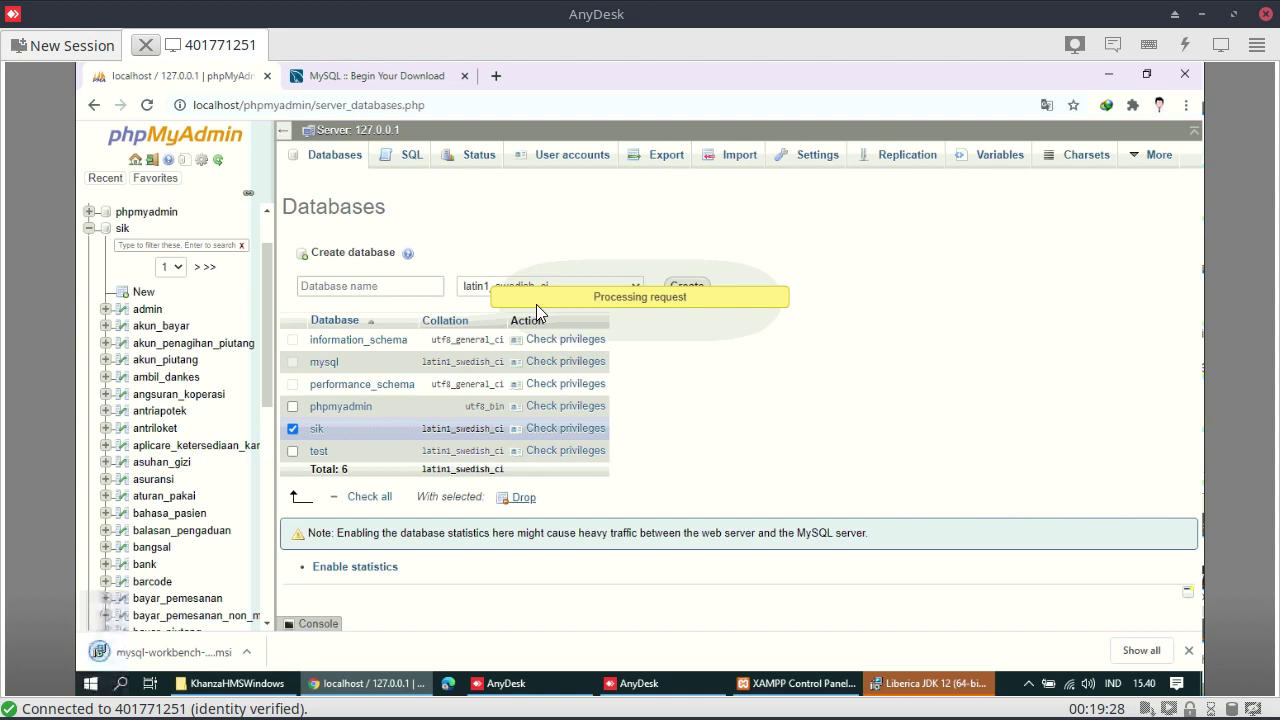
click(930, 684)
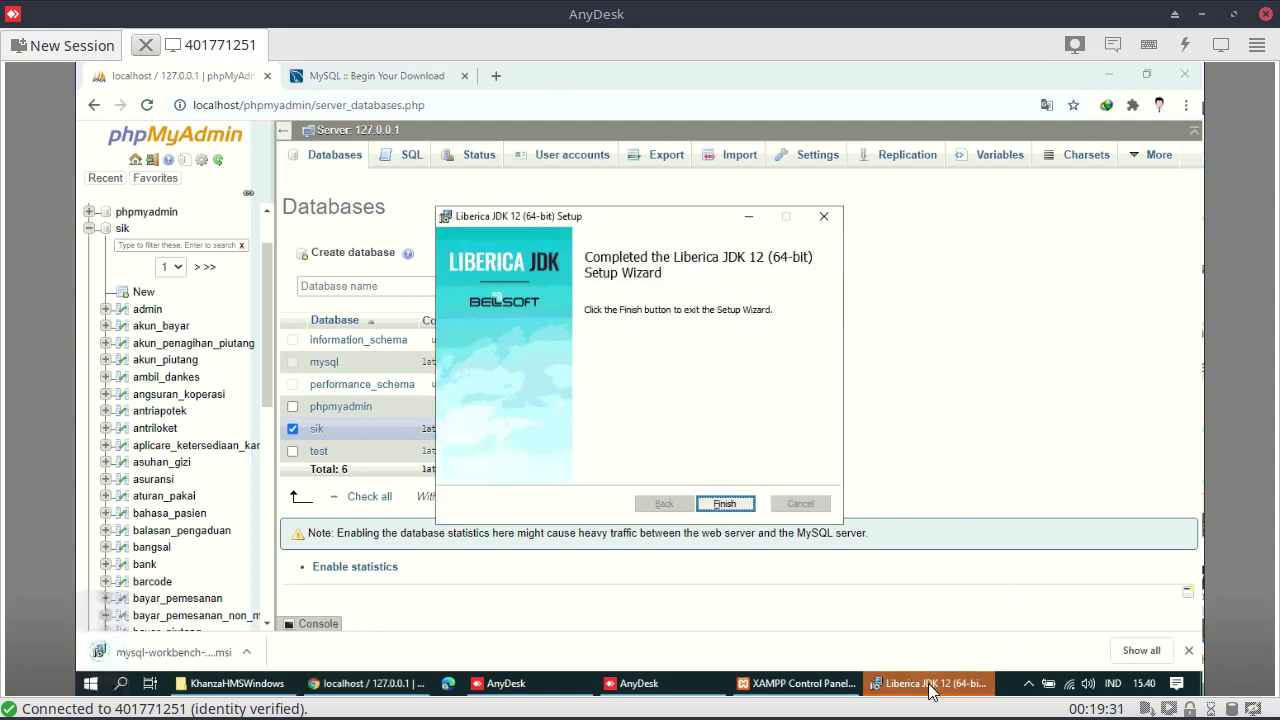
click(727, 503)
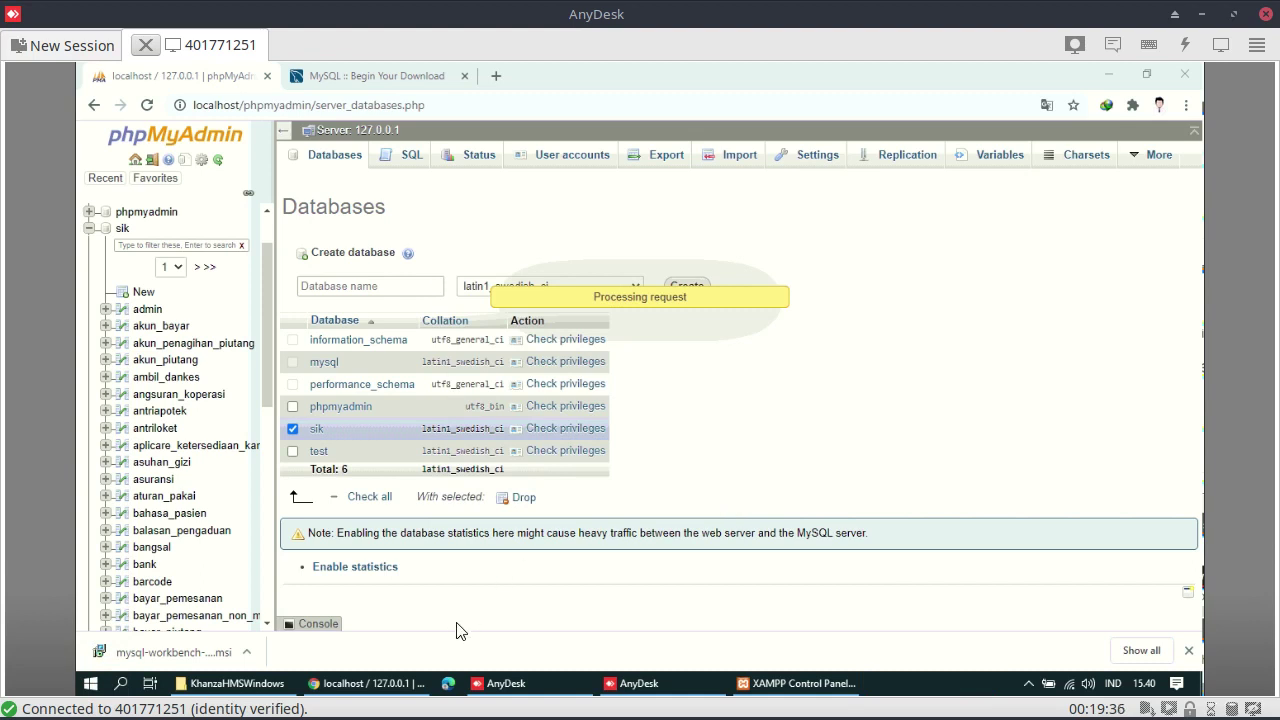
click(216, 650)
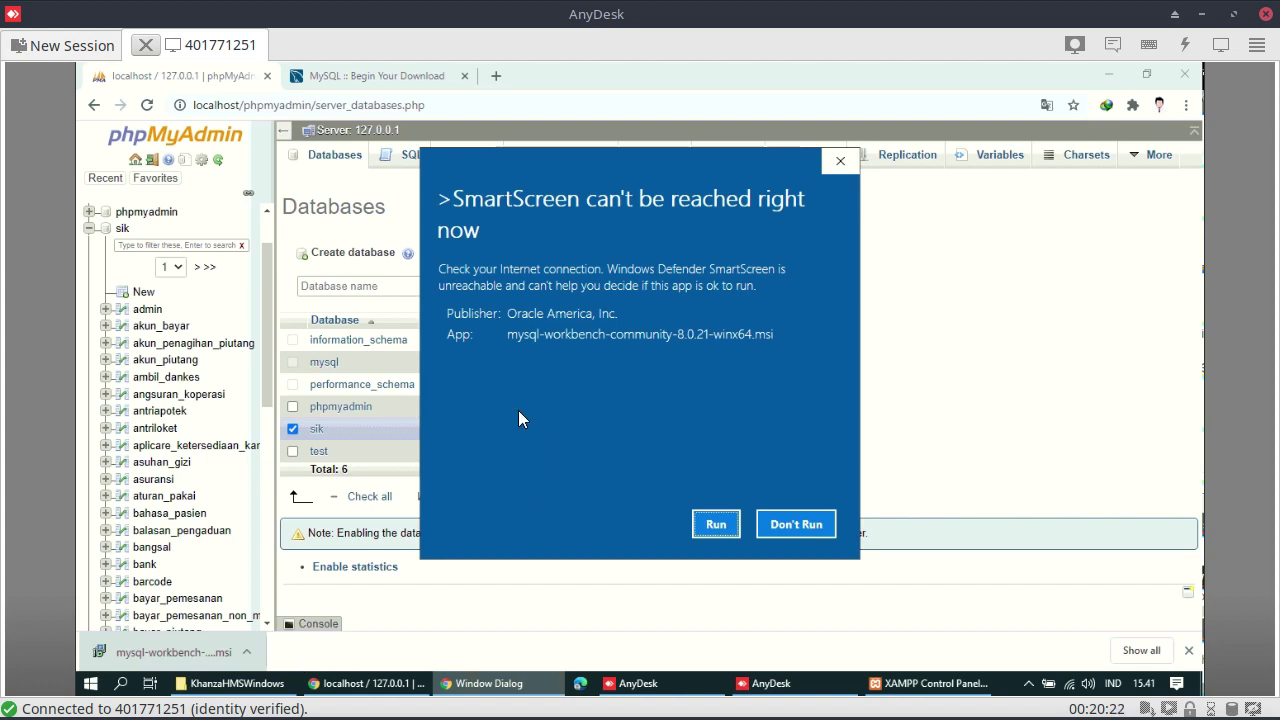
Let the Workbench installer run, acknowledge the Visual C++ 2019 notice, and request prerequisites
click(719, 529)
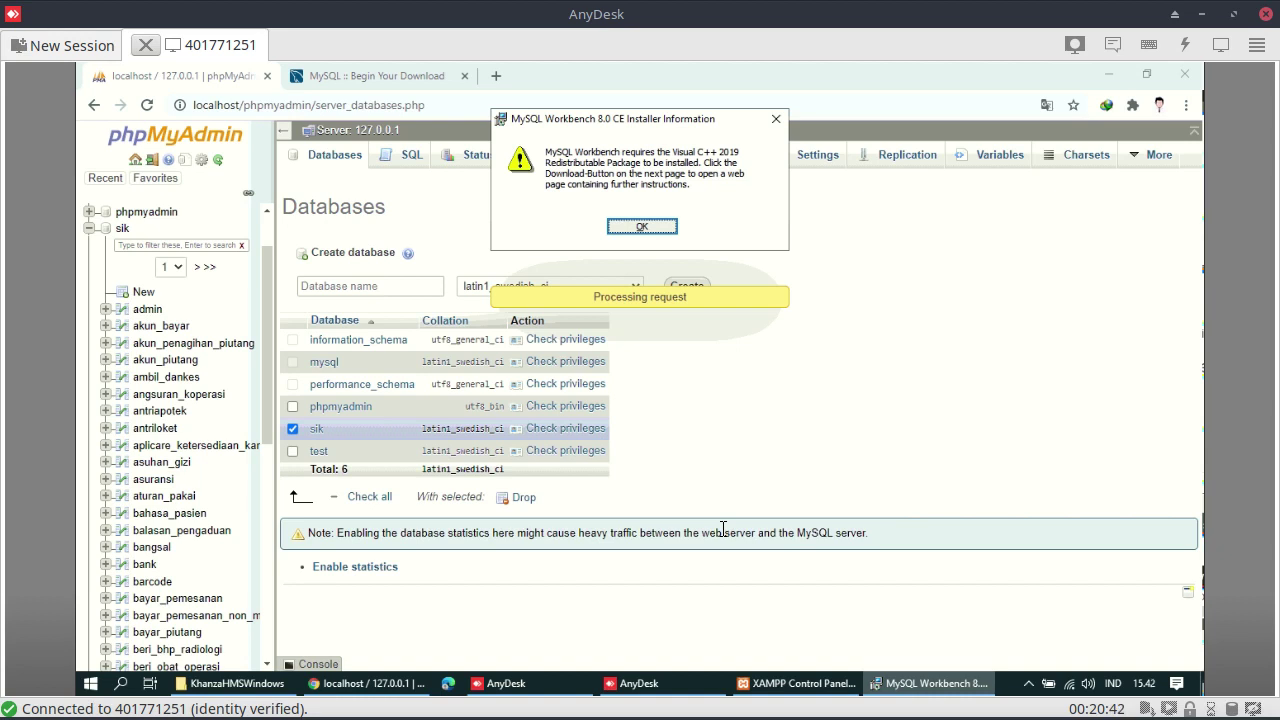
click(646, 227)
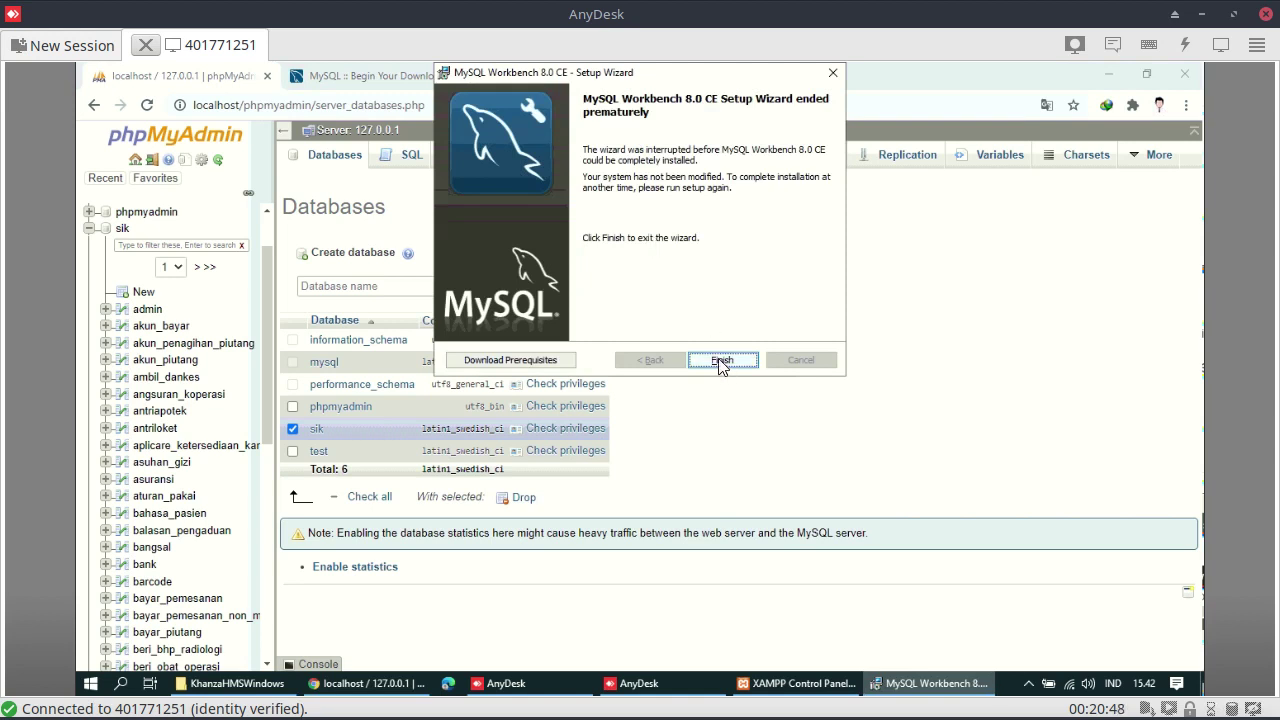
click(496, 358)
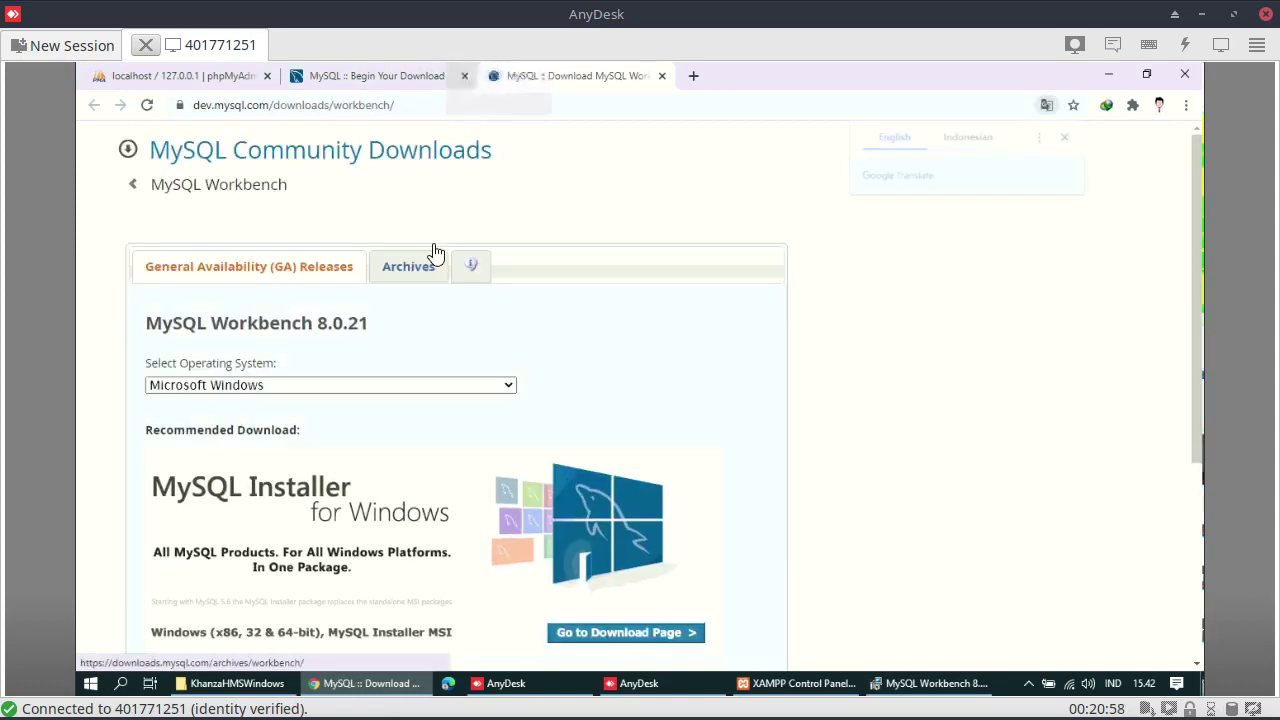
Keep Microsoft Windows as the operating system on the Workbench 8.0.21 download page
click(437, 385)
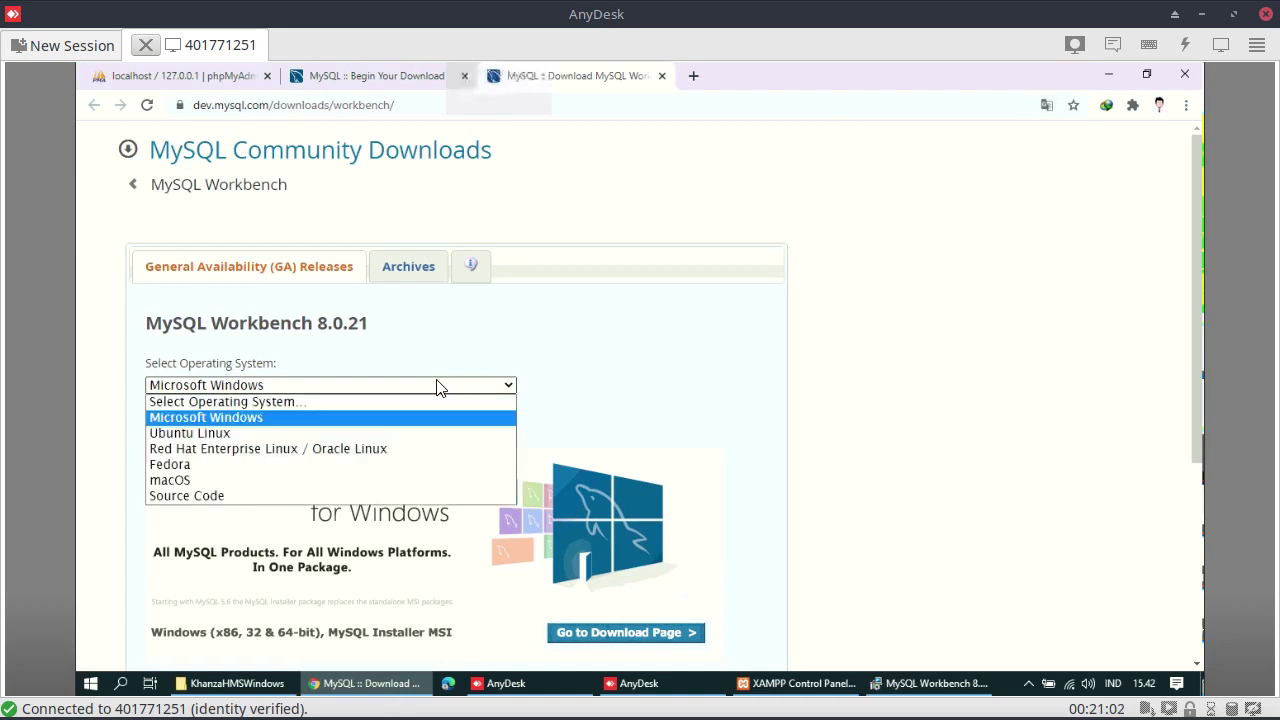
click(437, 385)
scroll(771, 389, down, 3)
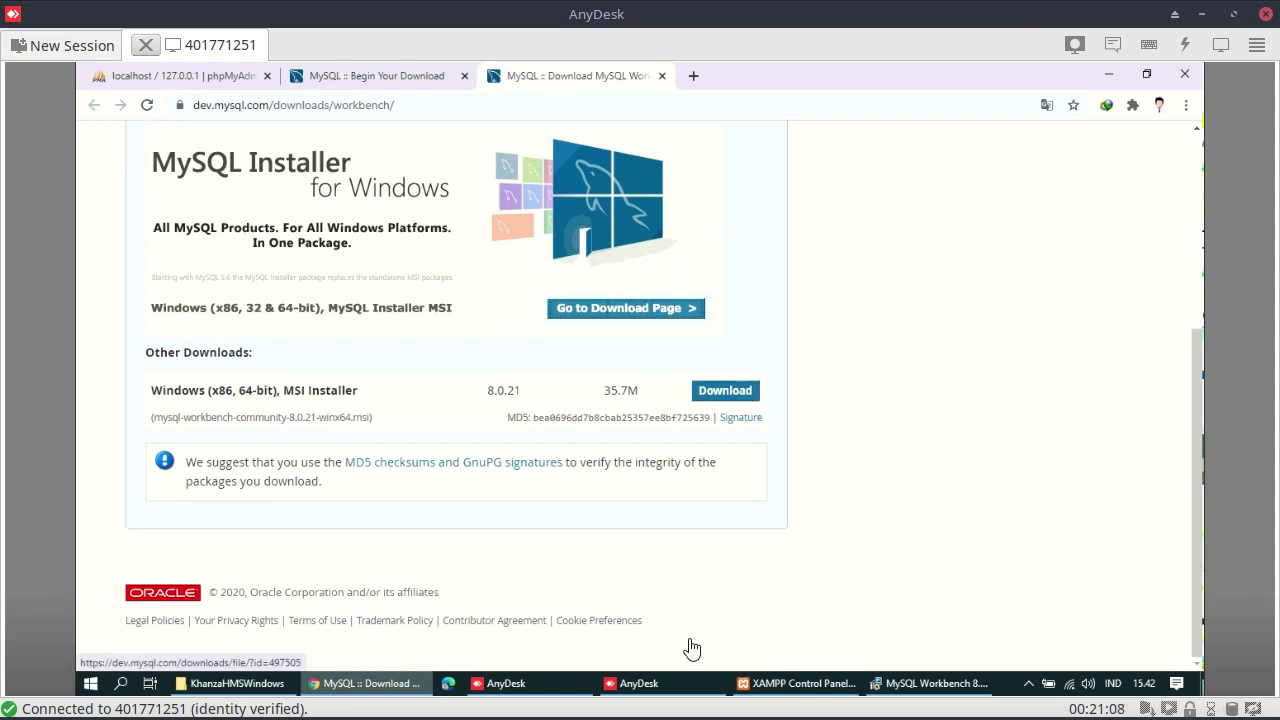
Close the failed MySQL Workbench setup wizard with Finish
click(898, 688)
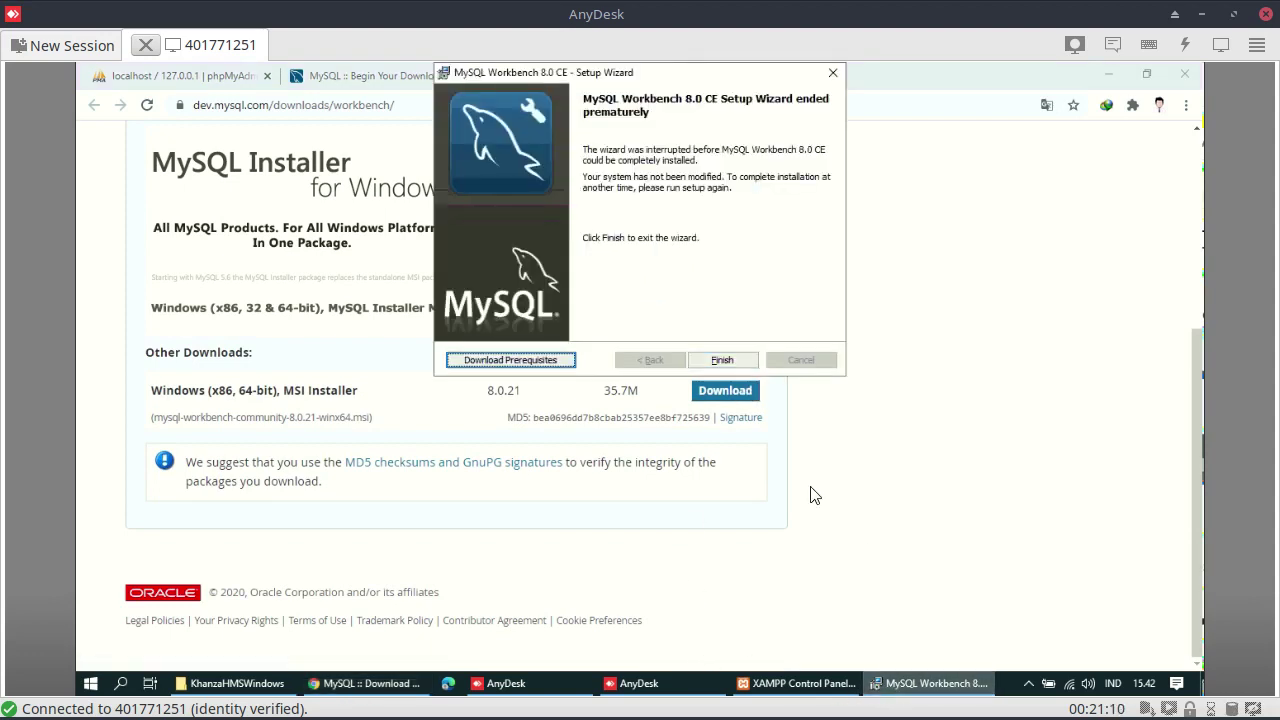
click(722, 362)
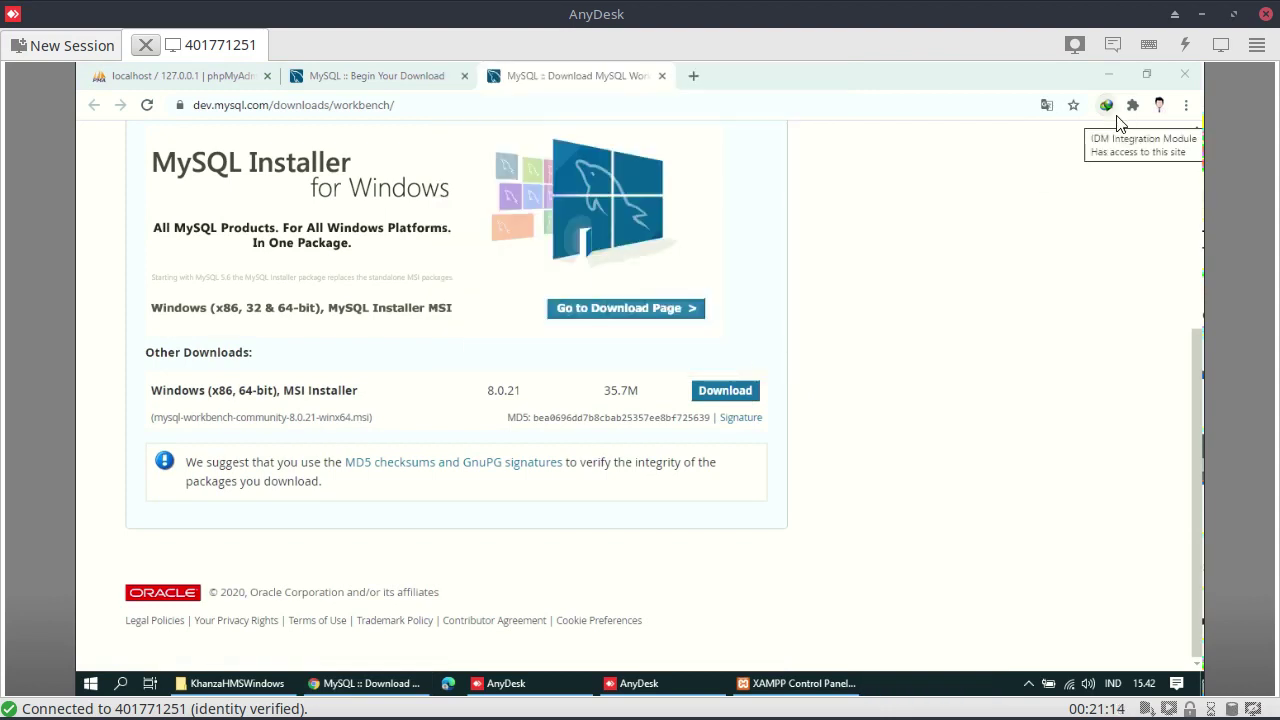
click(1186, 106)
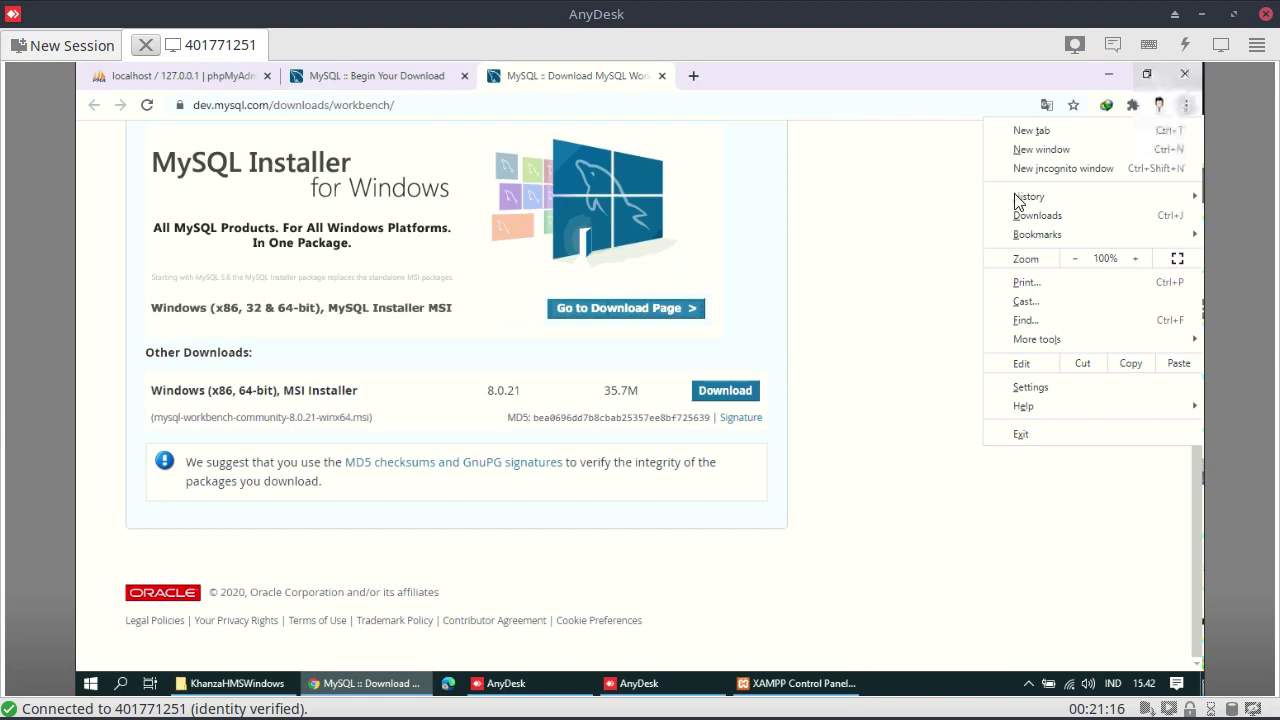
Rerun the Workbench MSI from Chrome Downloads, then search for 'visual c++ 2019 redistributable'
click(1010, 218)
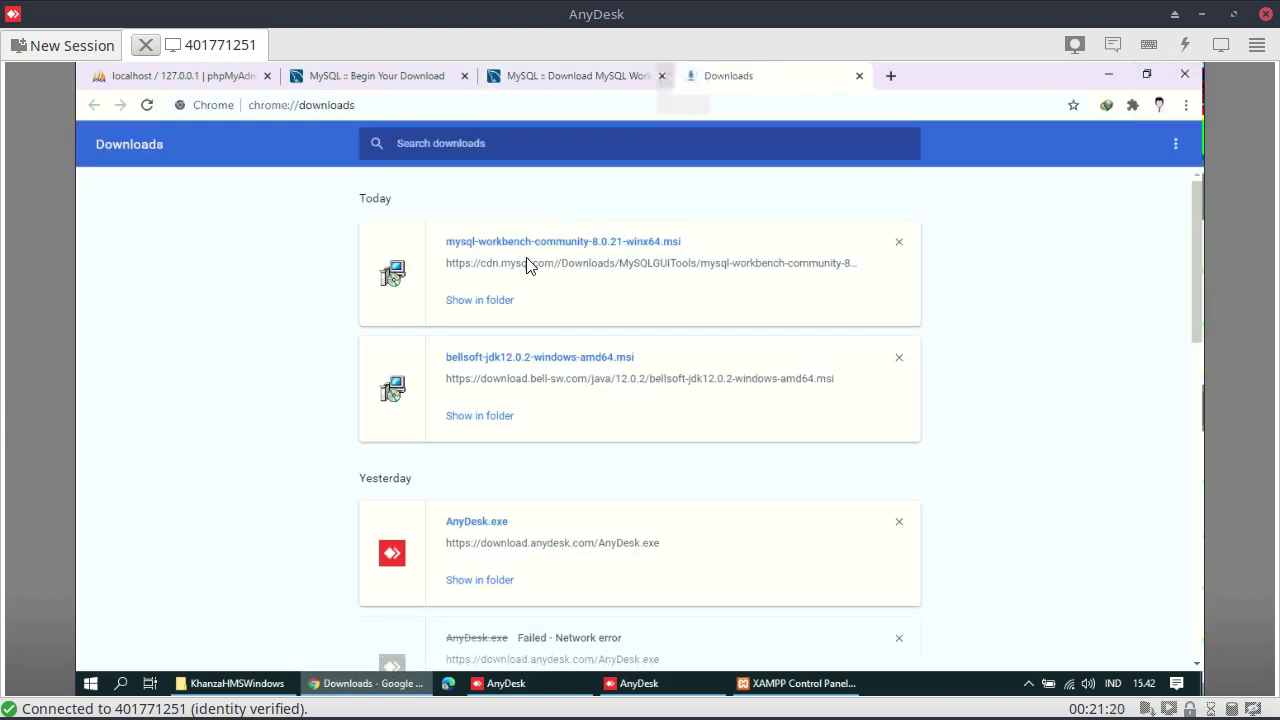
click(531, 248)
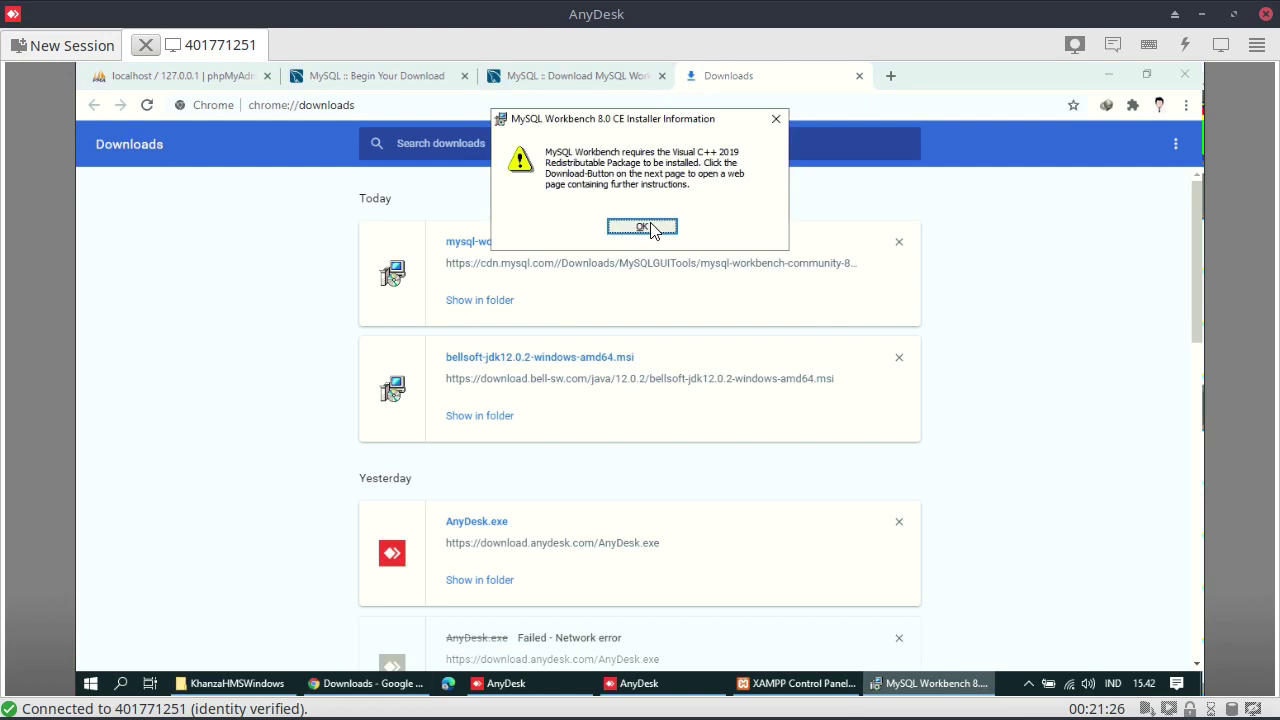
click(466, 104)
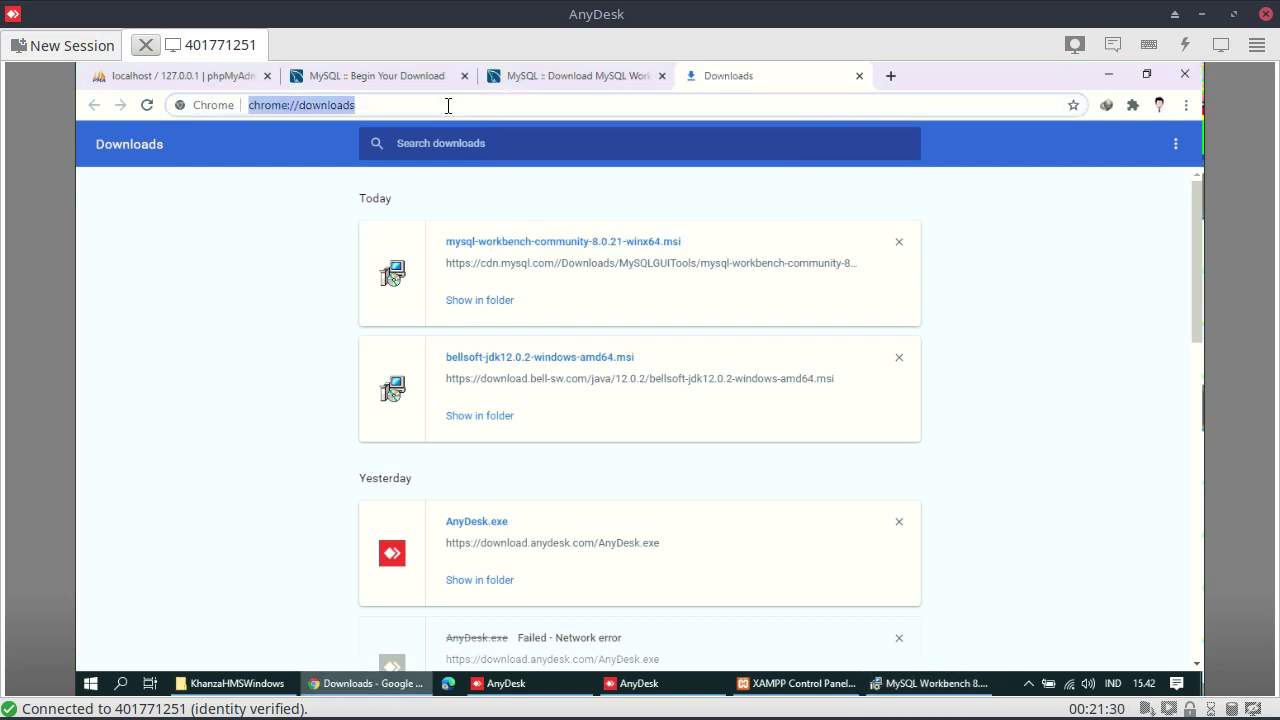
text(visual )
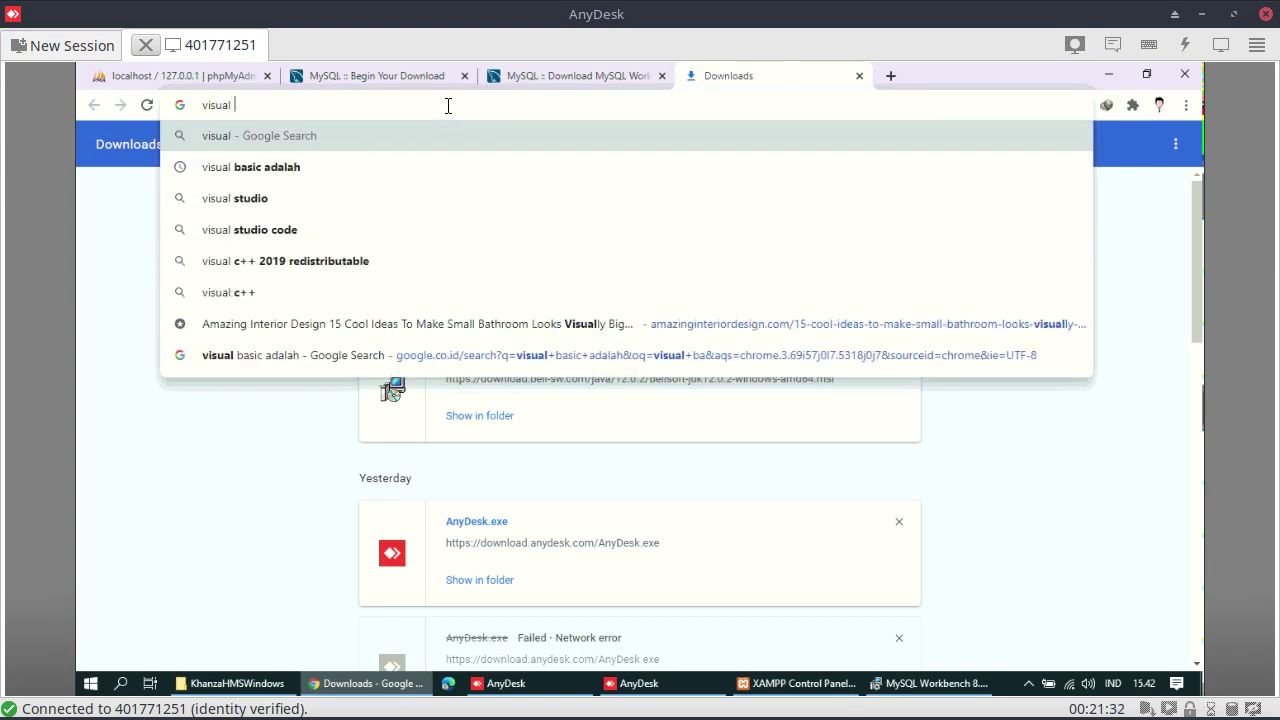
text(c++)
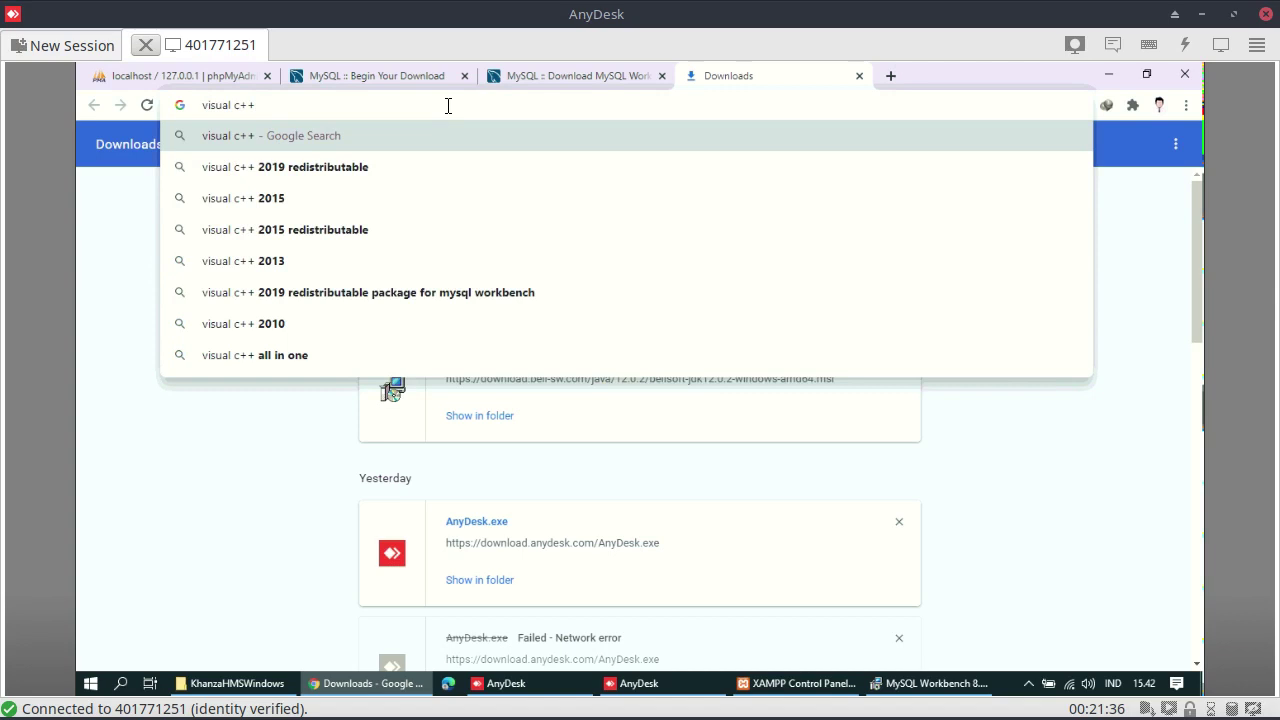
key(Down)
key(Return)
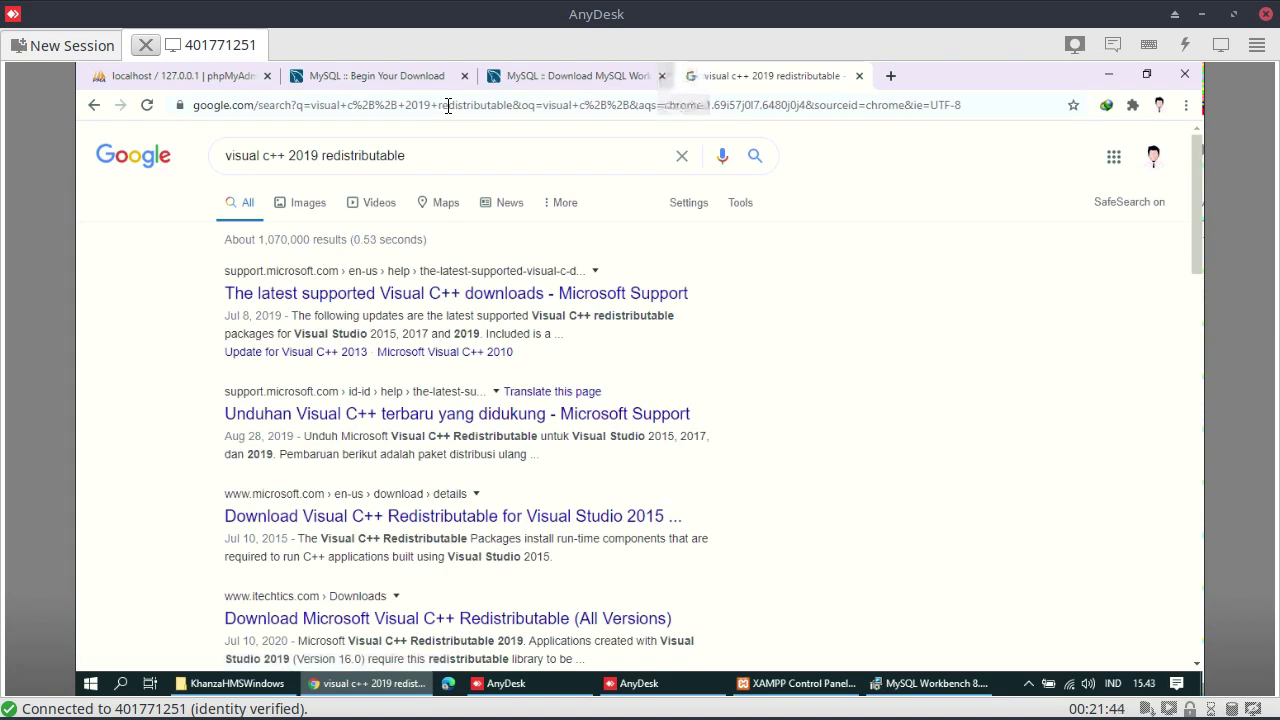
Open Microsoft's 'The latest supported Visual C++ downloads' page and find the 2015–2019 section
click(516, 296)
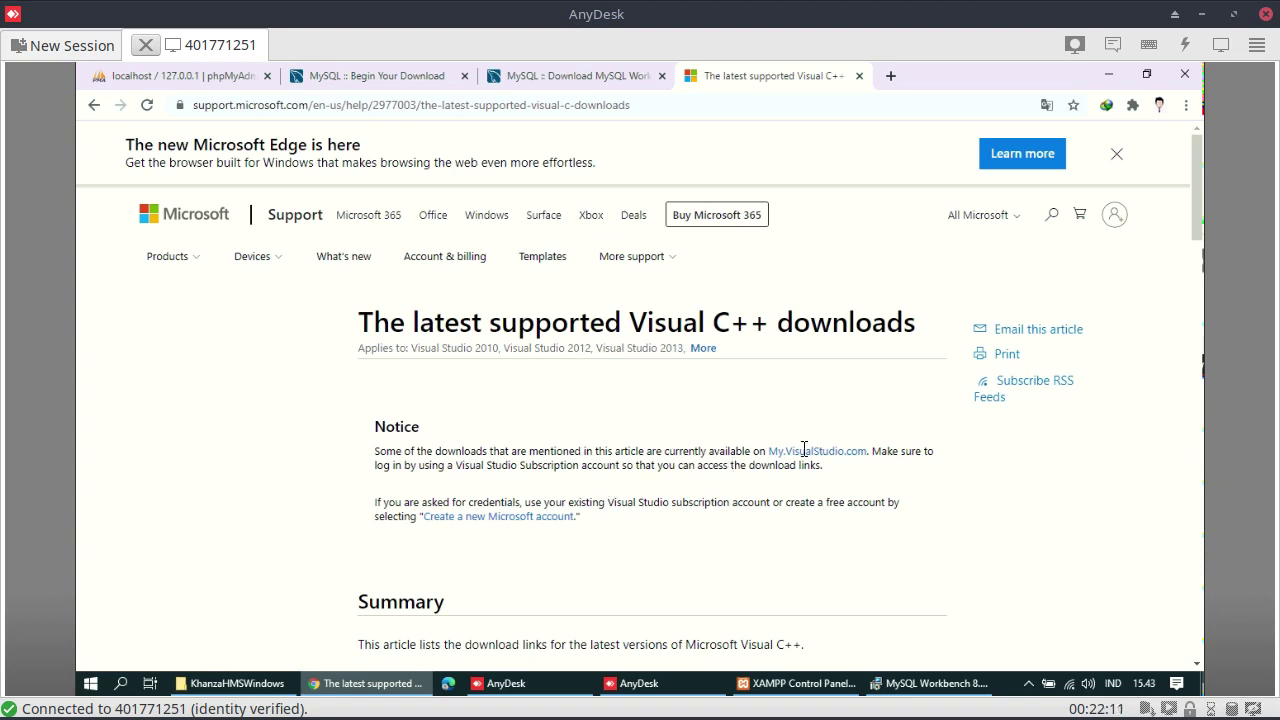
scroll(805, 452, down, 10)
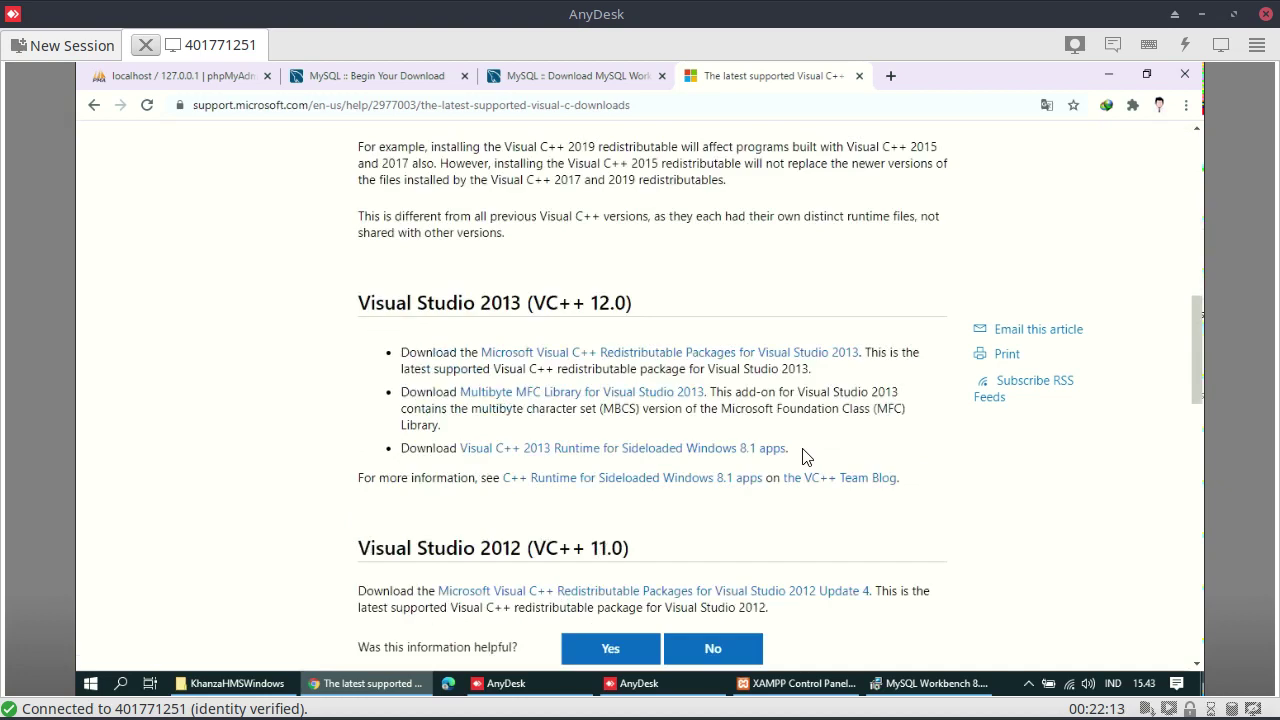
scroll(805, 455, up, 10)
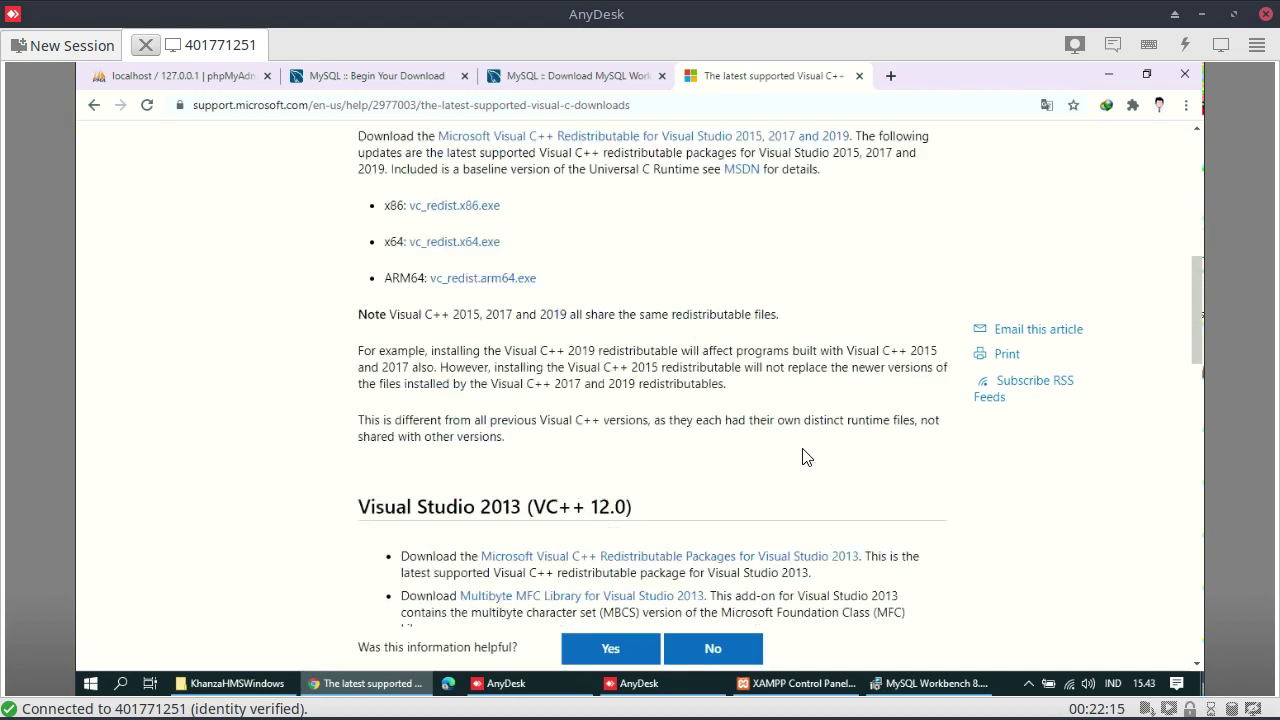
scroll(805, 456, up, 3)
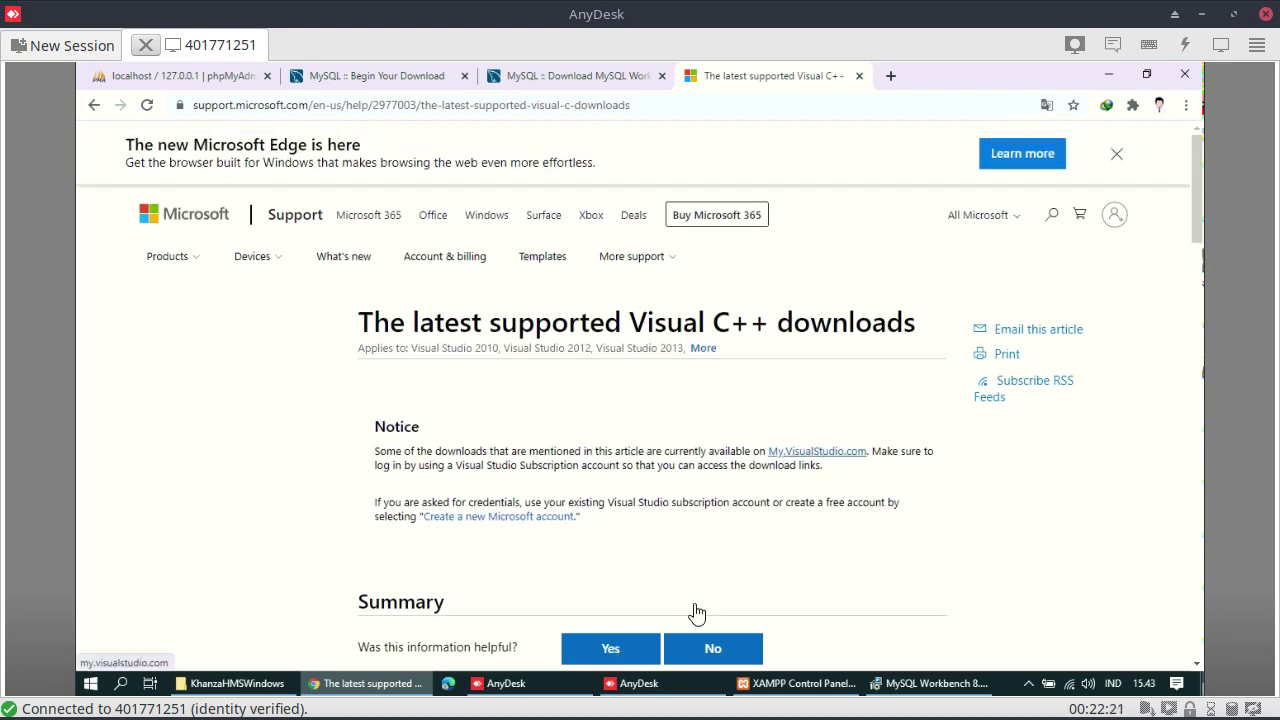
scroll(751, 523, down, 15)
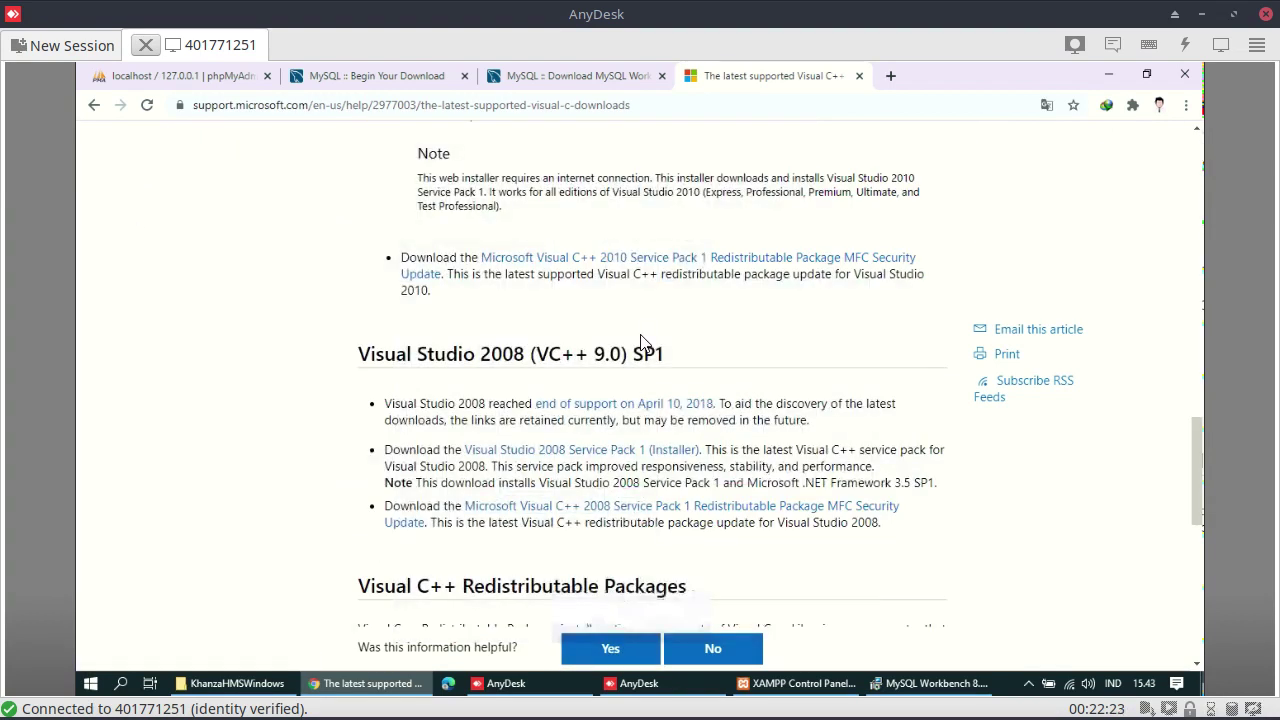
scroll(641, 342, up, 4)
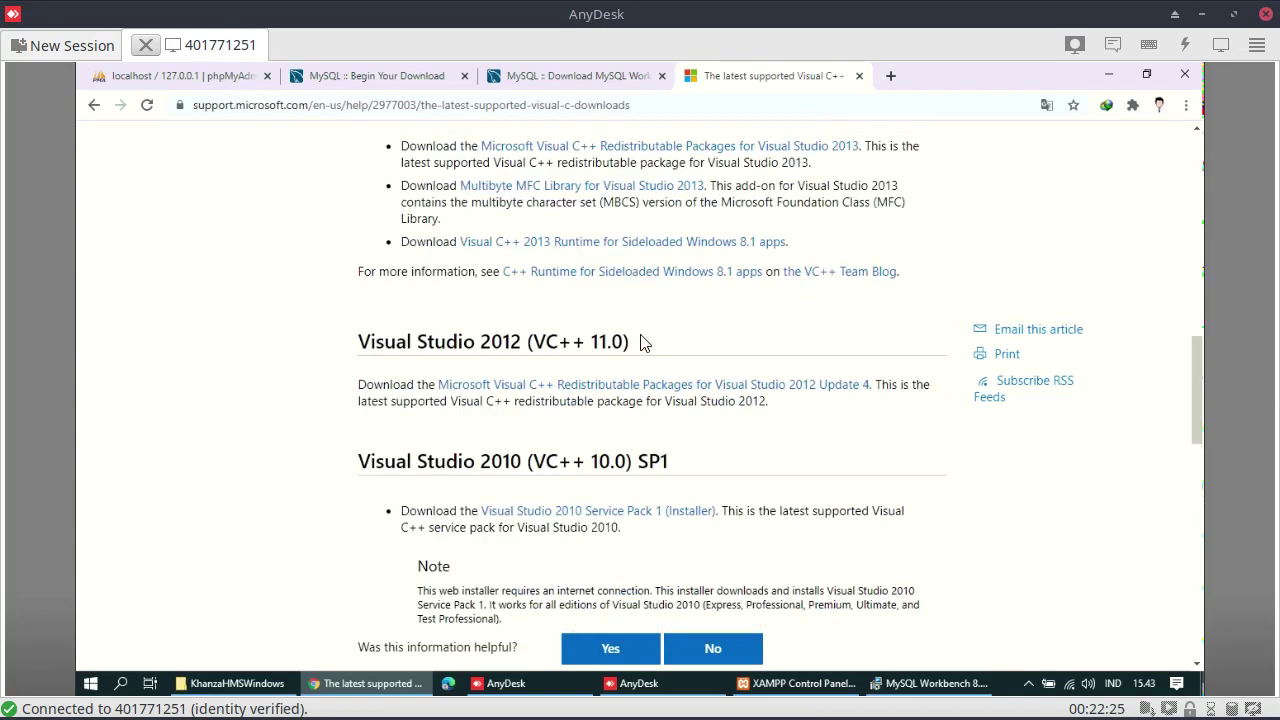
scroll(641, 342, up, 4)
scroll(641, 342, up, 4)
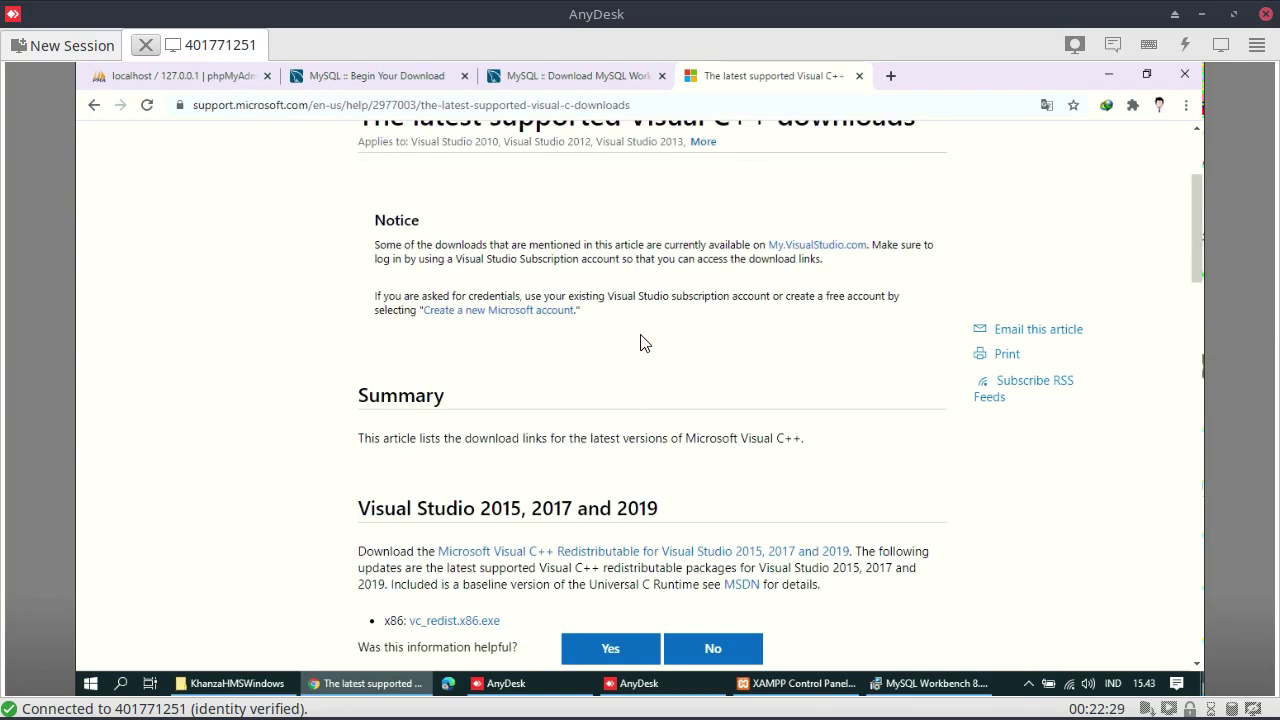
scroll(641, 342, down, 2)
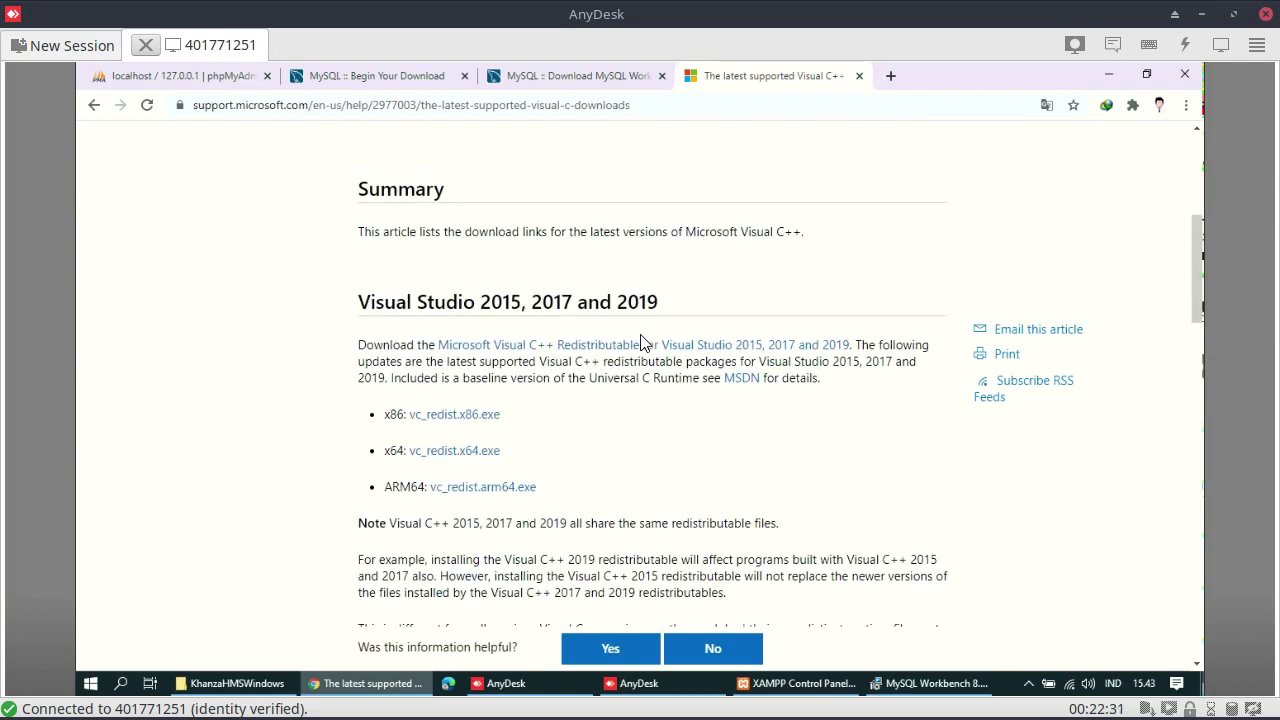
Download vc_redist.x64.exe, the x64 Visual C++ 2015–2019 redistributable
click(443, 453)
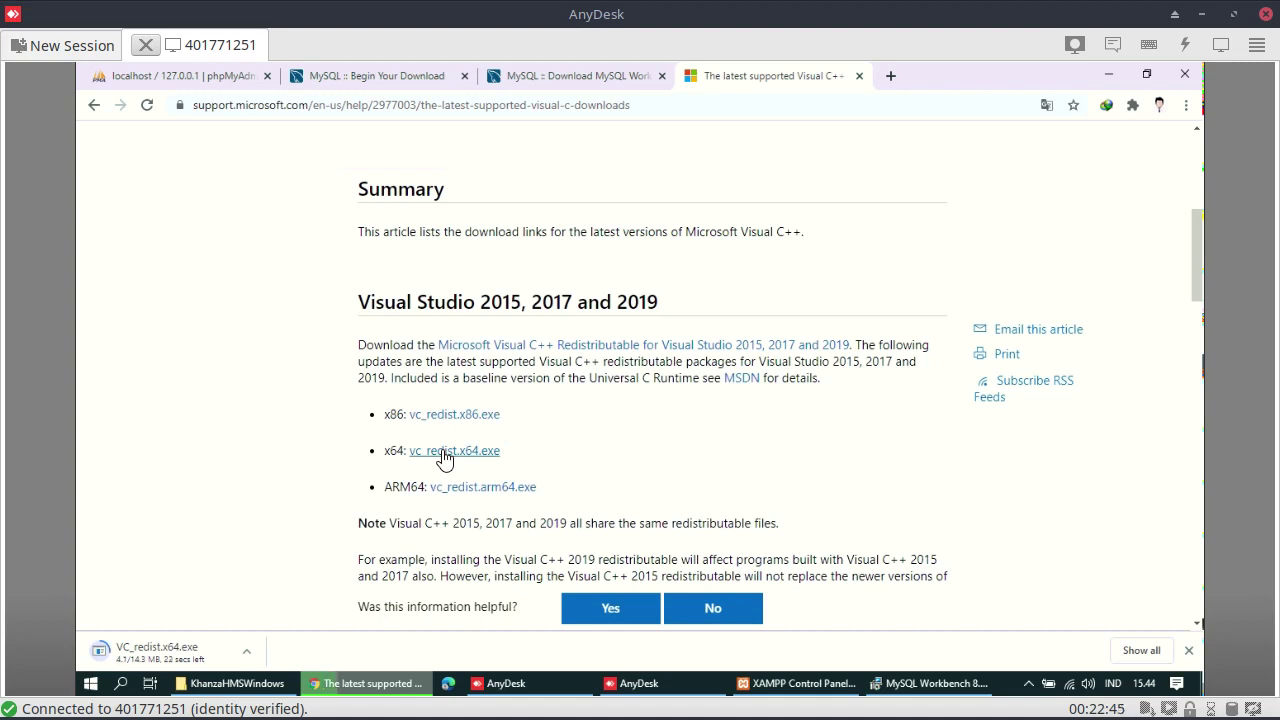
click(445, 452)
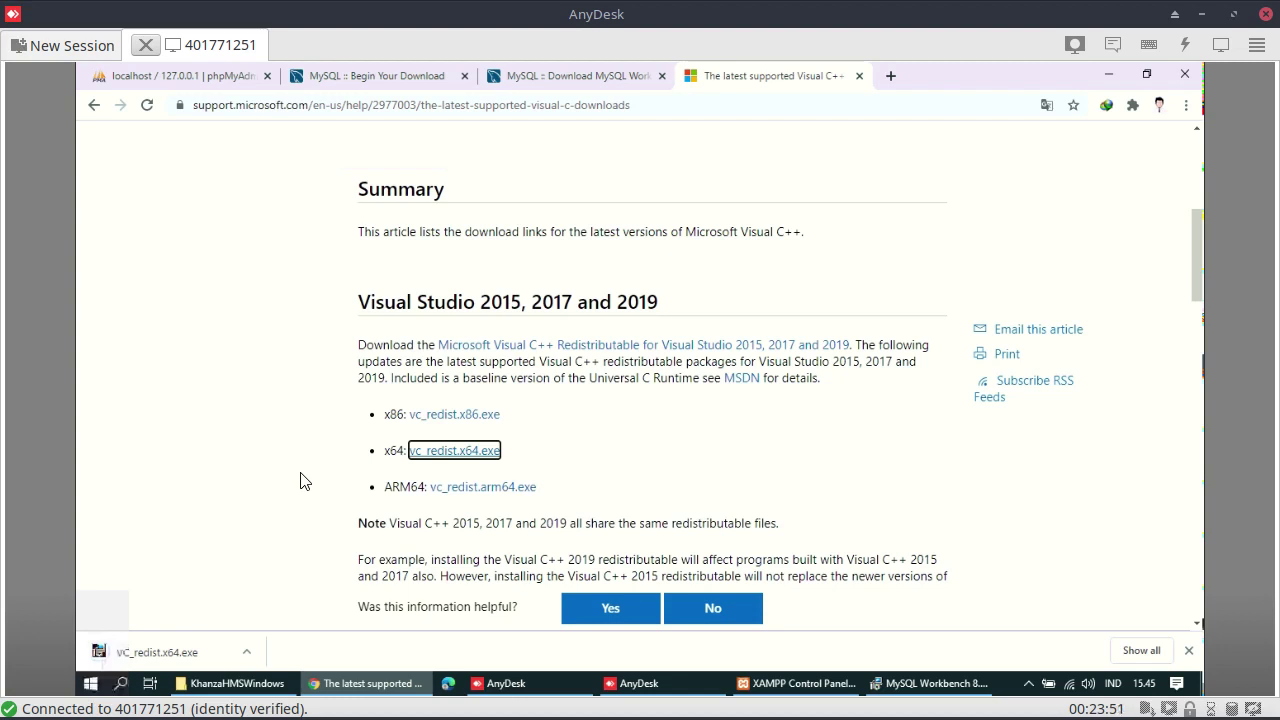
Run the downloaded VC_redist.x64.exe from the browser, allowing it past the security warning
click(246, 652)
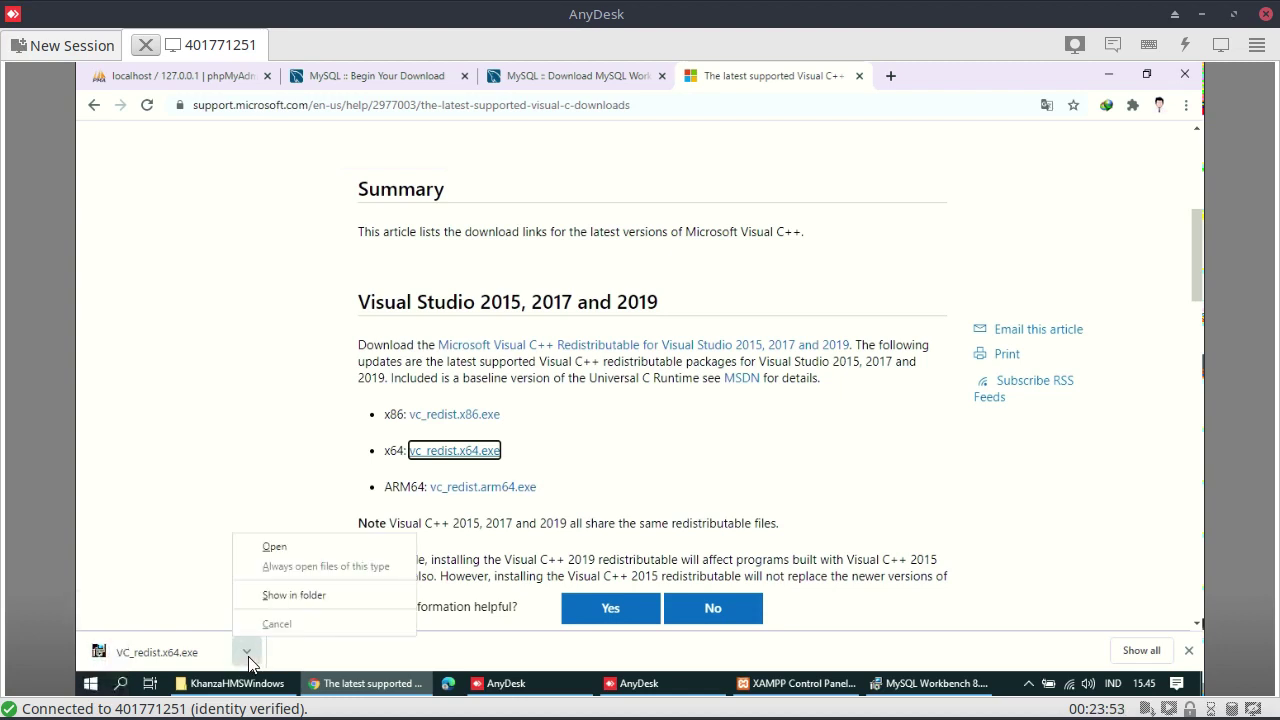
click(257, 555)
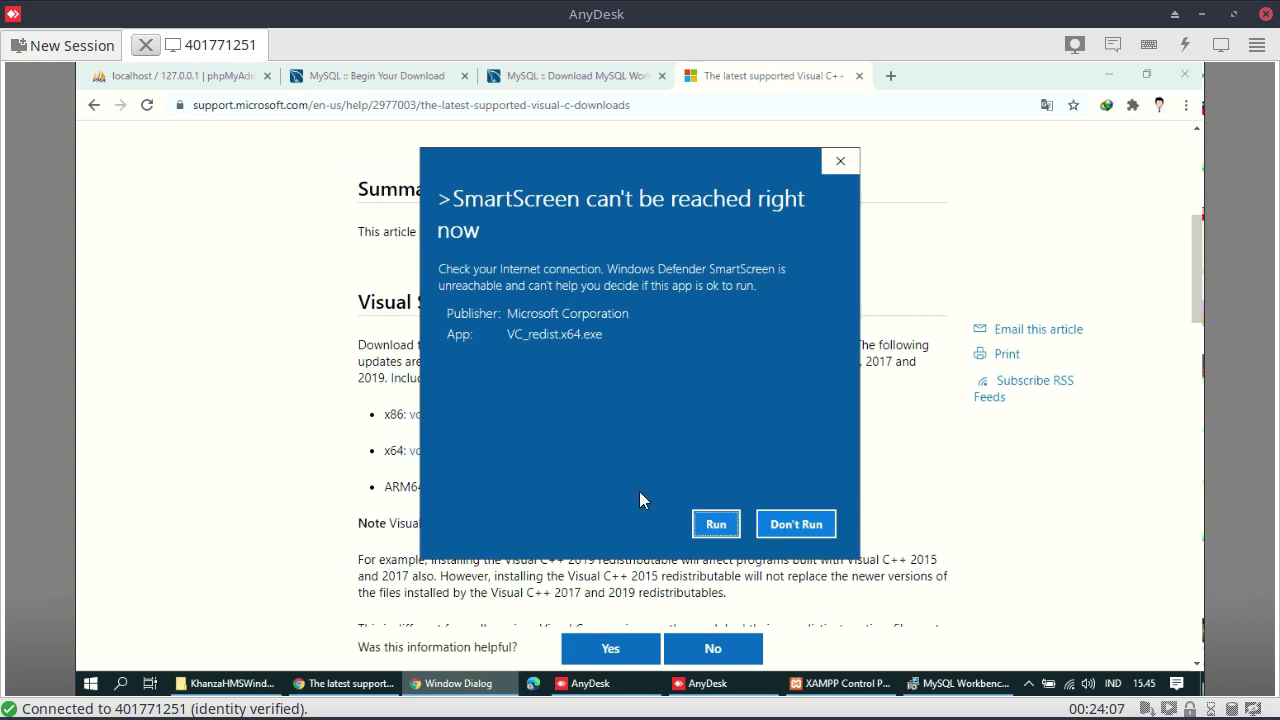
click(715, 525)
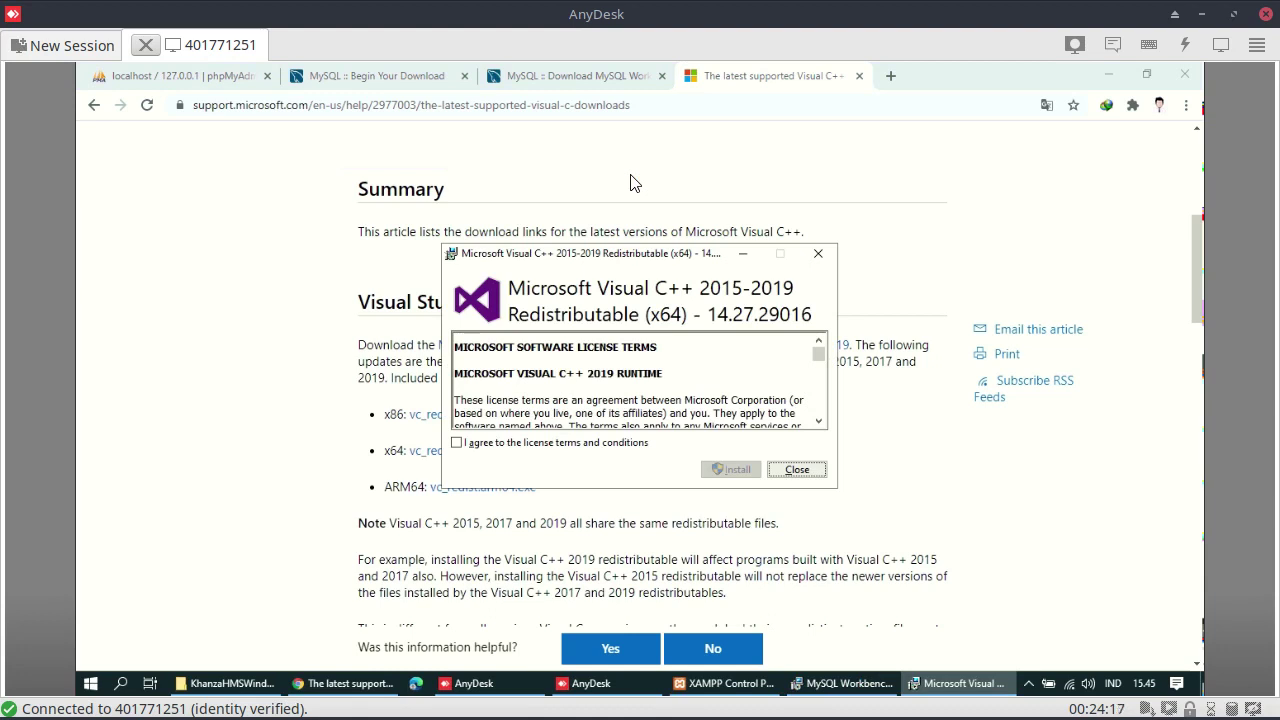
Accept the license, install the x64 redistributable, dismiss the reboot notice, and close setup
click(457, 443)
click(728, 470)
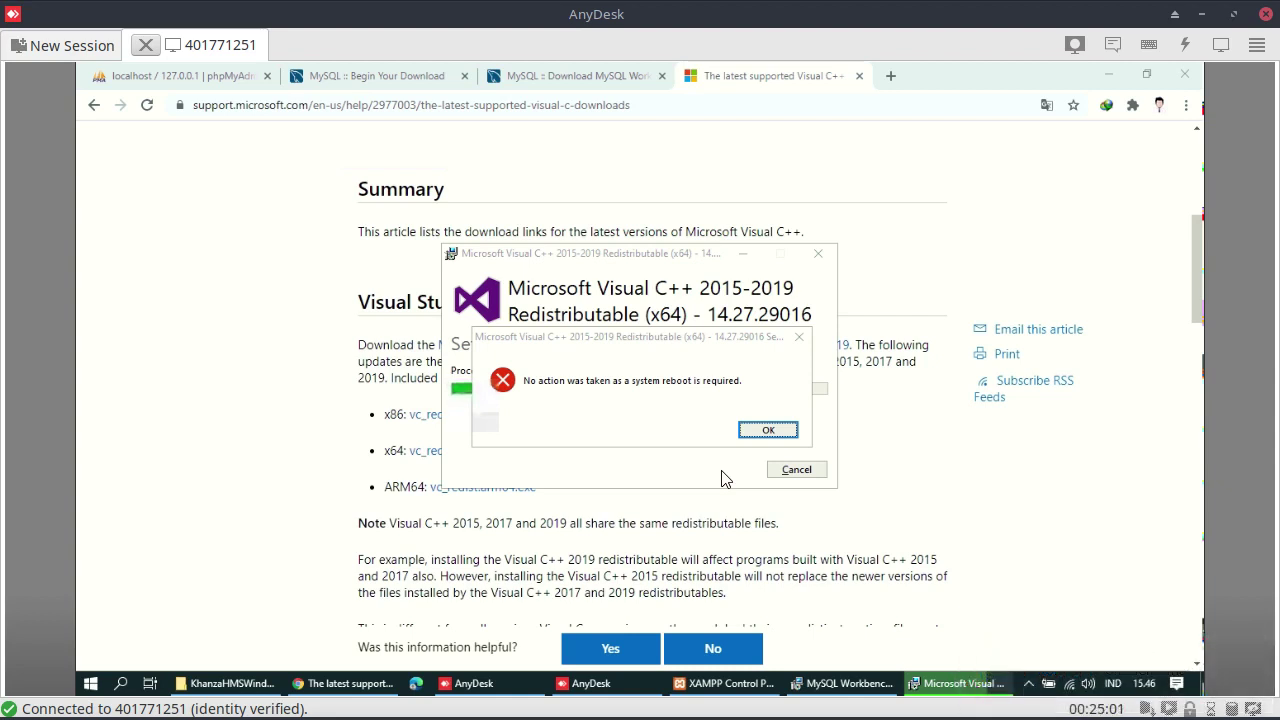
click(768, 430)
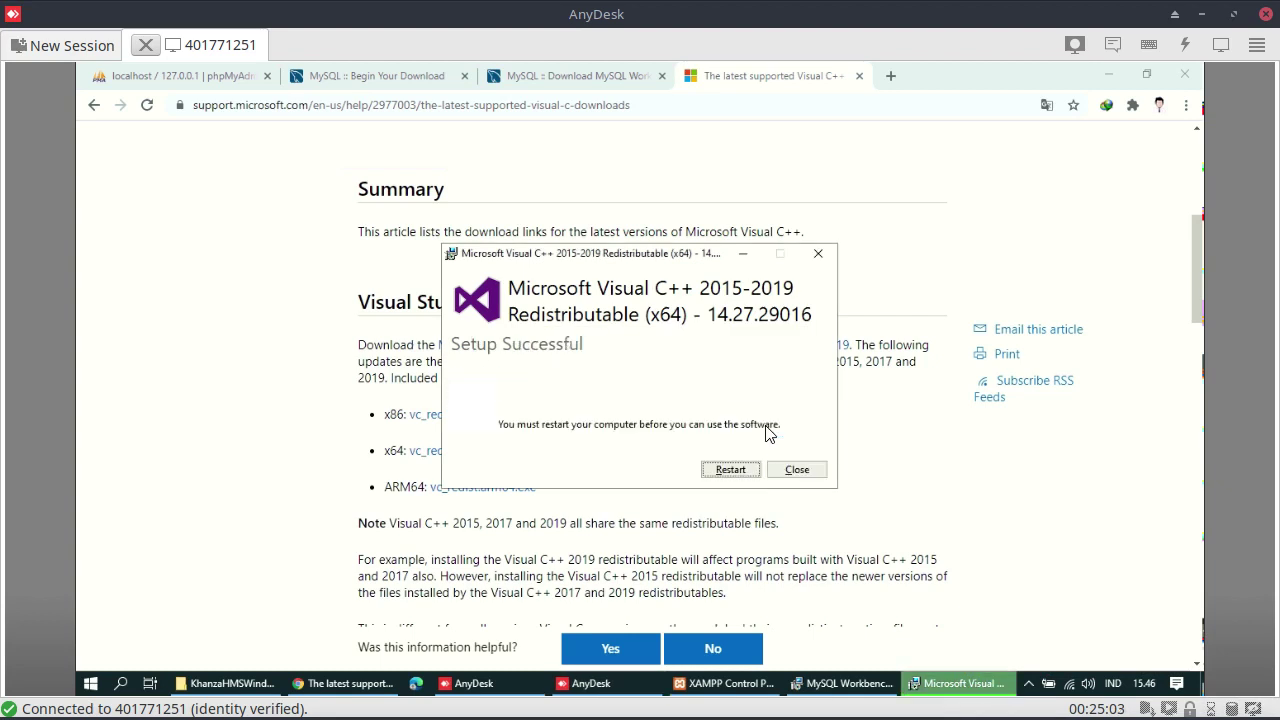
click(790, 471)
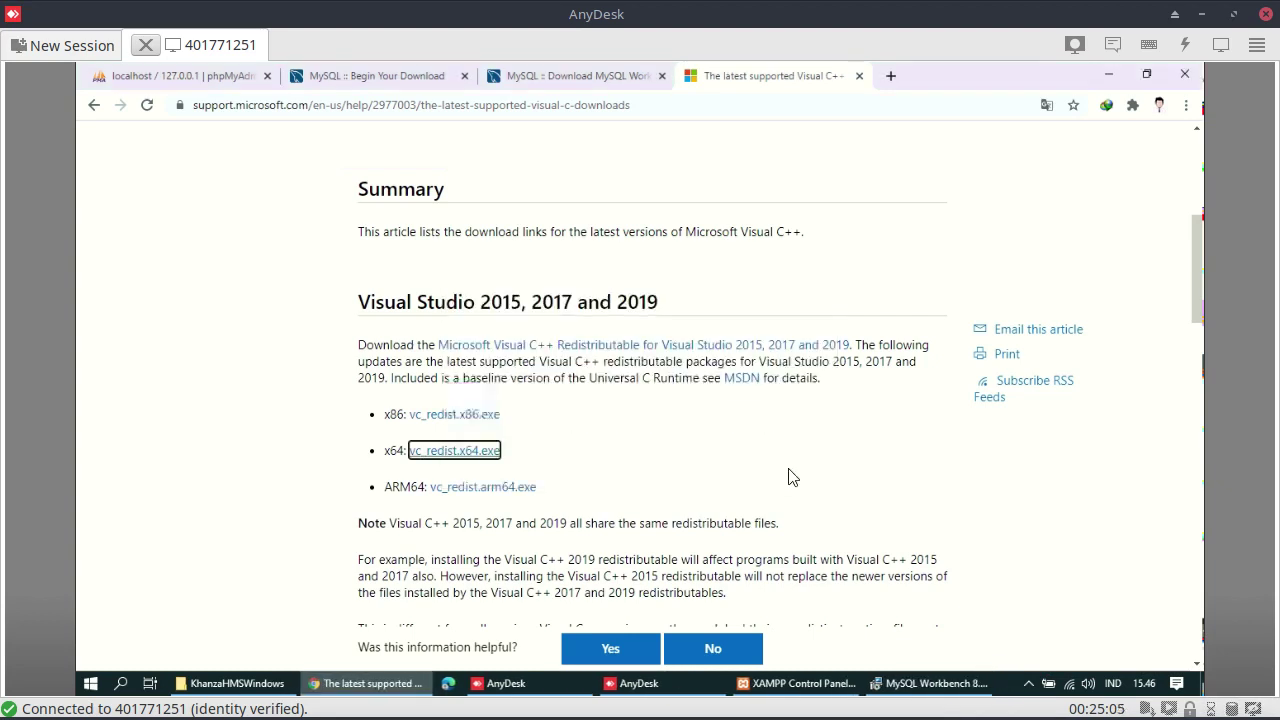
Dismiss the aborted Workbench setup and relaunch the Workbench installer from Chrome's Downloads
click(906, 684)
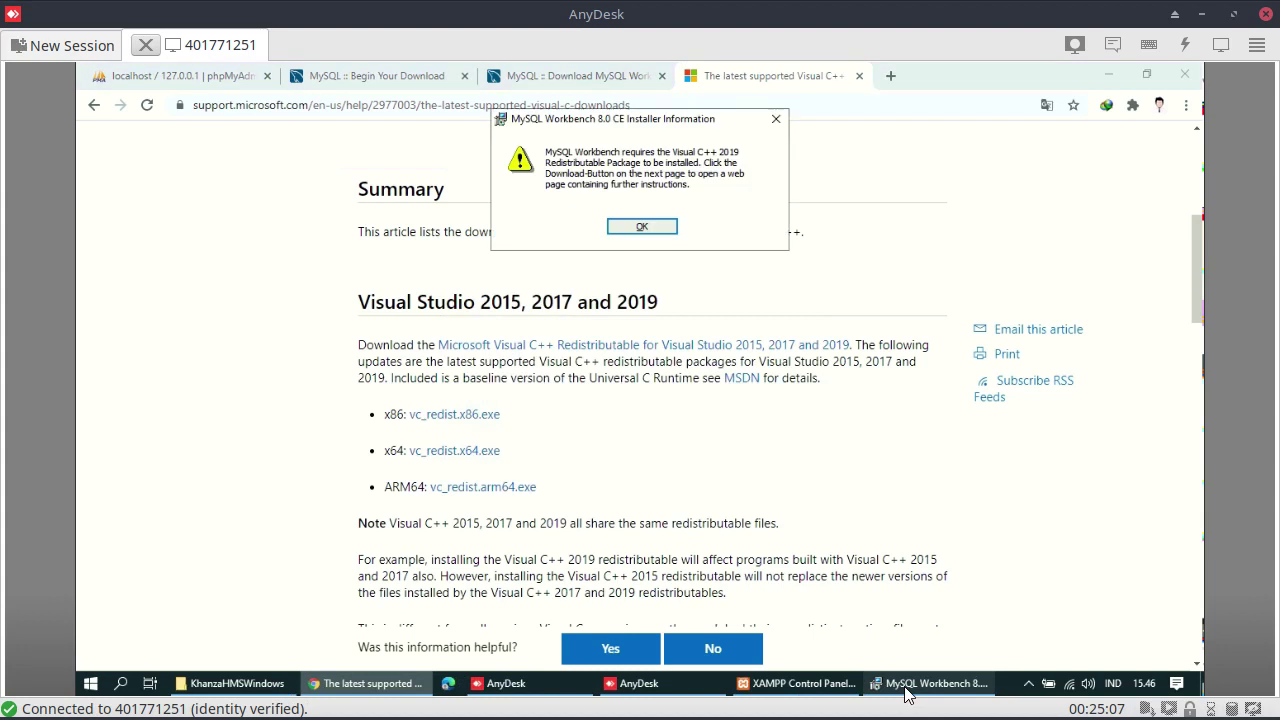
click(645, 229)
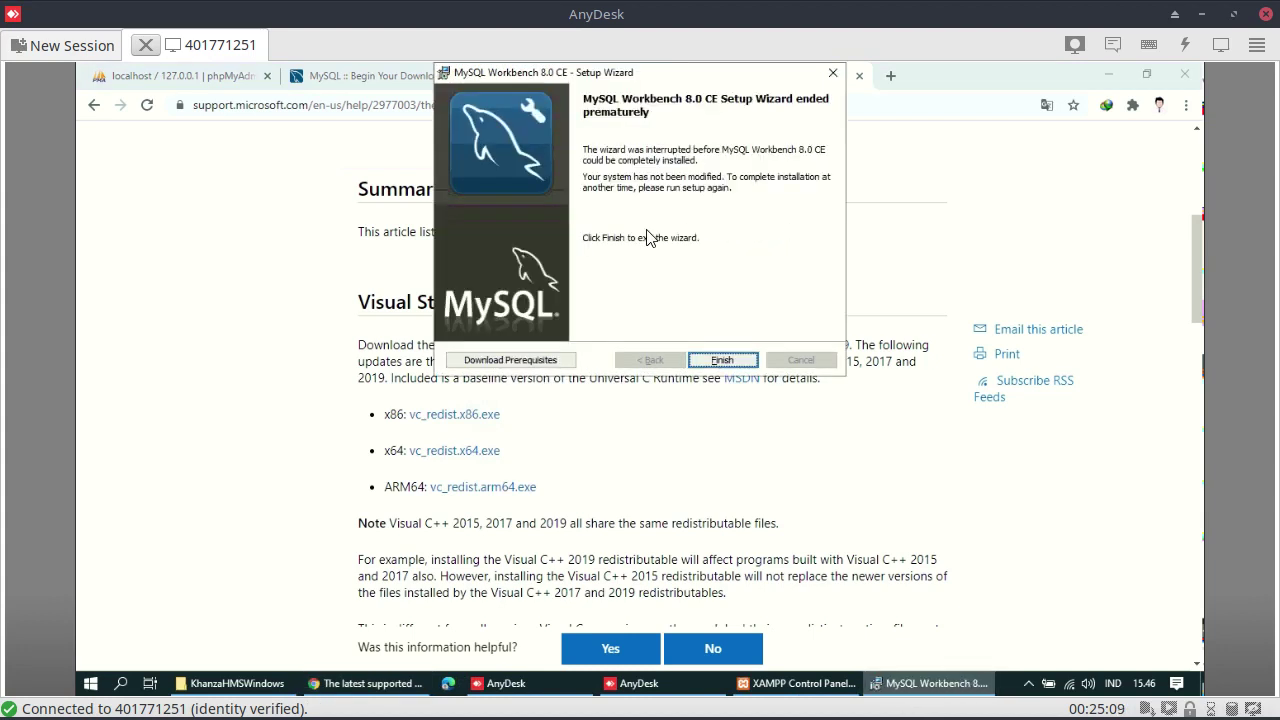
click(722, 360)
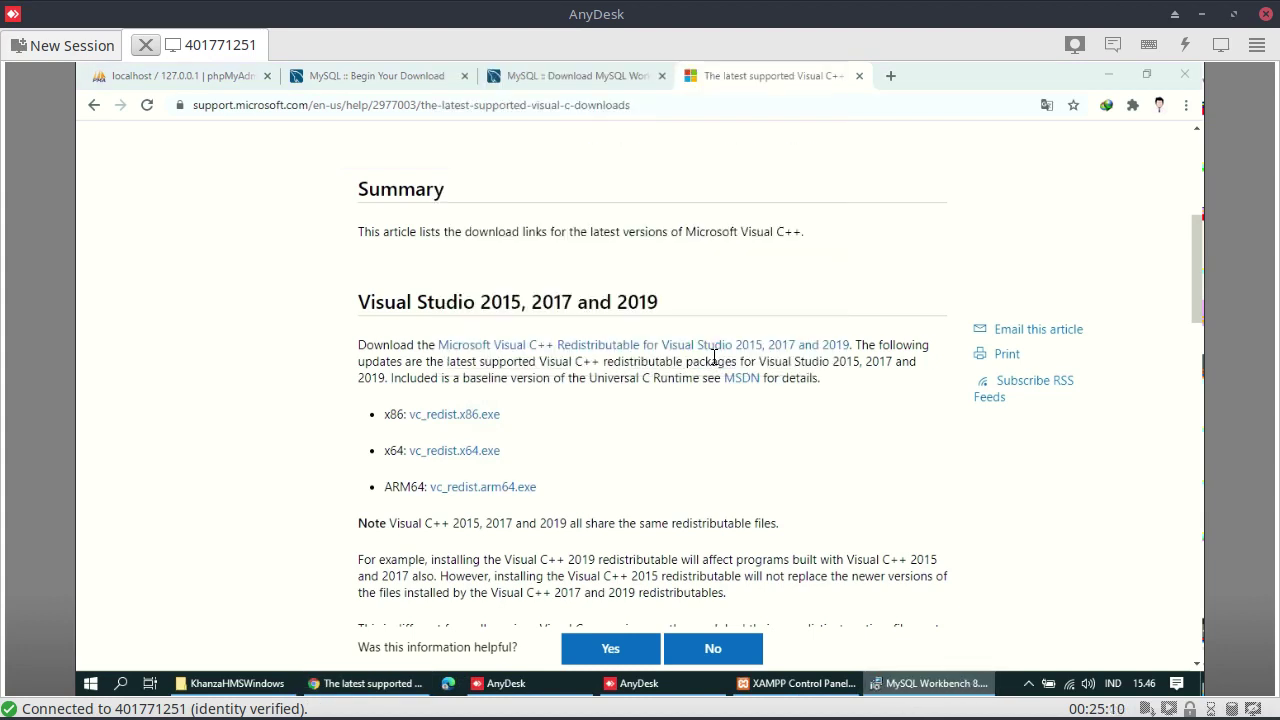
click(1185, 105)
click(1064, 215)
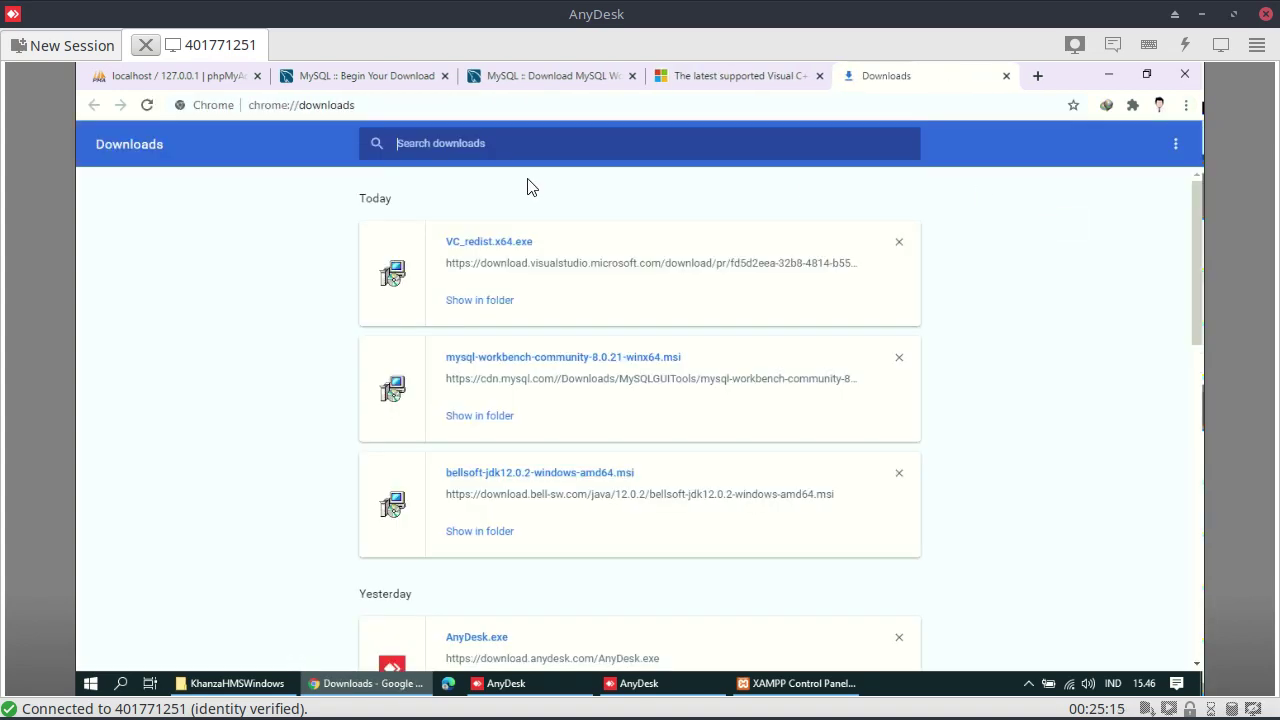
click(487, 368)
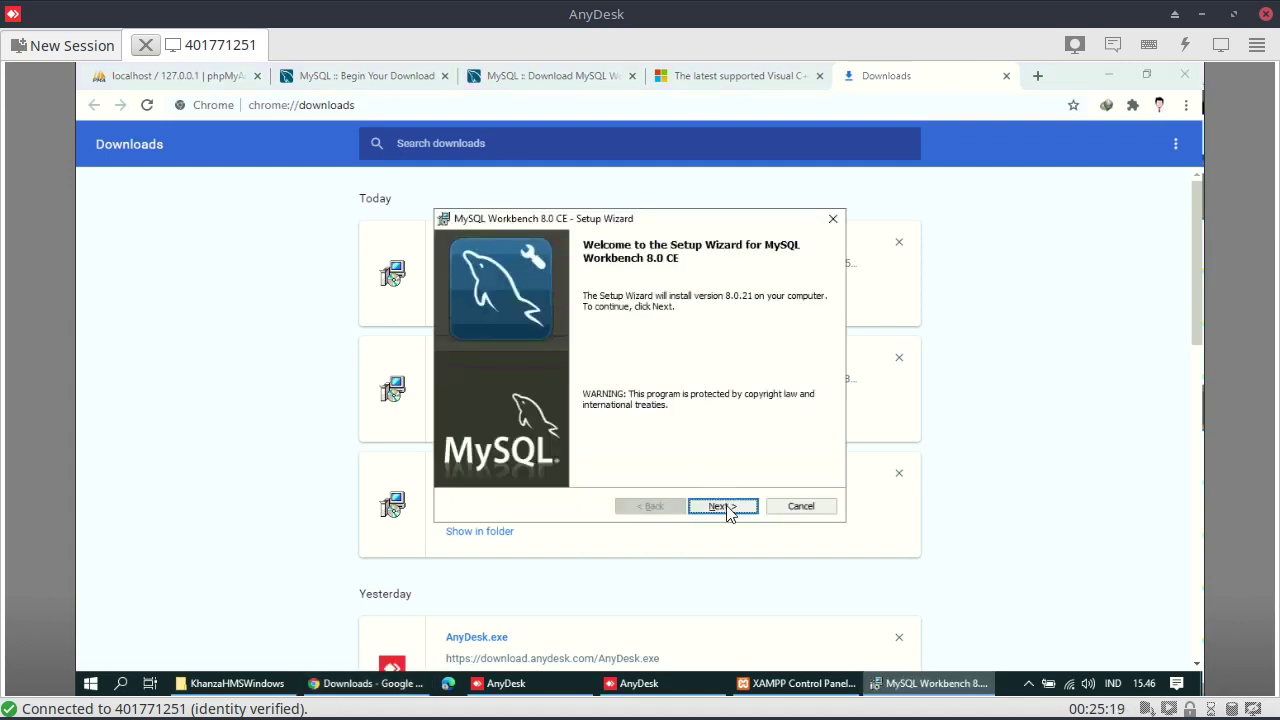
Install MySQL Workbench 8.0 CE with the default folder and Complete setup type
click(727, 507)
click(722, 506)
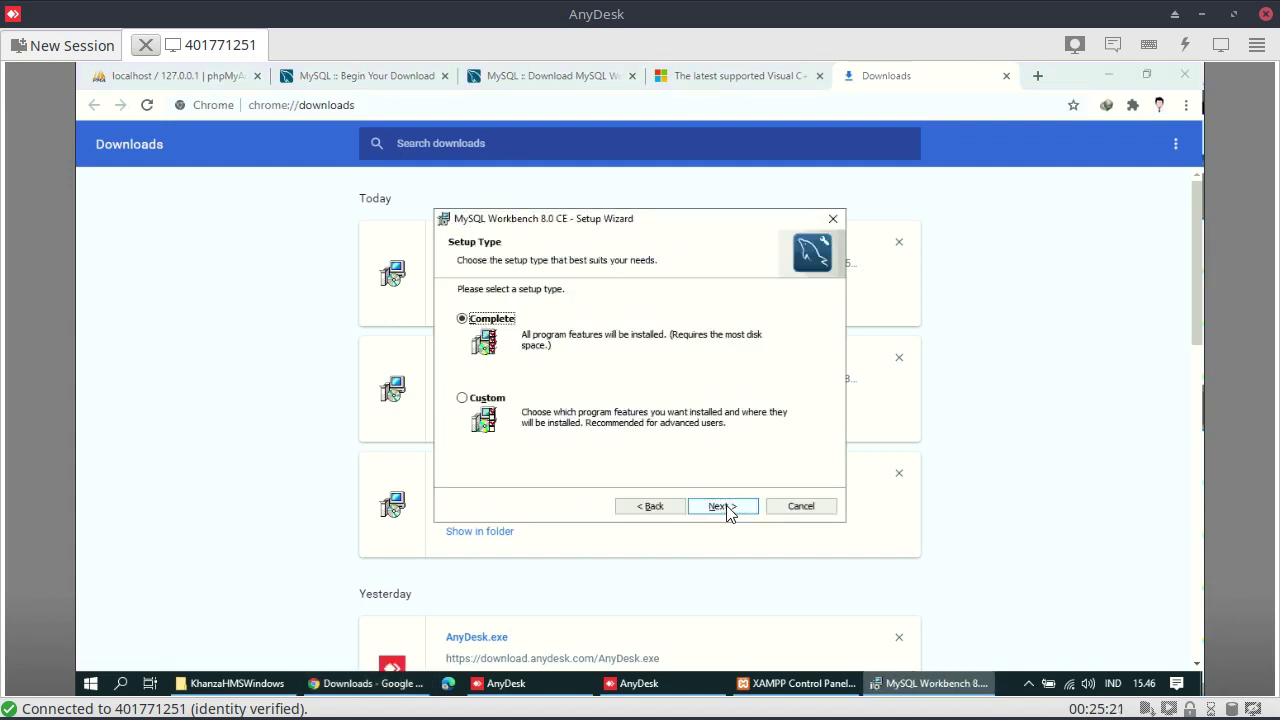
click(722, 506)
click(722, 506)
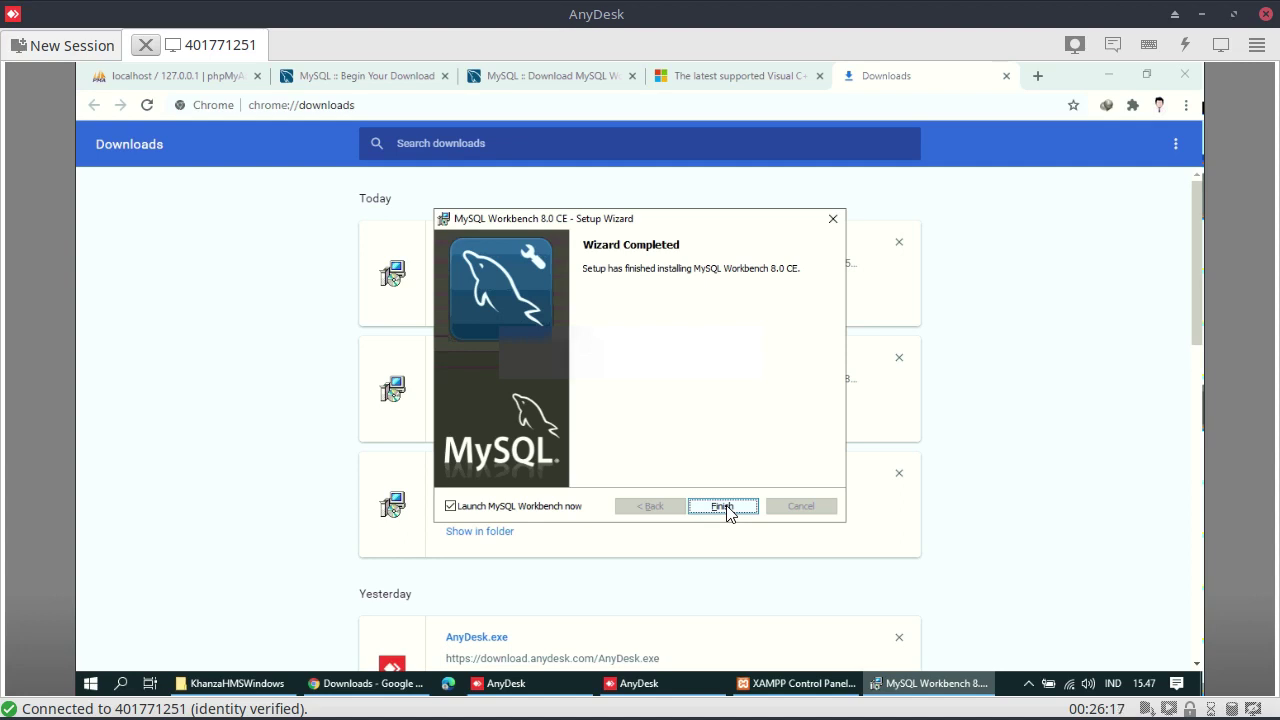
click(722, 506)
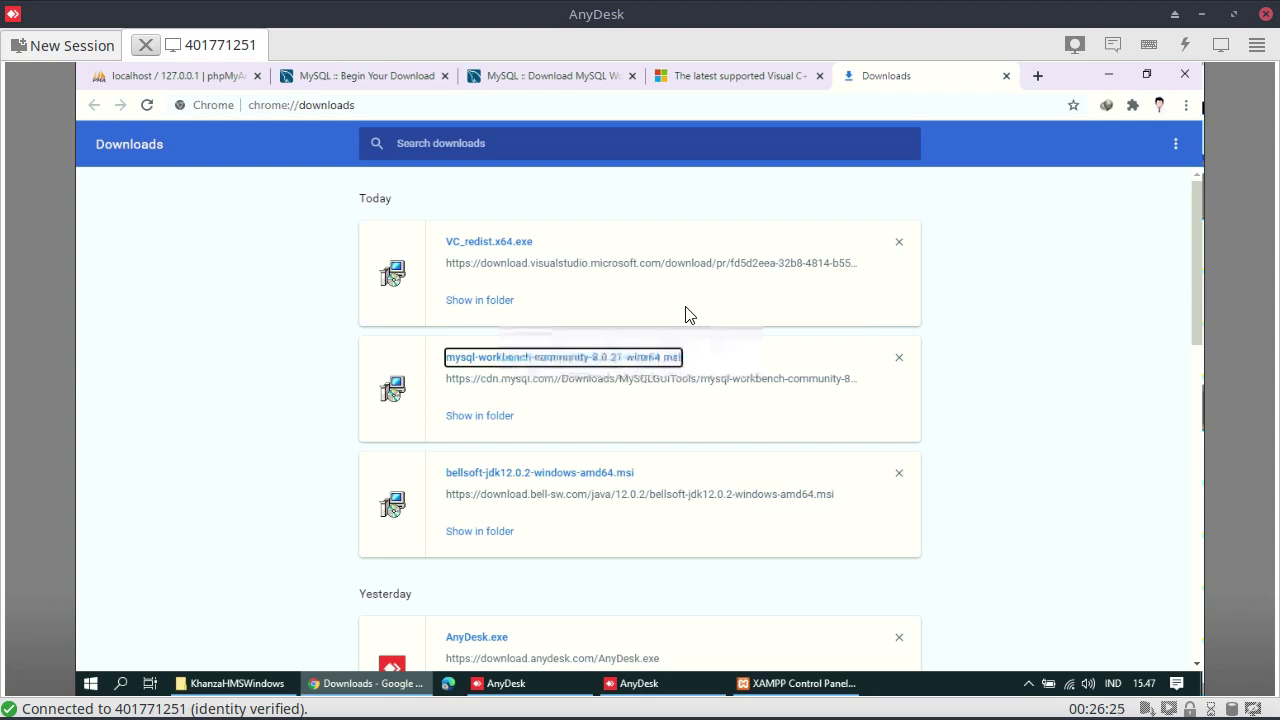
Create the empty database 'sik' in phpMyAdmin, then minimize Chrome to reveal MySQL Workbench
click(192, 86)
click(352, 286)
click(352, 286)
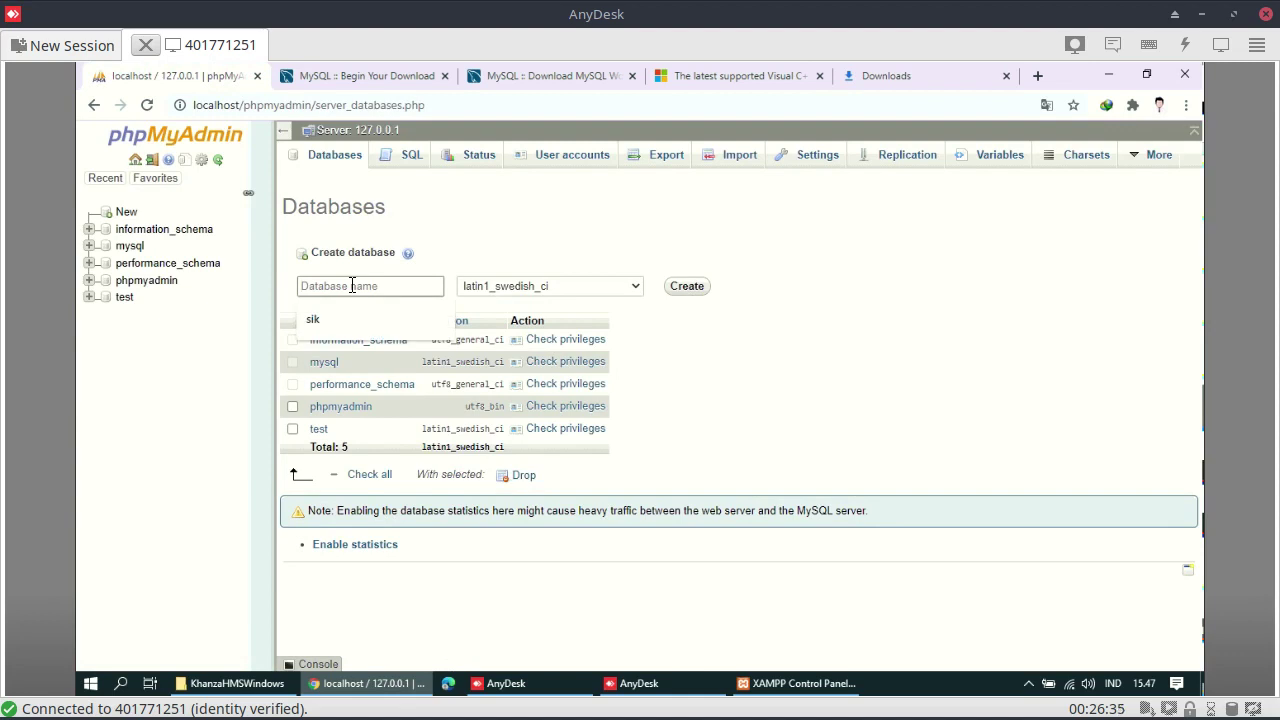
text(sik)
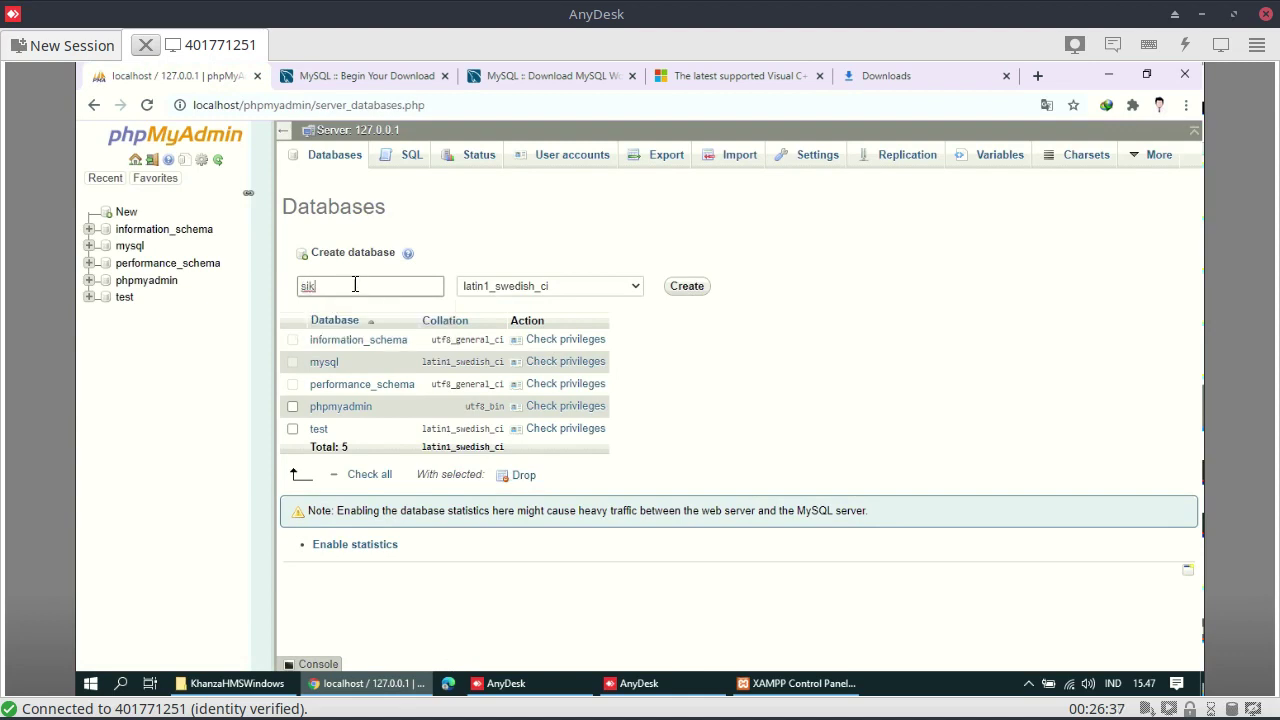
click(692, 288)
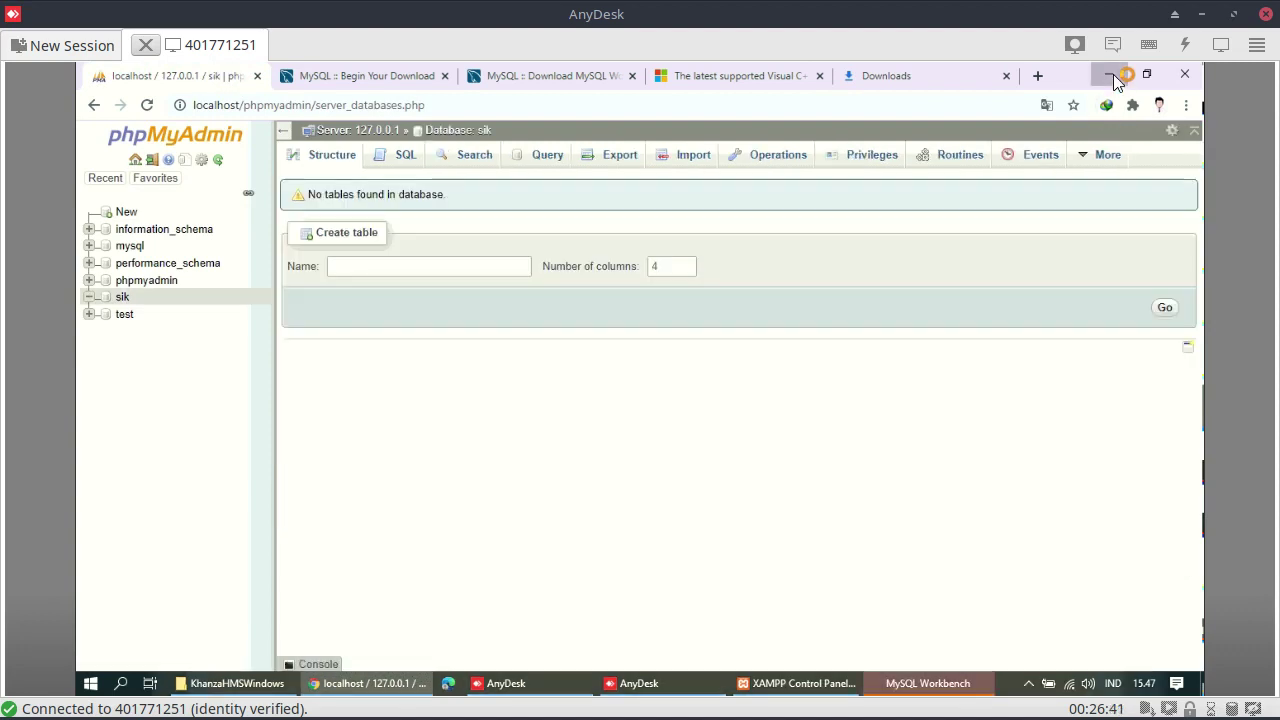
click(1110, 76)
click(1079, 157)
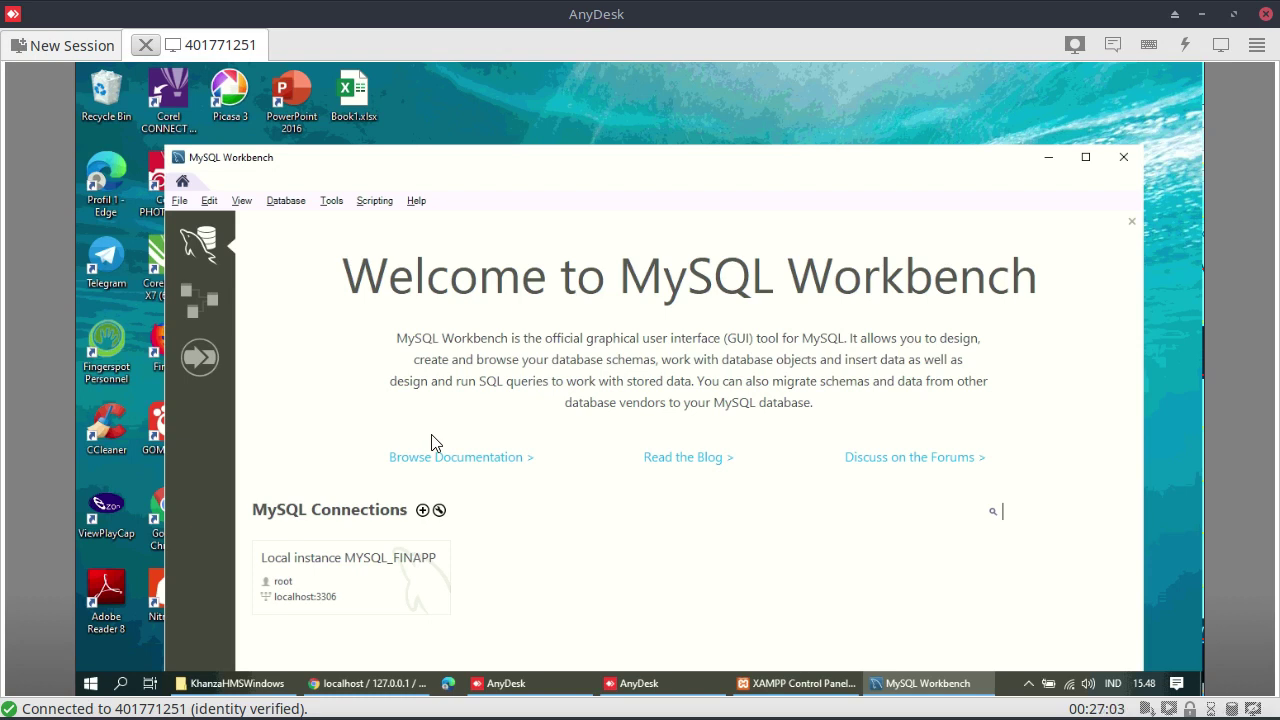
Add and test a connection named localhost for root at 127.0.0.1:3306, then save it
click(422, 511)
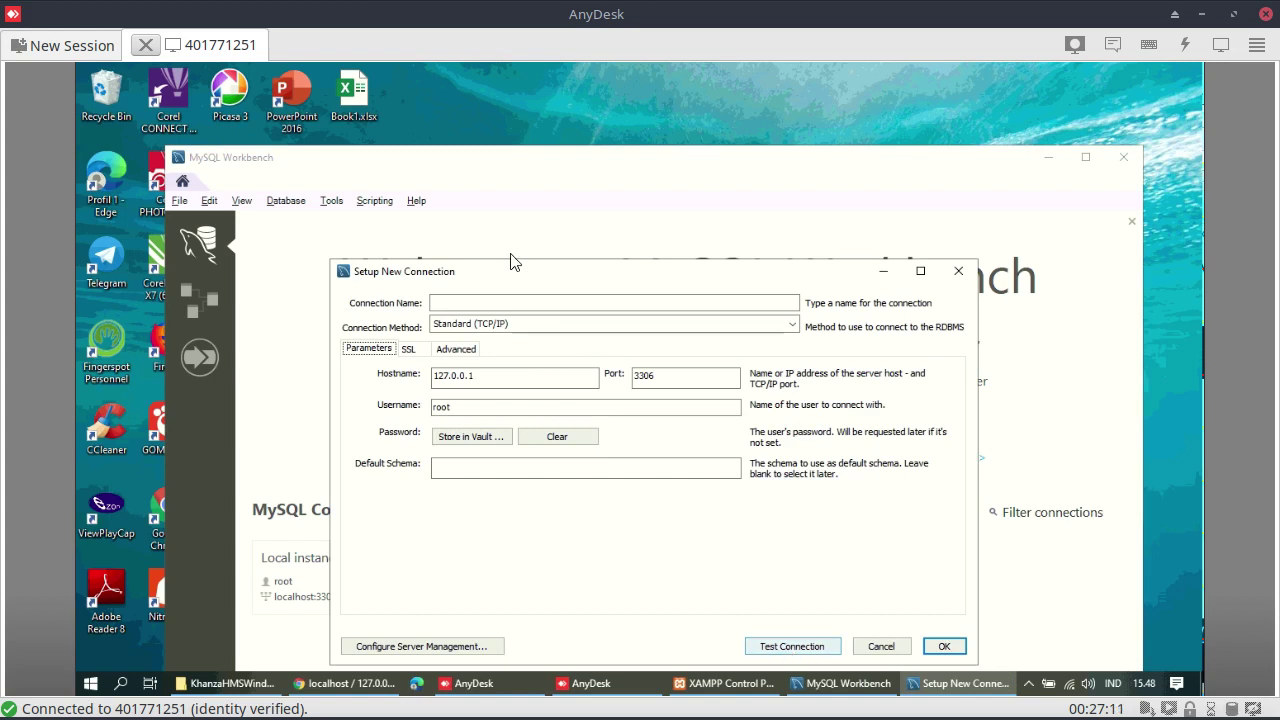
click(500, 296)
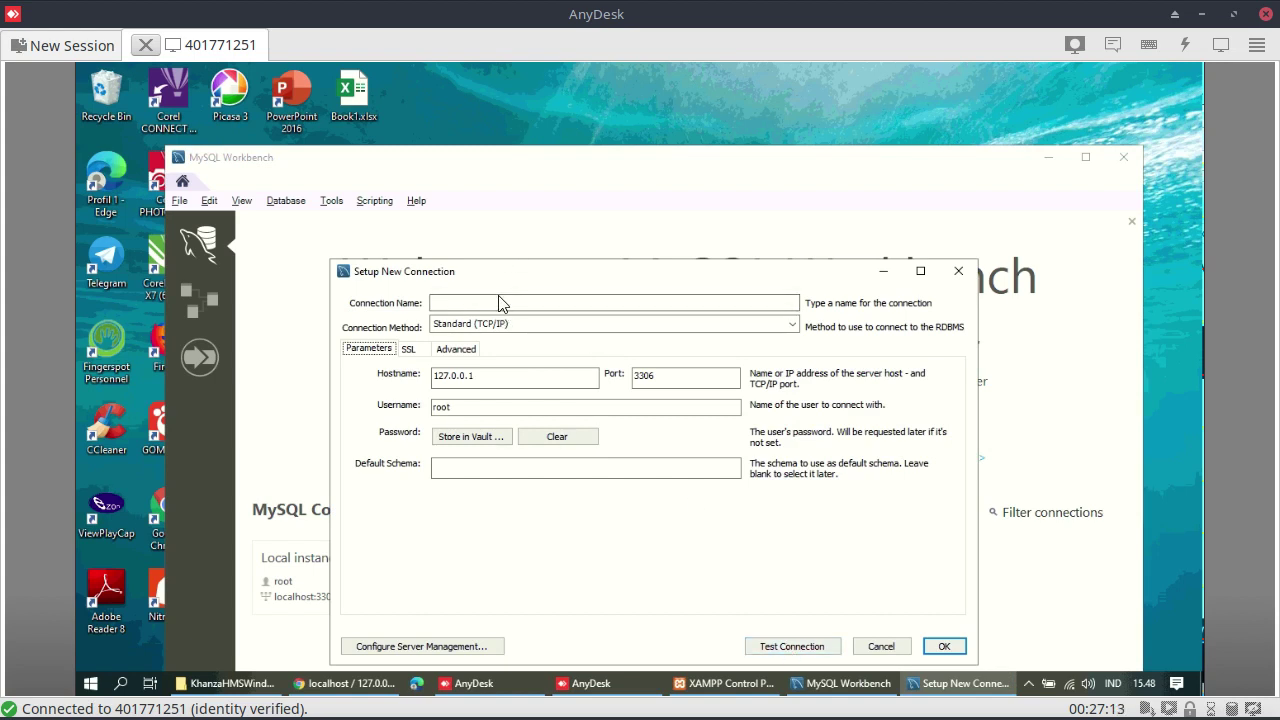
click(504, 302)
text(localho)
click(778, 648)
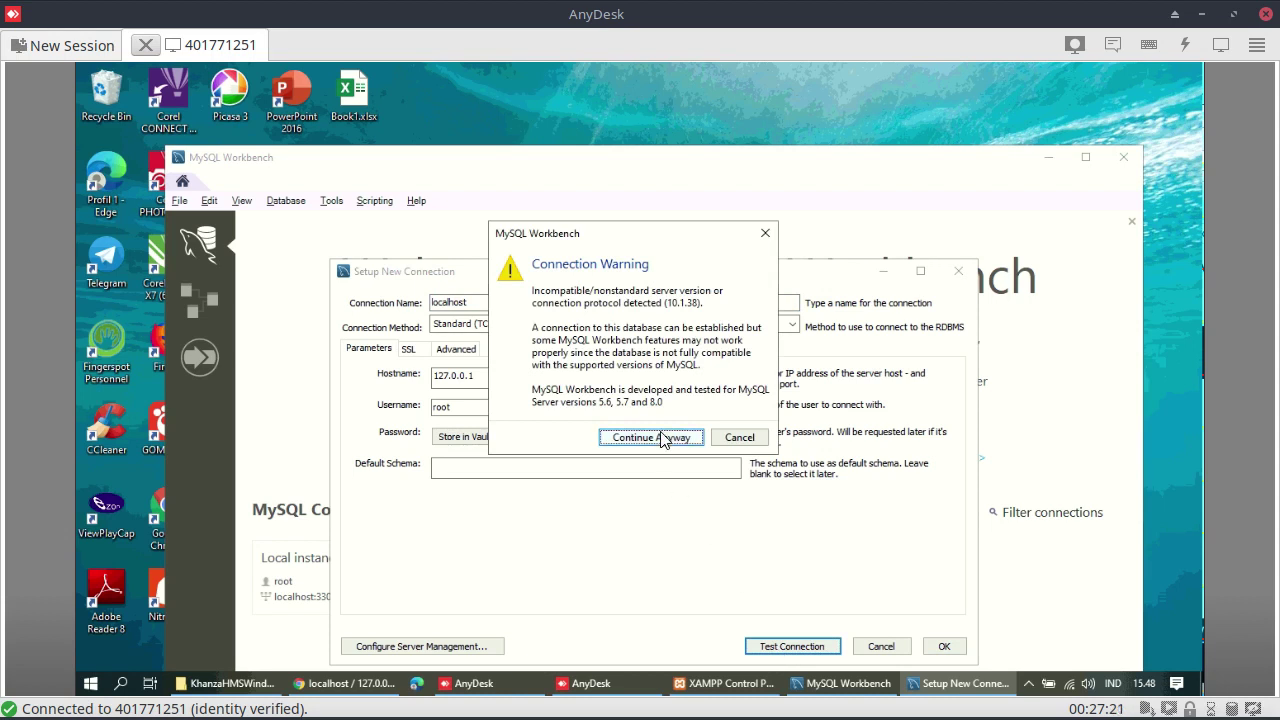
click(670, 437)
click(749, 431)
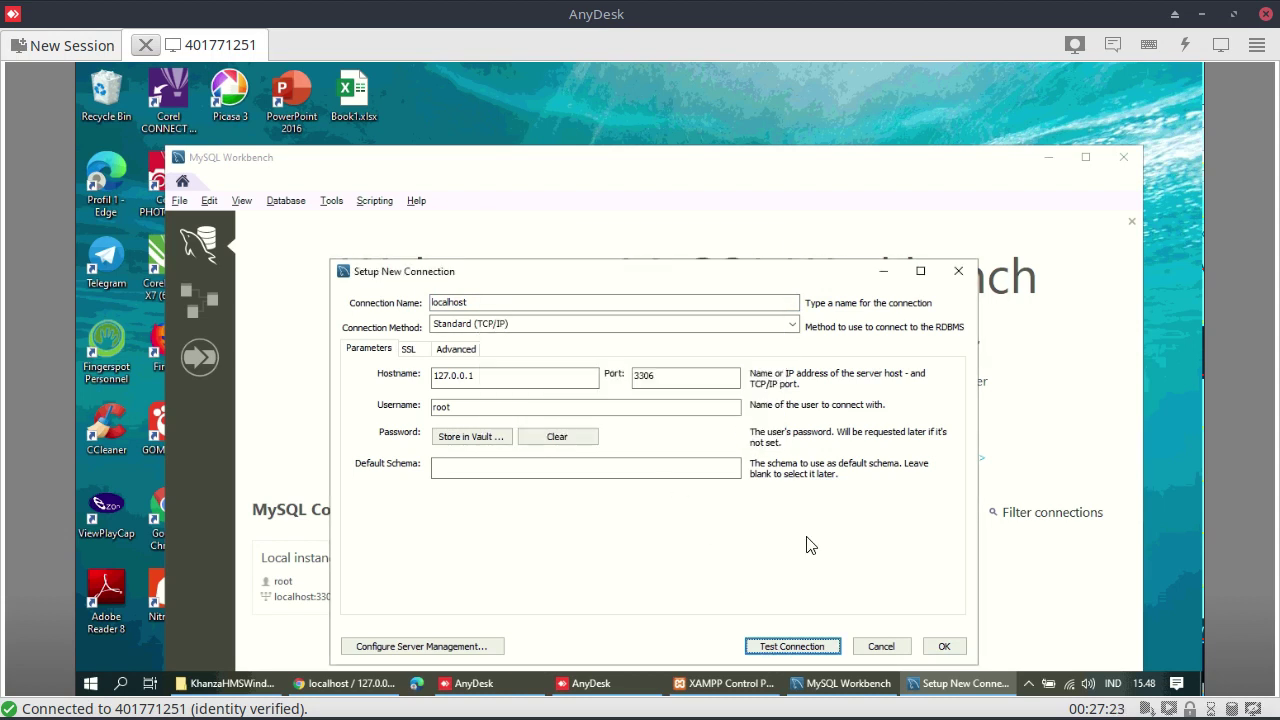
click(943, 647)
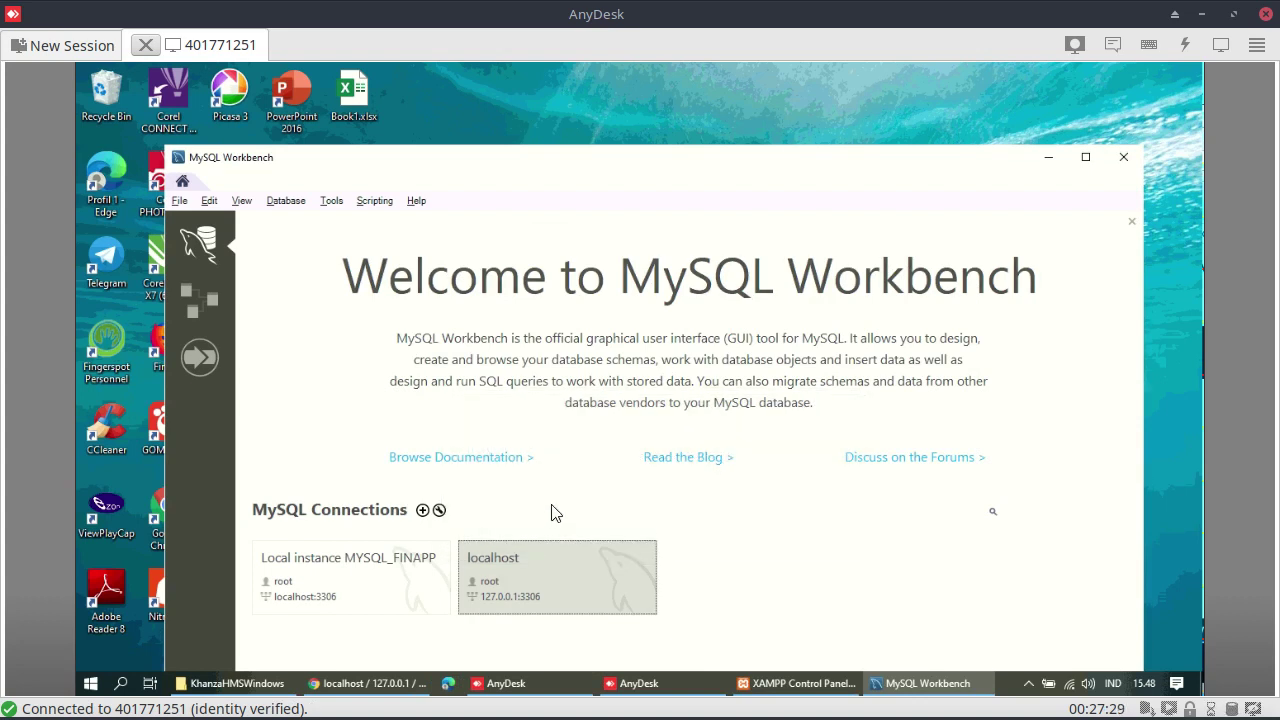
Open the localhost connection, continuing past the server version warning
click(499, 569)
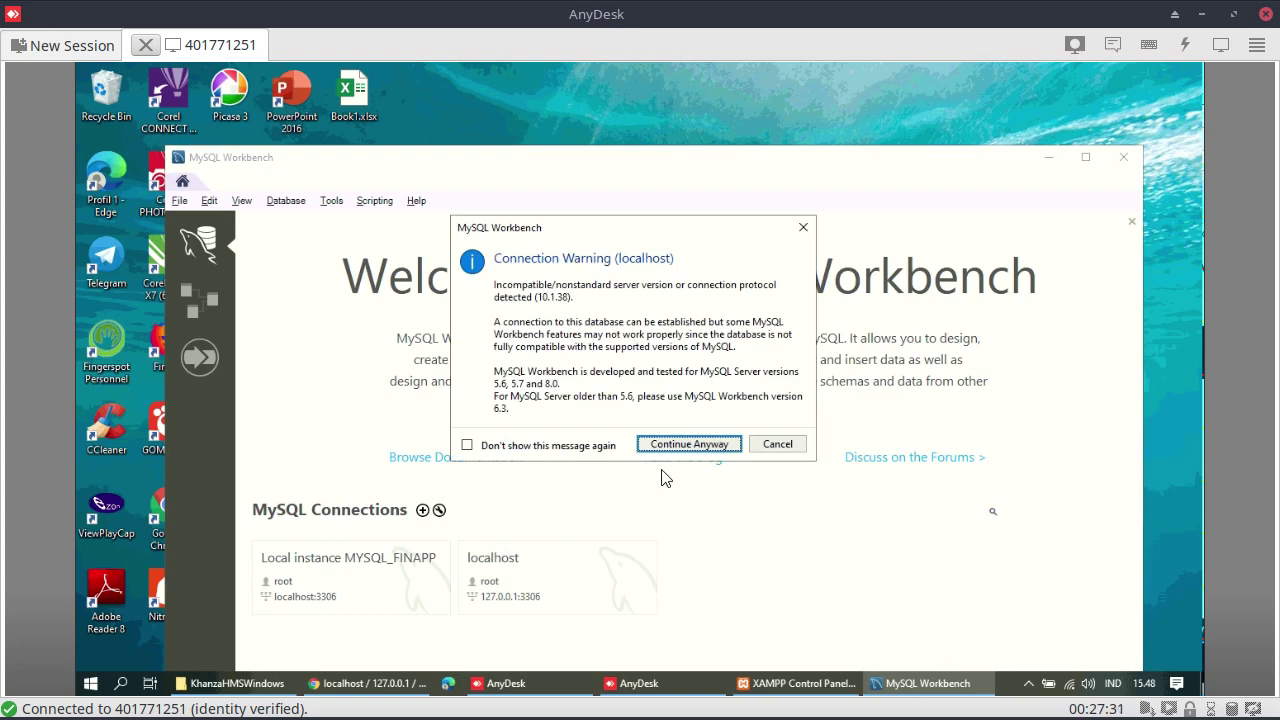
click(690, 444)
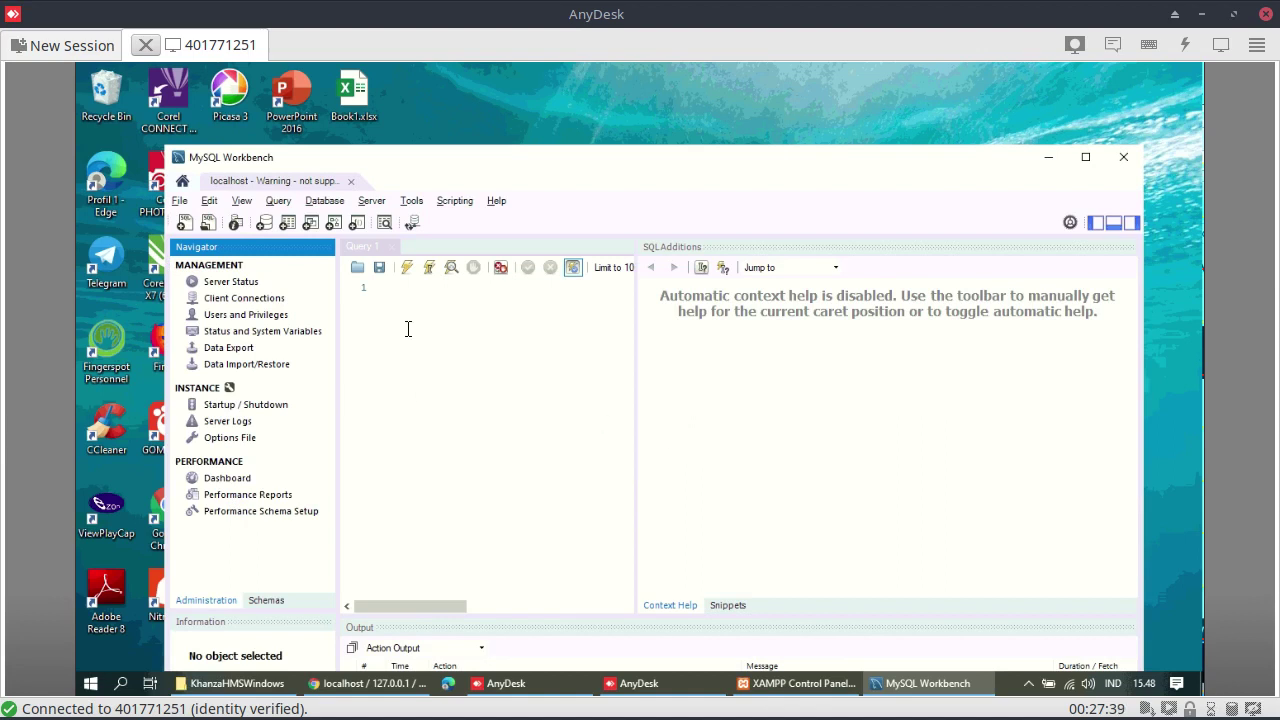
click(180, 203)
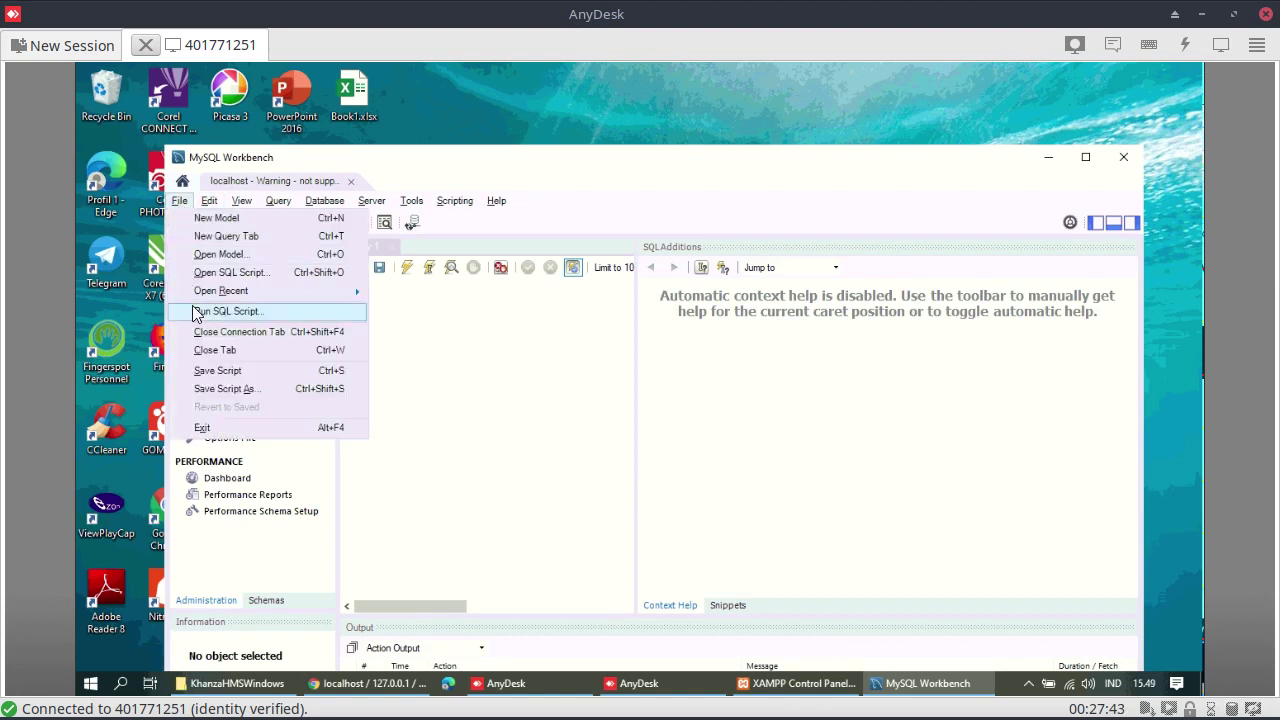
Load D:\KhanzaHMSWindows\sik.sql into the Run SQL Script dialog
click(195, 311)
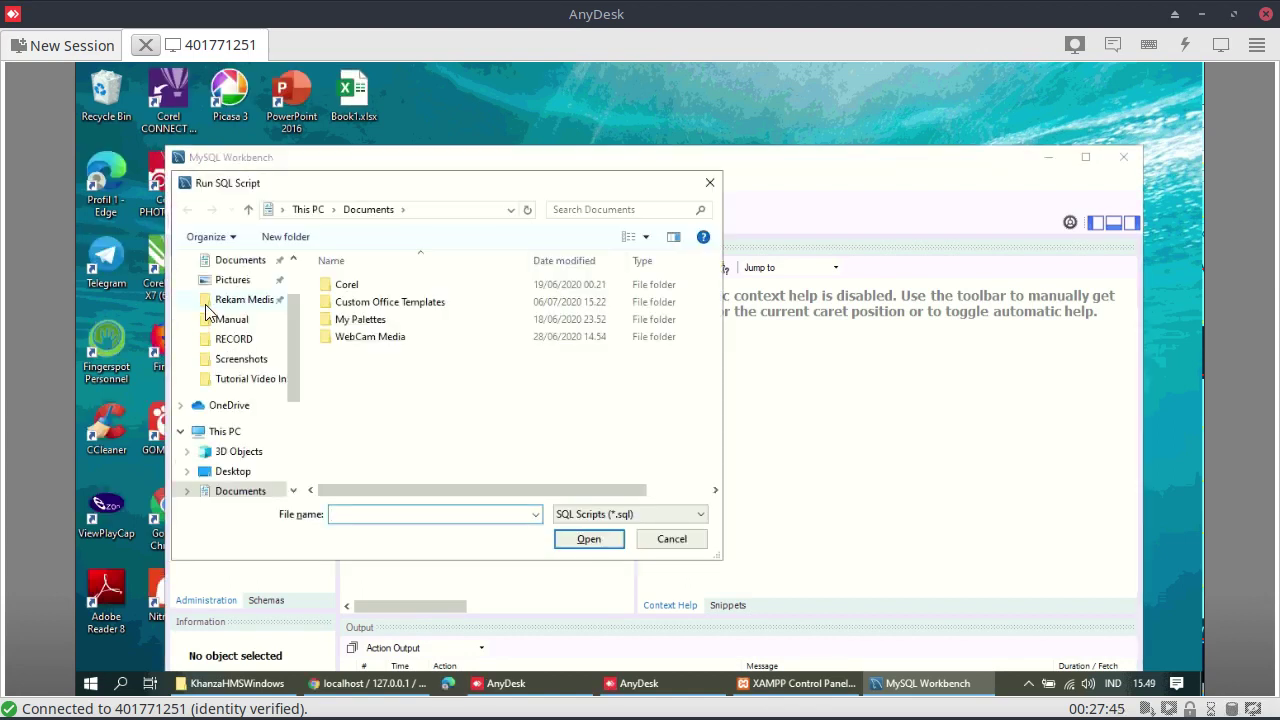
scroll(291, 357, down, 3)
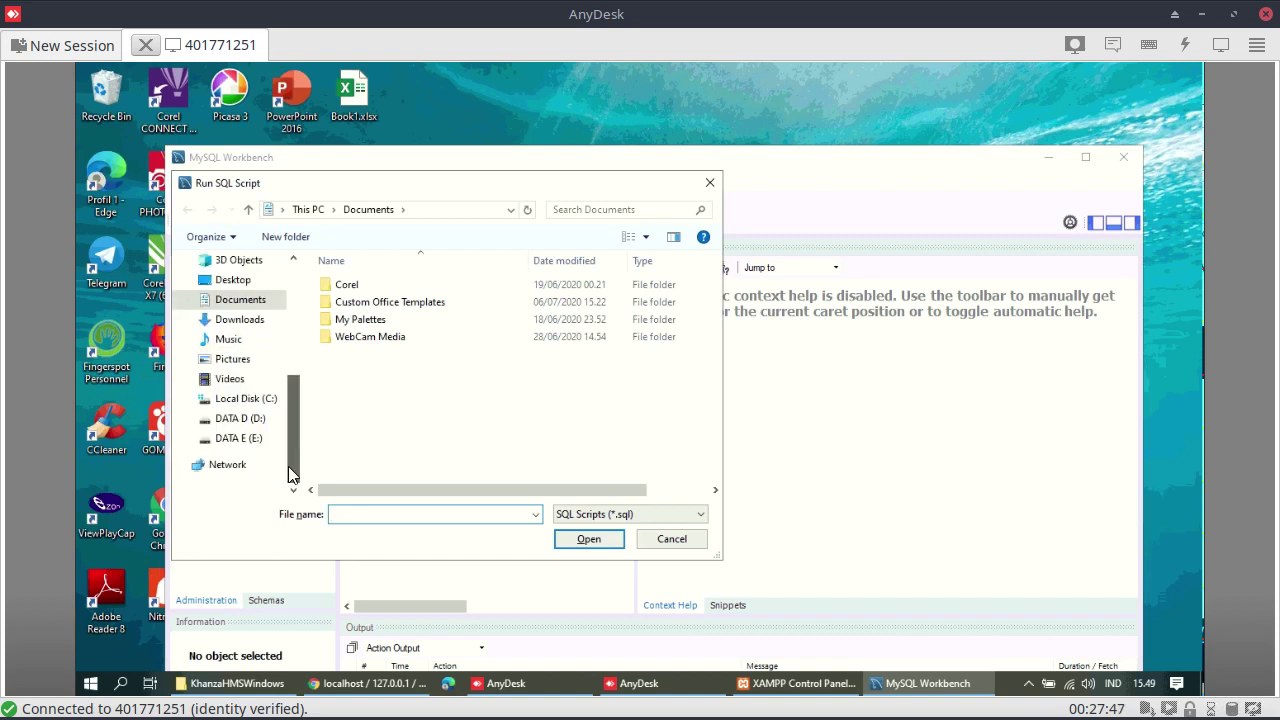
click(257, 418)
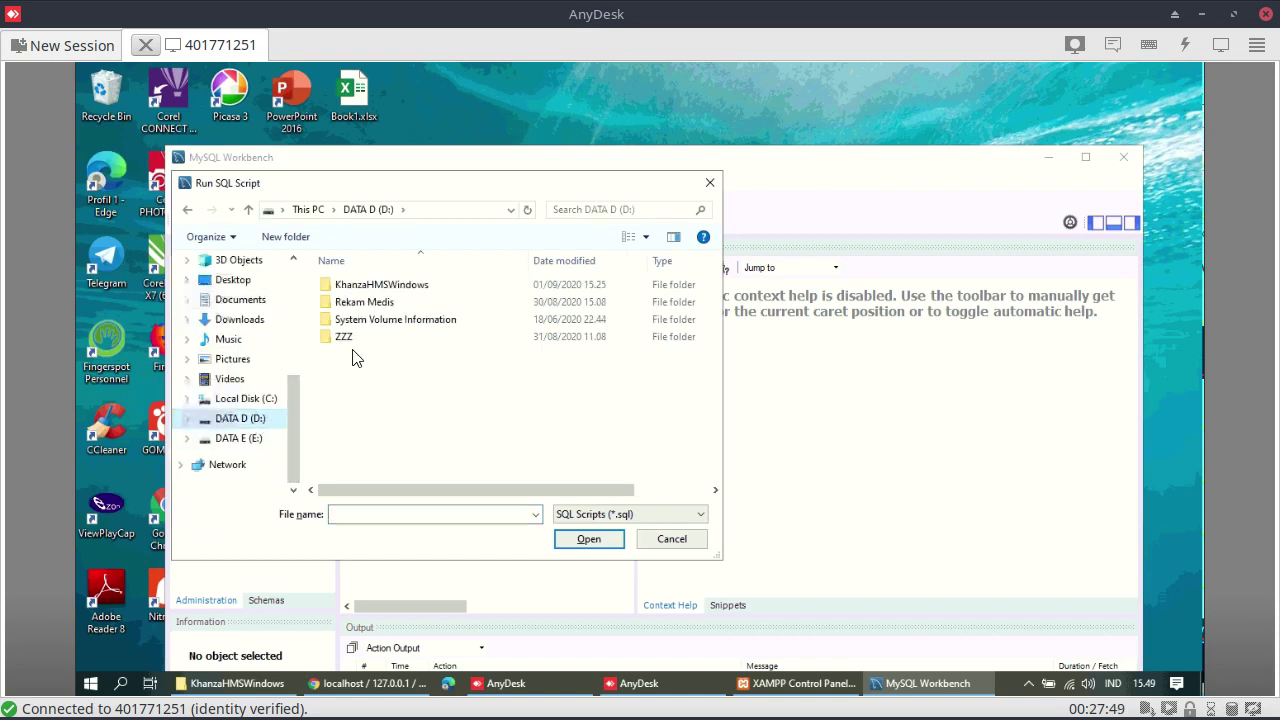
click(372, 290)
double_click(372, 290)
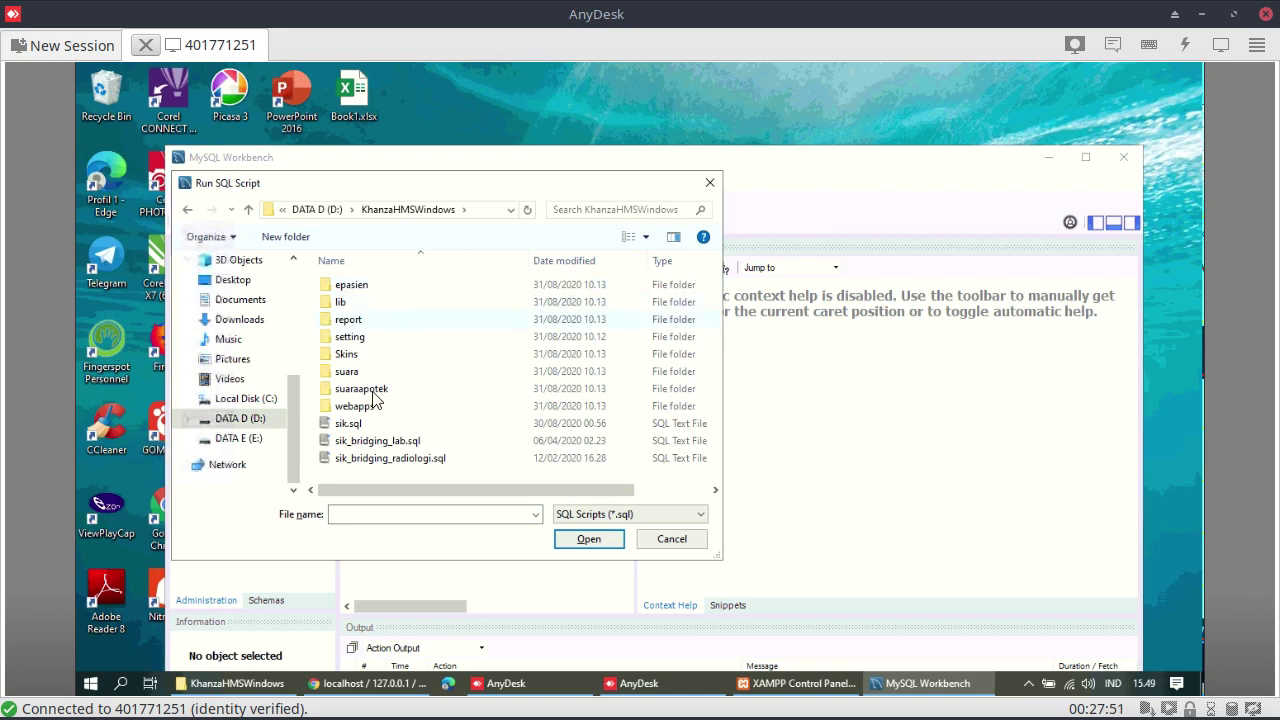
click(362, 426)
click(589, 539)
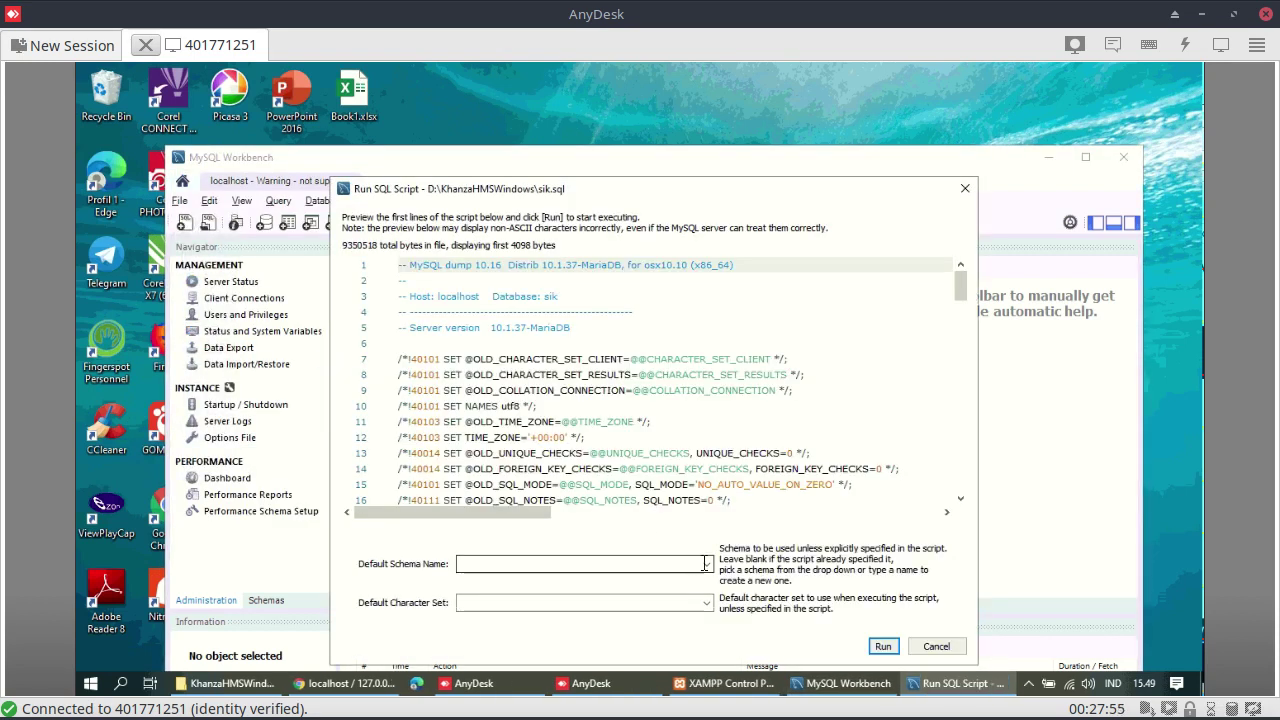
Set the script's default schema to sik and default character set to latin1
click(705, 564)
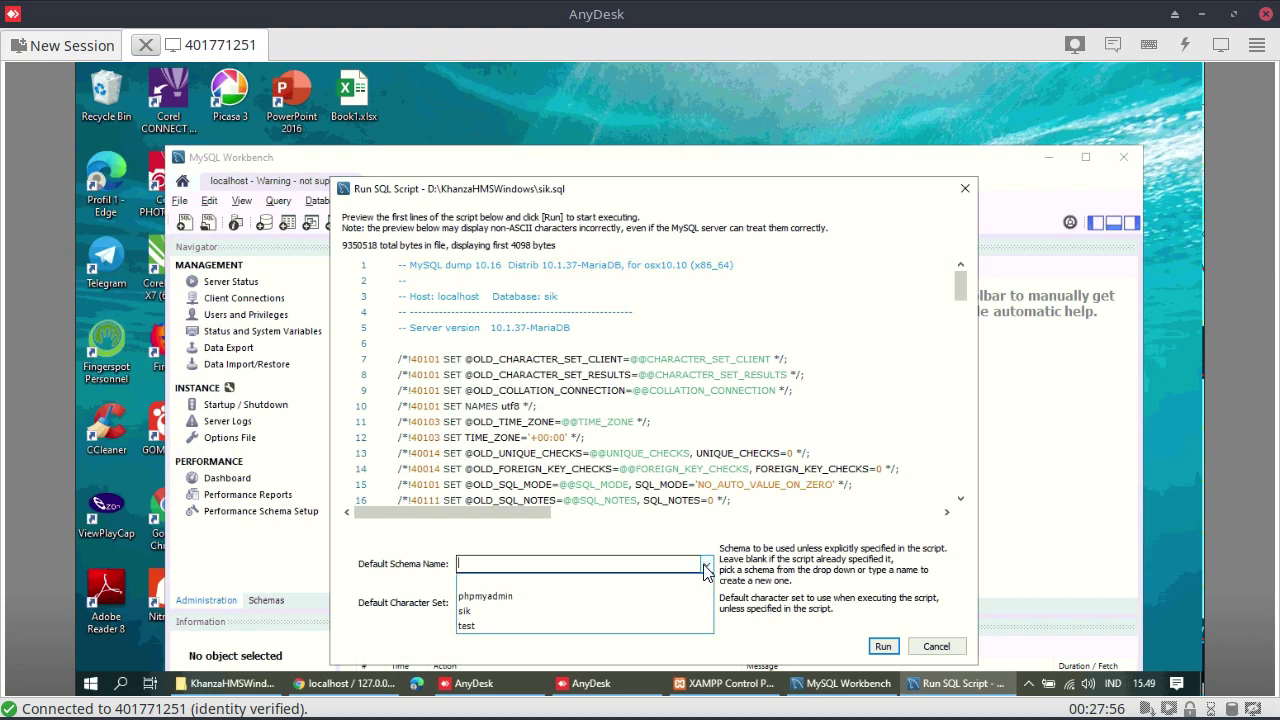
click(539, 612)
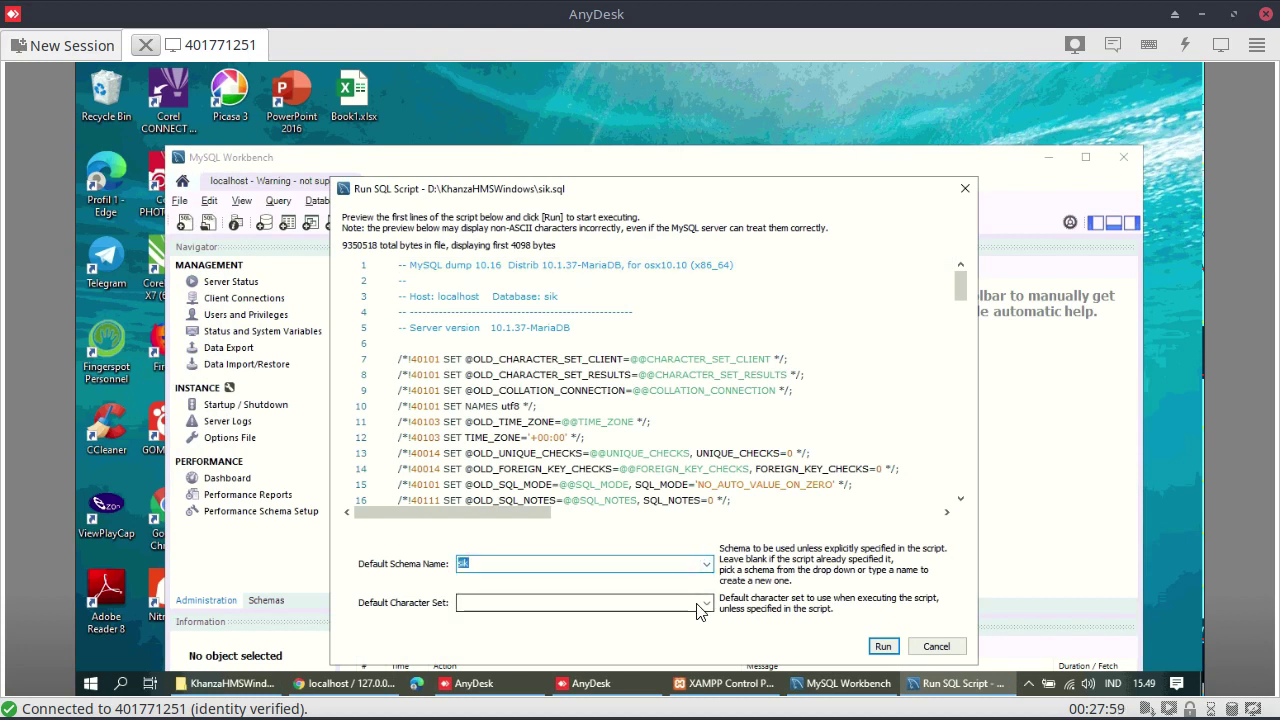
click(705, 605)
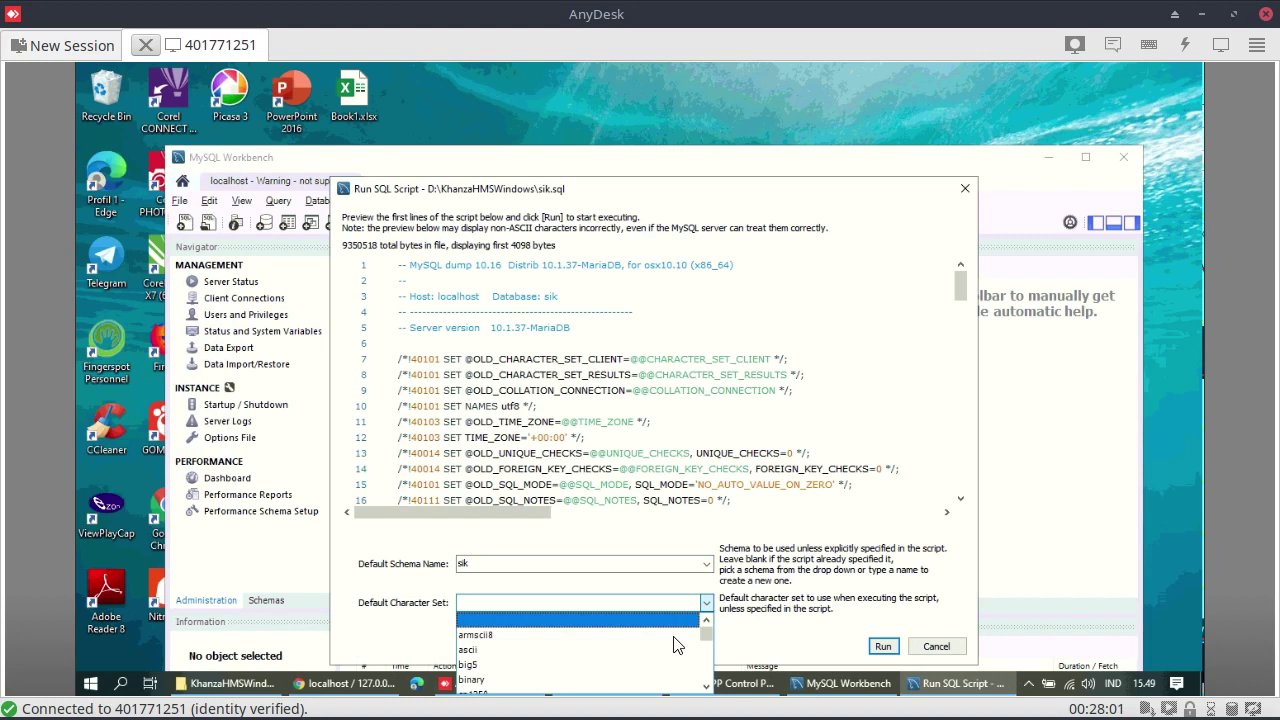
scroll(670, 645, down, 6)
scroll(640, 648, down, 5)
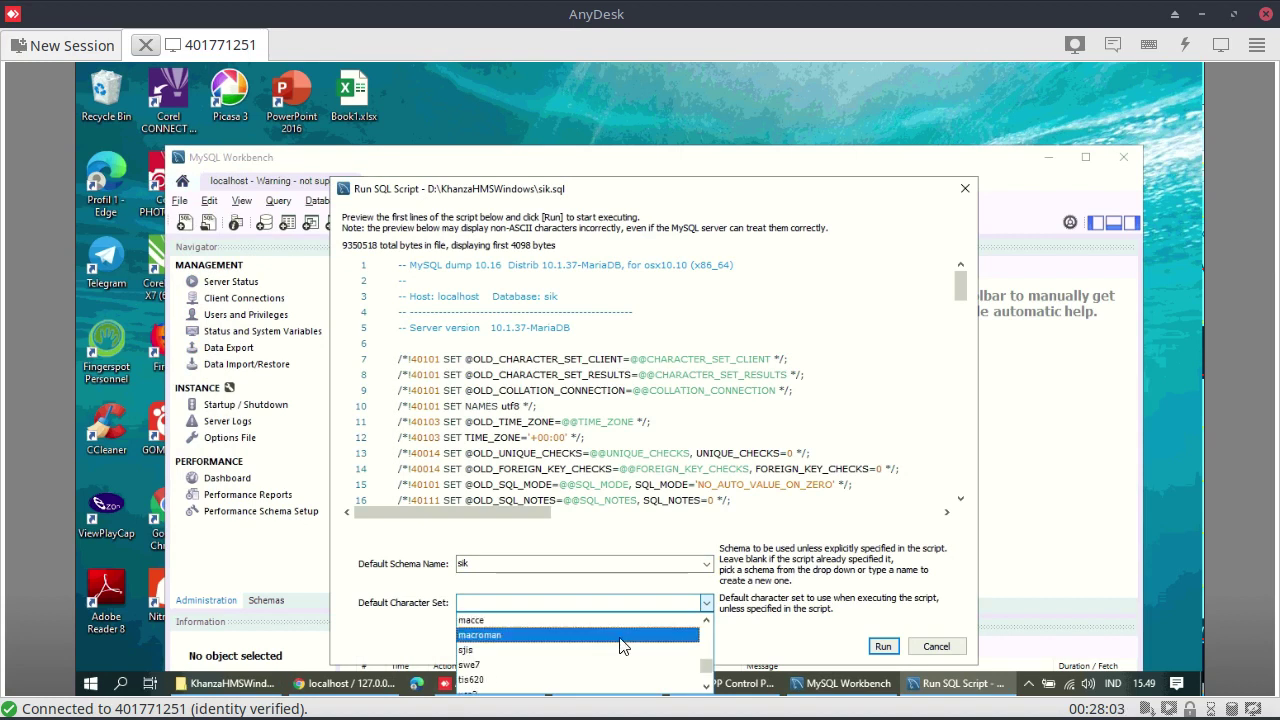
scroll(619, 646, up, 5)
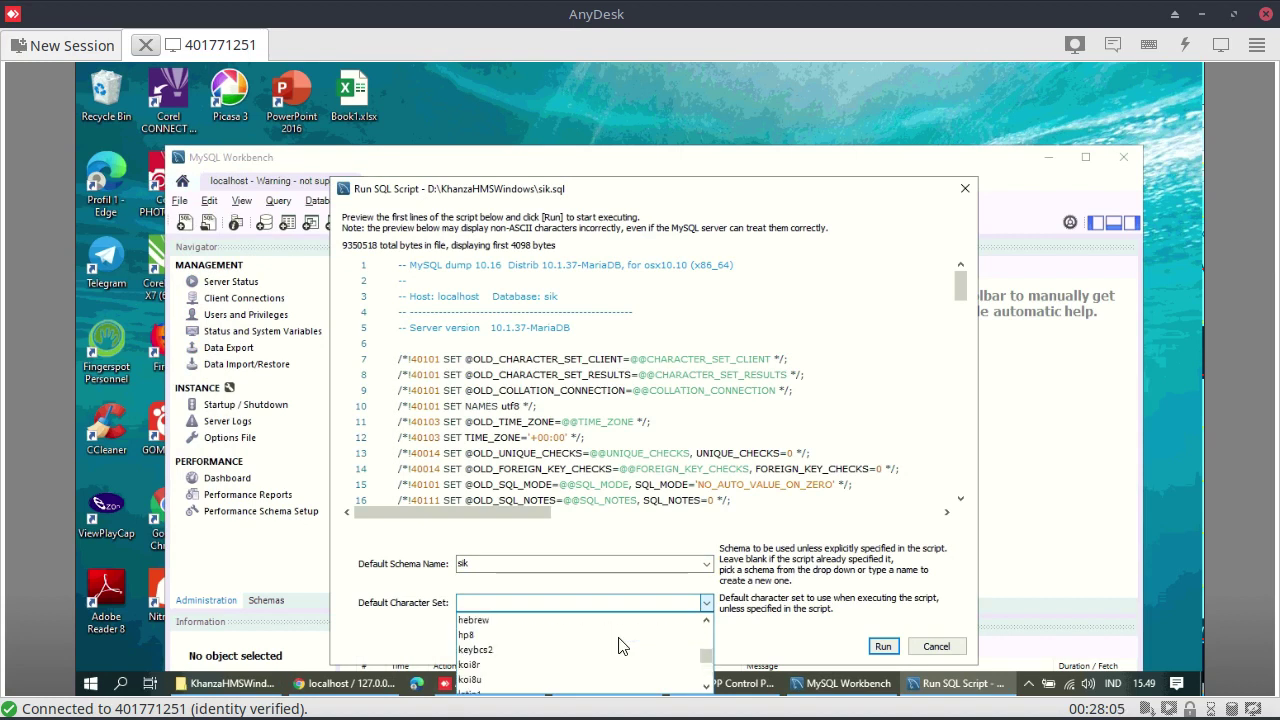
scroll(619, 646, up, 1)
scroll(619, 646, down, 1)
key(Down)
scroll(555, 640, up, 2)
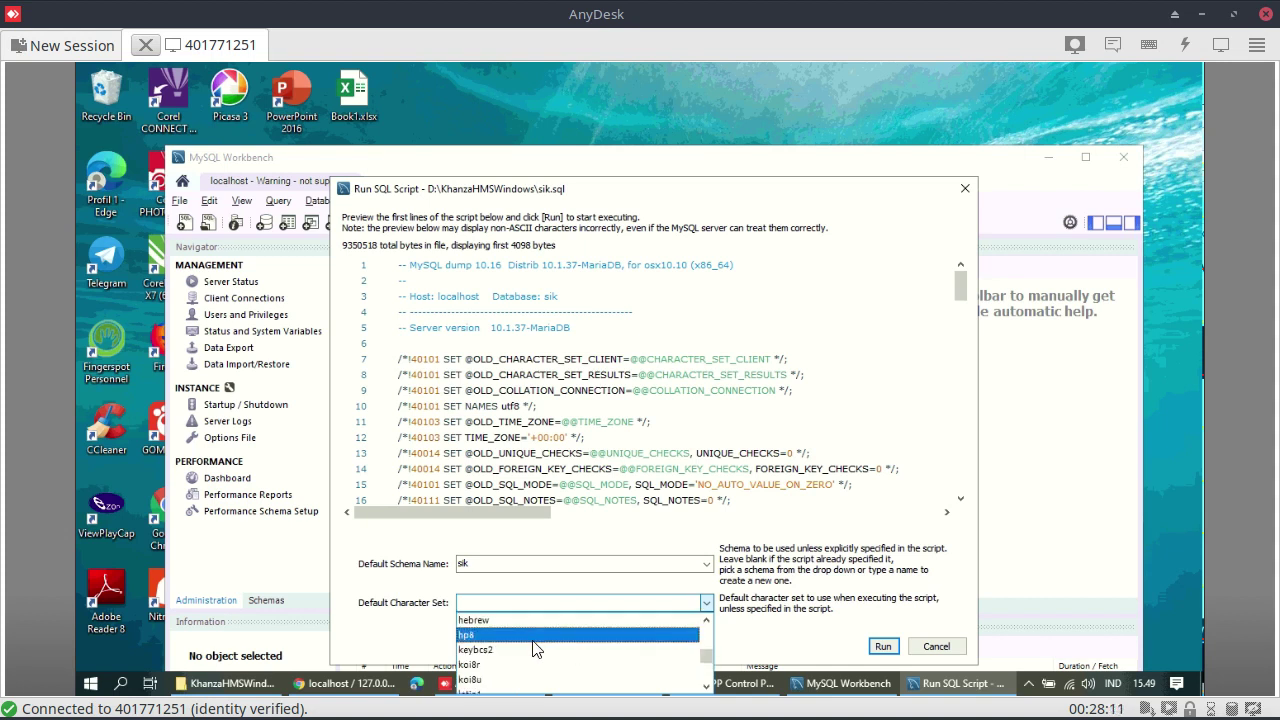
click(742, 188)
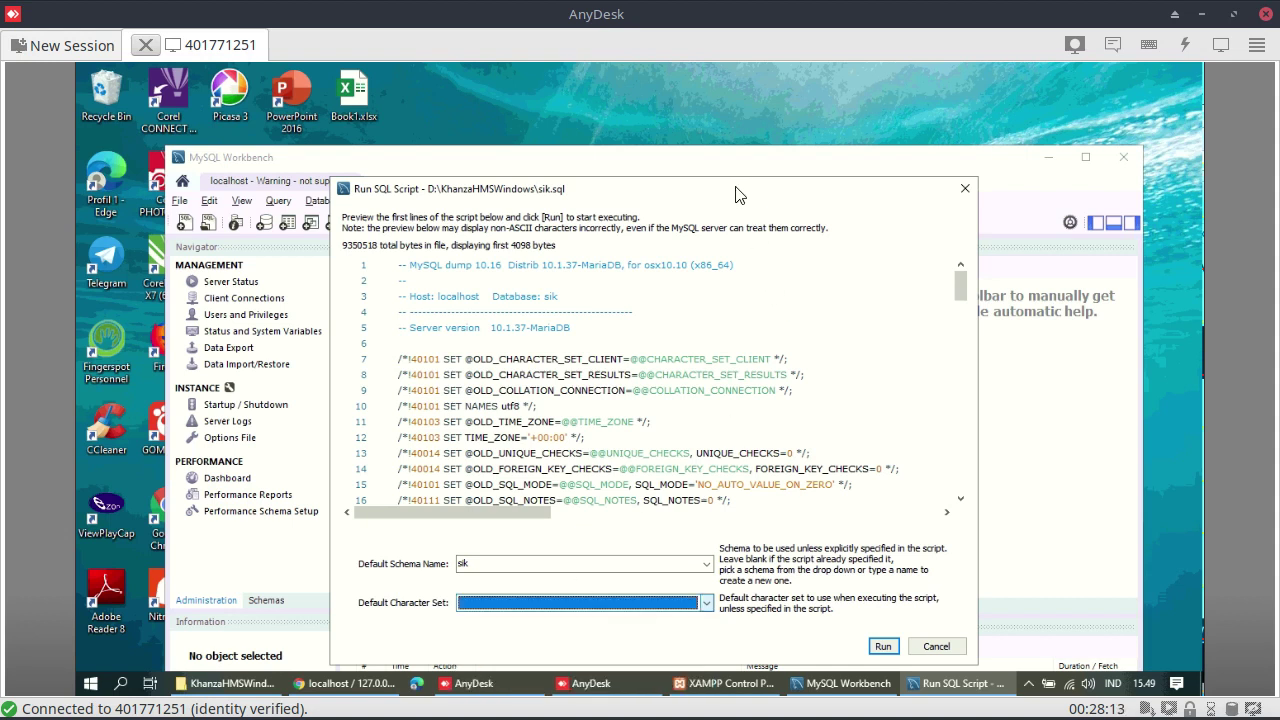
drag(668, 200, 609, 97)
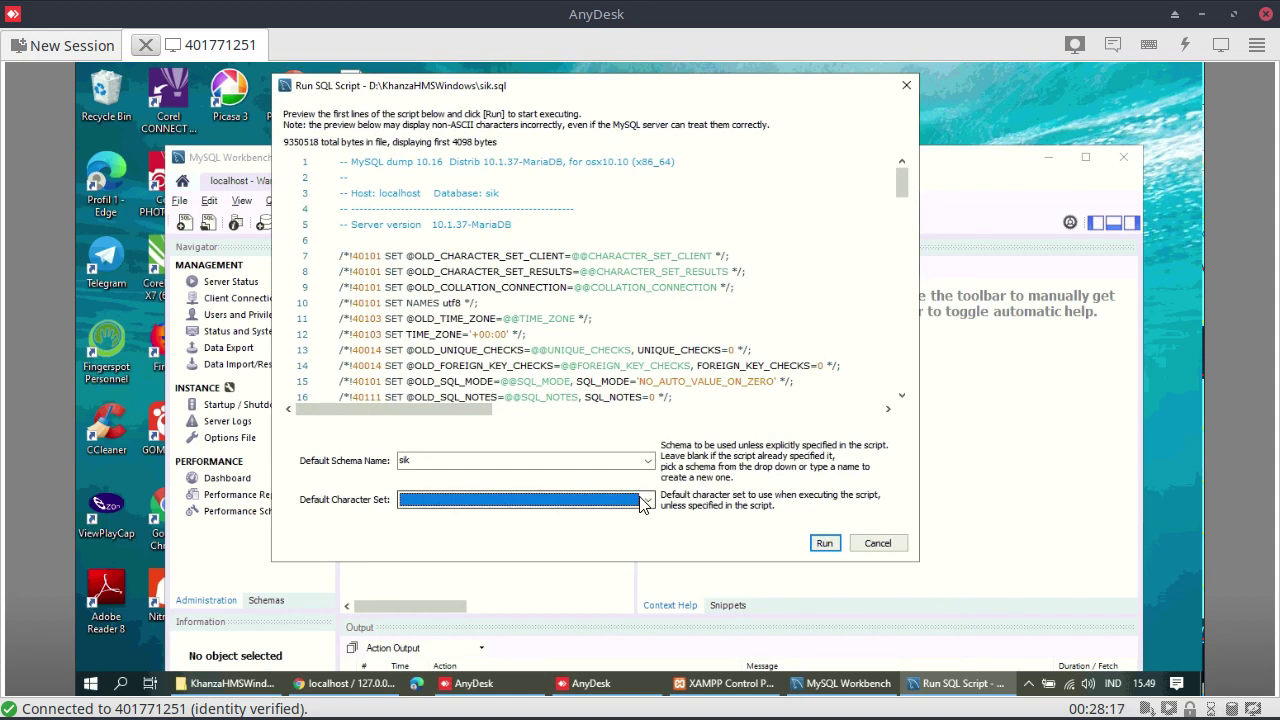
click(636, 501)
scroll(596, 536, down, 2)
scroll(593, 539, down, 3)
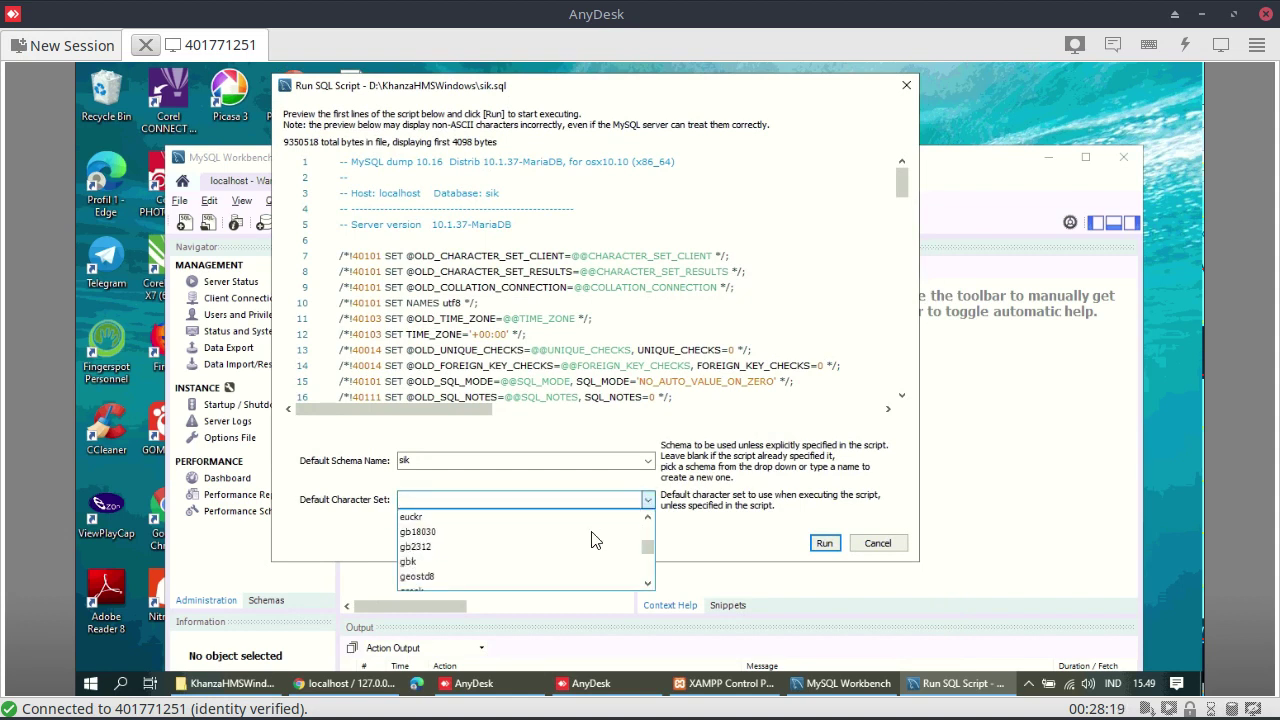
scroll(593, 539, down, 2)
scroll(593, 539, down, 5)
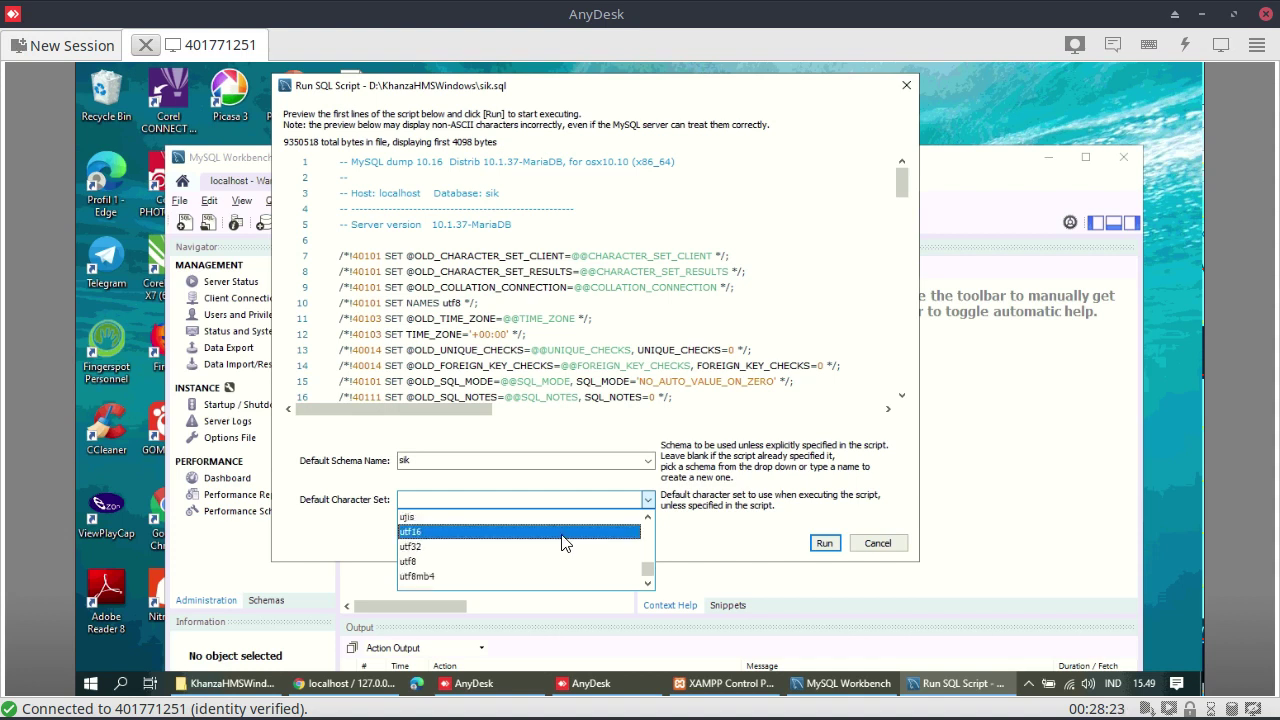
key(Up)
key(Up)
key(Up)
key(Up)
key(Up)
key(Up)
key(Up)
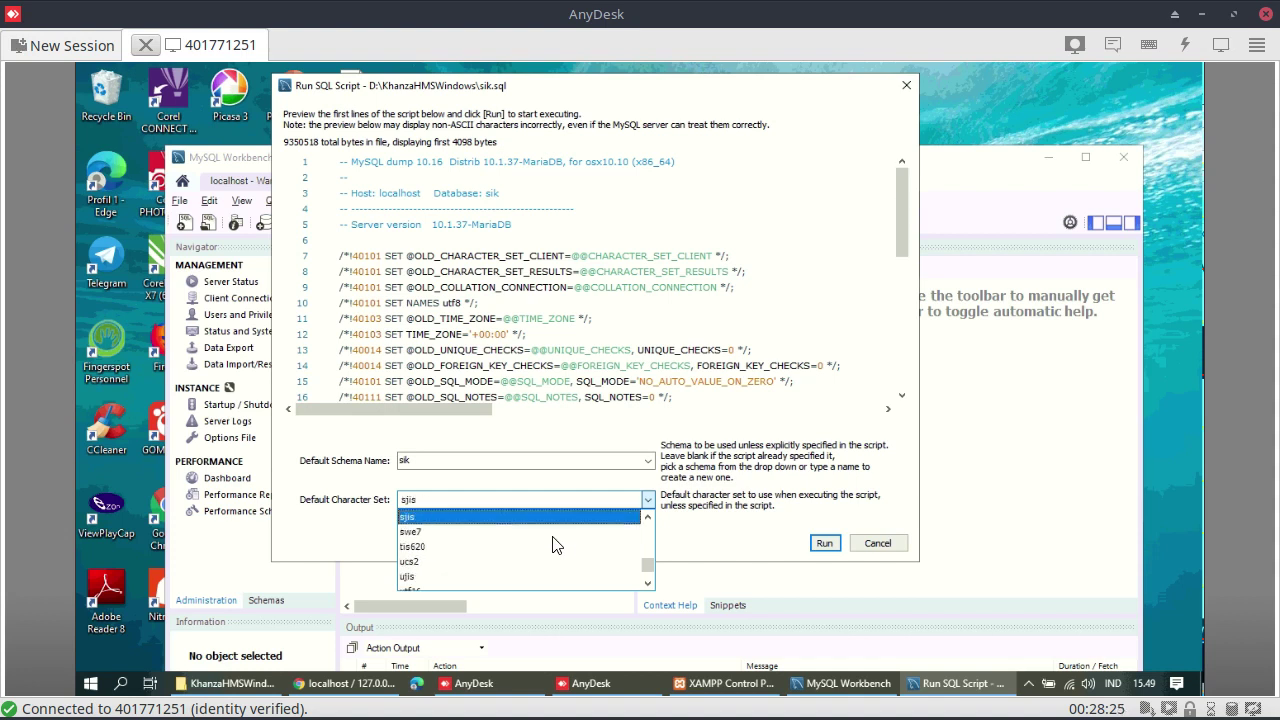
key(Up)
key(Up)
key(Up)
key(Up)
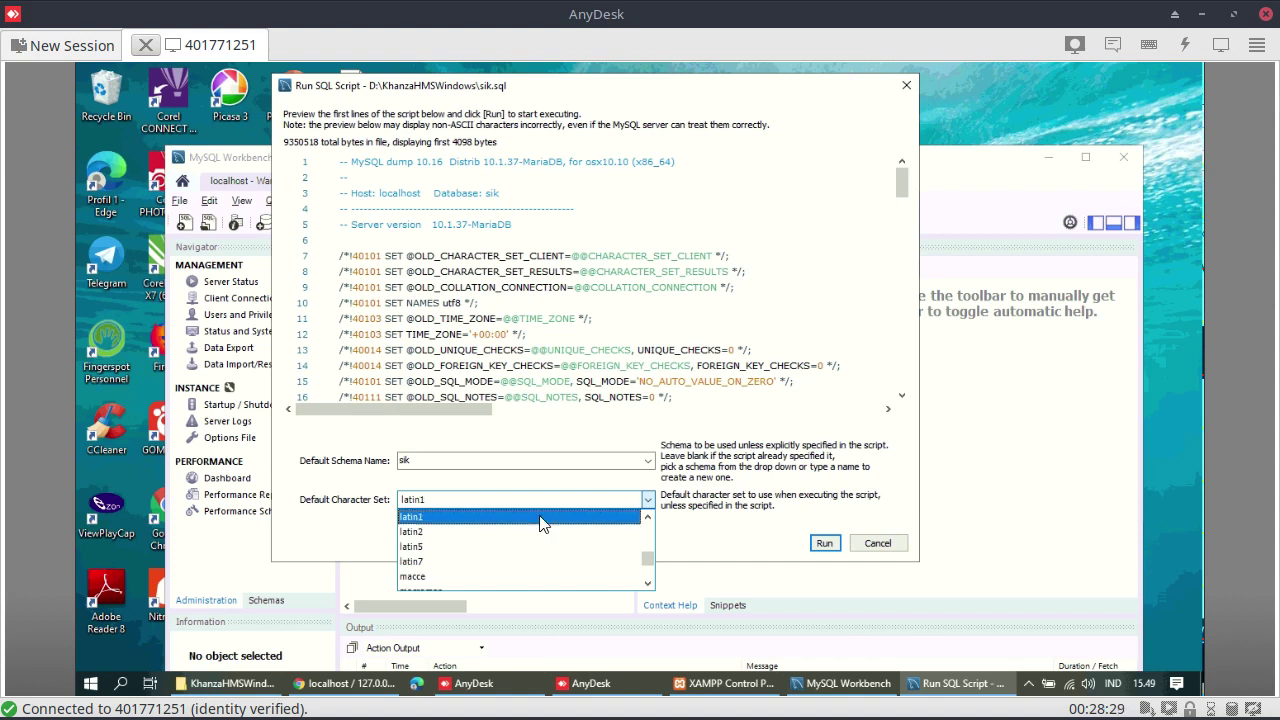
click(541, 518)
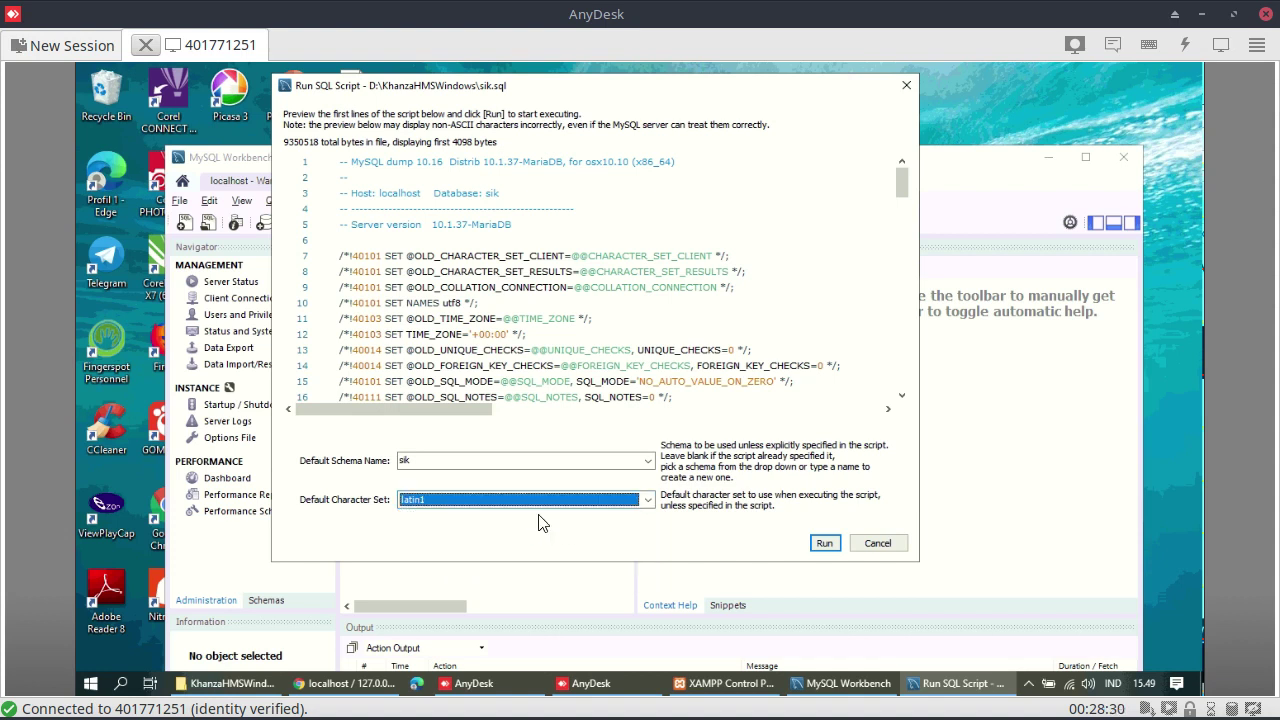
Run the sik.sql import script, confirming the password prompt with OK
click(824, 543)
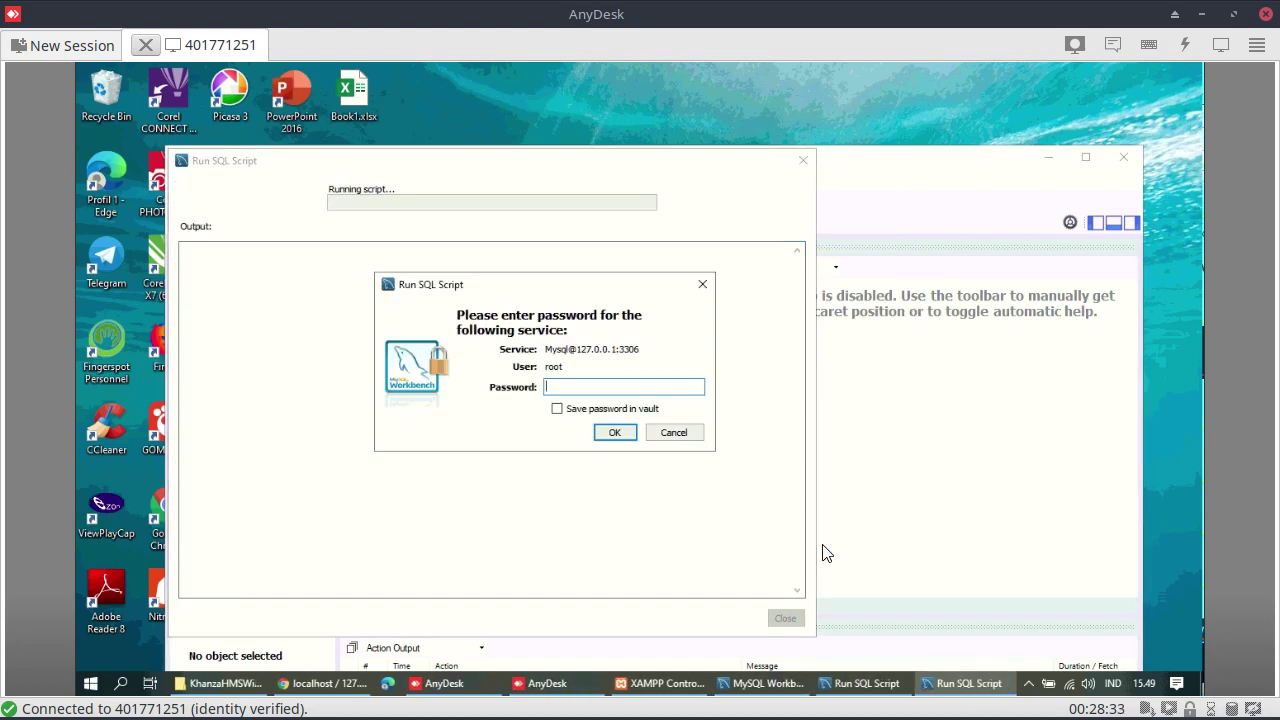
click(612, 434)
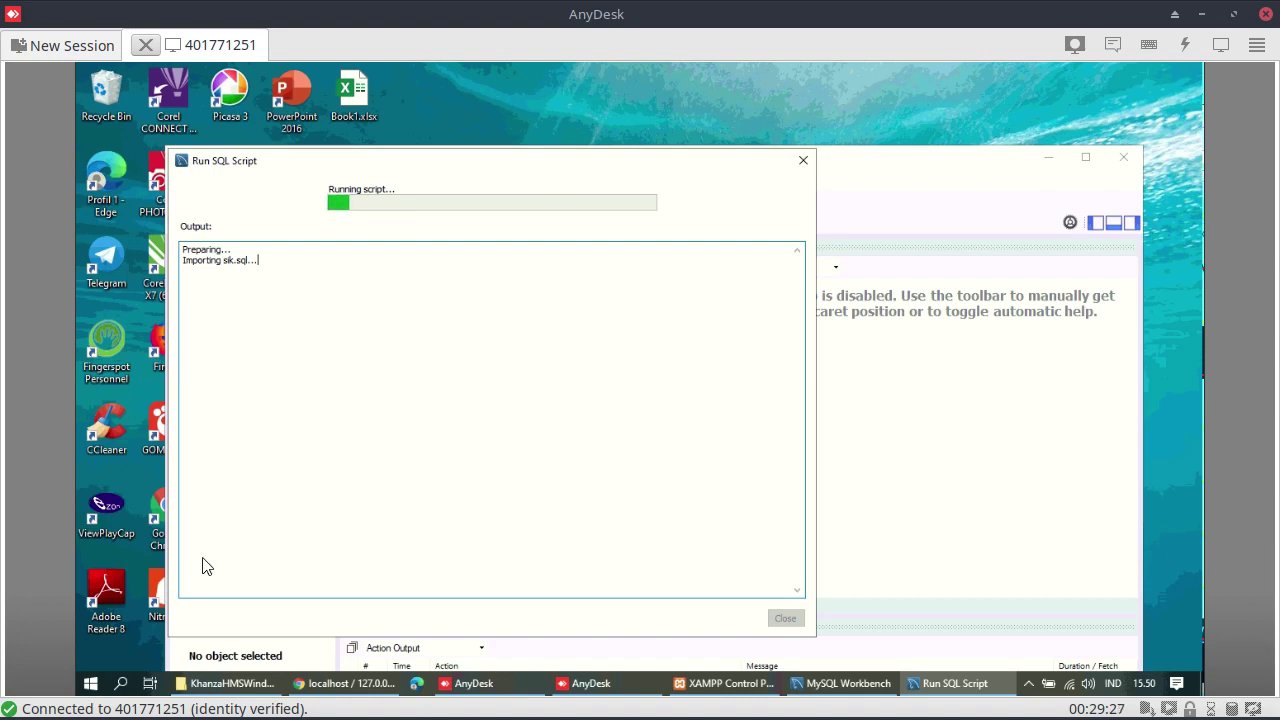
View Aplikasi.bat in Notepad to check its java -jar khanza.jar command, then close it
click(252, 690)
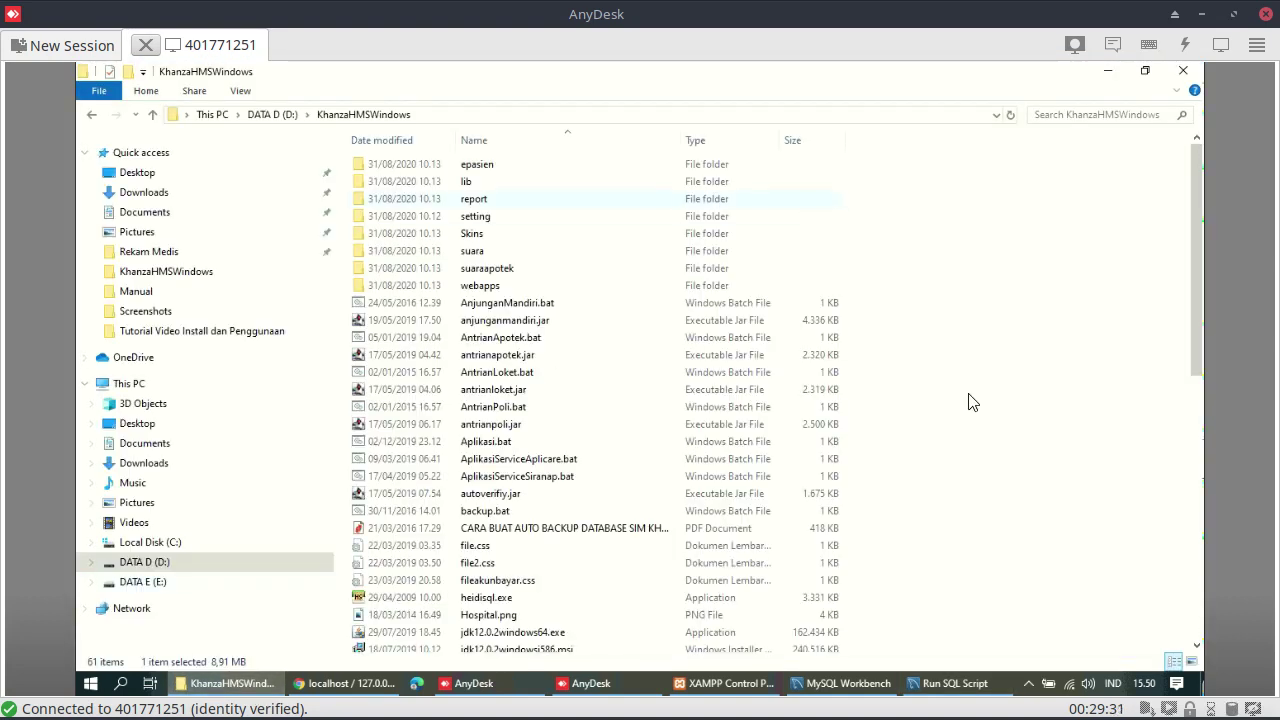
scroll(1003, 435, down, 8)
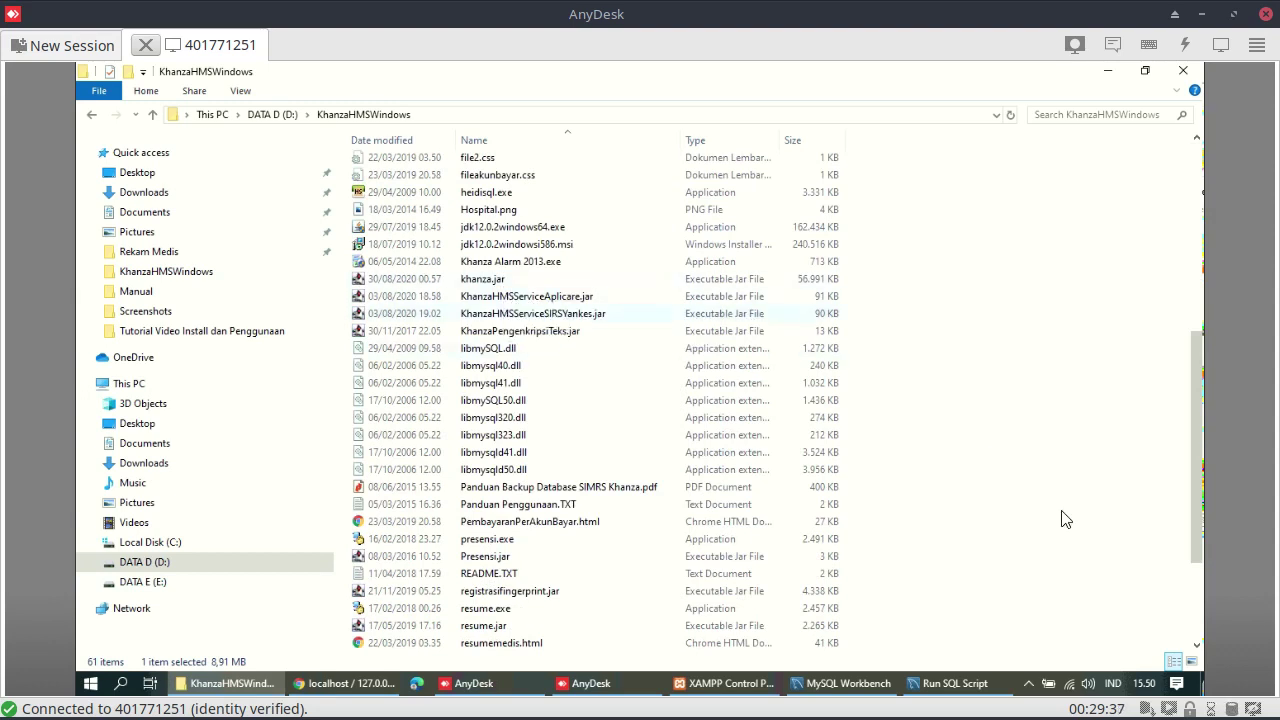
scroll(1060, 520, down, 3)
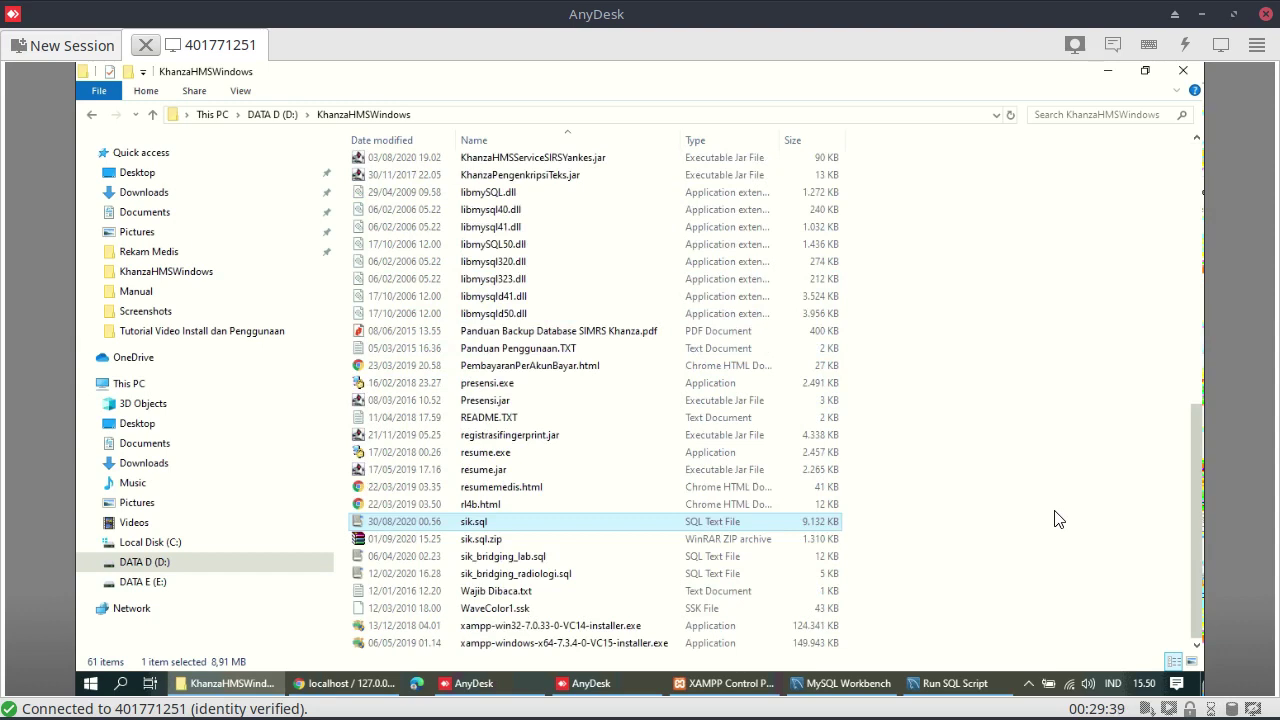
scroll(1060, 520, up, 4)
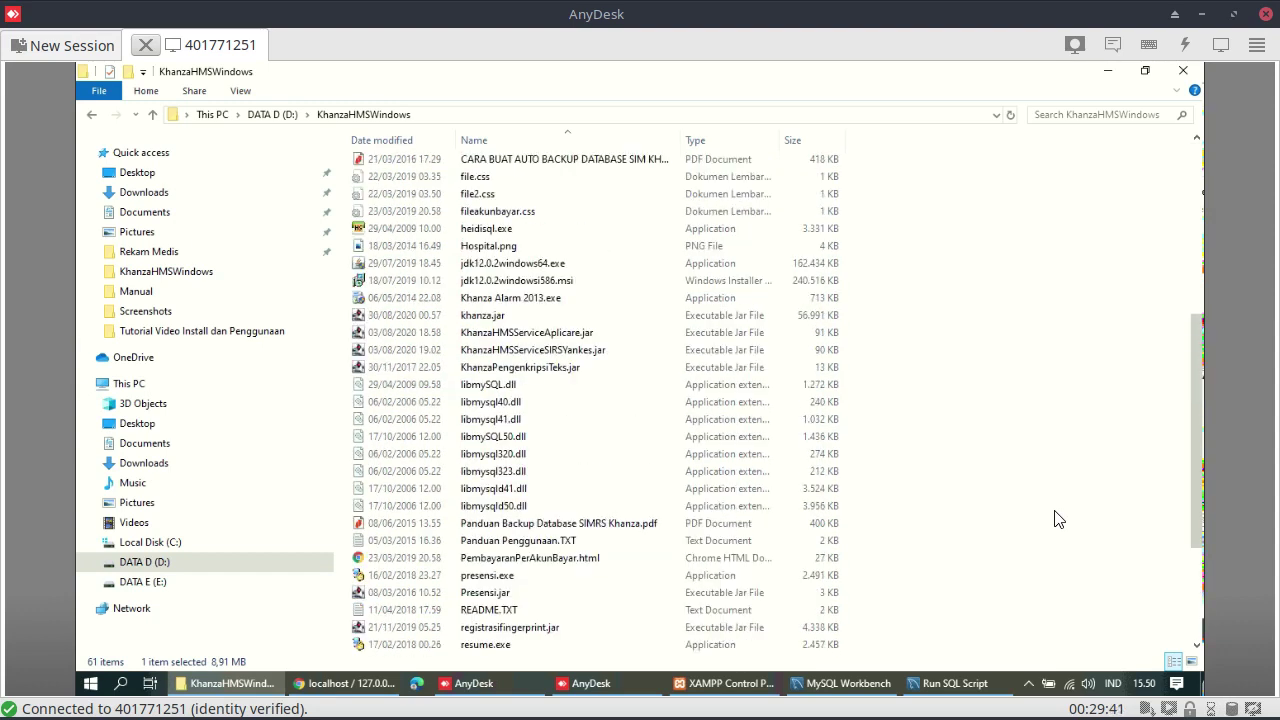
scroll(1058, 518, up, 4)
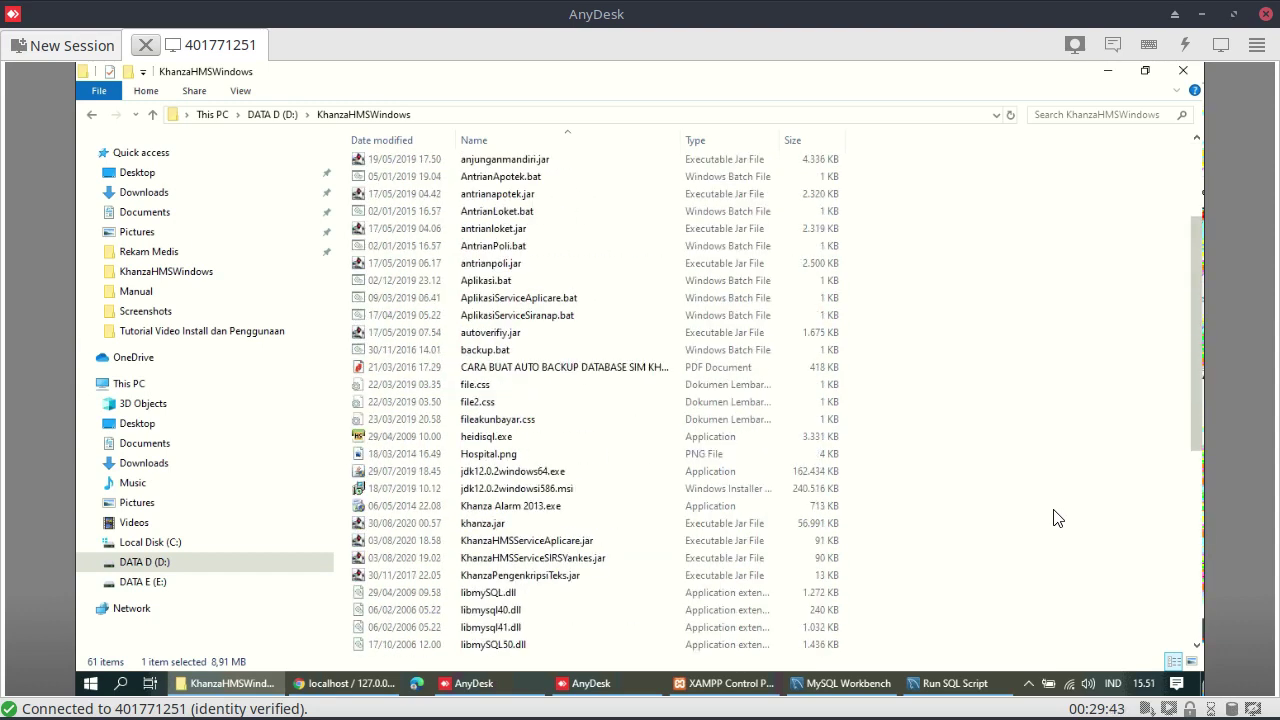
click(508, 286)
click(506, 283)
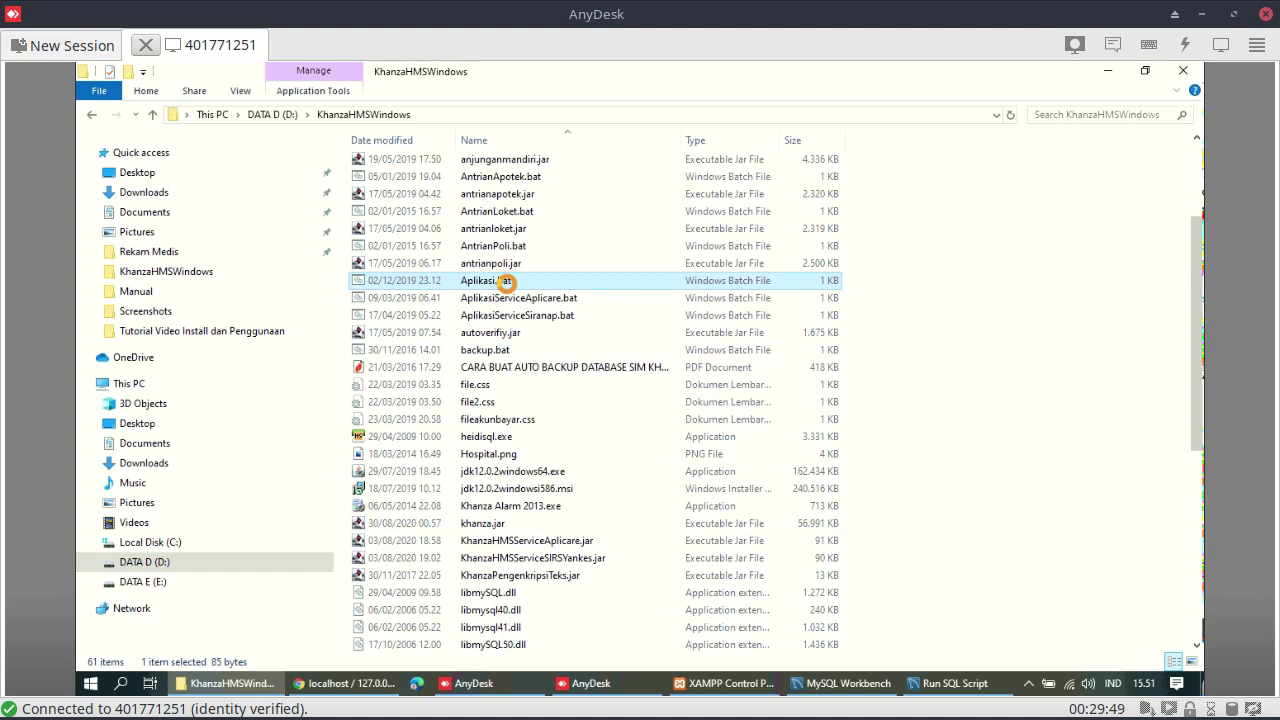
right_click(507, 282)
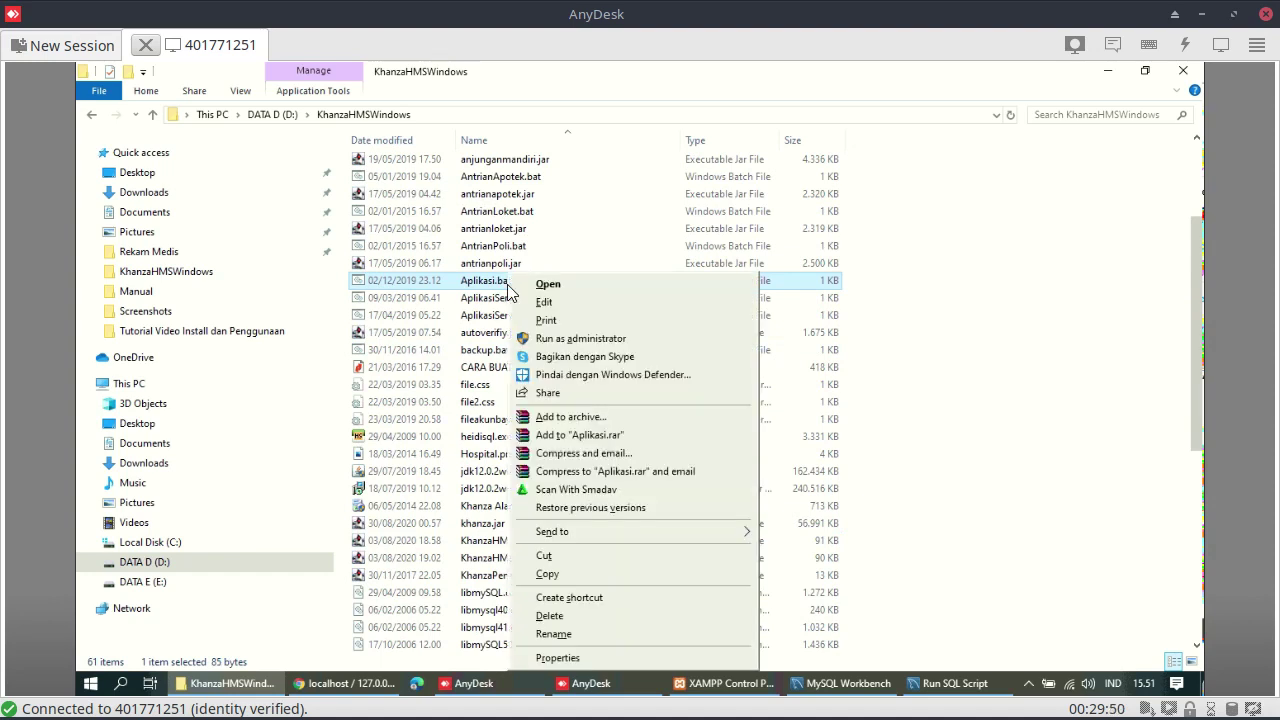
click(575, 306)
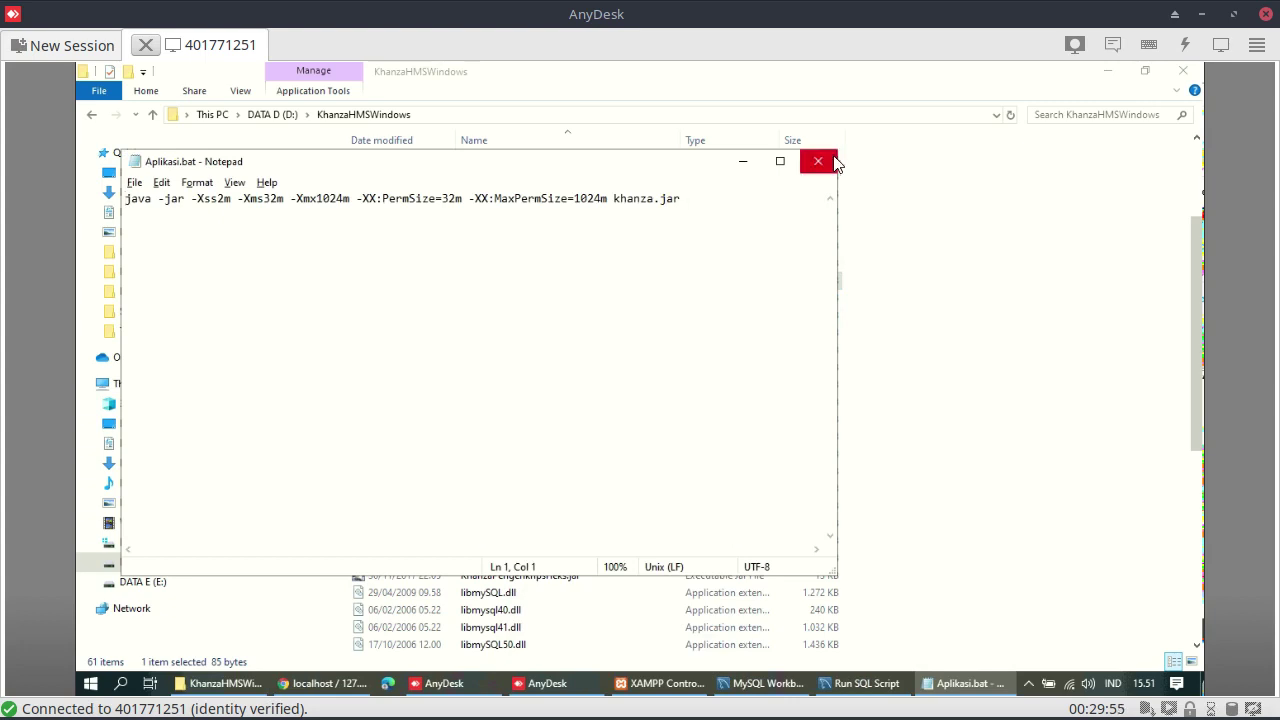
click(818, 160)
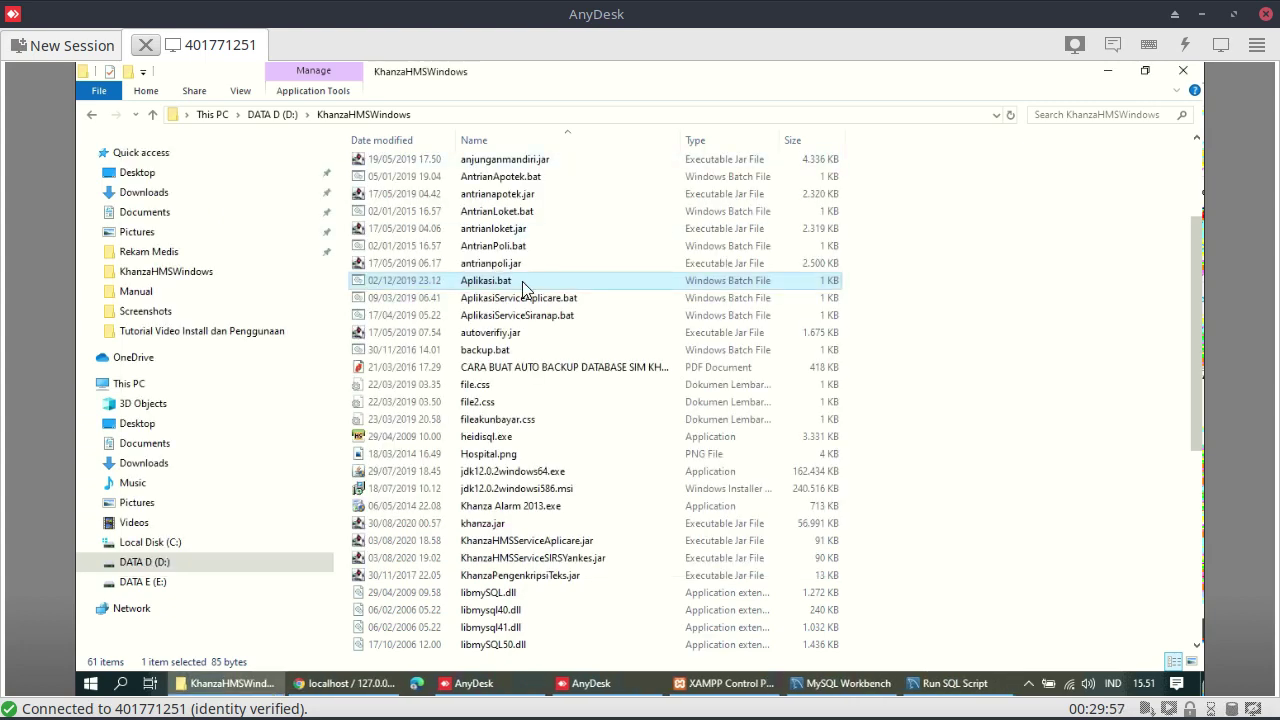
Send Aplikasi.bat to the desktop as a shortcut
right_click(523, 288)
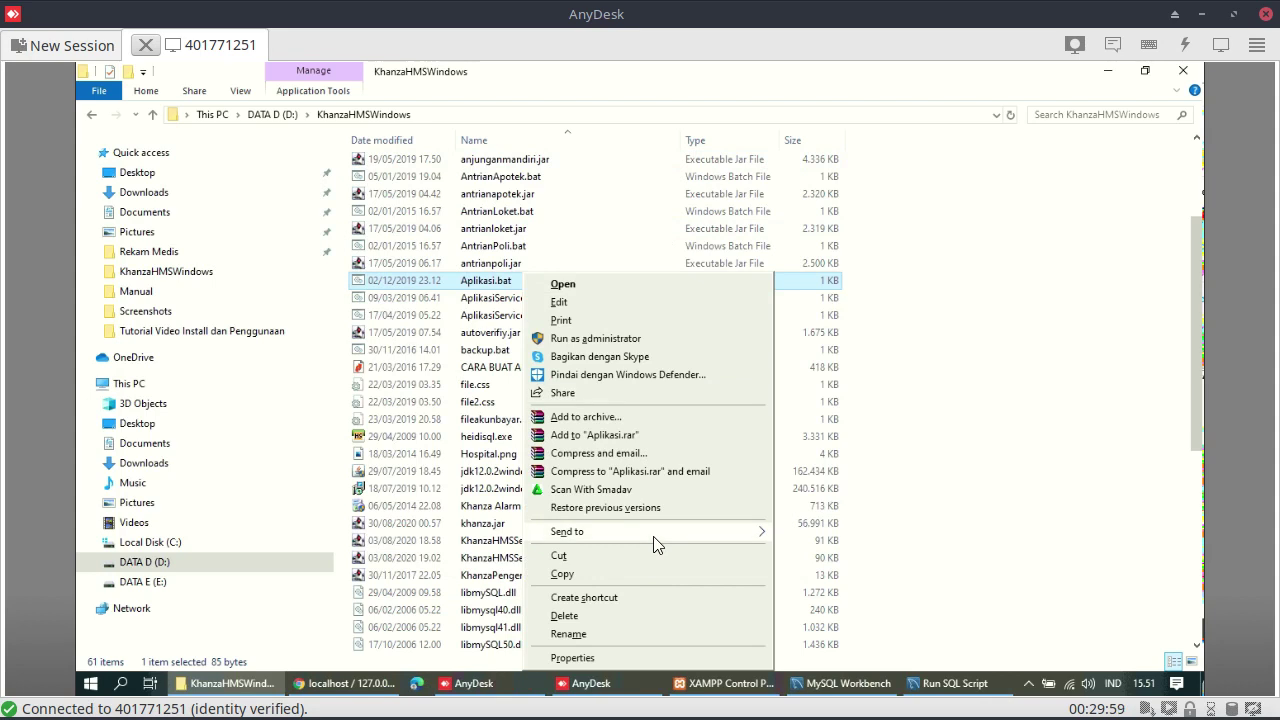
mouse_move(658, 543)
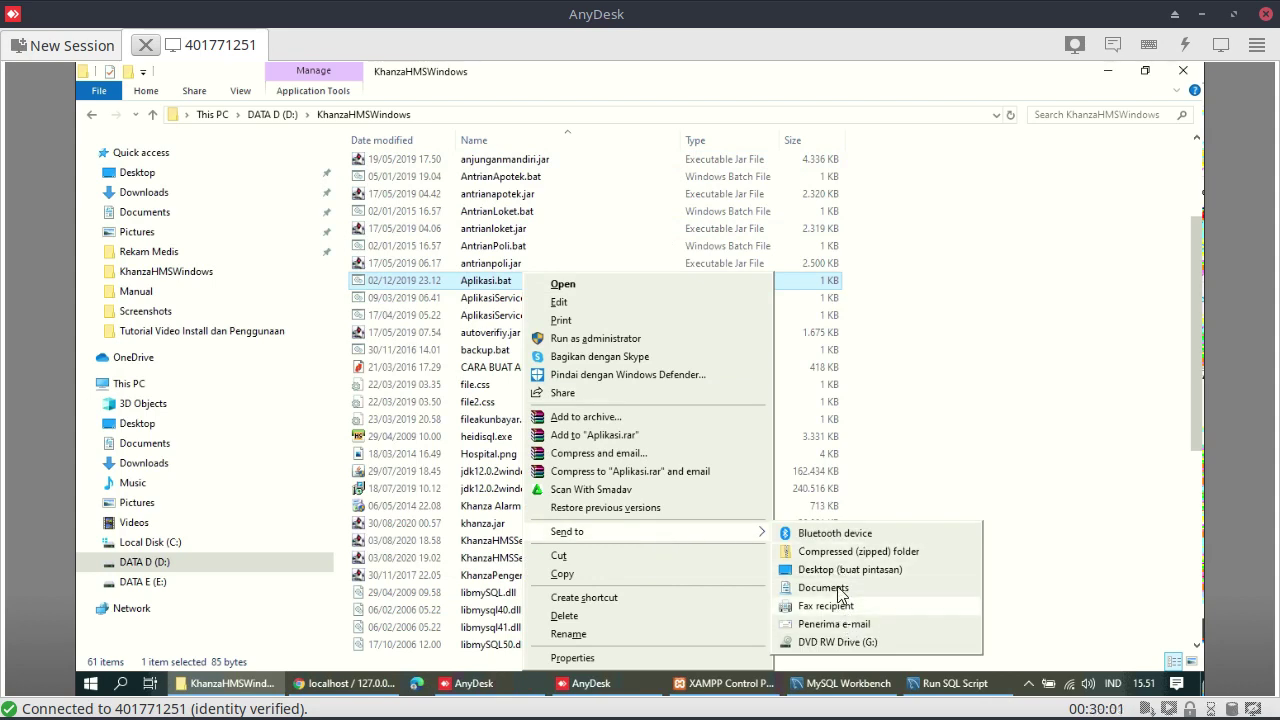
click(838, 569)
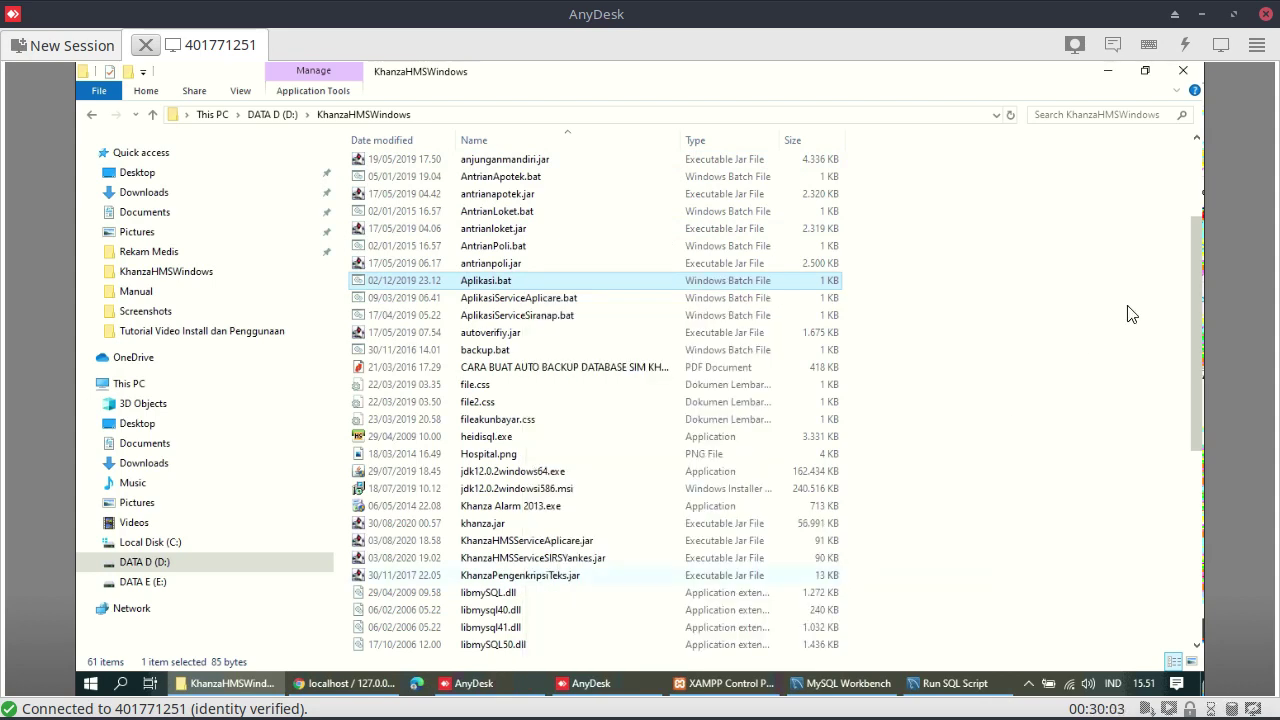
Close the folder, minimize Workbench, and rename the Aplikasi.bat desktop shortcut to 'SIMKES Khanza'
click(1186, 69)
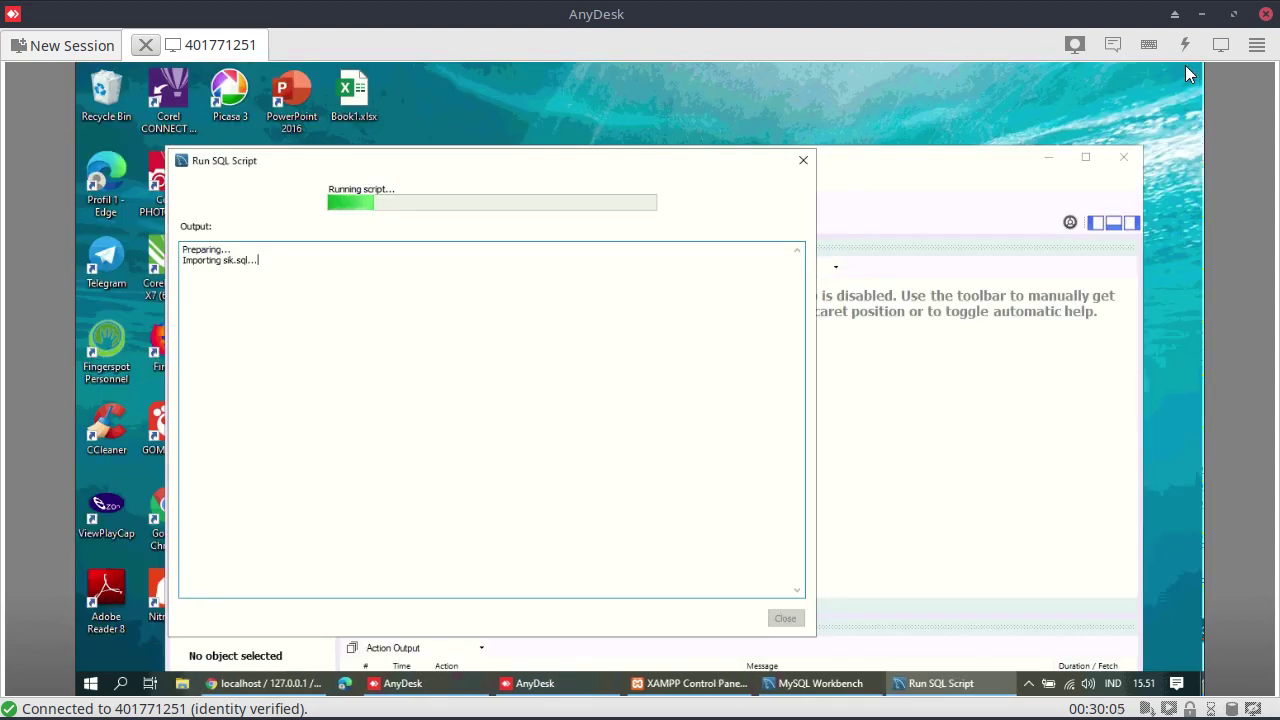
click(1047, 162)
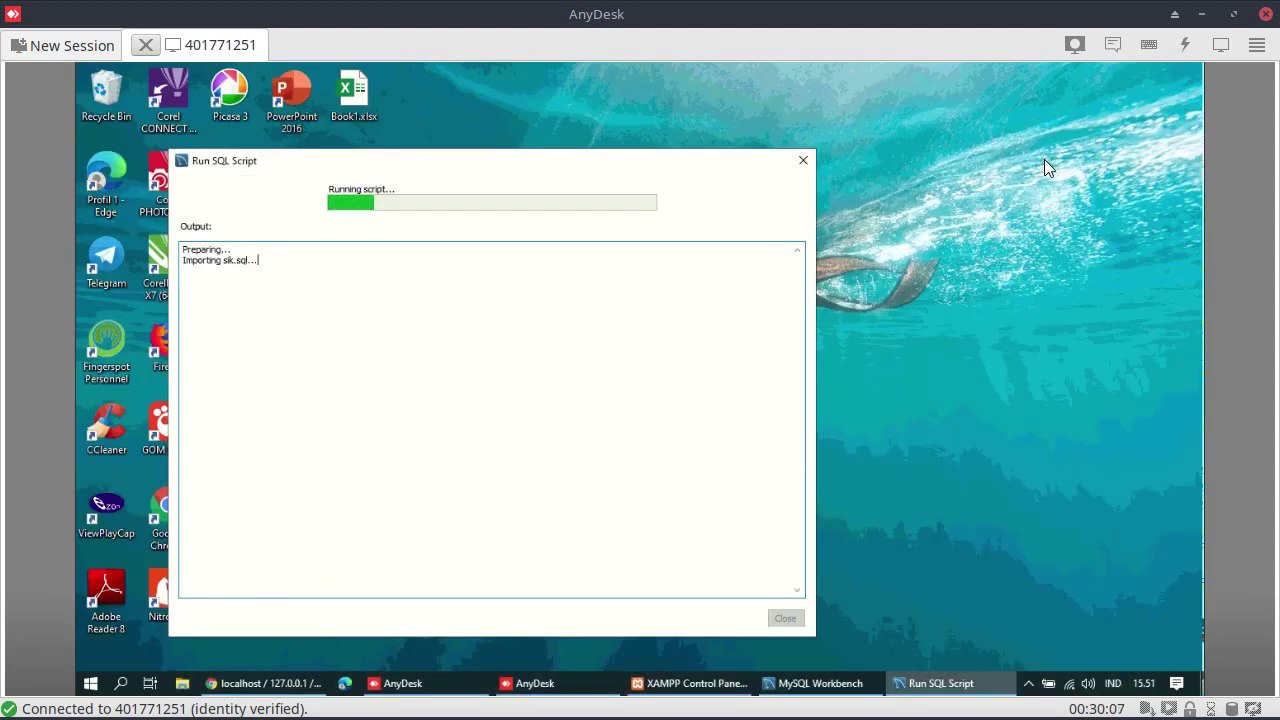
drag(694, 174, 874, 350)
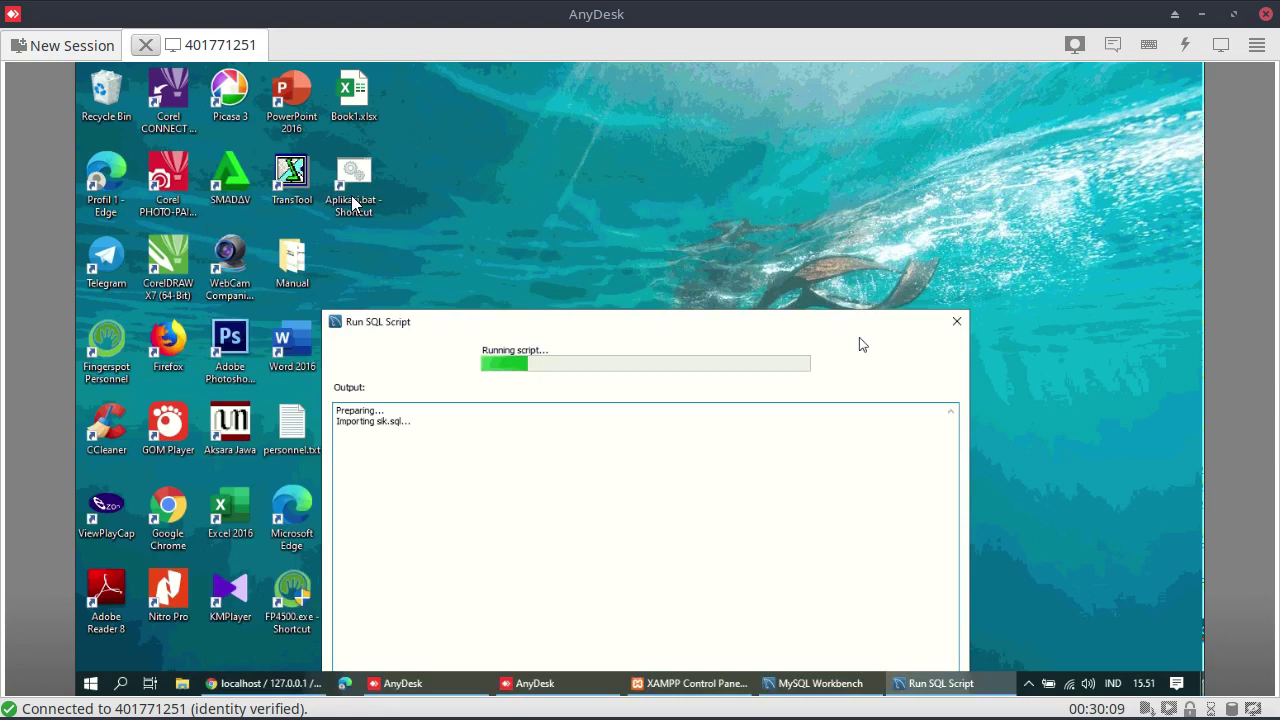
double_click(352, 197)
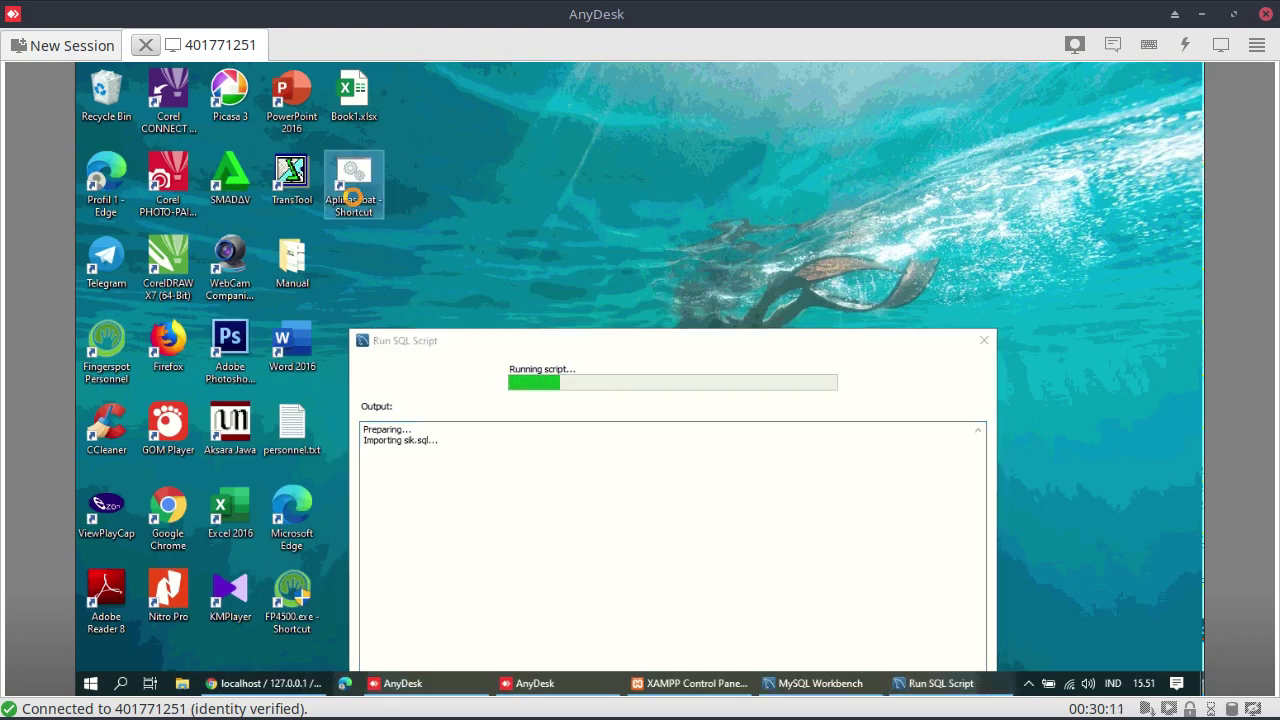
right_click(352, 197)
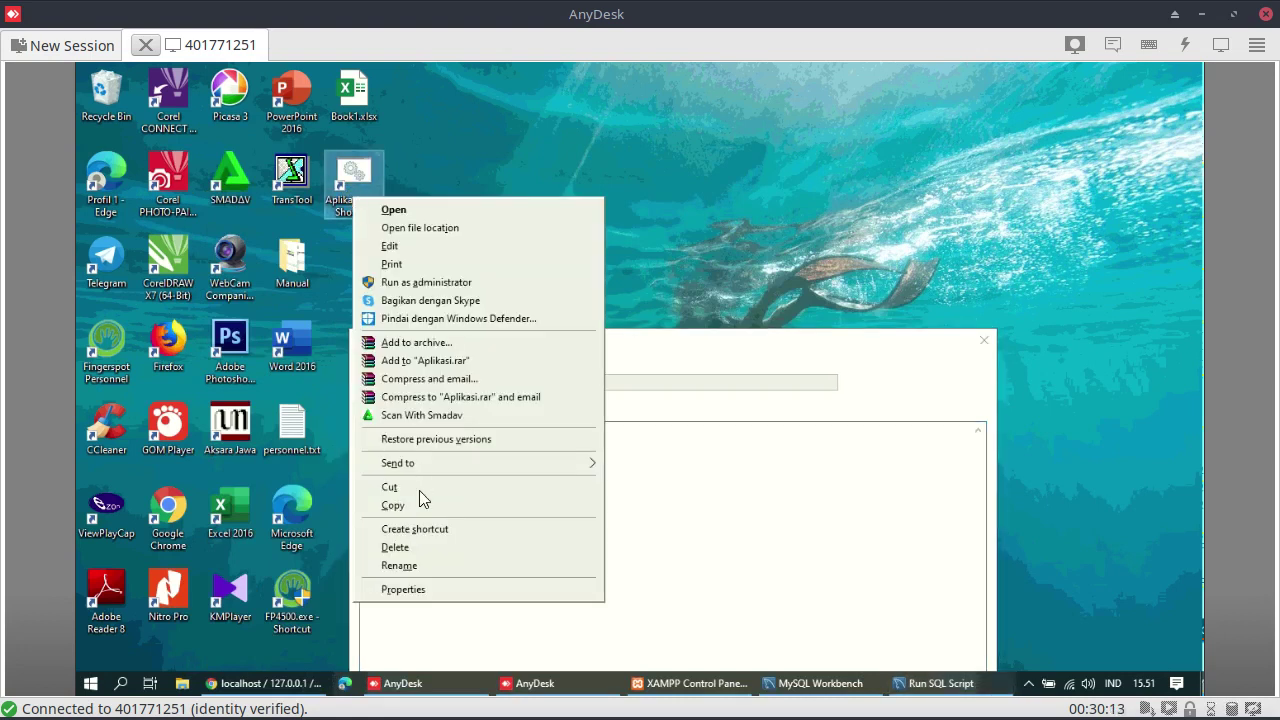
click(428, 566)
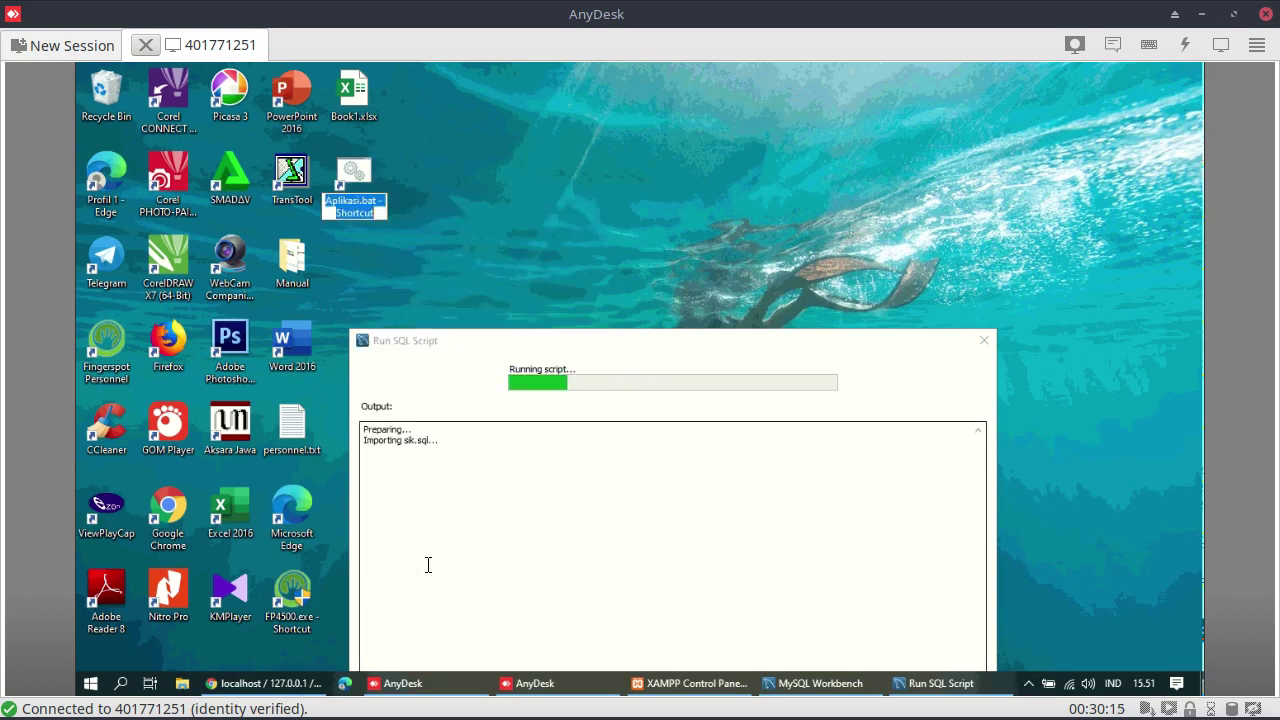
text(SIM)
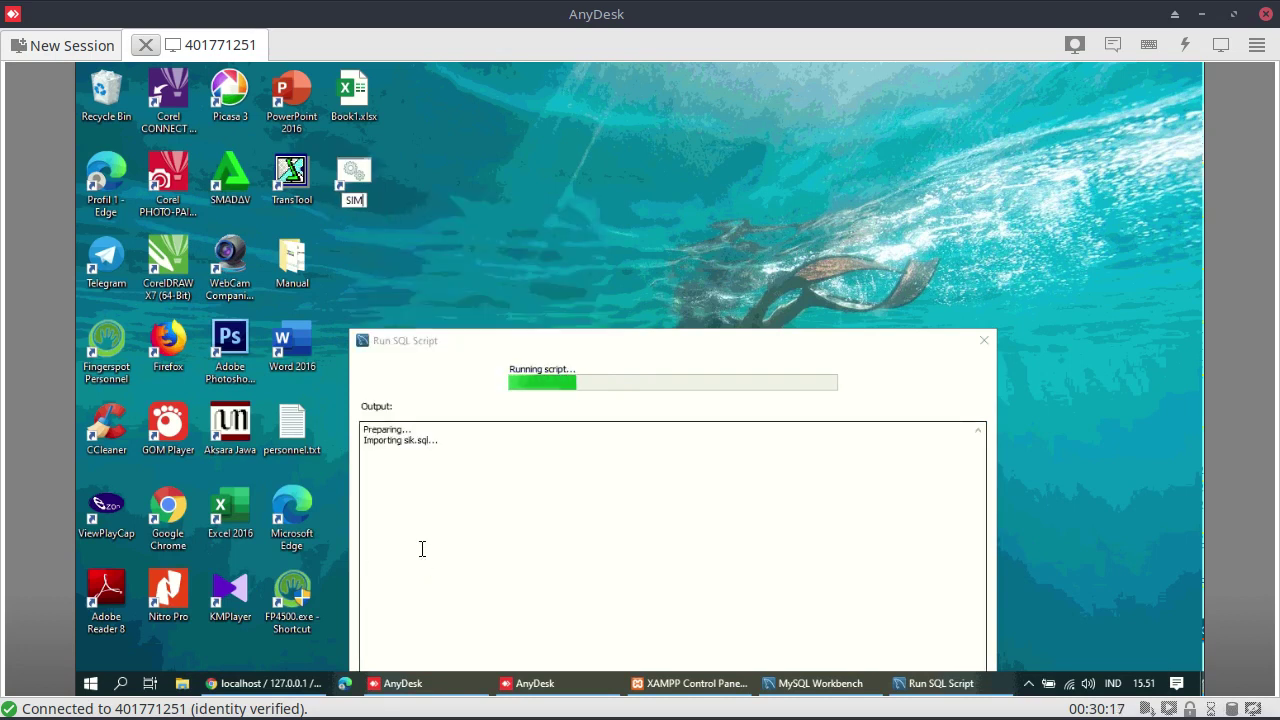
text(KES Khanza)
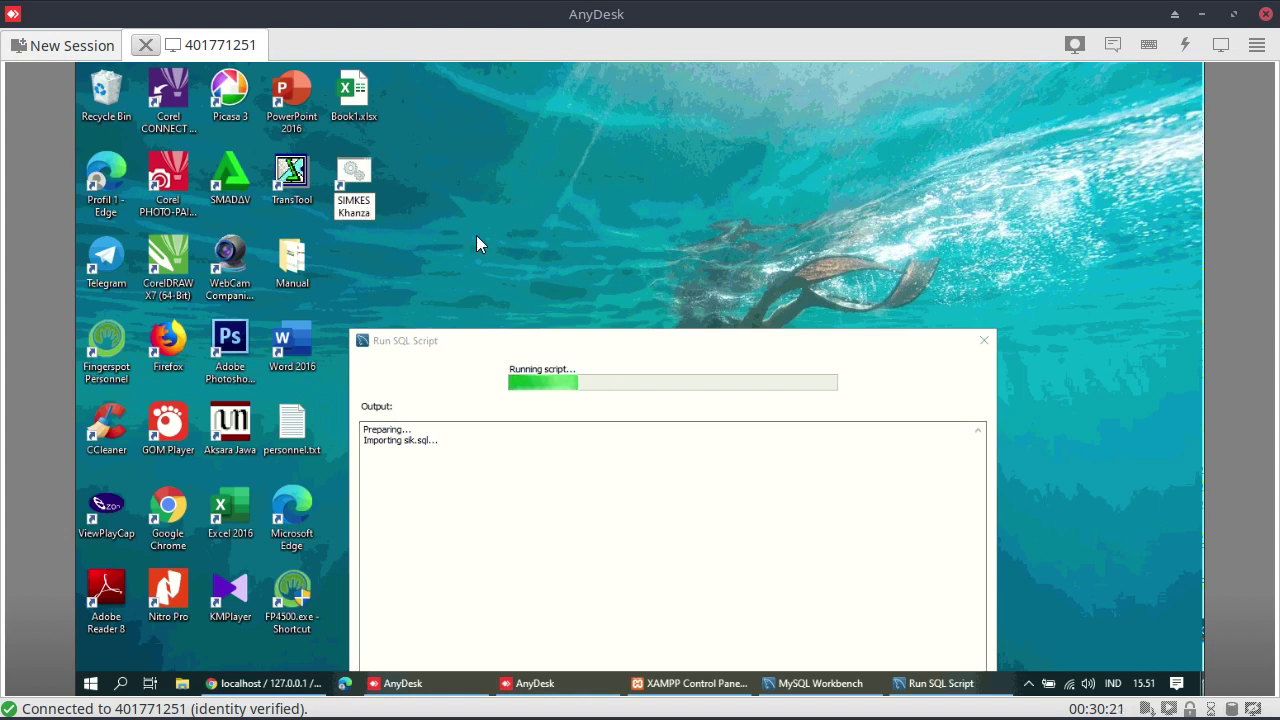
key(Return)
drag(553, 350, 681, 167)
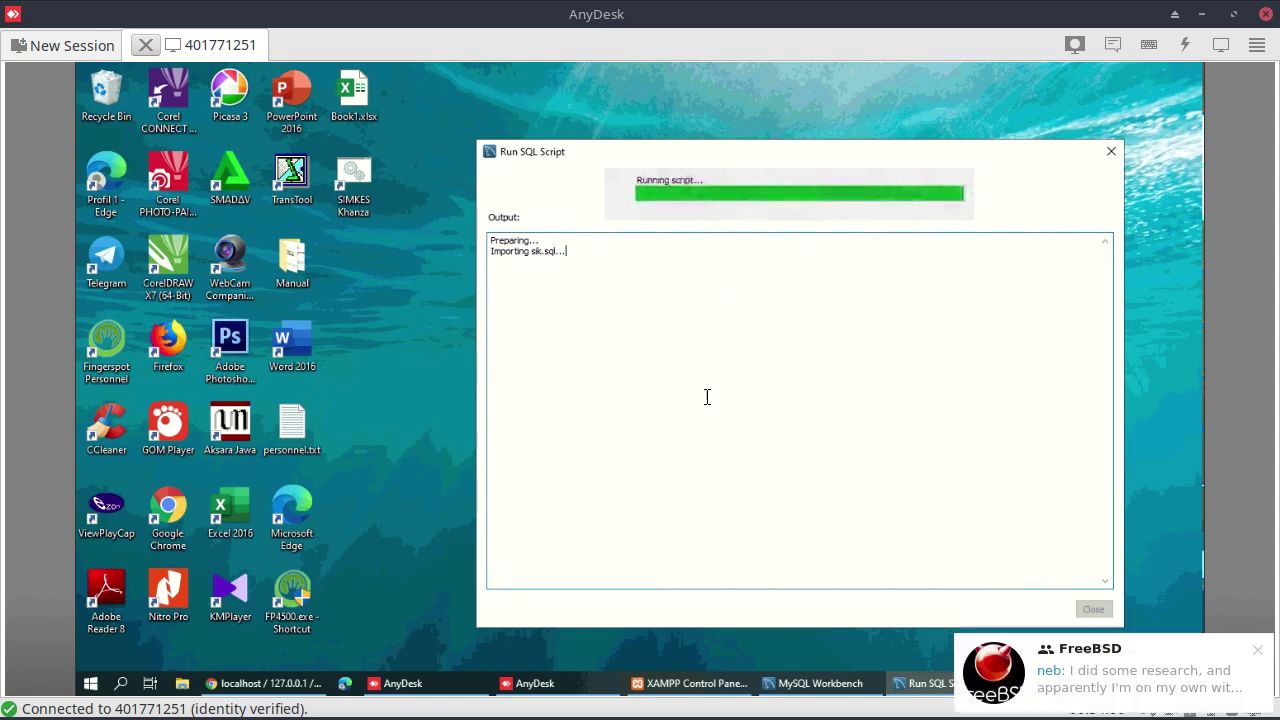
Wait until the sik.sql import reports 'Operation completed successfully'
mouse_move(697, 718)
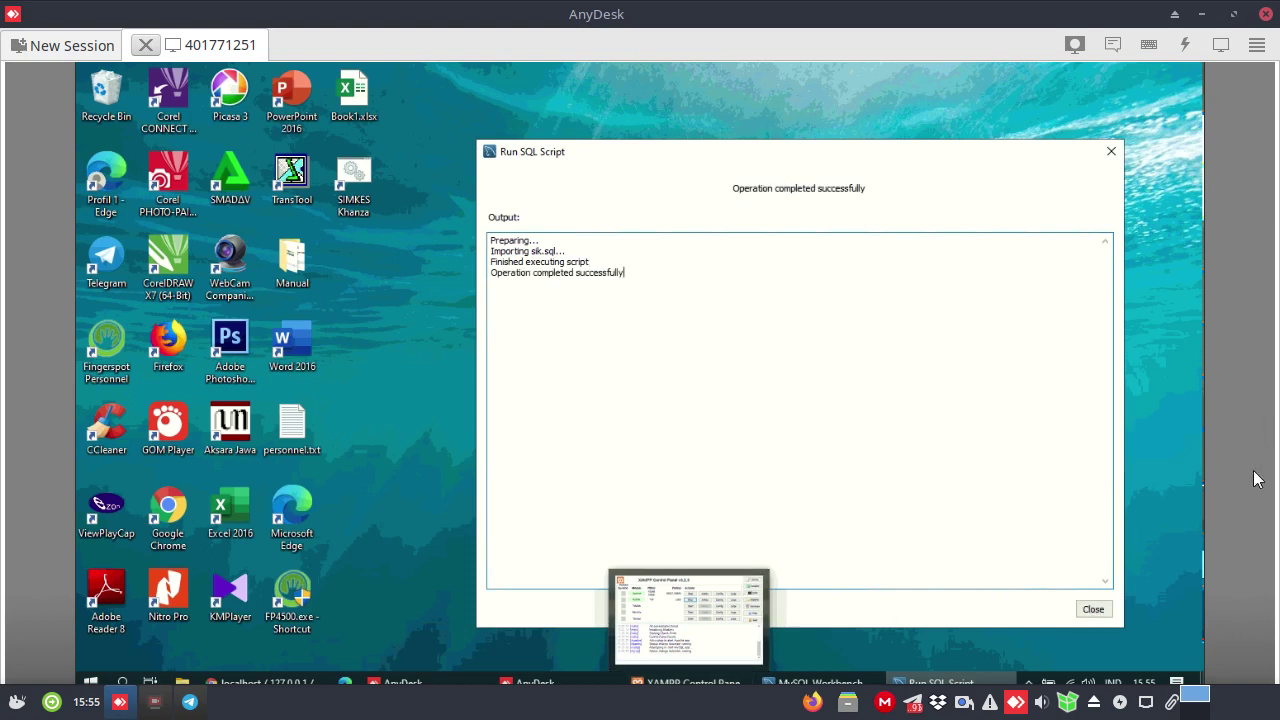
Close the finished Run SQL Script dialog and launch the SIMKES Khanza desktop shortcut
click(1093, 609)
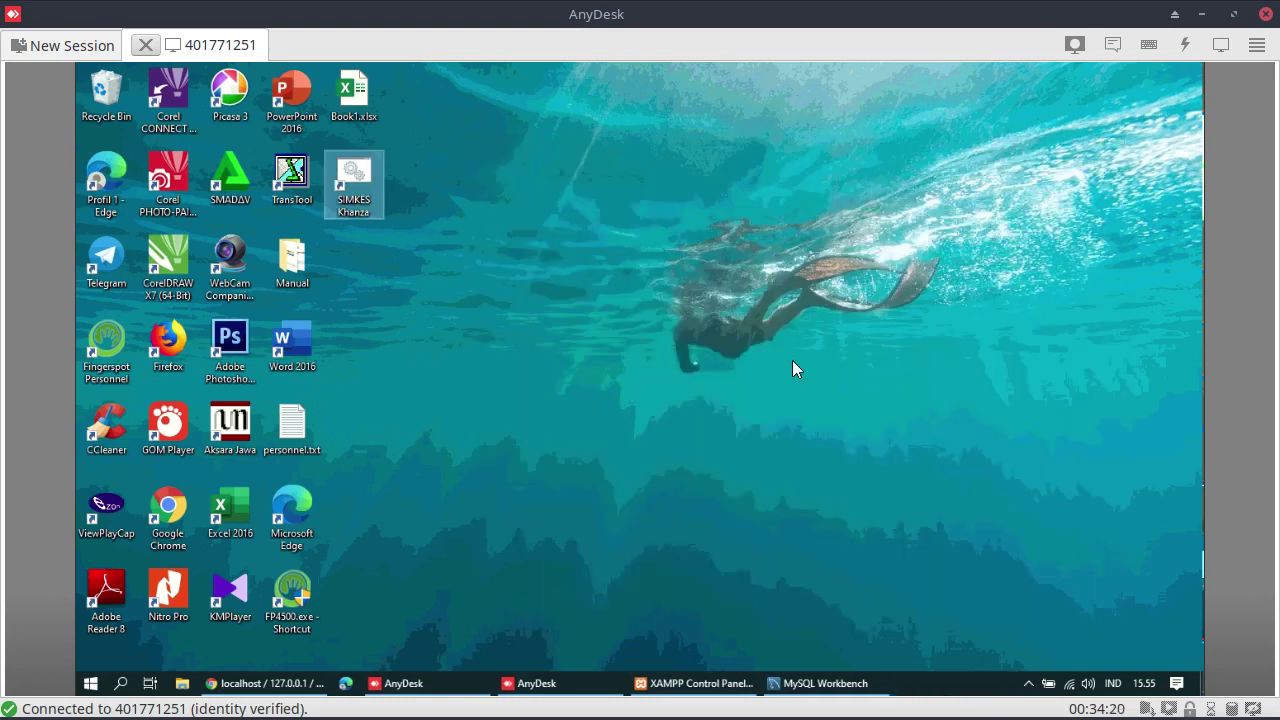
double_click(352, 201)
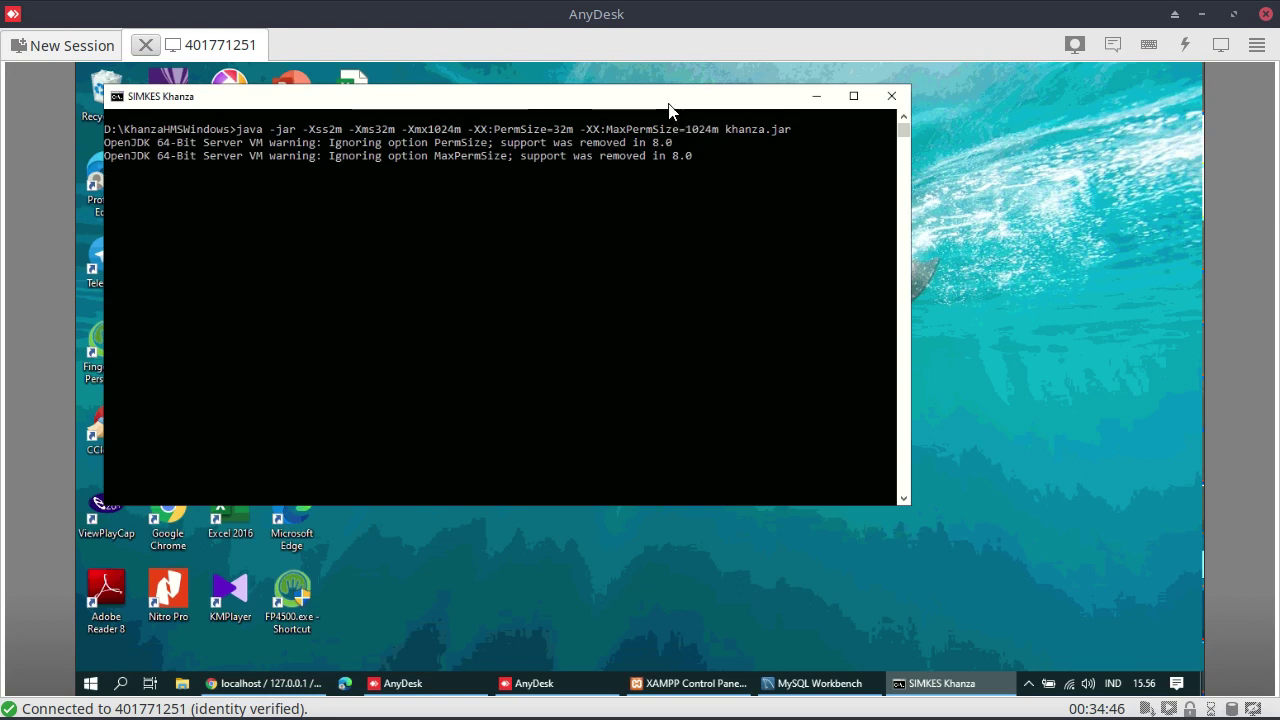
Move the SIMKES Khanza console aside and bring up the admin login prompt from the SIM RS toolbar
mouse_move(716, 104)
mouse_down()
mouse_move(697, 106)
mouse_move(716, 104)
mouse_up()
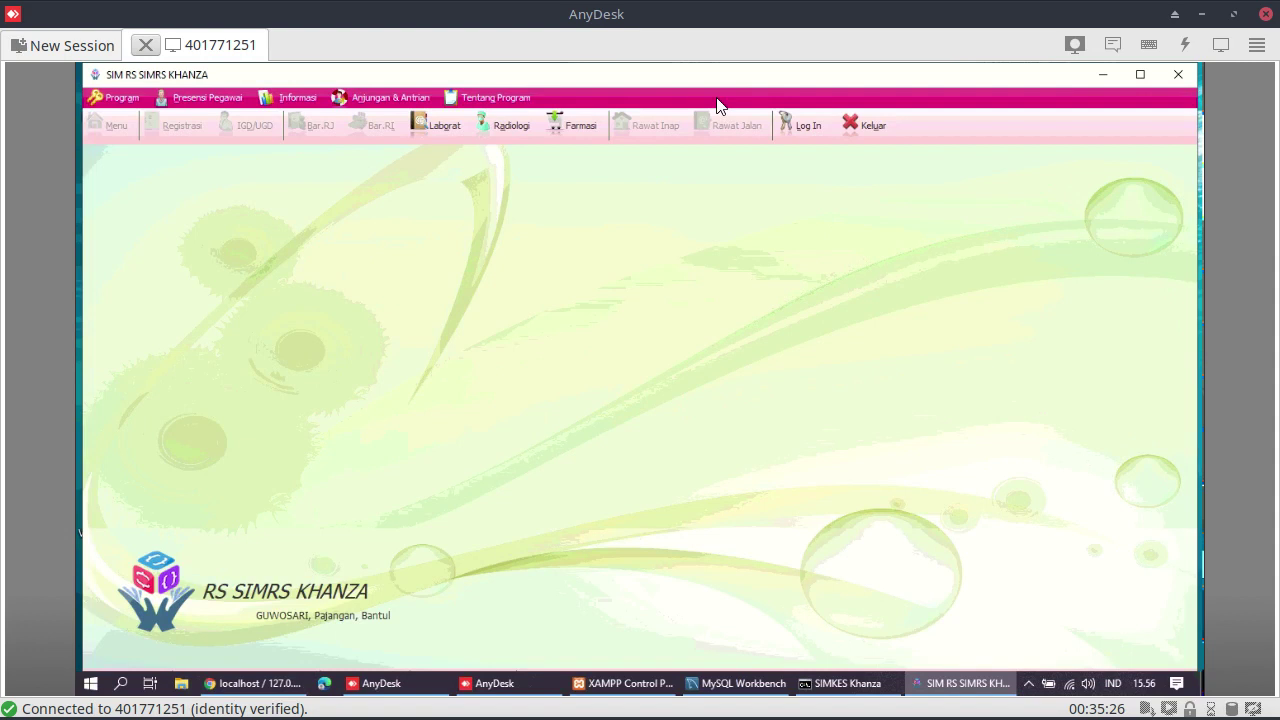
click(825, 122)
Log in with the admin user ID and password, then open the Registrasi Periksa Hari Ini form
text(spv)
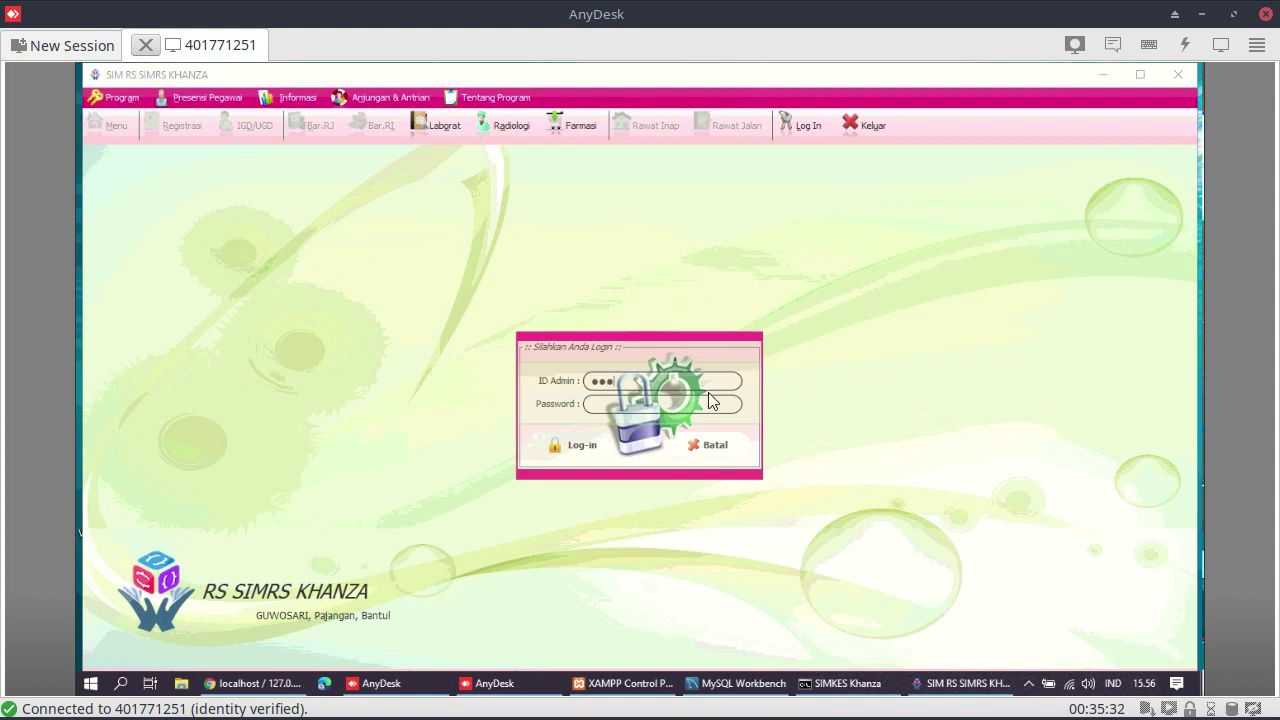
click(706, 402)
text(server)
key(Return)
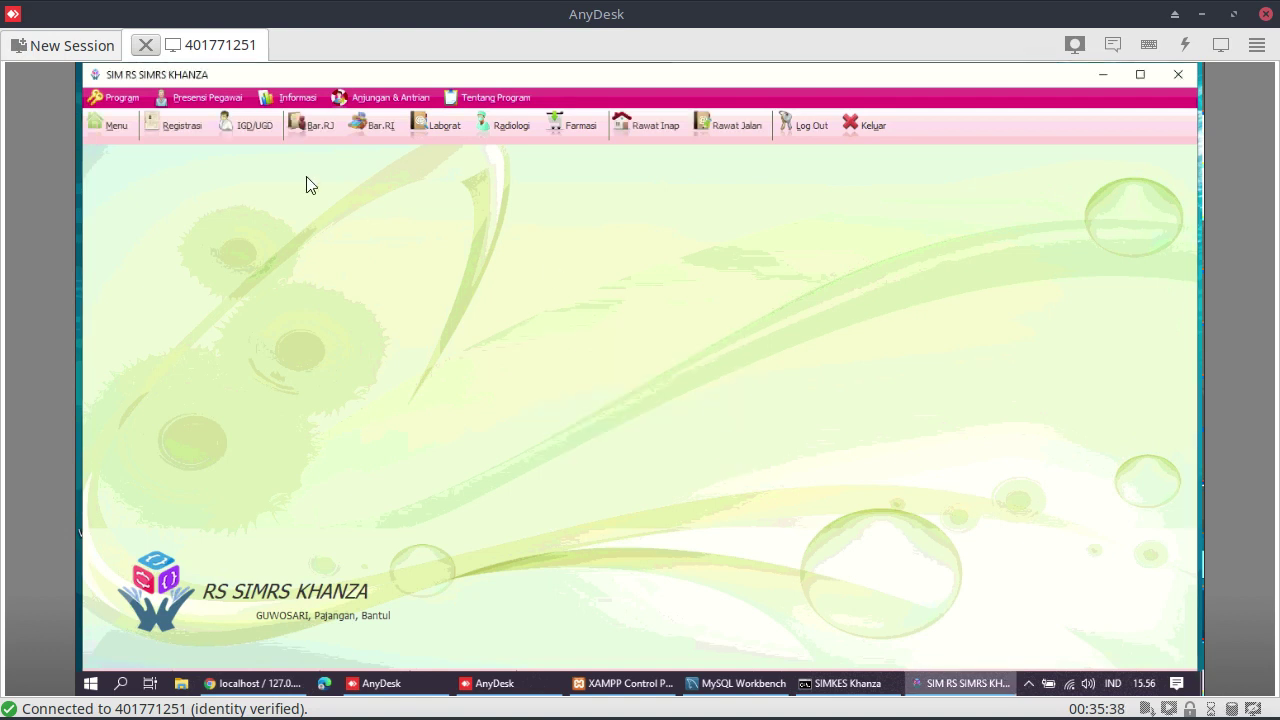
click(168, 126)
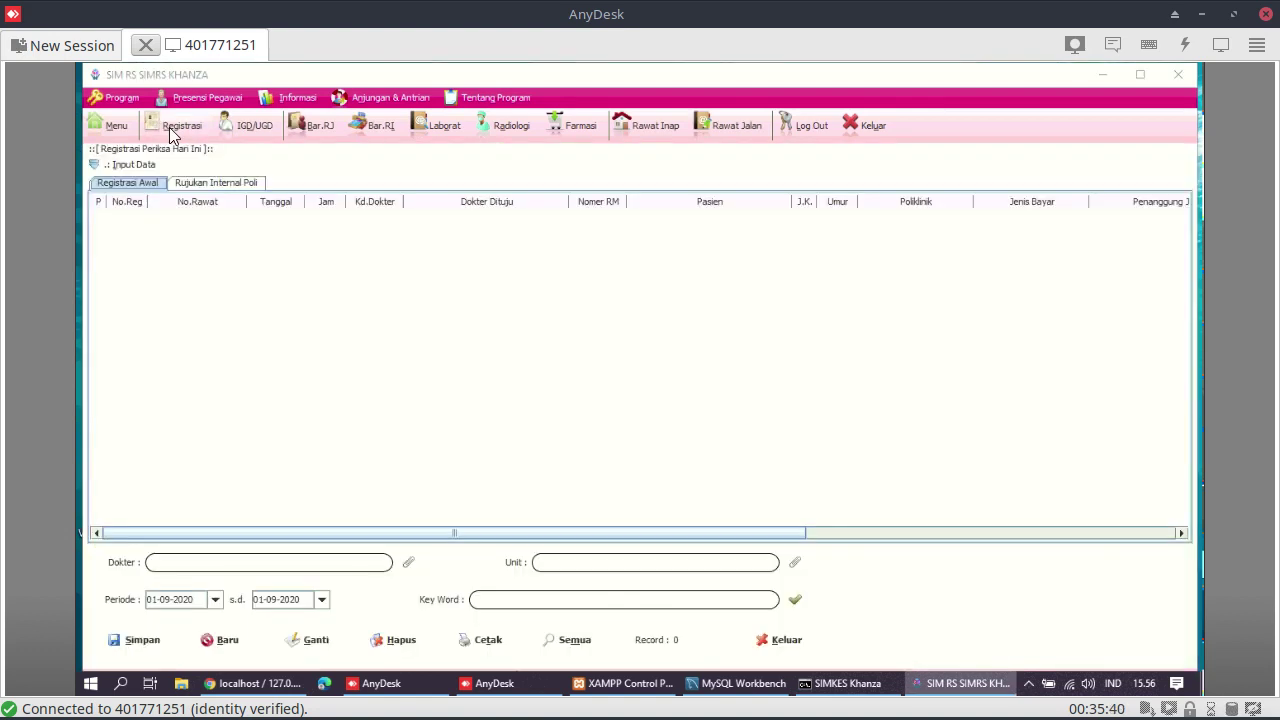